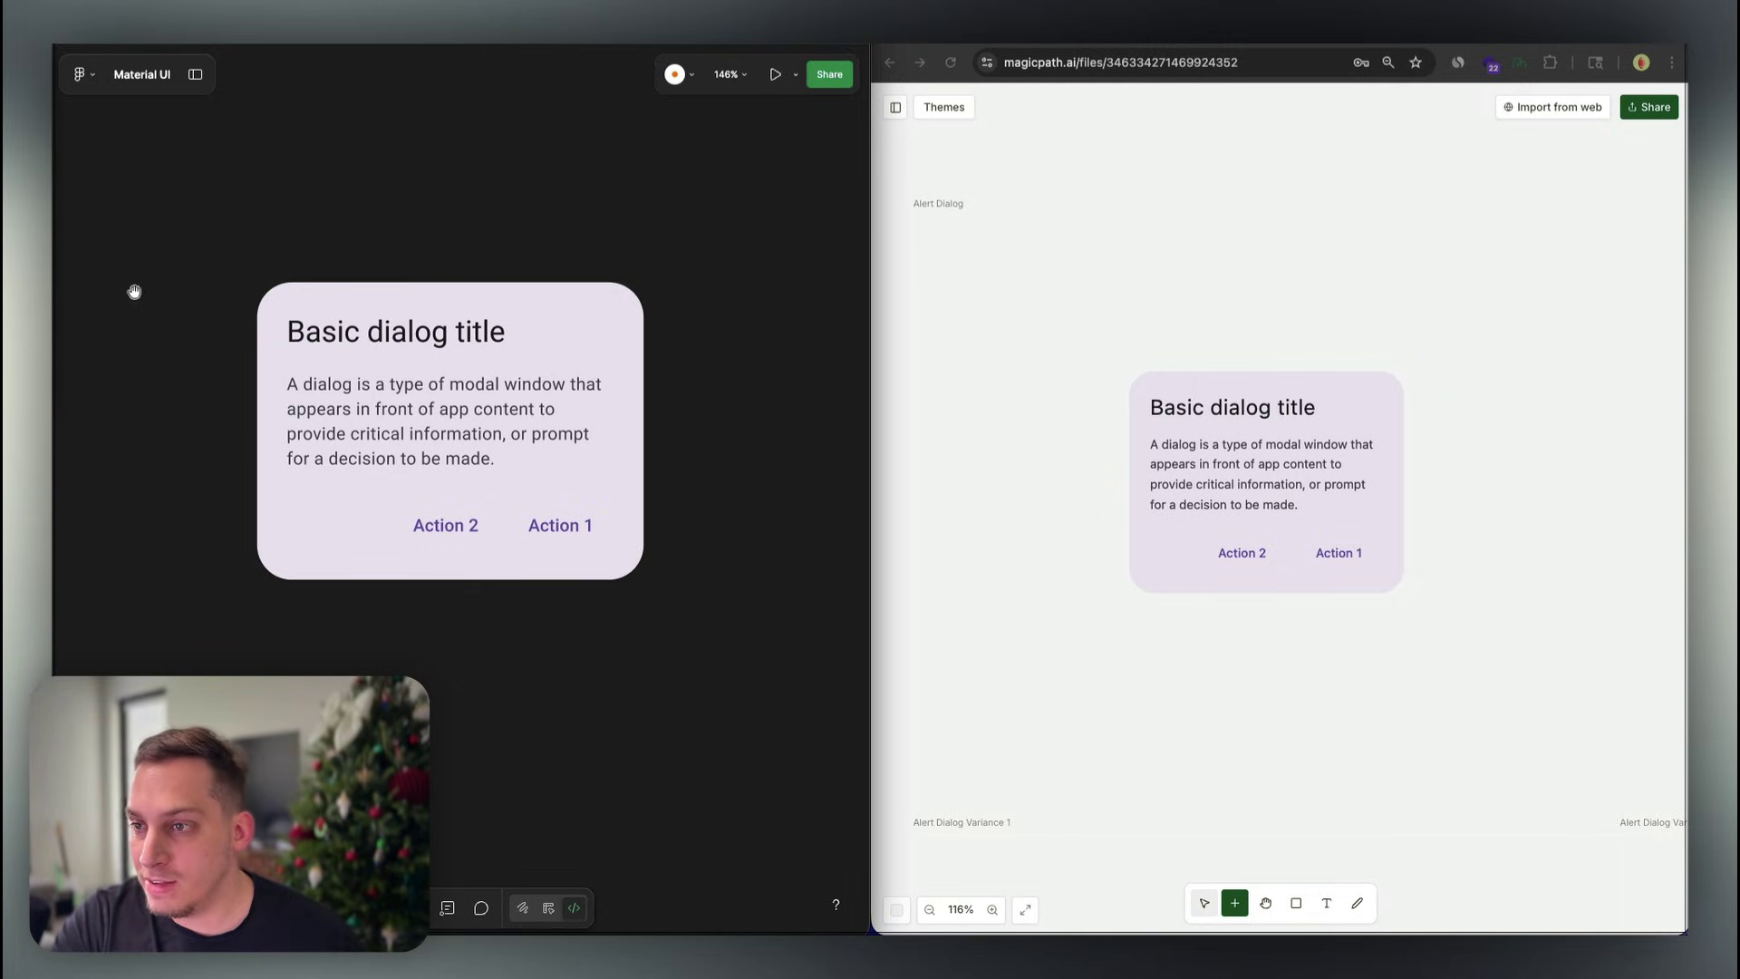
Pan around the Material UI file's canvas to locate the Basic dialog component
{"action": "left_click", "coordinate": [1211, 299]}
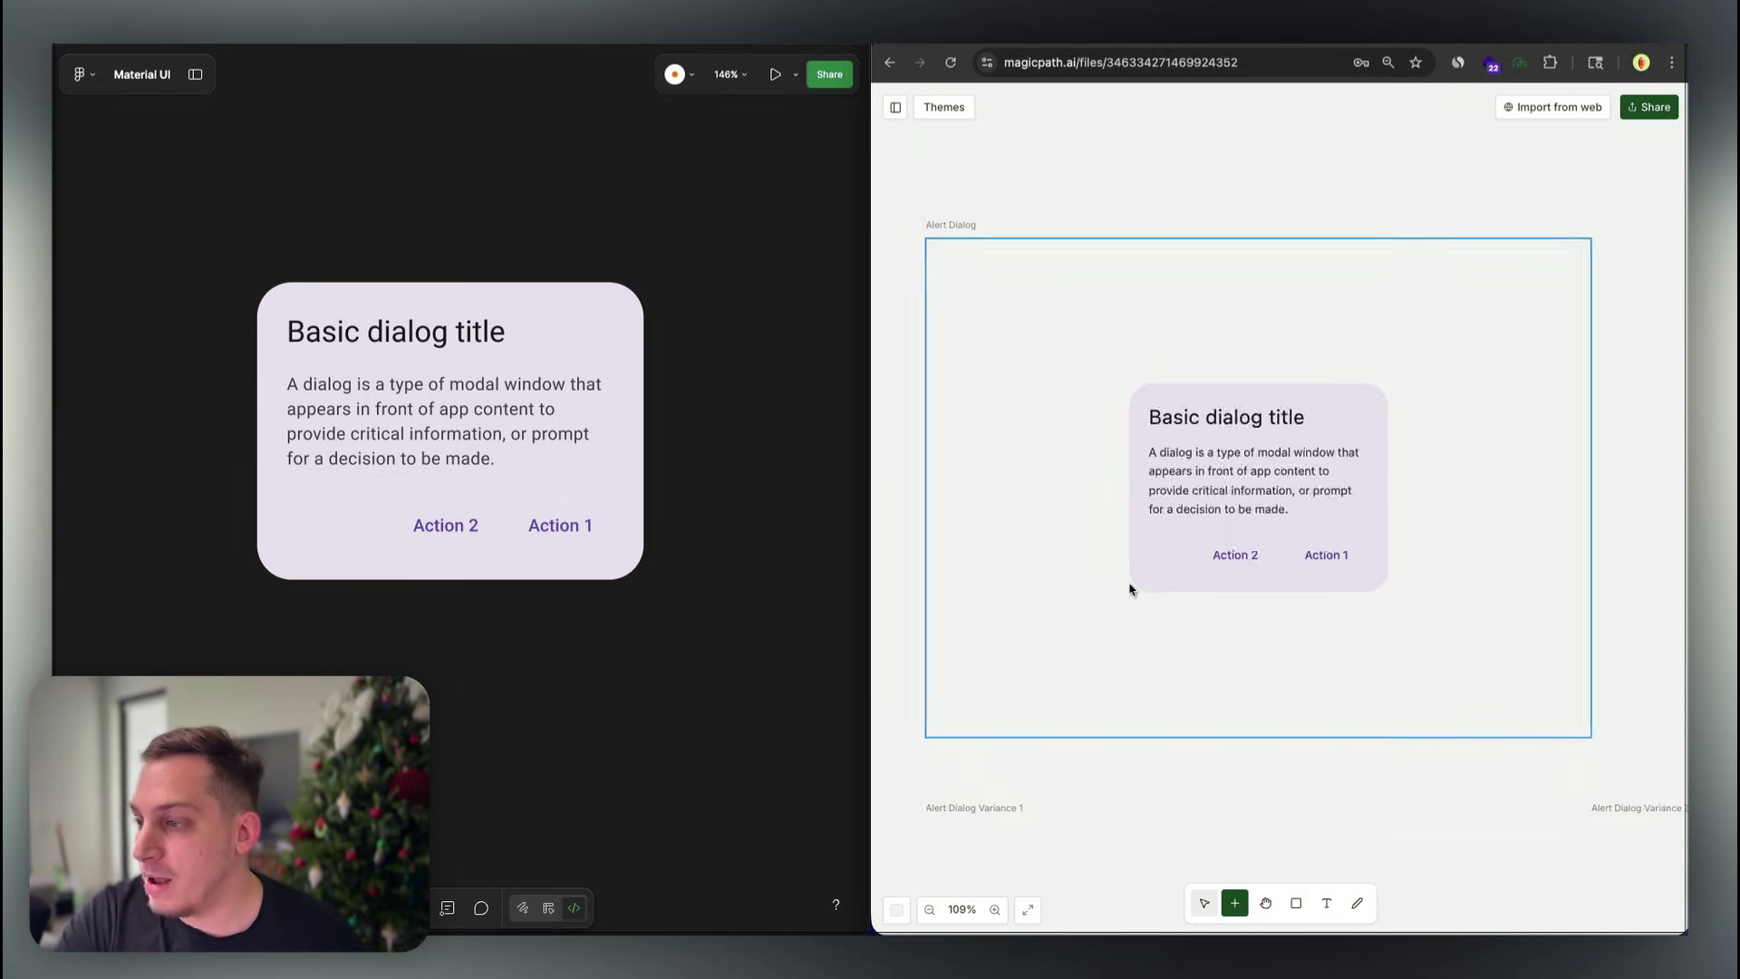
{"action": "scroll", "coordinate": [1130, 589], "scroll_direction": "down", "scroll_amount": 3}
{"action": "scroll", "coordinate": [1131, 589], "scroll_direction": "down", "scroll_amount": 5}
{"action": "scroll", "coordinate": [1348, 486], "scroll_direction": "down", "scroll_amount": 1}
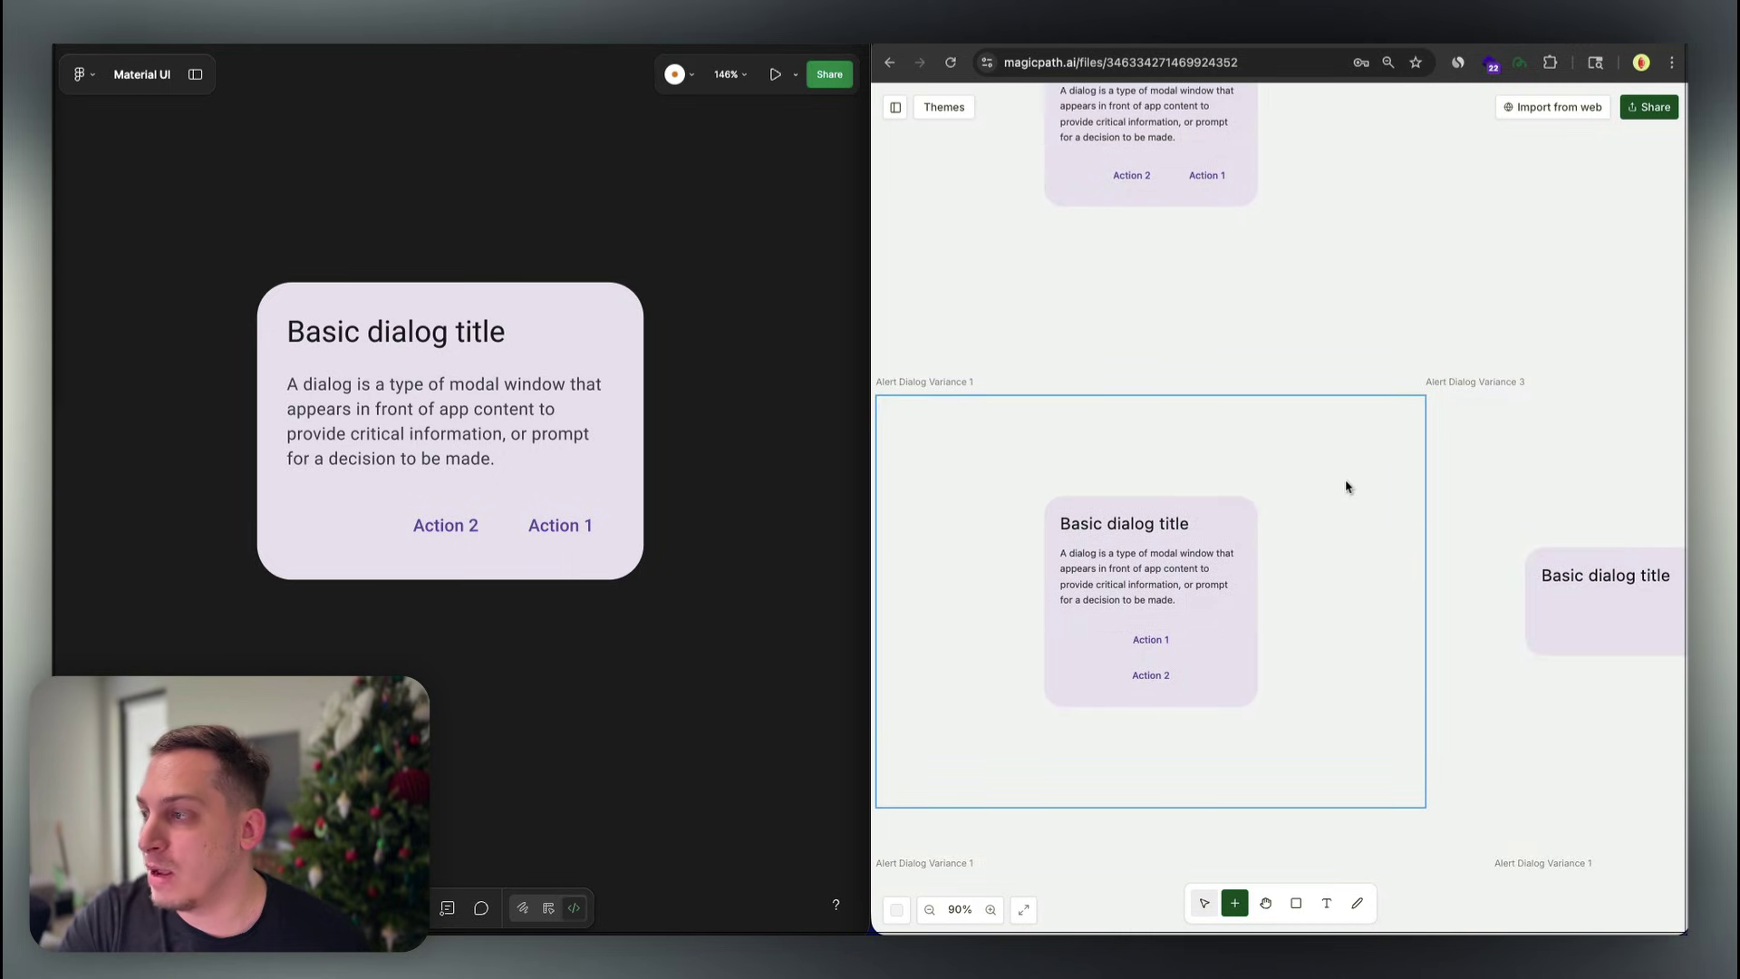
{"action": "scroll", "coordinate": [1348, 486], "scroll_direction": "right", "scroll_amount": 3}
{"action": "scroll", "coordinate": [1346, 488], "scroll_direction": "down", "scroll_amount": 5}
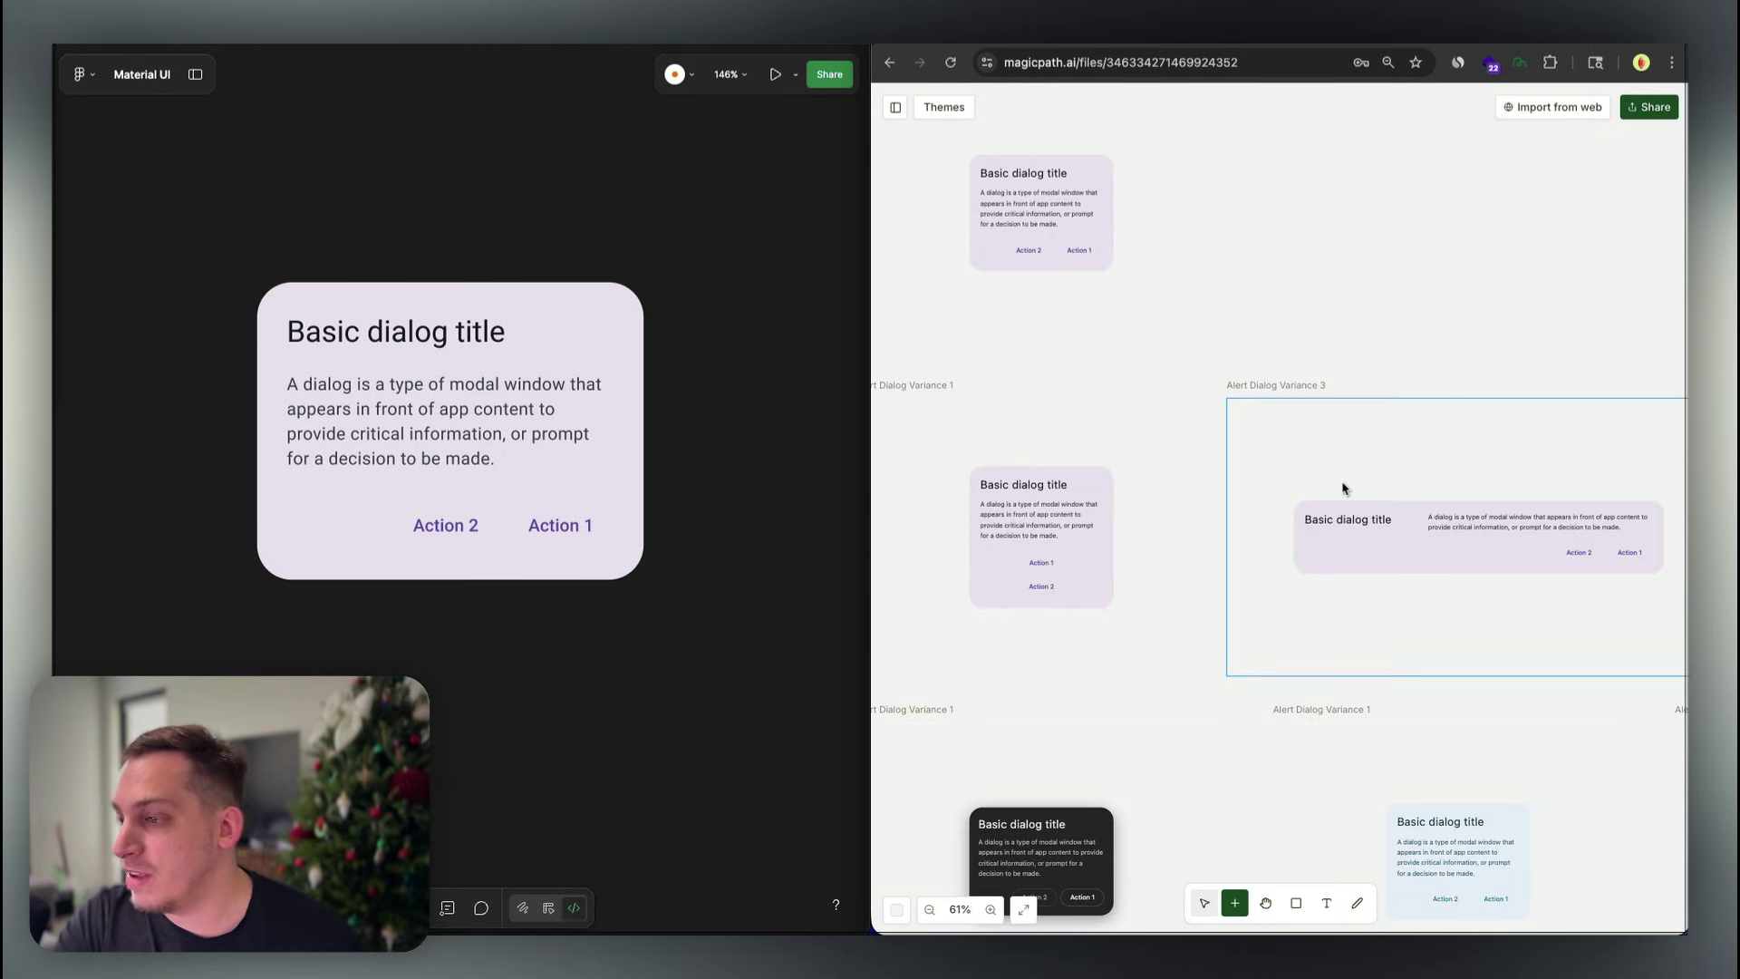
{"action": "scroll", "coordinate": [1343, 488], "scroll_direction": "down", "scroll_amount": 4}
{"action": "scroll", "coordinate": [1343, 488], "scroll_direction": "left", "scroll_amount": 1}
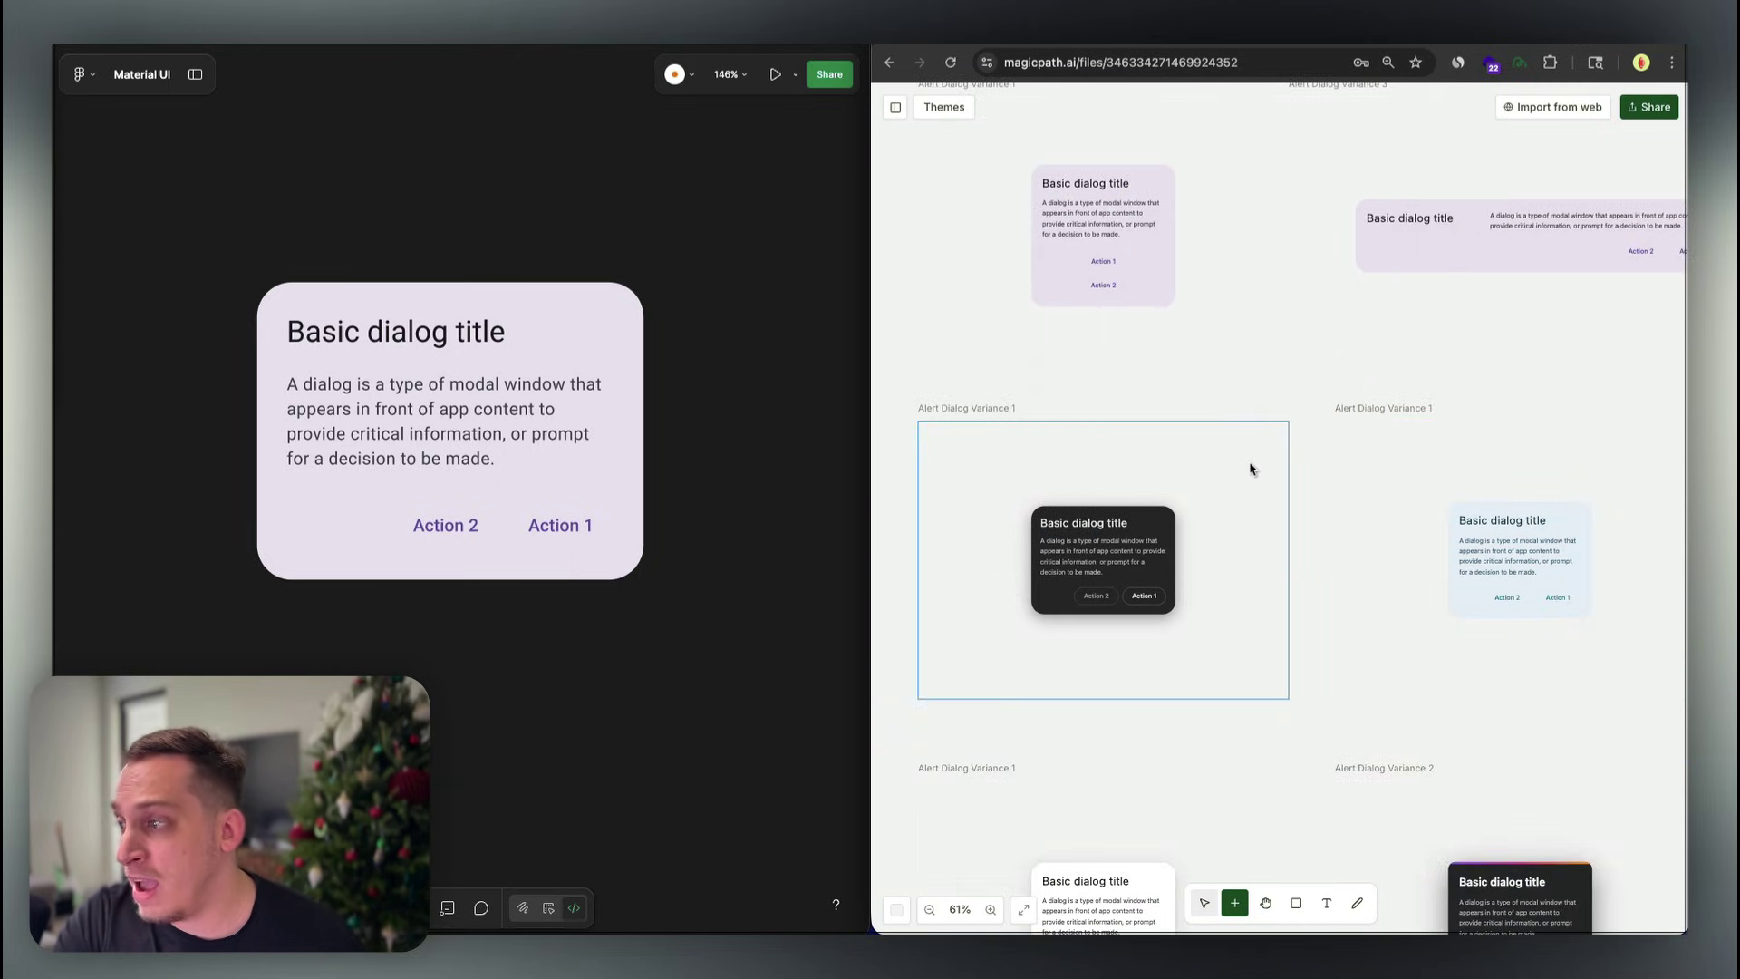
{"action": "scroll", "coordinate": [1251, 469], "scroll_direction": "right", "scroll_amount": 5}
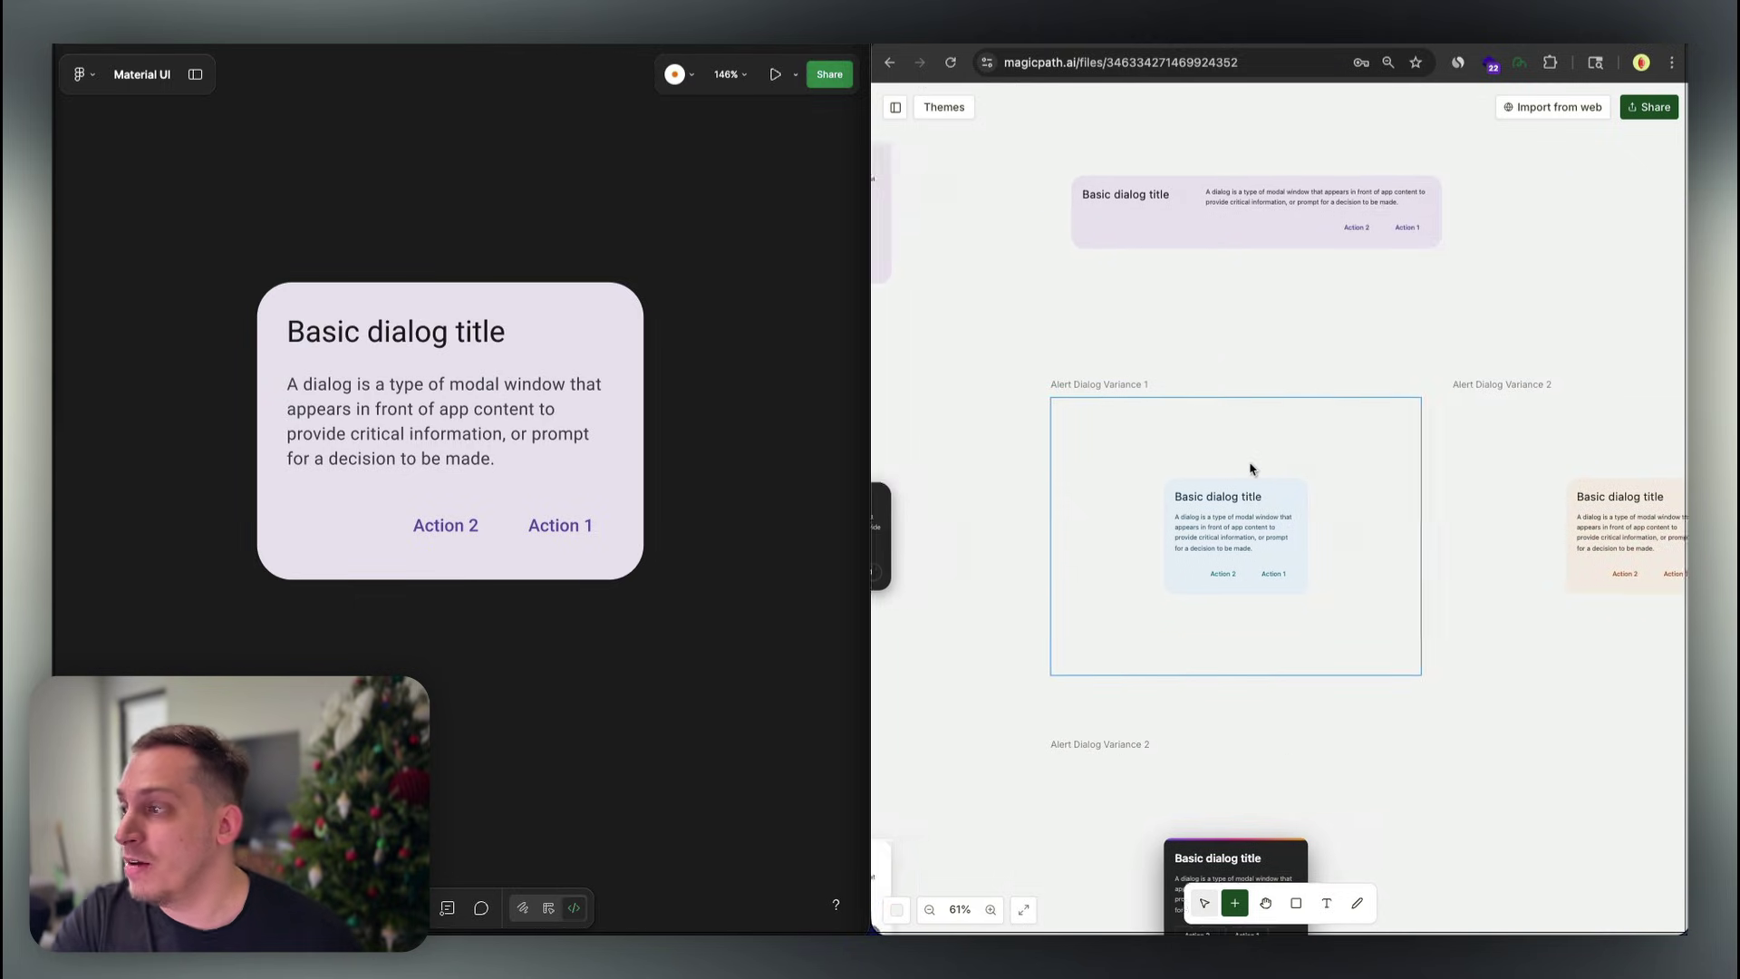
{"action": "scroll", "coordinate": [1250, 469], "scroll_direction": "down", "scroll_amount": 5}
{"action": "scroll", "coordinate": [1251, 469], "scroll_direction": "left", "scroll_amount": 5}
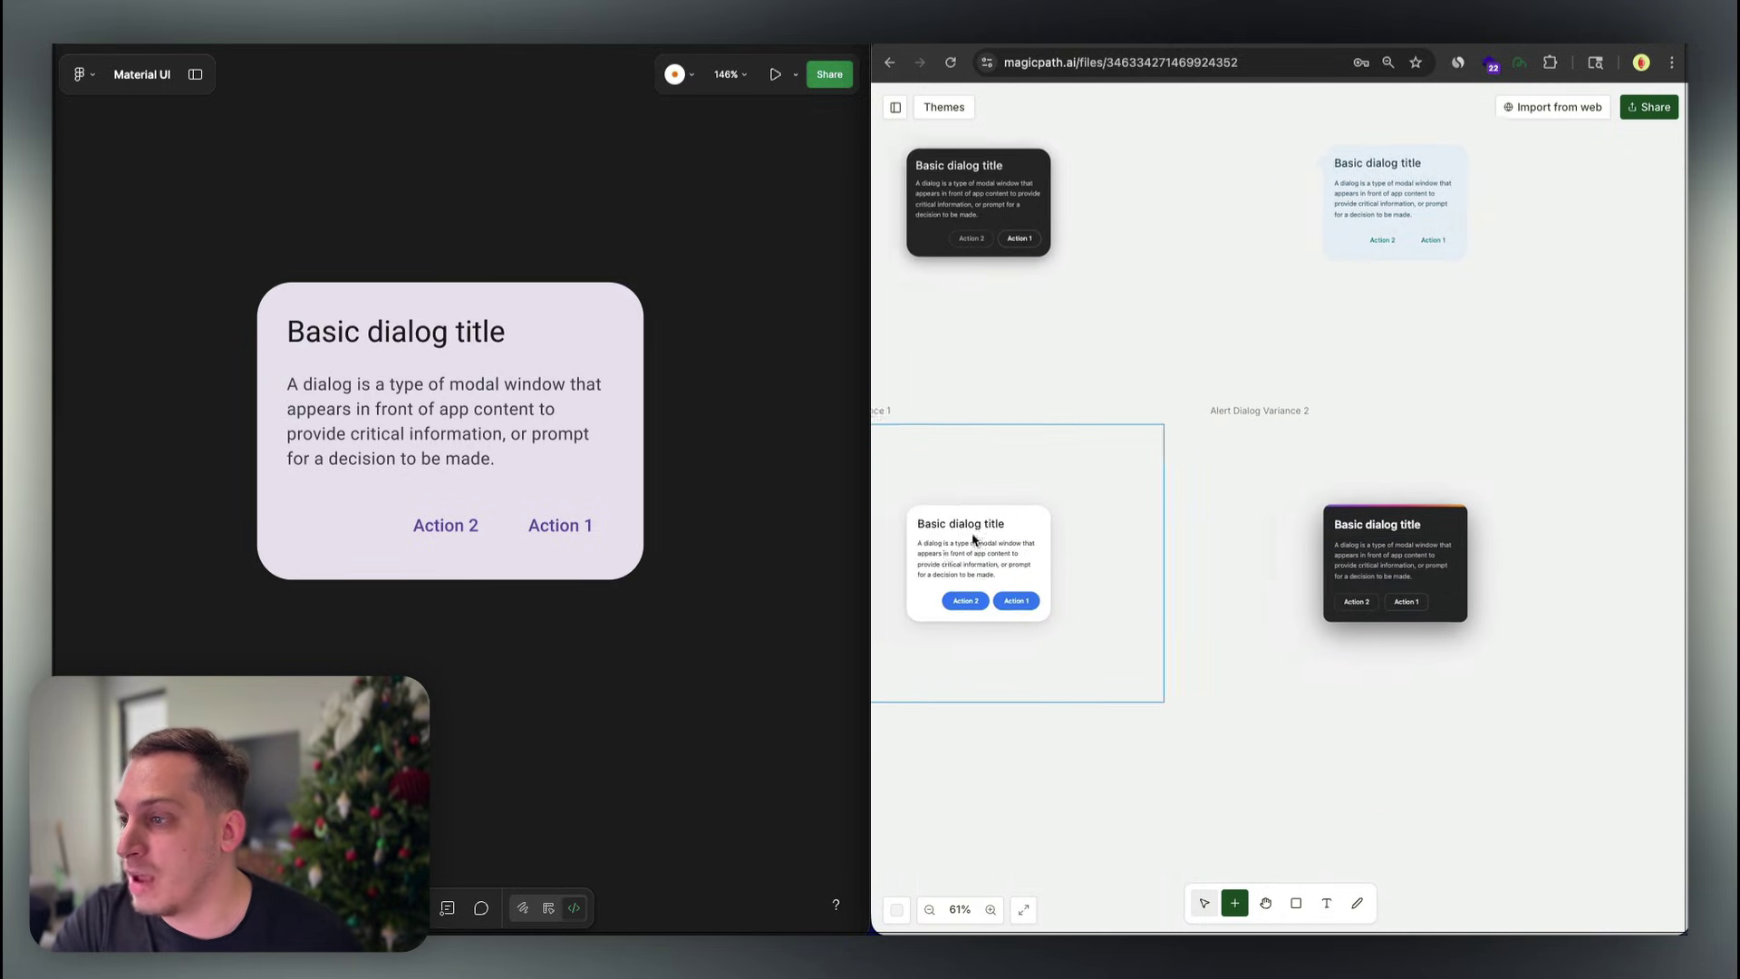
{"action": "scroll", "coordinate": [1024, 430], "scroll_direction": "up", "scroll_amount": 3}
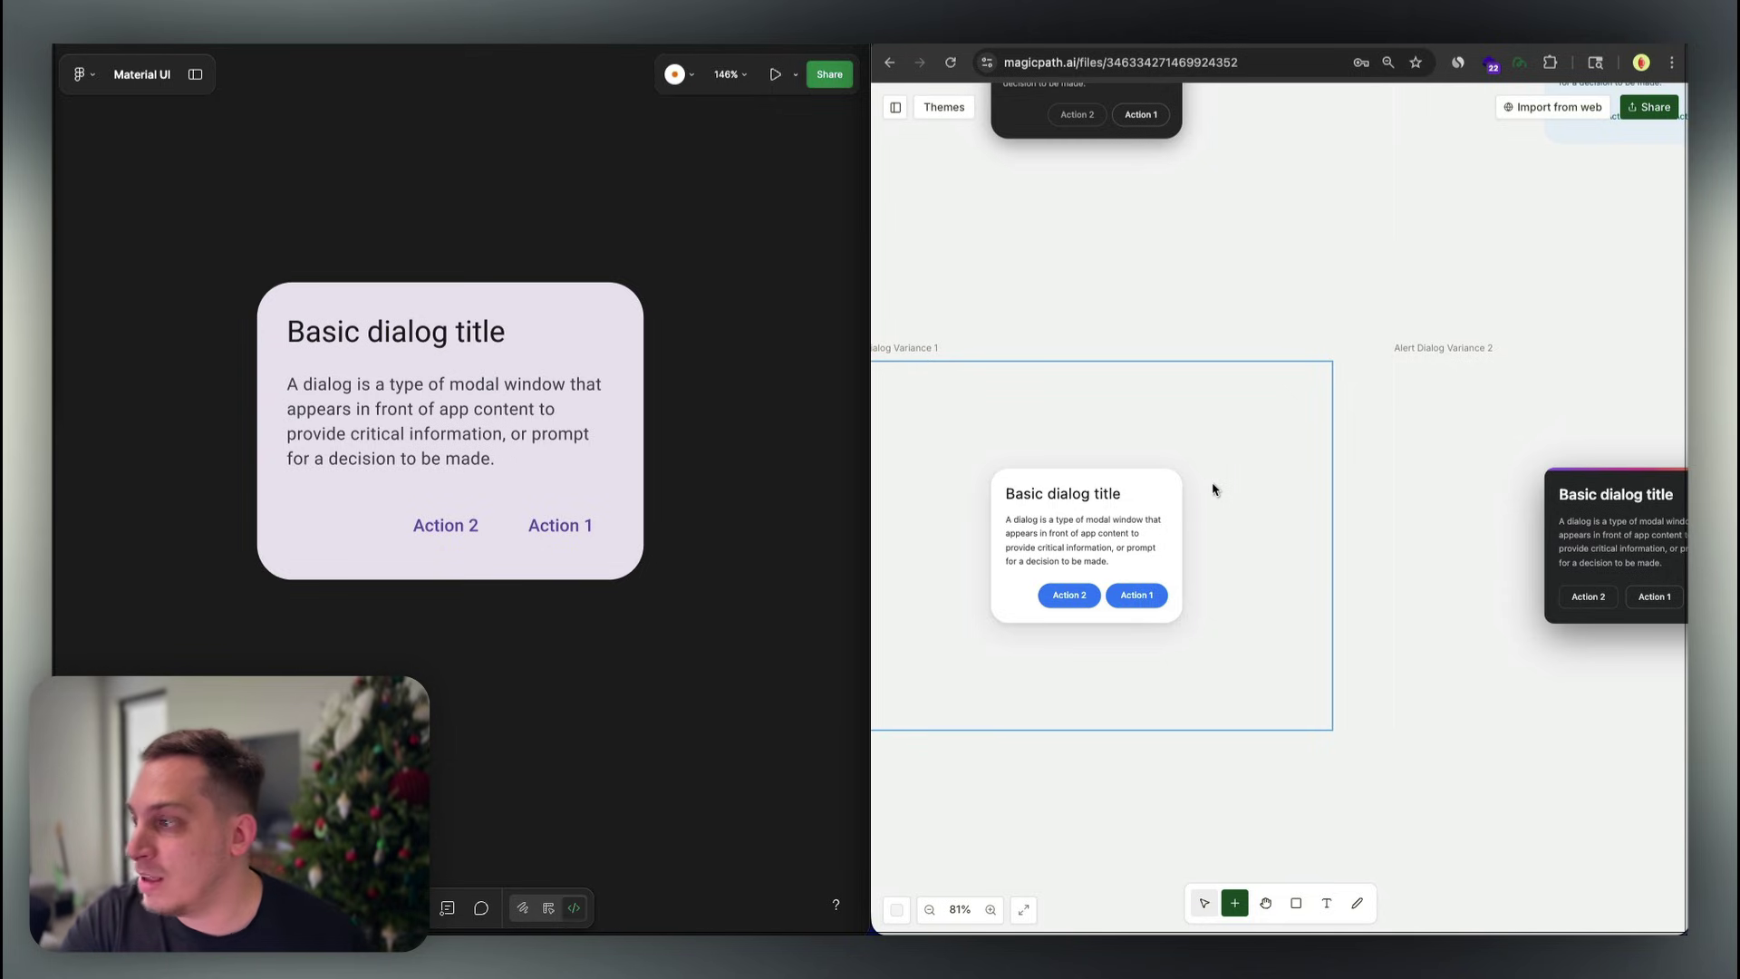
{"action": "scroll", "coordinate": [1215, 489], "scroll_direction": "right", "scroll_amount": 2}
{"action": "scroll", "coordinate": [1396, 472], "scroll_direction": "right", "scroll_amount": 3}
{"action": "scroll", "coordinate": [1284, 481], "scroll_direction": "up", "scroll_amount": 5}
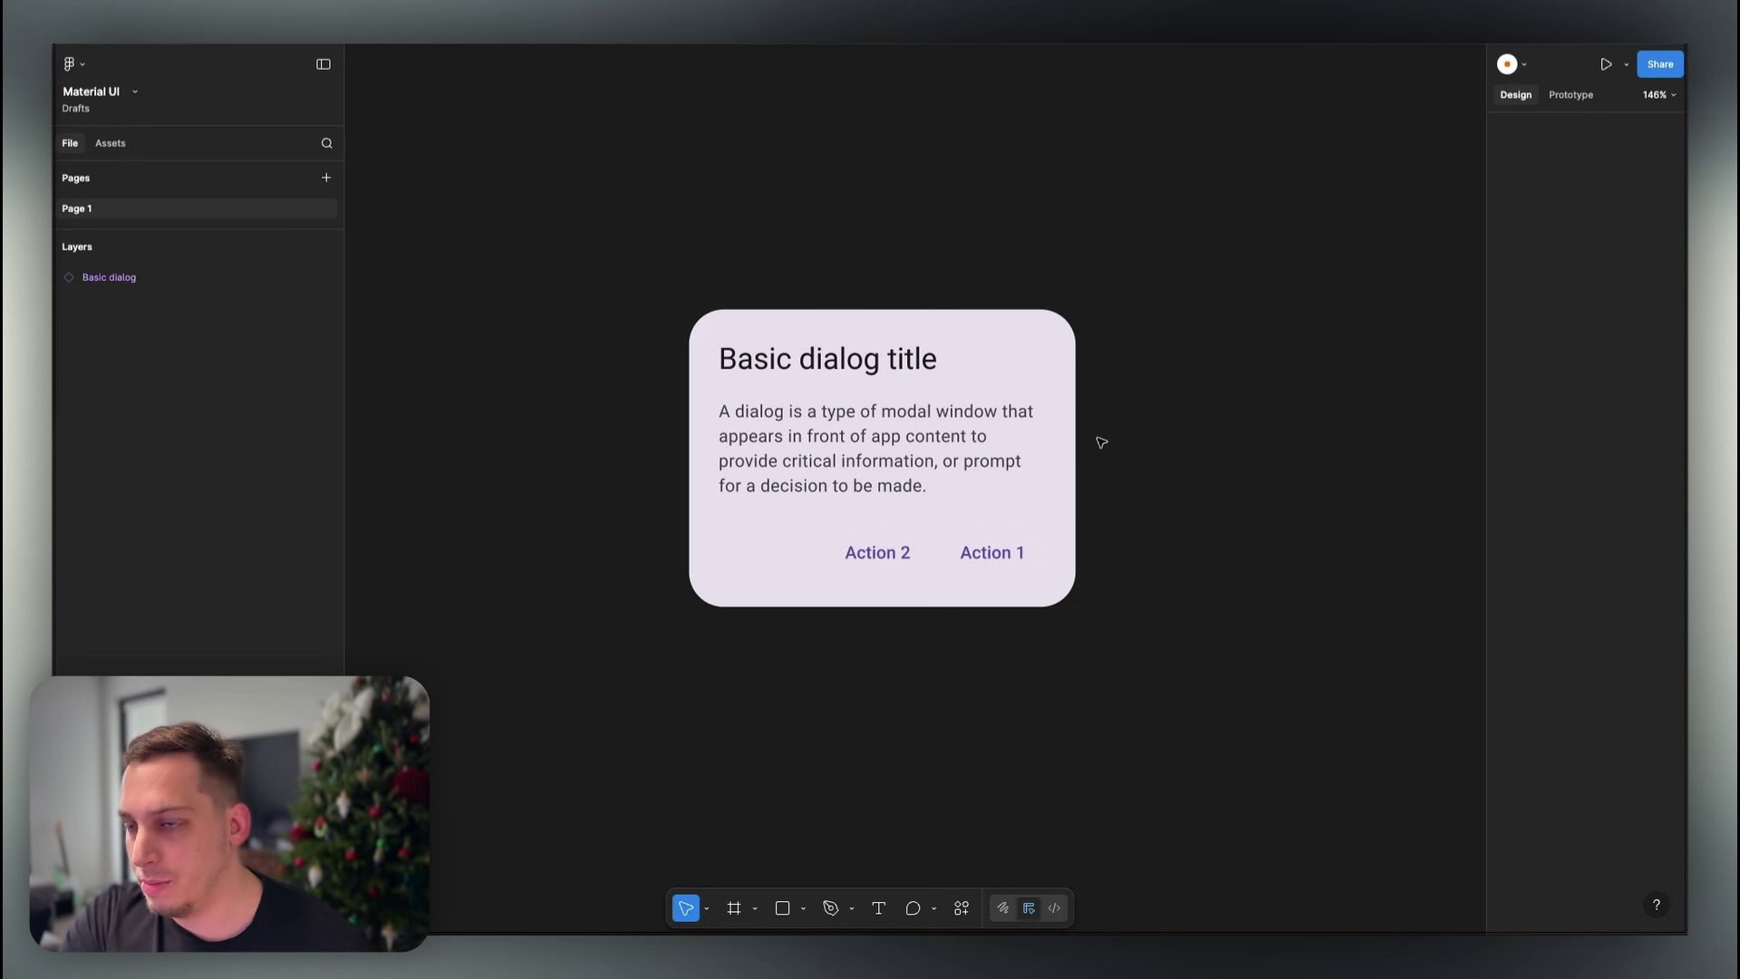
Select the Basic dialog, switch Figma to Dev Mode, and dismiss the onboarding card
{"action": "left_click", "coordinate": [714, 433]}
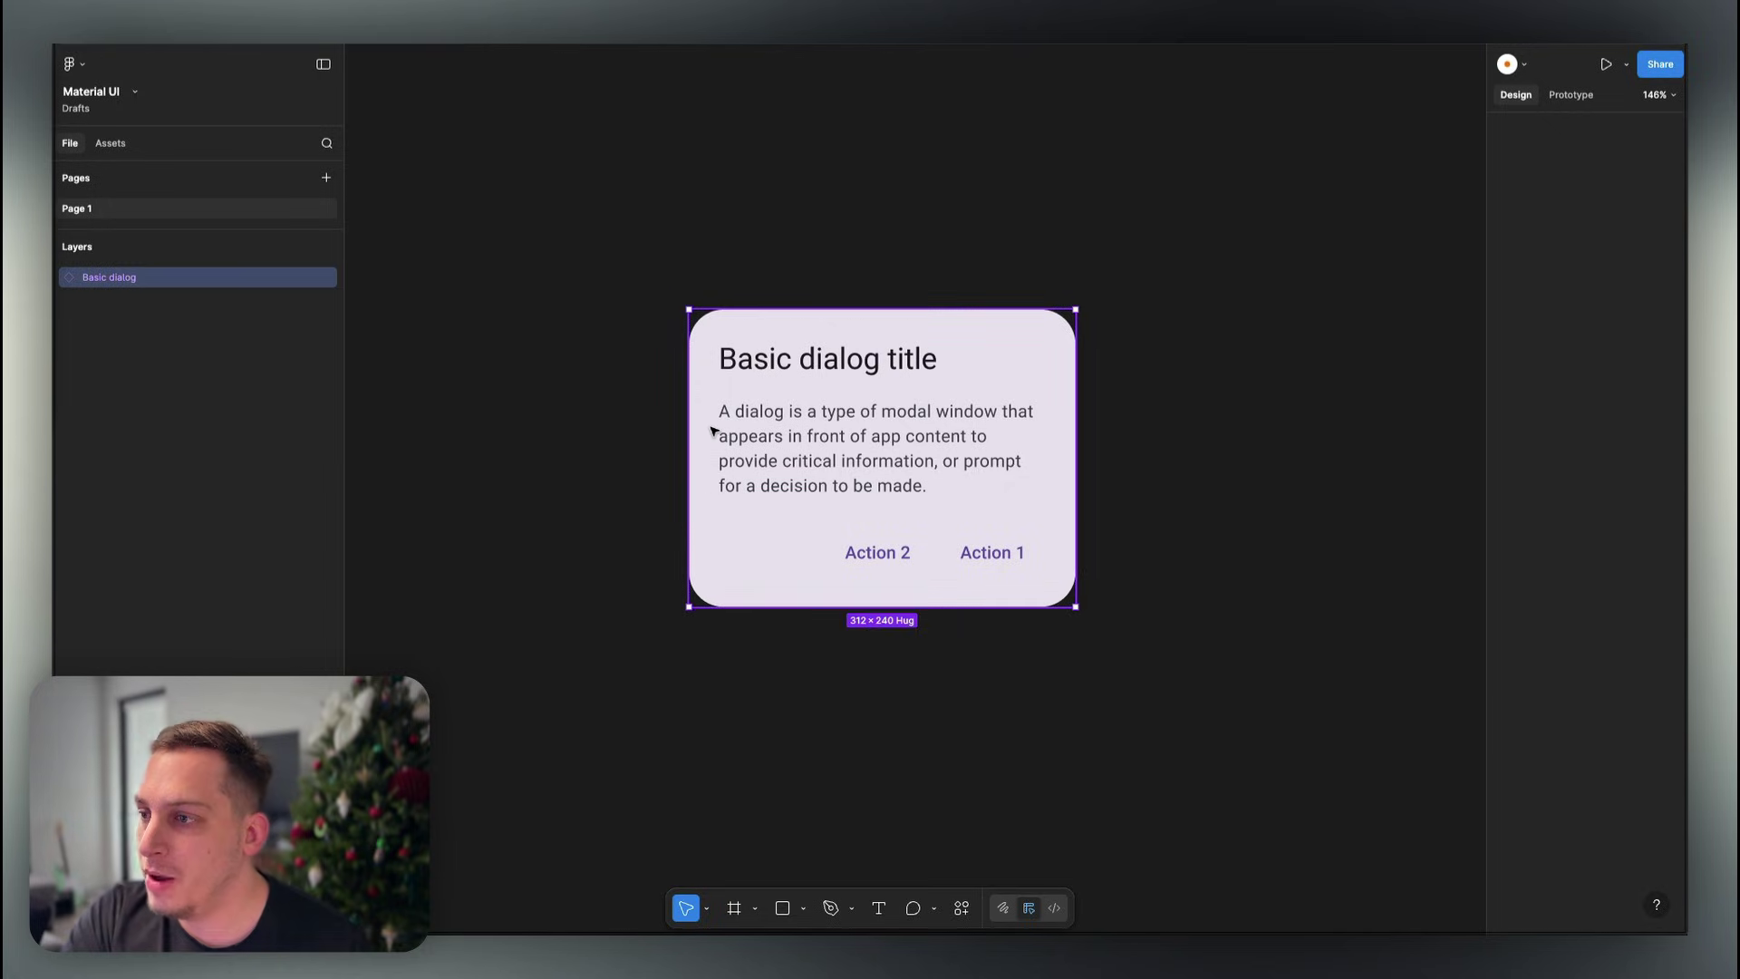
{"action": "left_click", "coordinate": [1054, 909]}
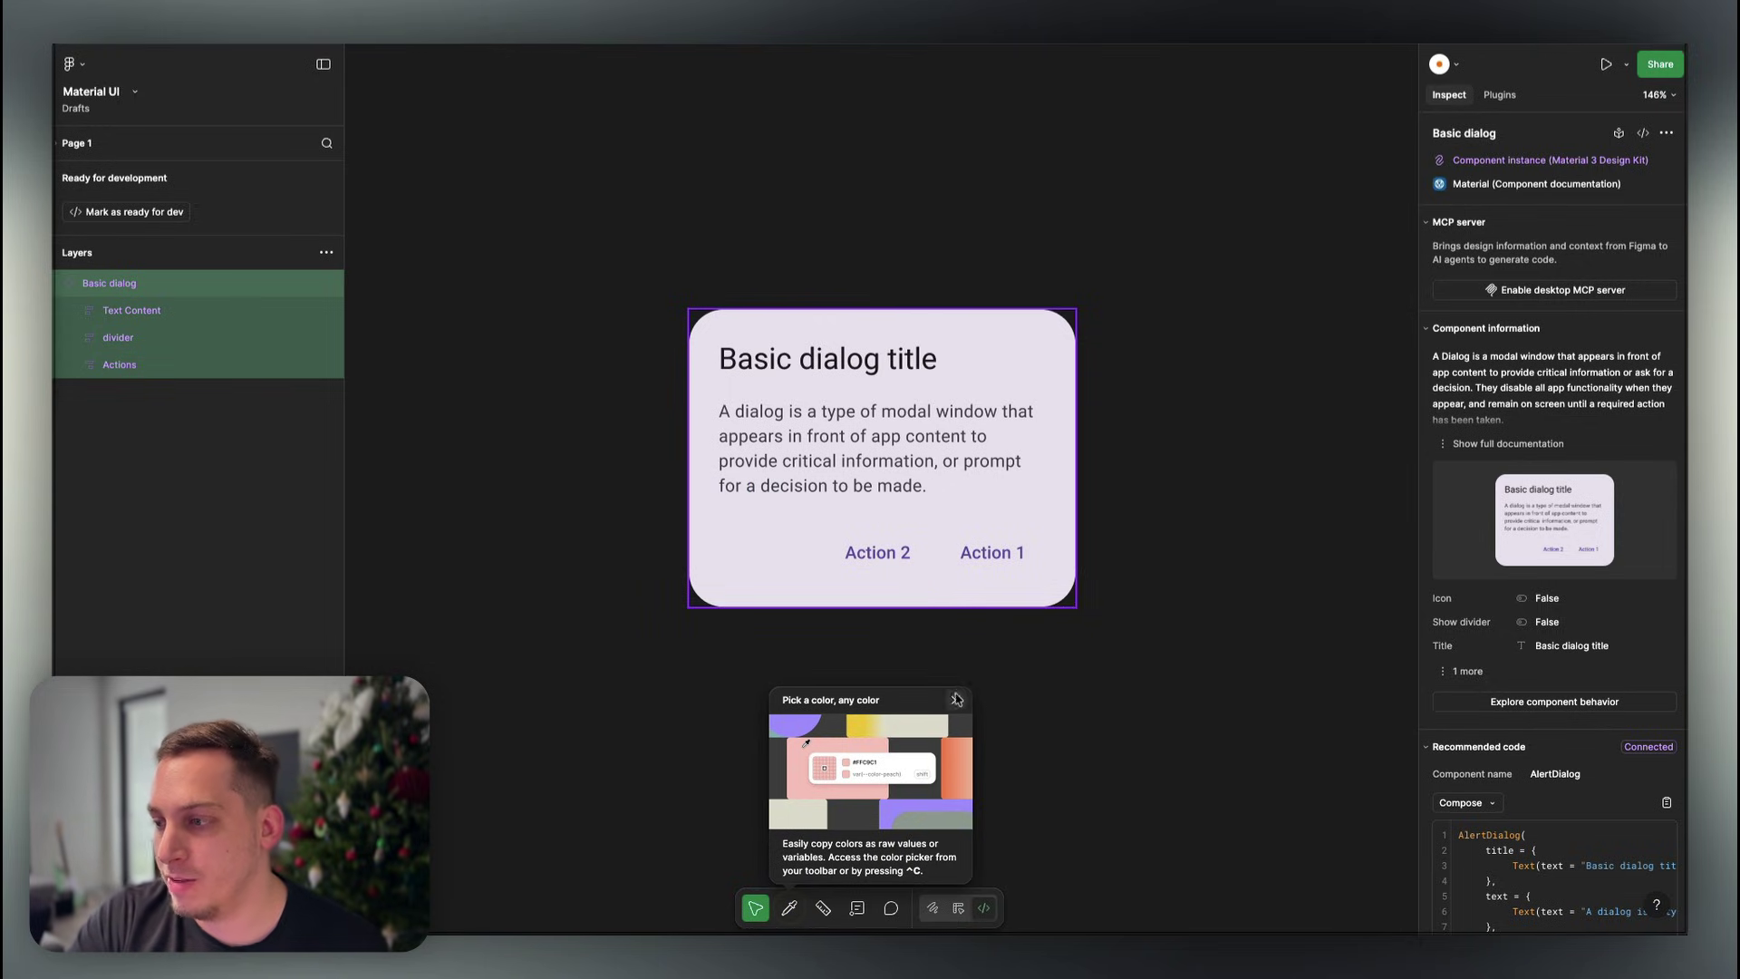
{"action": "left_click", "coordinate": [956, 699]}
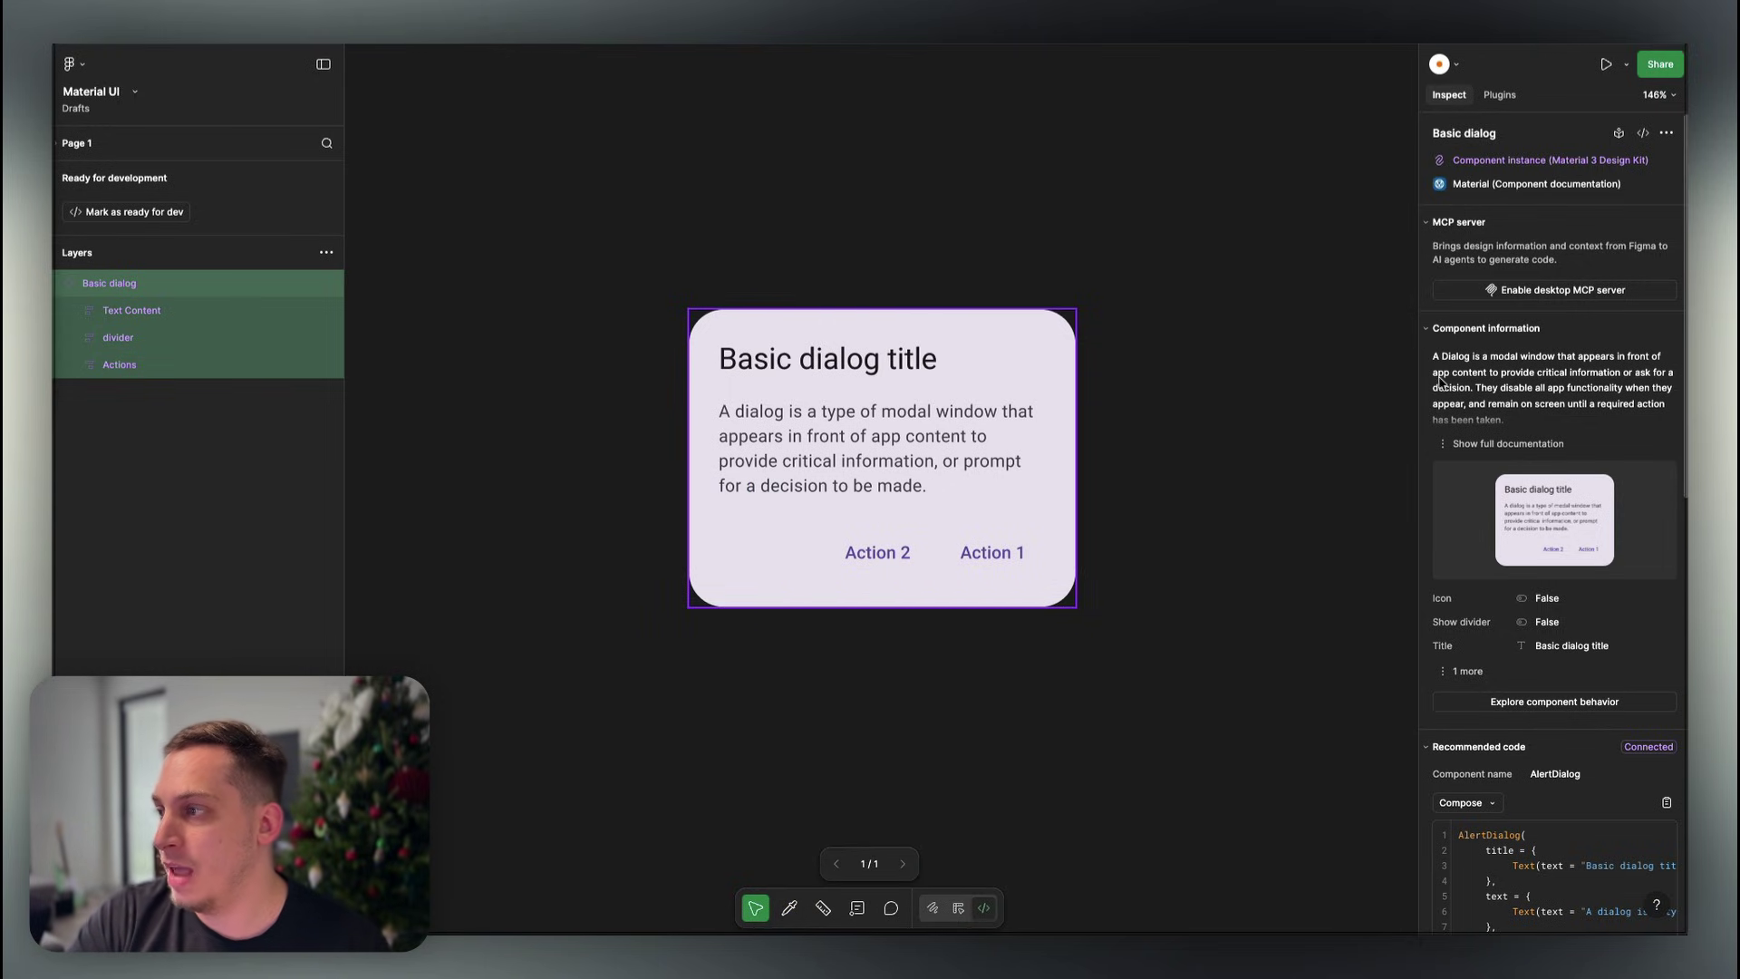
Expand the Basic dialog's full component documentation in the Inspect panel
{"action": "scroll", "coordinate": [1441, 381], "scroll_direction": "down", "scroll_amount": 2}
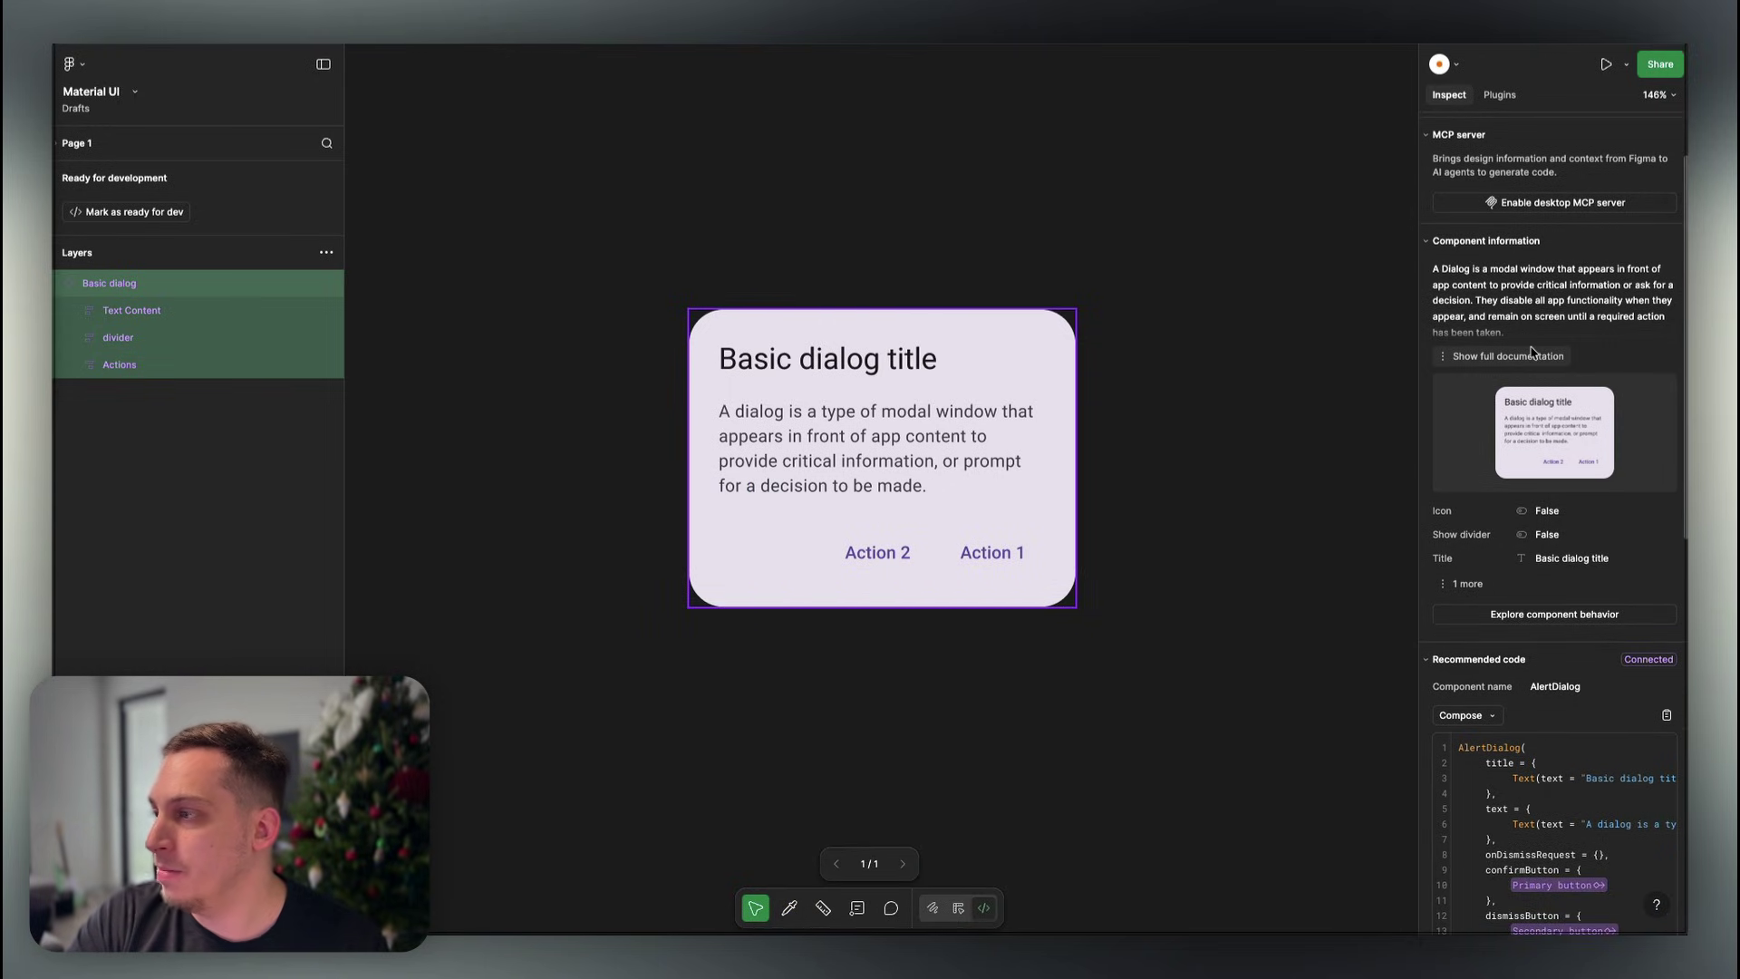
{"action": "left_click", "coordinate": [1532, 354]}
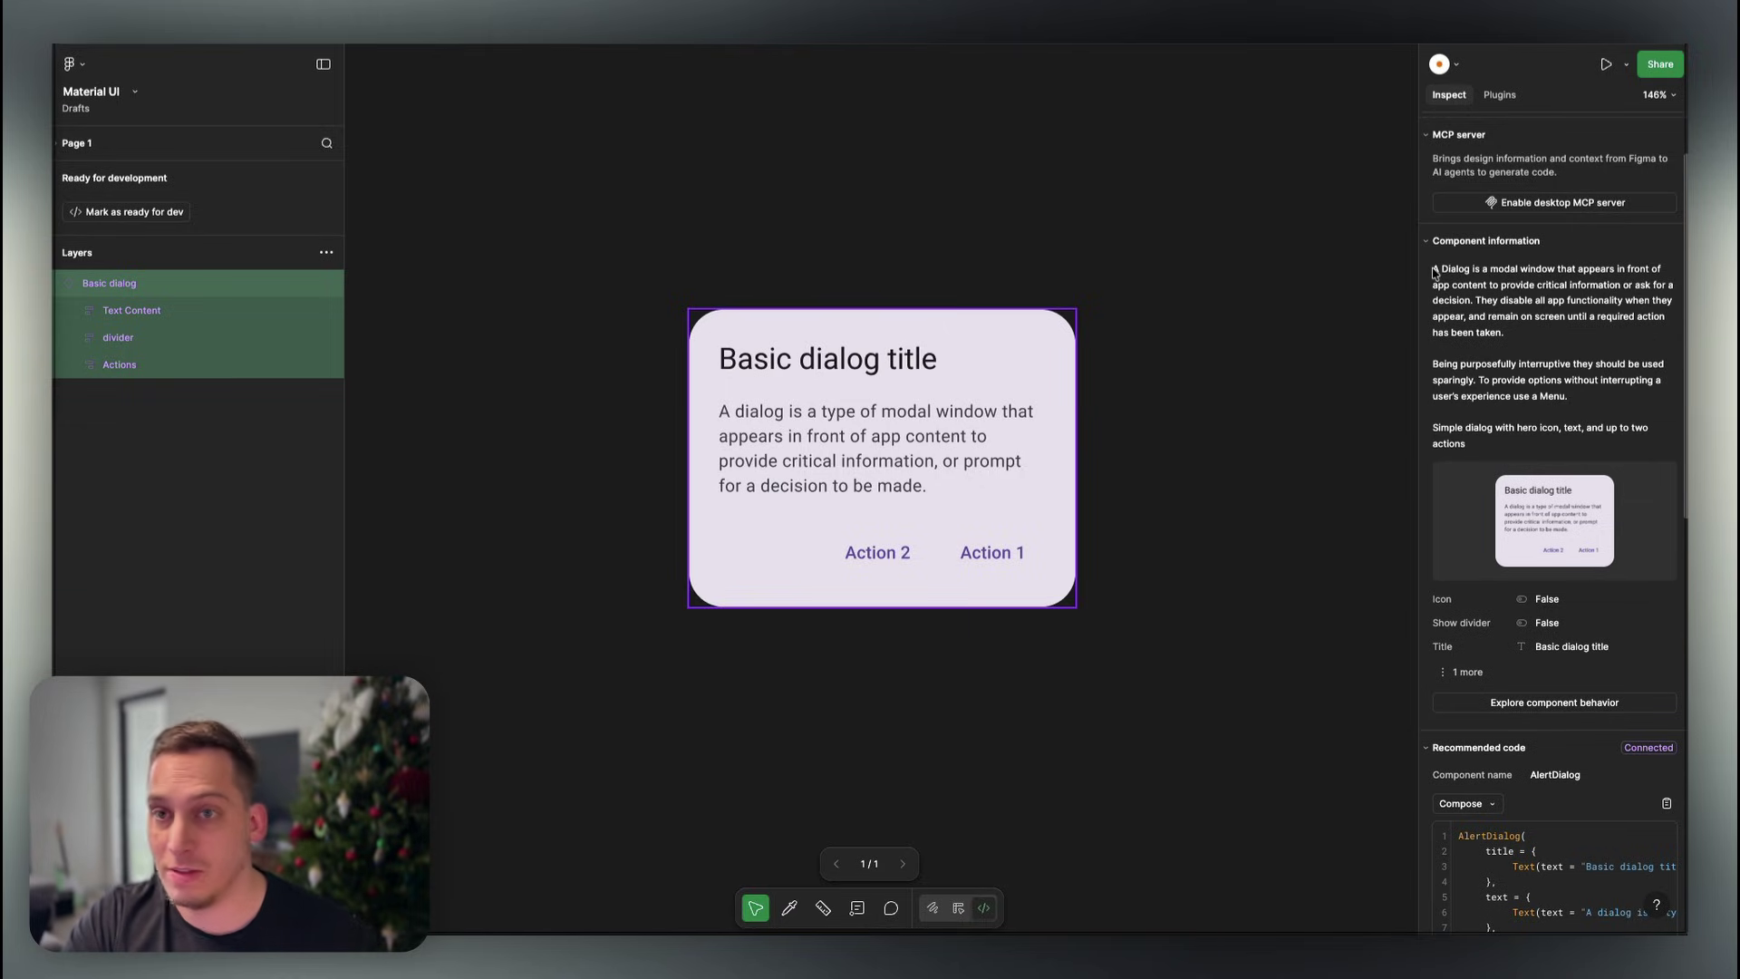
{"action": "scroll", "coordinate": [1436, 319], "scroll_direction": "down", "scroll_amount": 3}
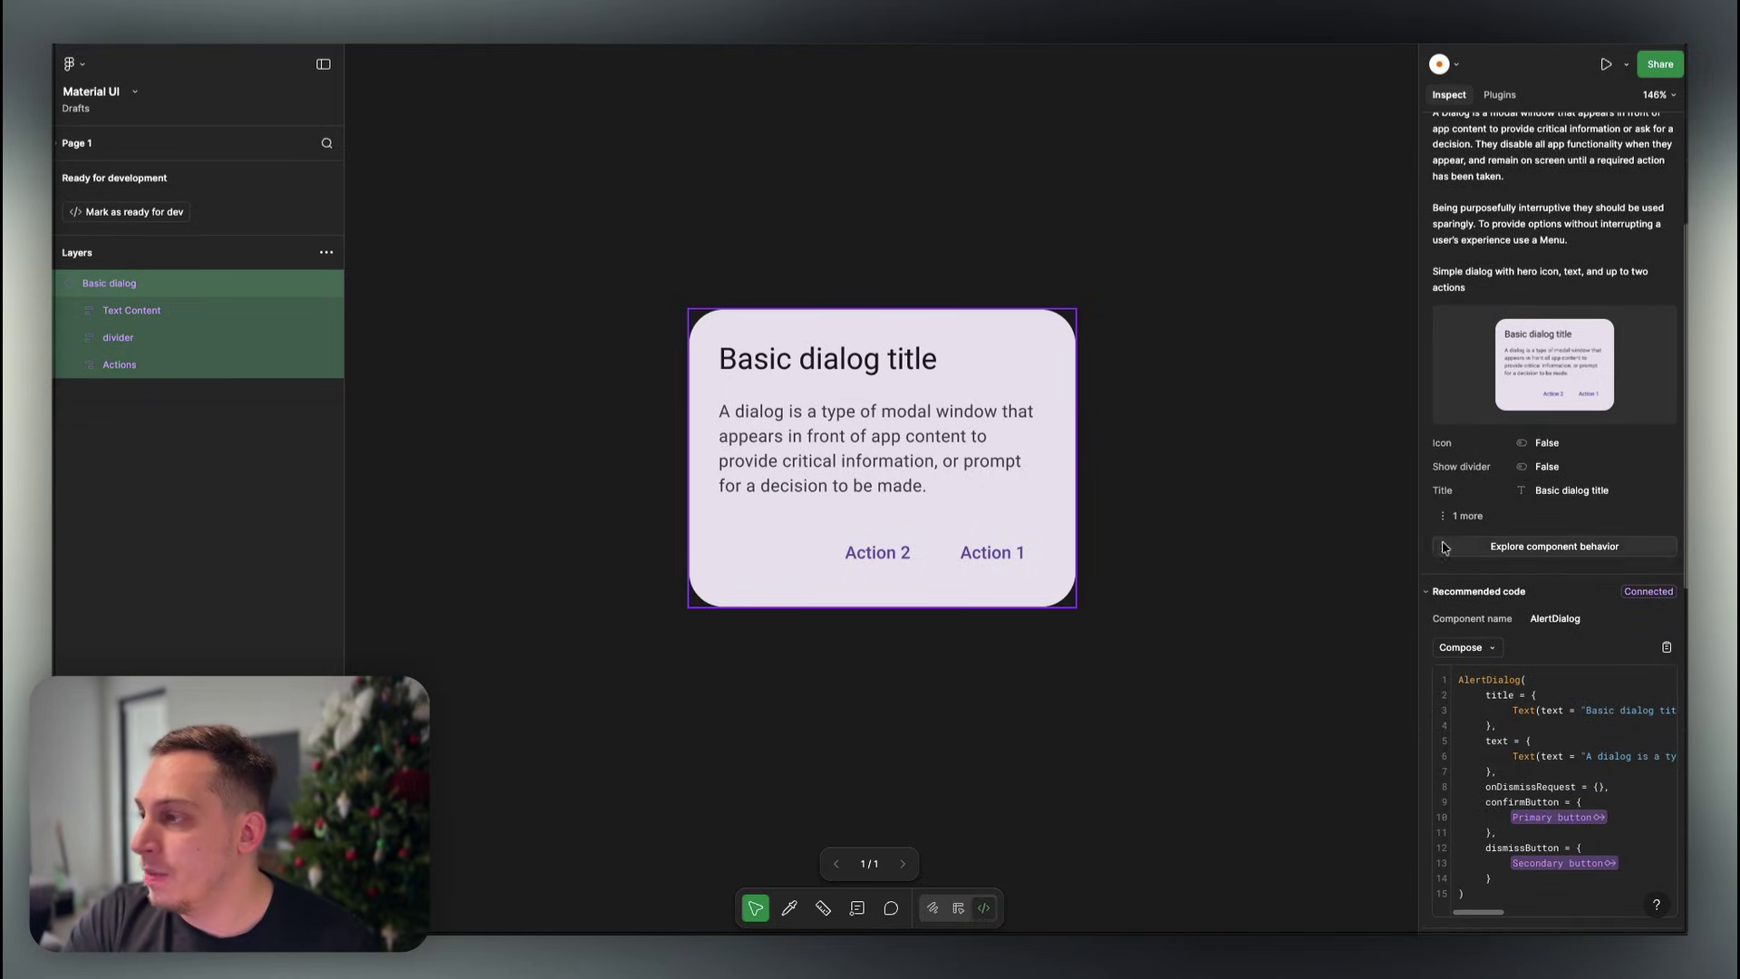
Try the Basic dialog in the component playground, then copy its recommended Compose AlertDialog code
{"action": "left_click", "coordinate": [1445, 548]}
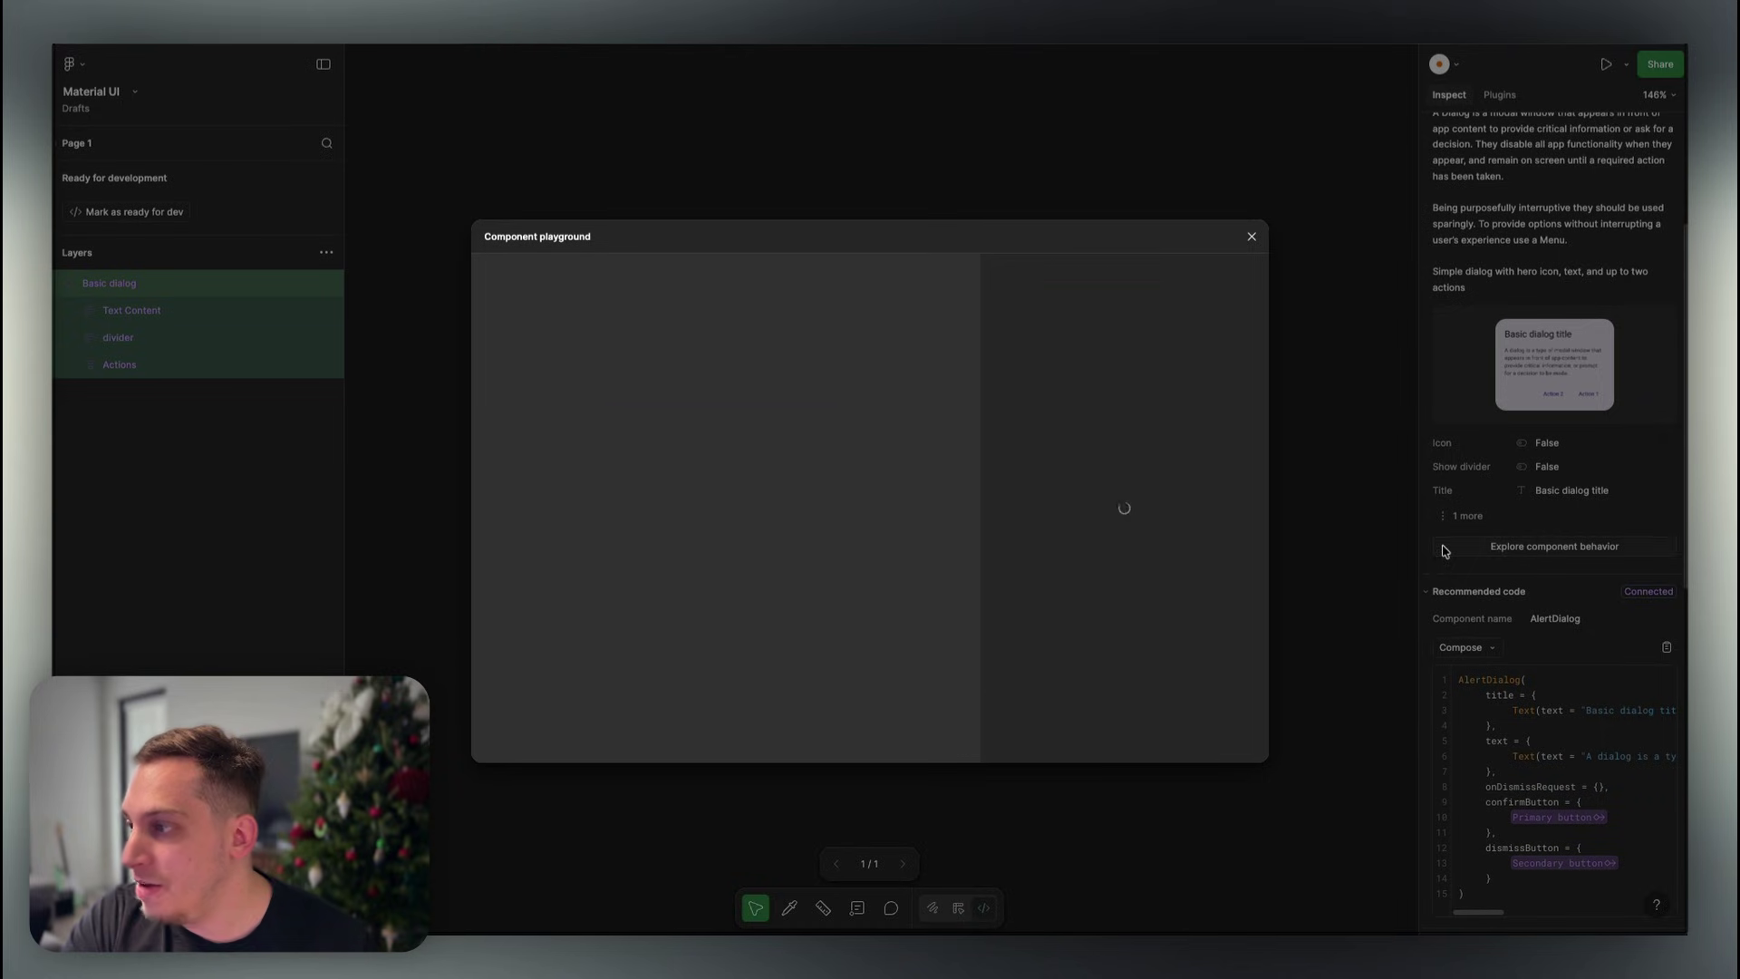
{"action": "scroll", "coordinate": [1145, 548], "scroll_direction": "down", "scroll_amount": 4}
{"action": "scroll", "coordinate": [1145, 547], "scroll_direction": "down", "scroll_amount": 3}
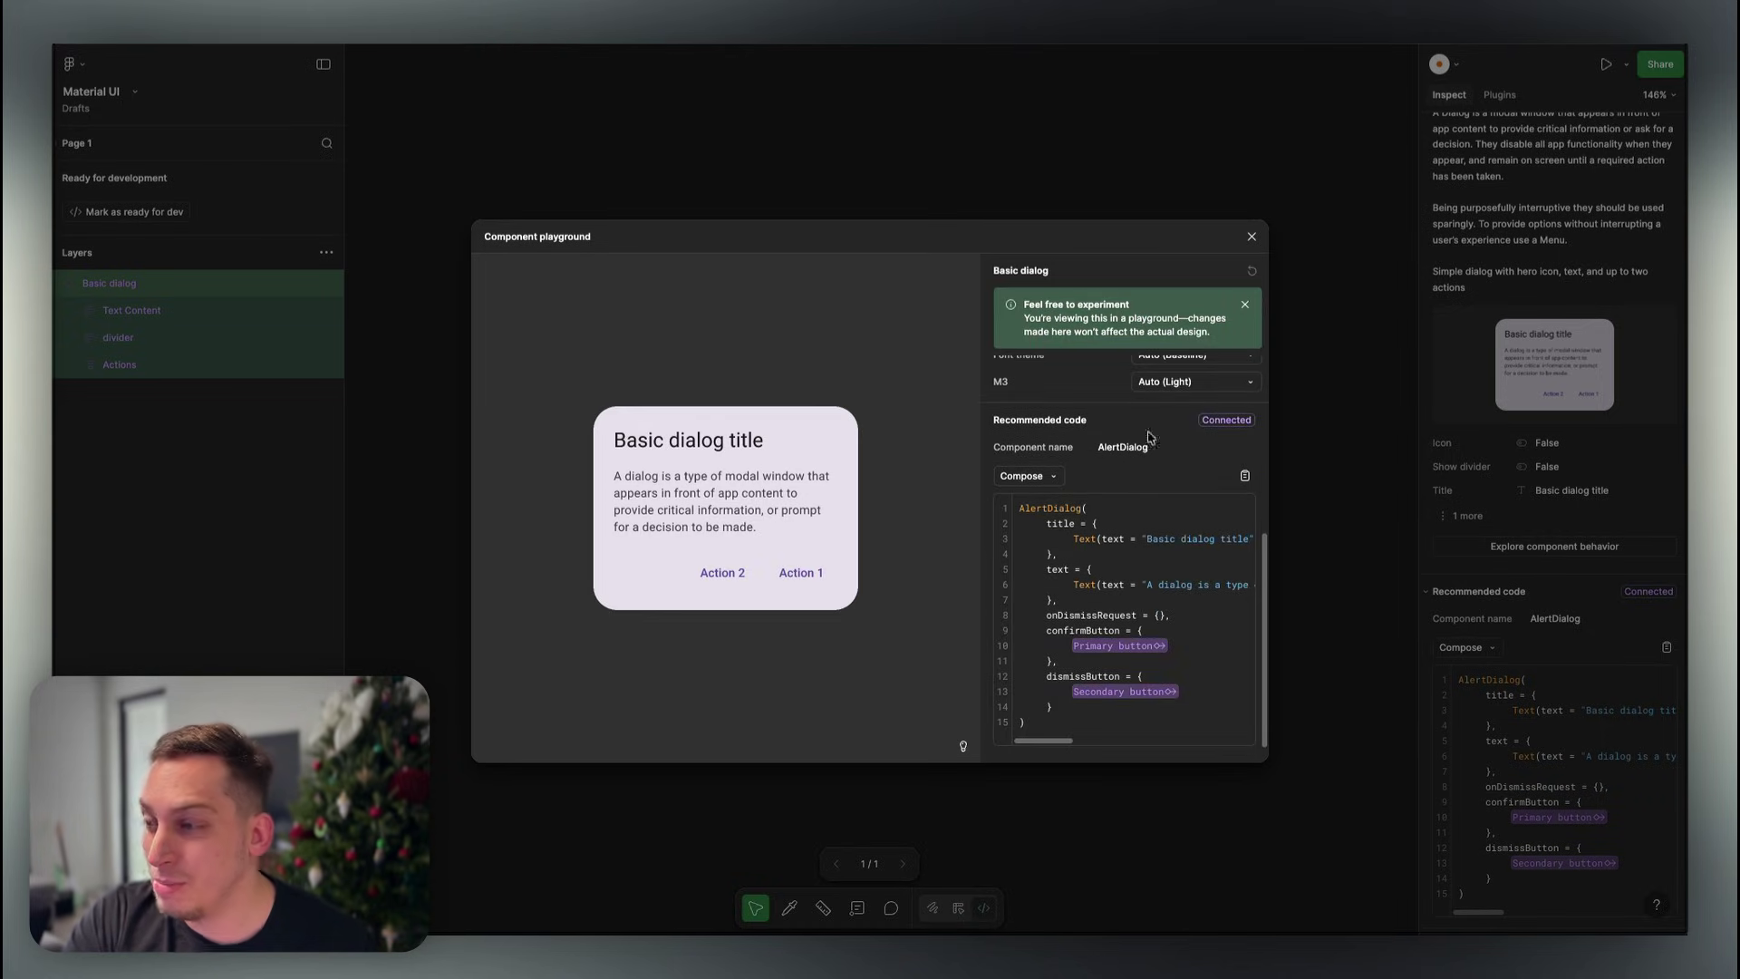
{"action": "left_click", "coordinate": [1253, 238]}
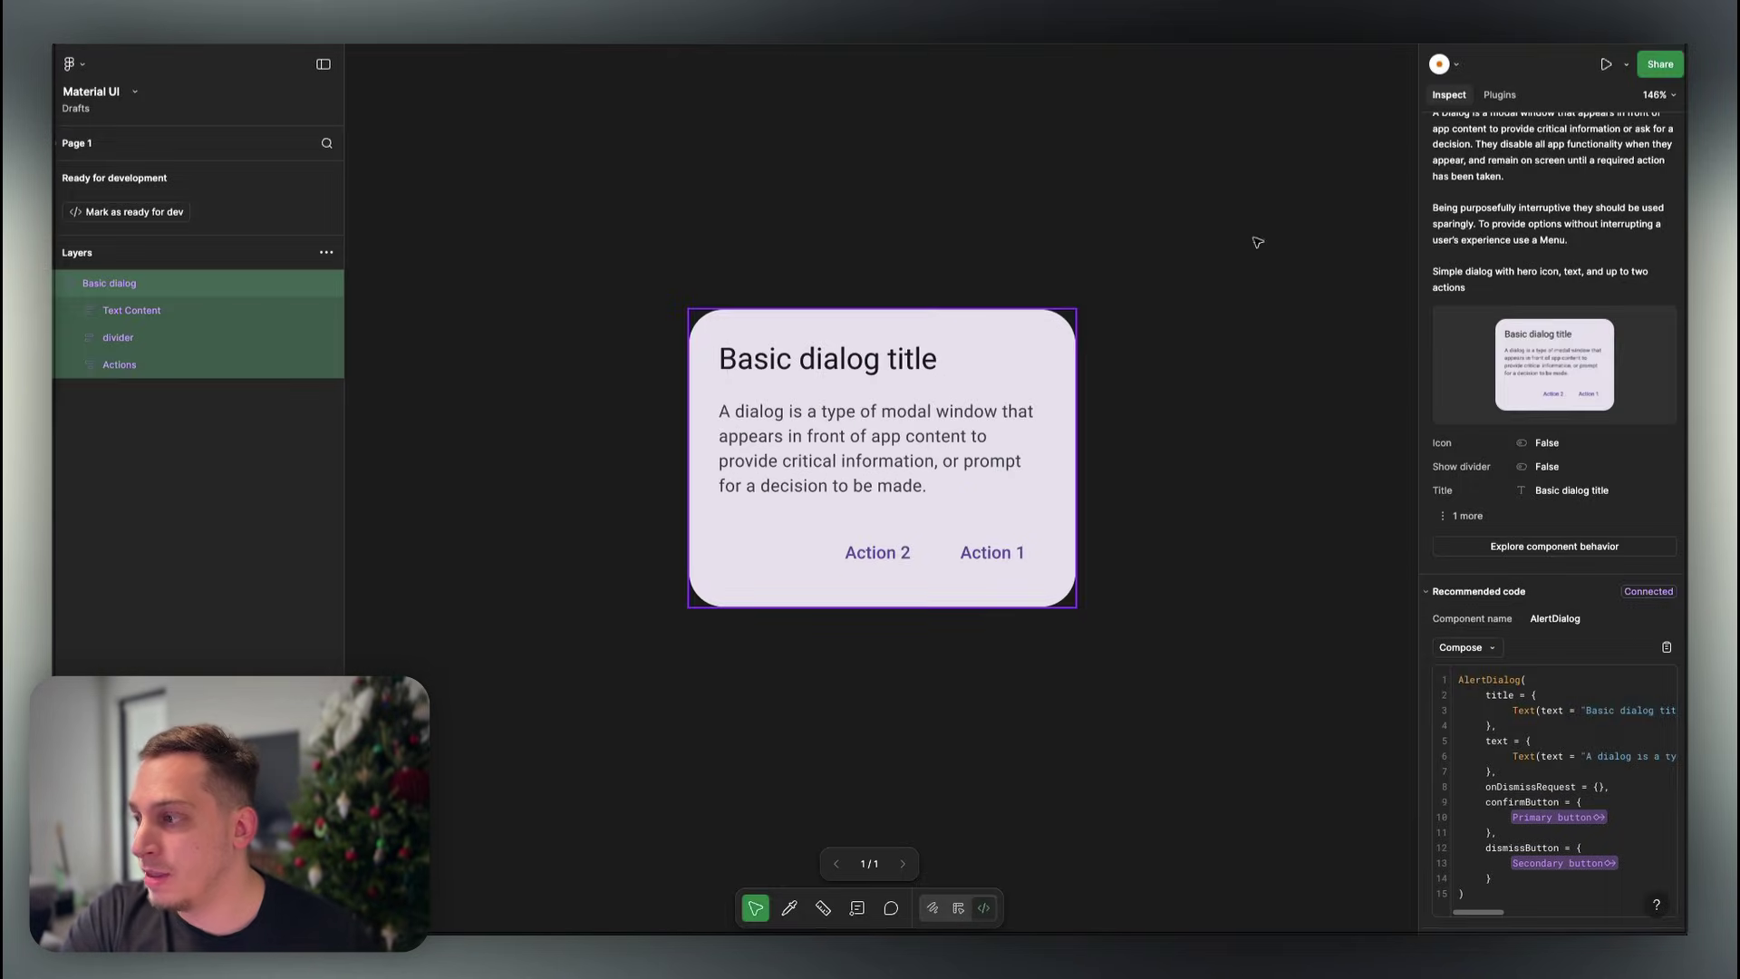
{"action": "scroll", "coordinate": [1554, 563], "scroll_direction": "down", "scroll_amount": 2}
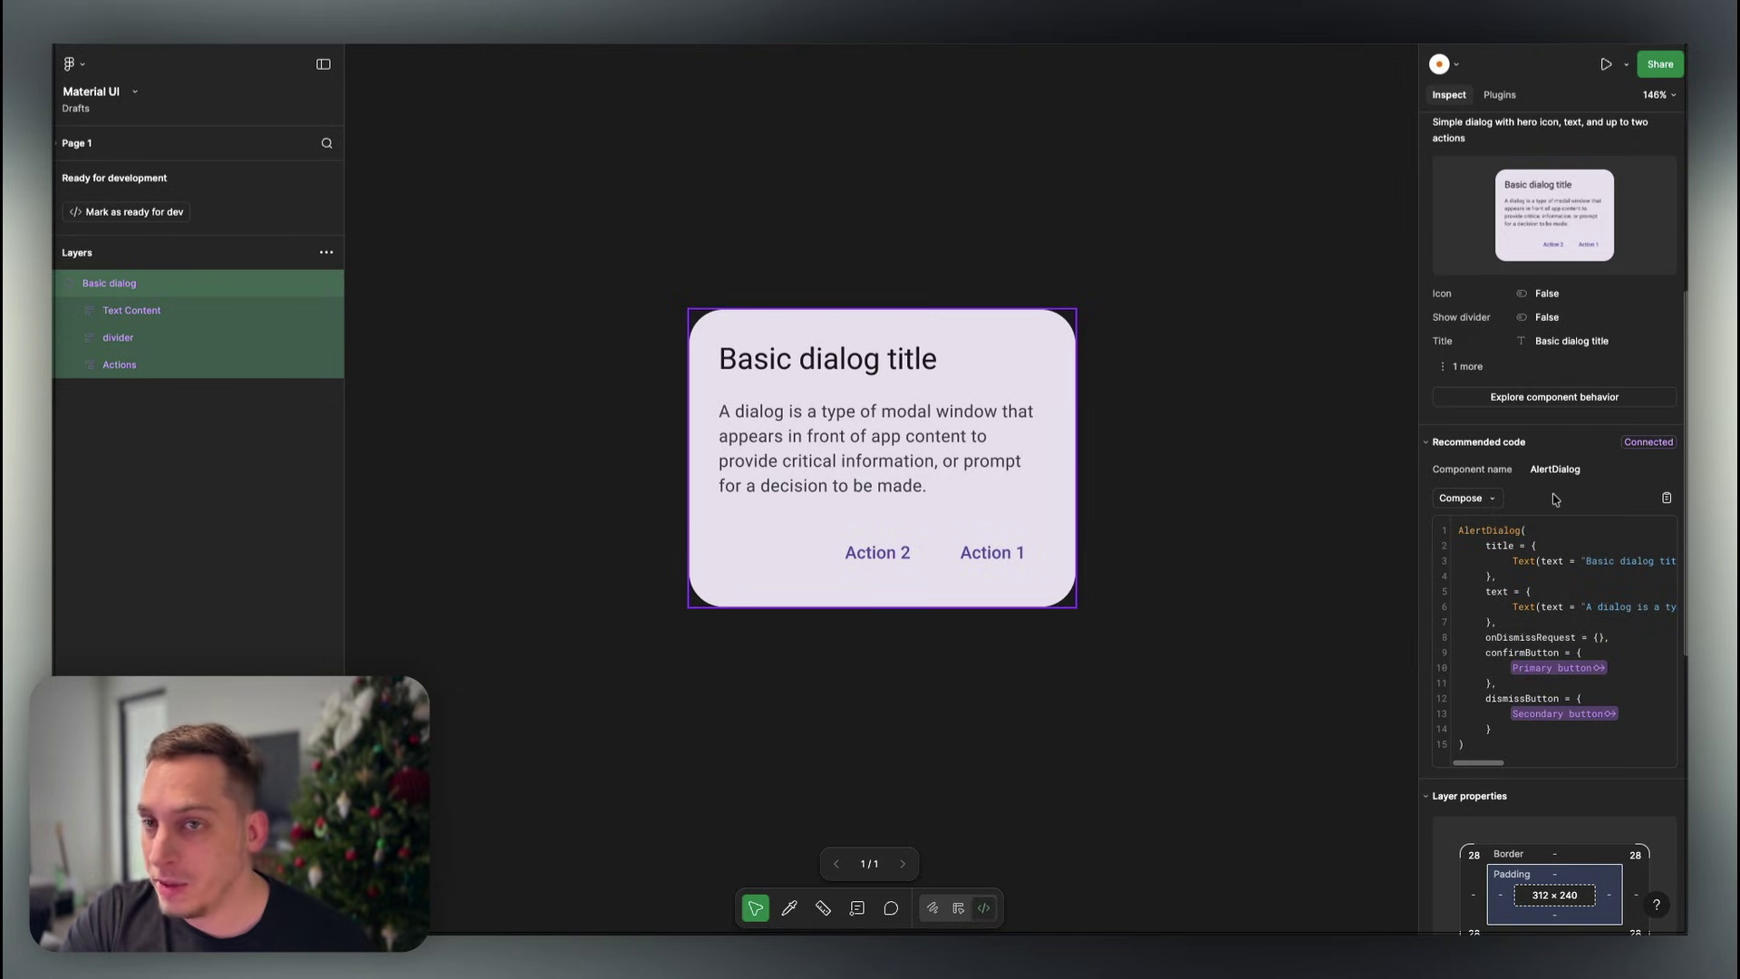
{"action": "left_click", "coordinate": [1666, 497]}
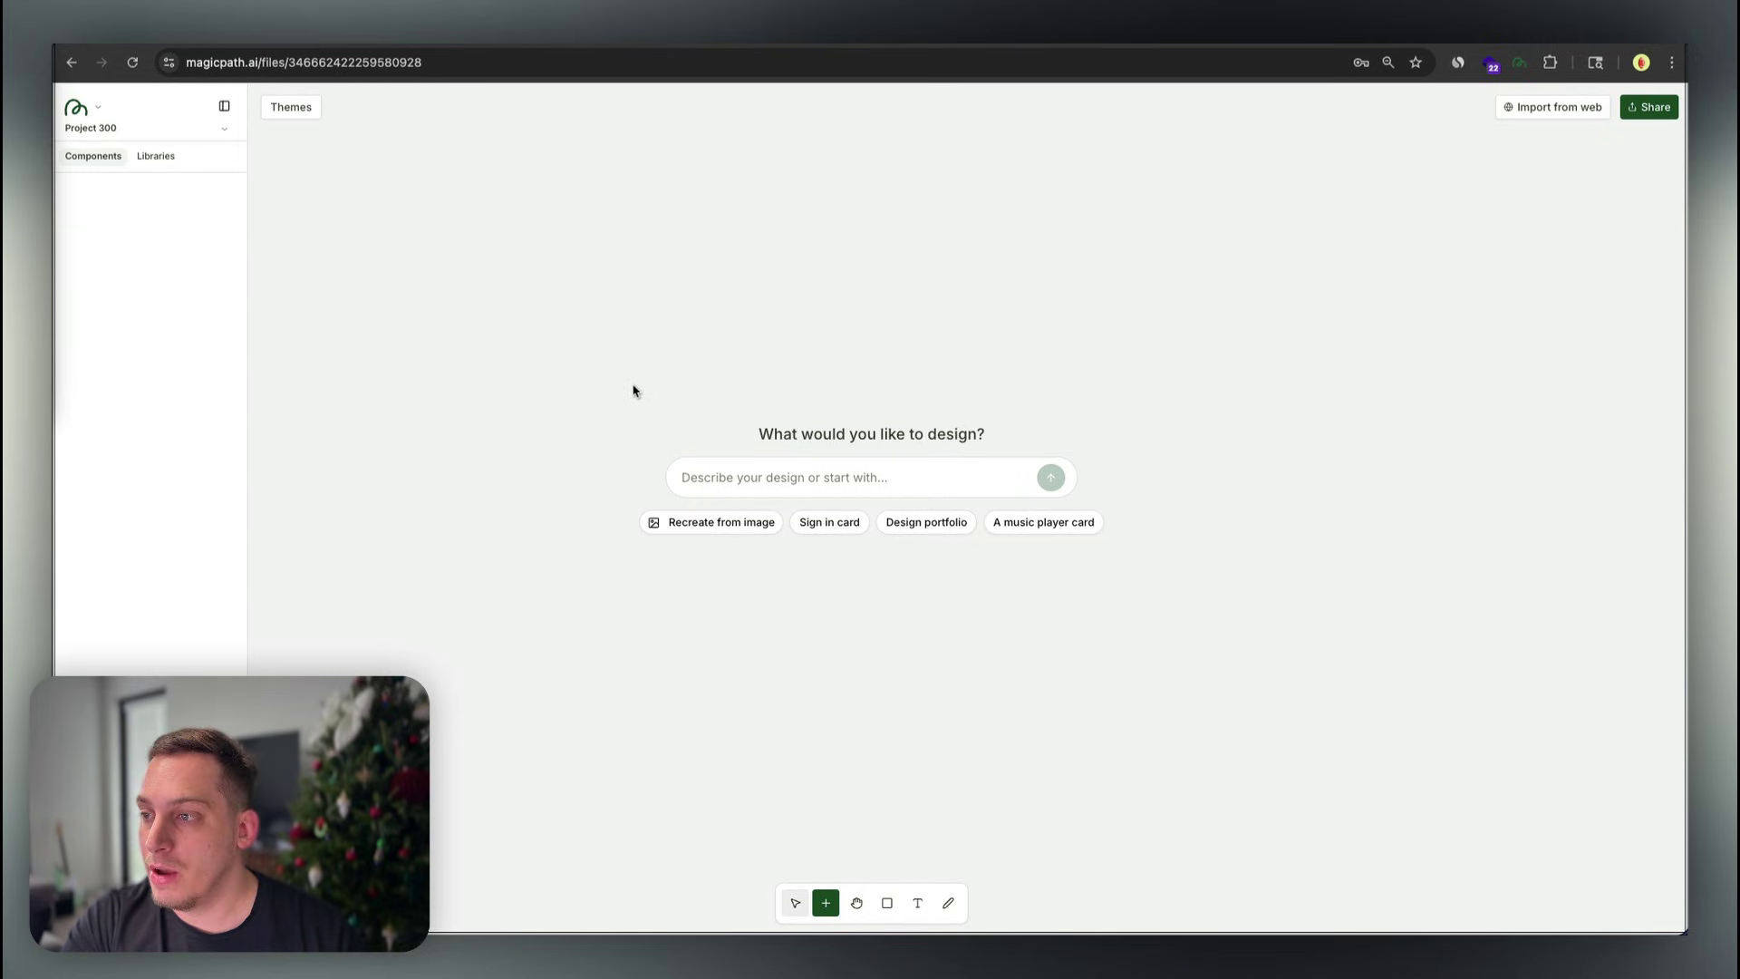
Add a blank 800 × 600 Component 1 in MagicPath and select Figma's AlertDialog code block
{"action": "left_click", "coordinate": [552, 347]}
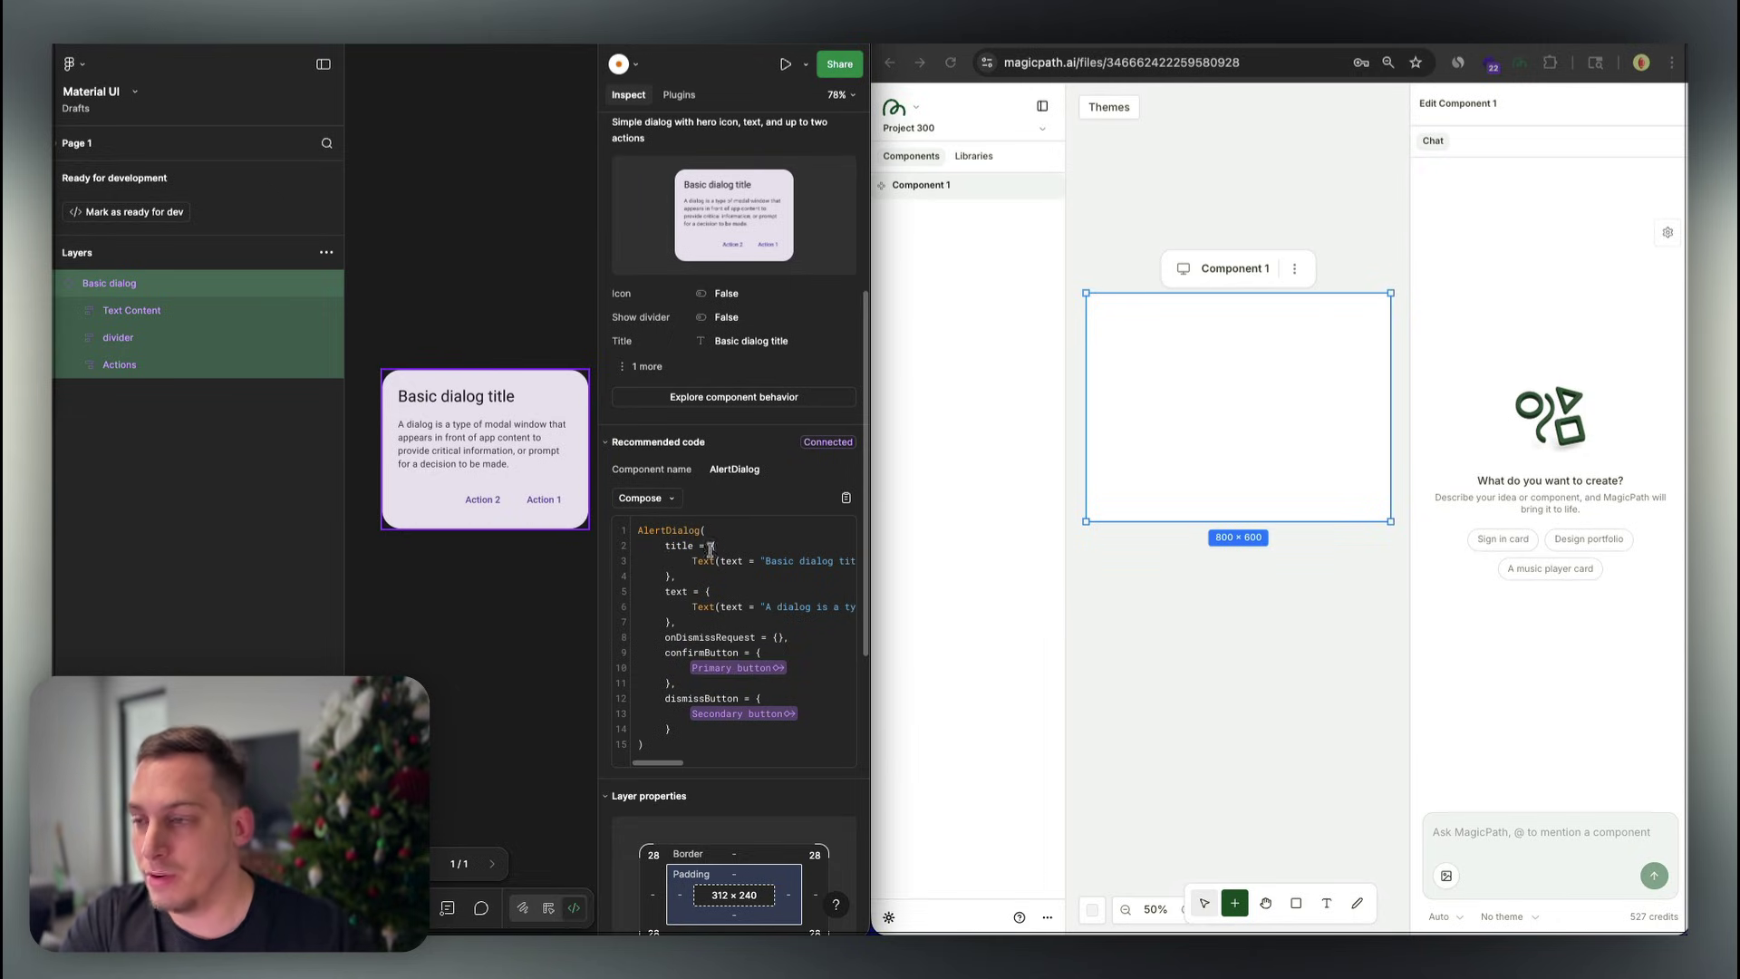
{"action": "scroll", "coordinate": [746, 522], "scroll_direction": "down", "scroll_amount": 4}
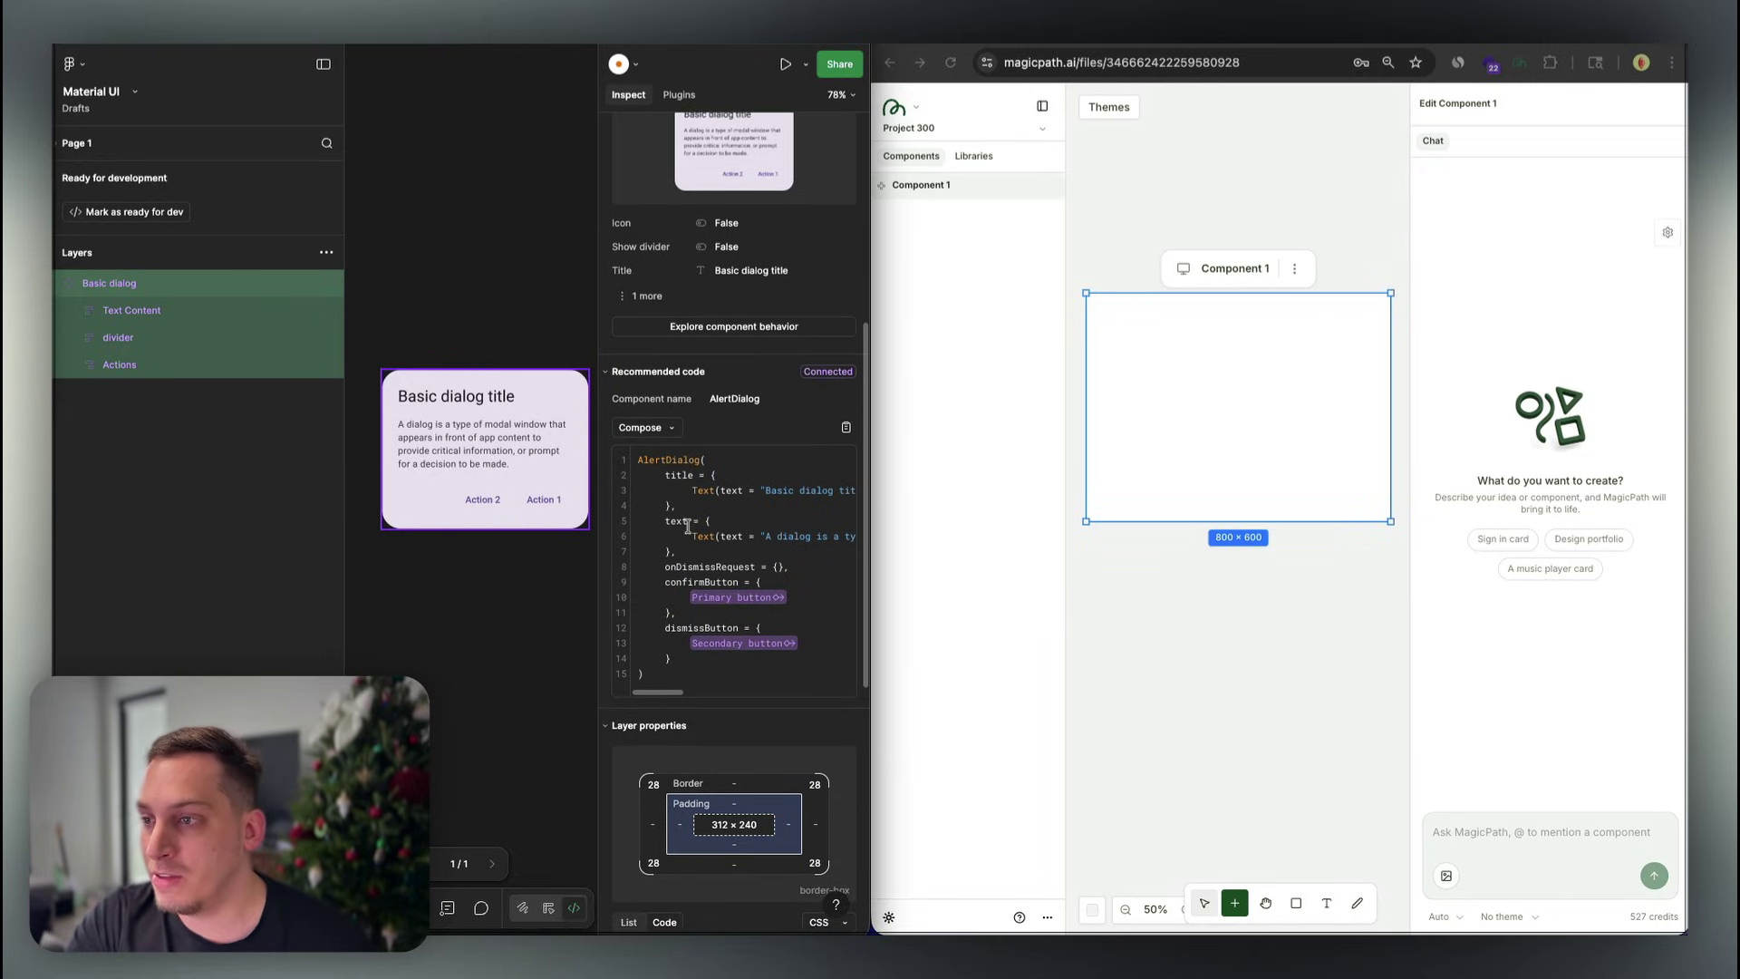
{"action": "left_click_drag", "start_coordinate": [652, 588], "coordinate": [632, 373]}
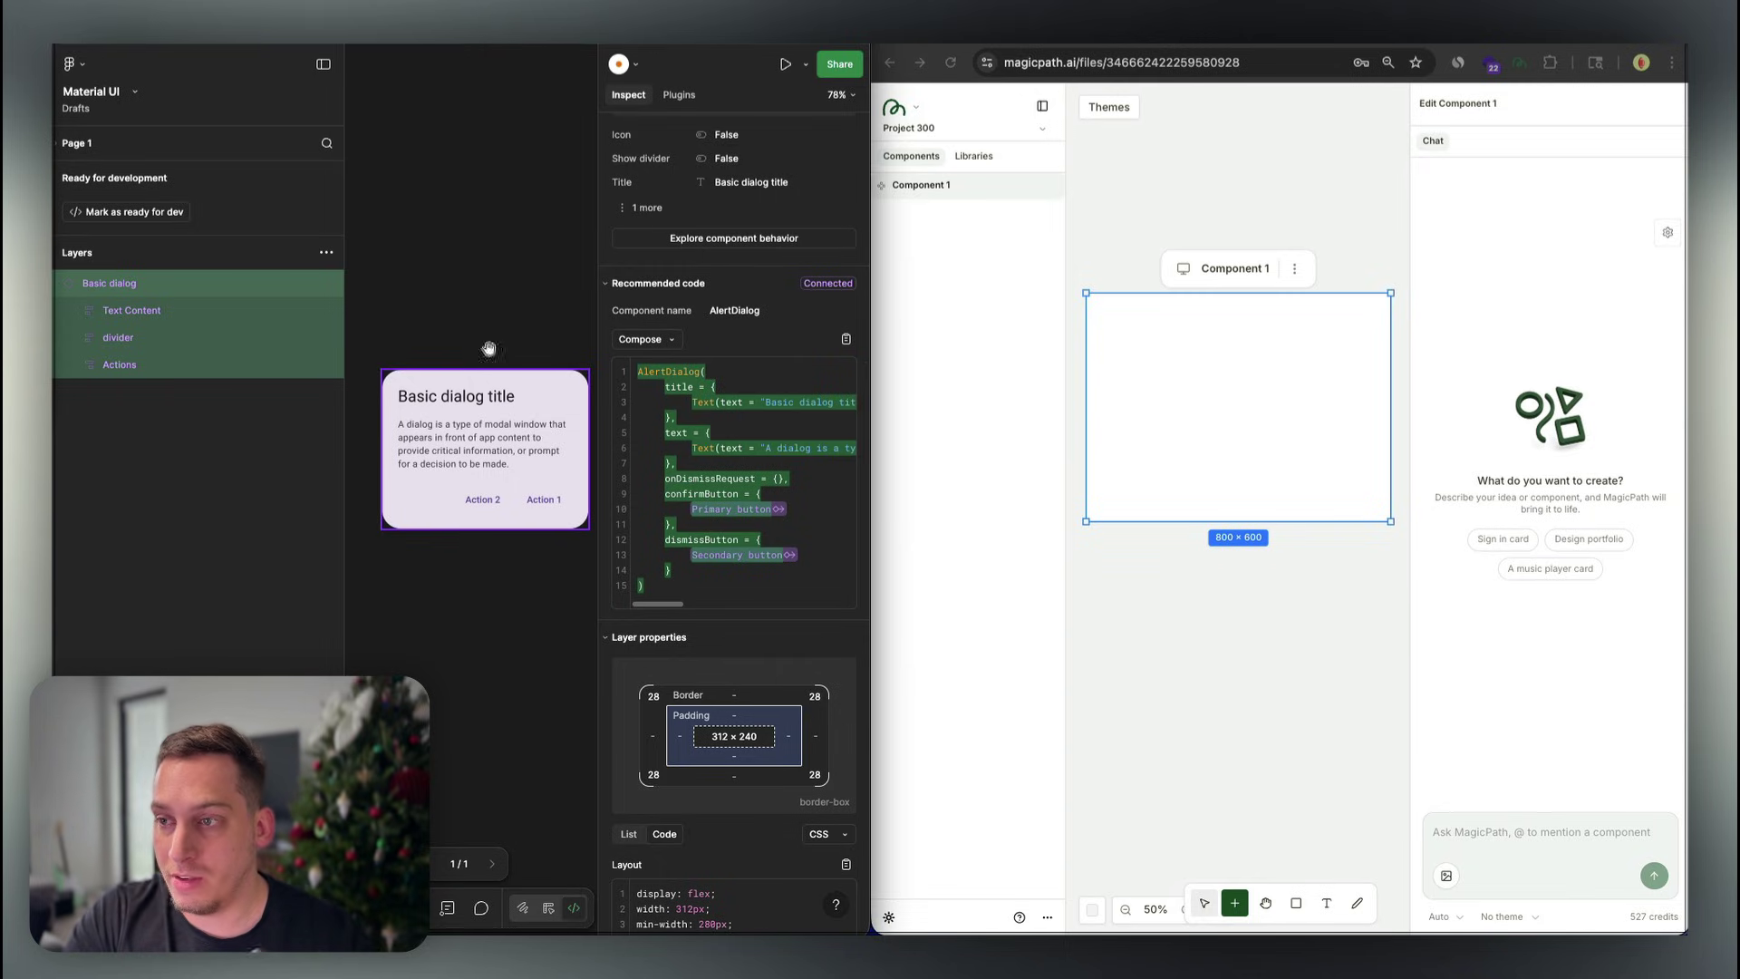
{"action": "scroll", "coordinate": [635, 553], "scroll_direction": "down", "scroll_amount": 5}
{"action": "scroll", "coordinate": [636, 553], "scroll_direction": "down", "scroll_amount": 2}
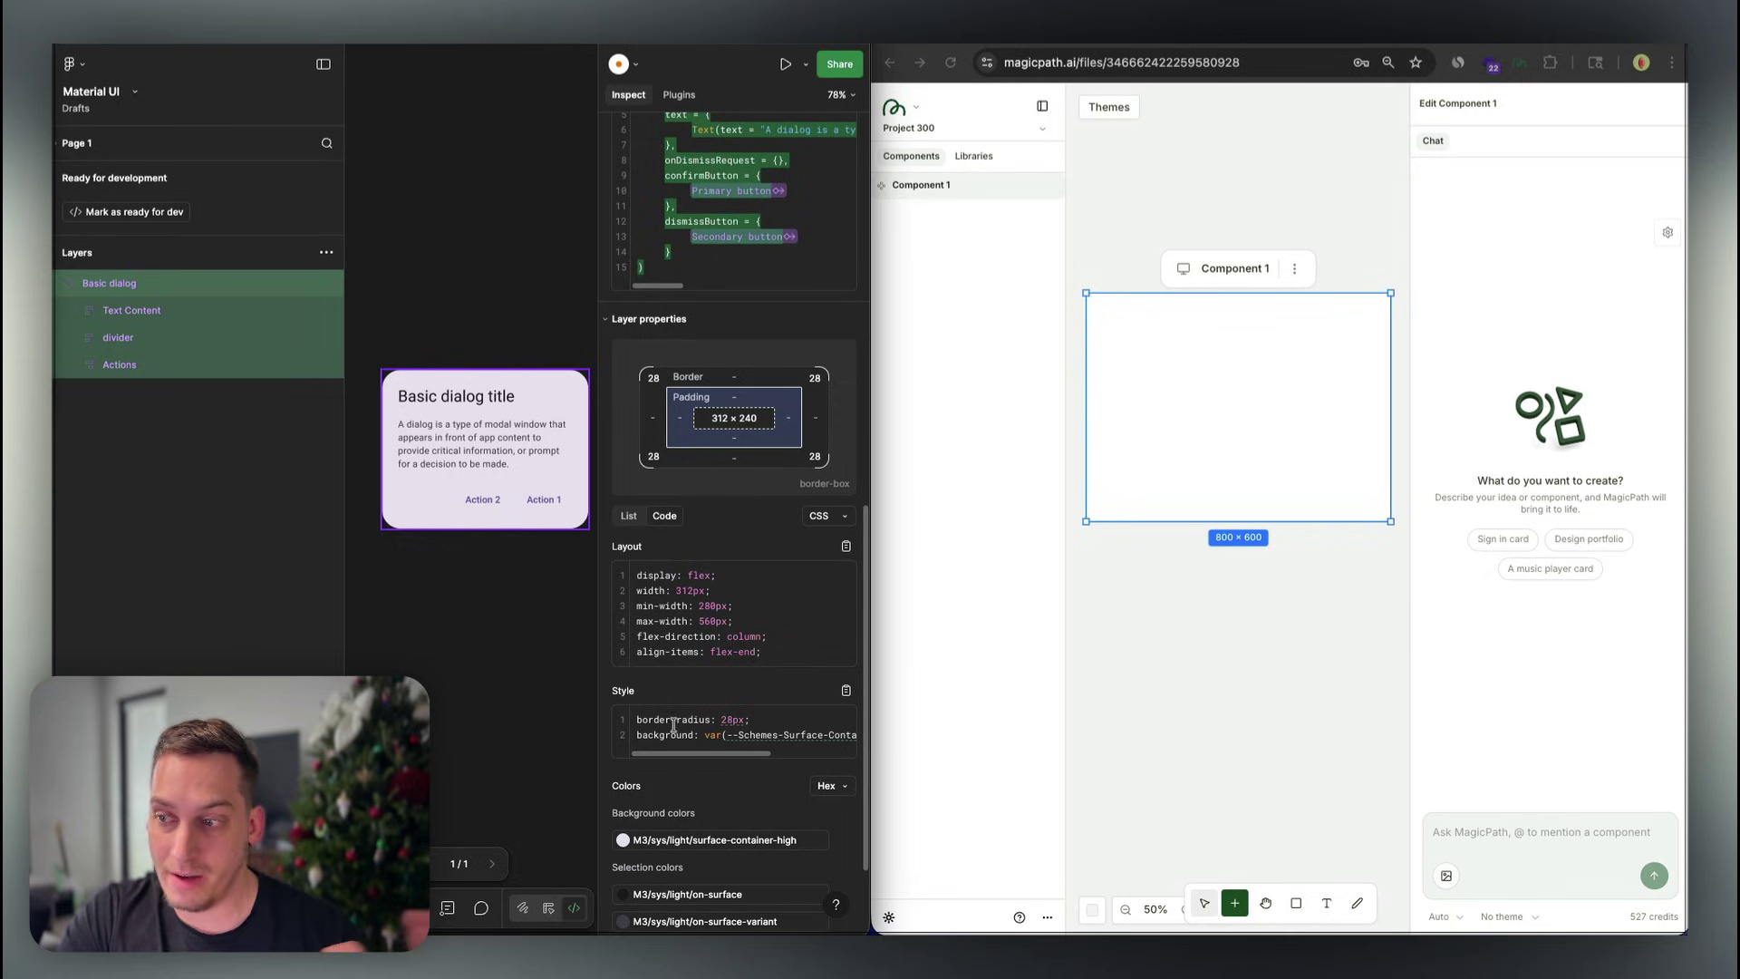
{"action": "scroll", "coordinate": [698, 584], "scroll_direction": "up", "scroll_amount": 8}
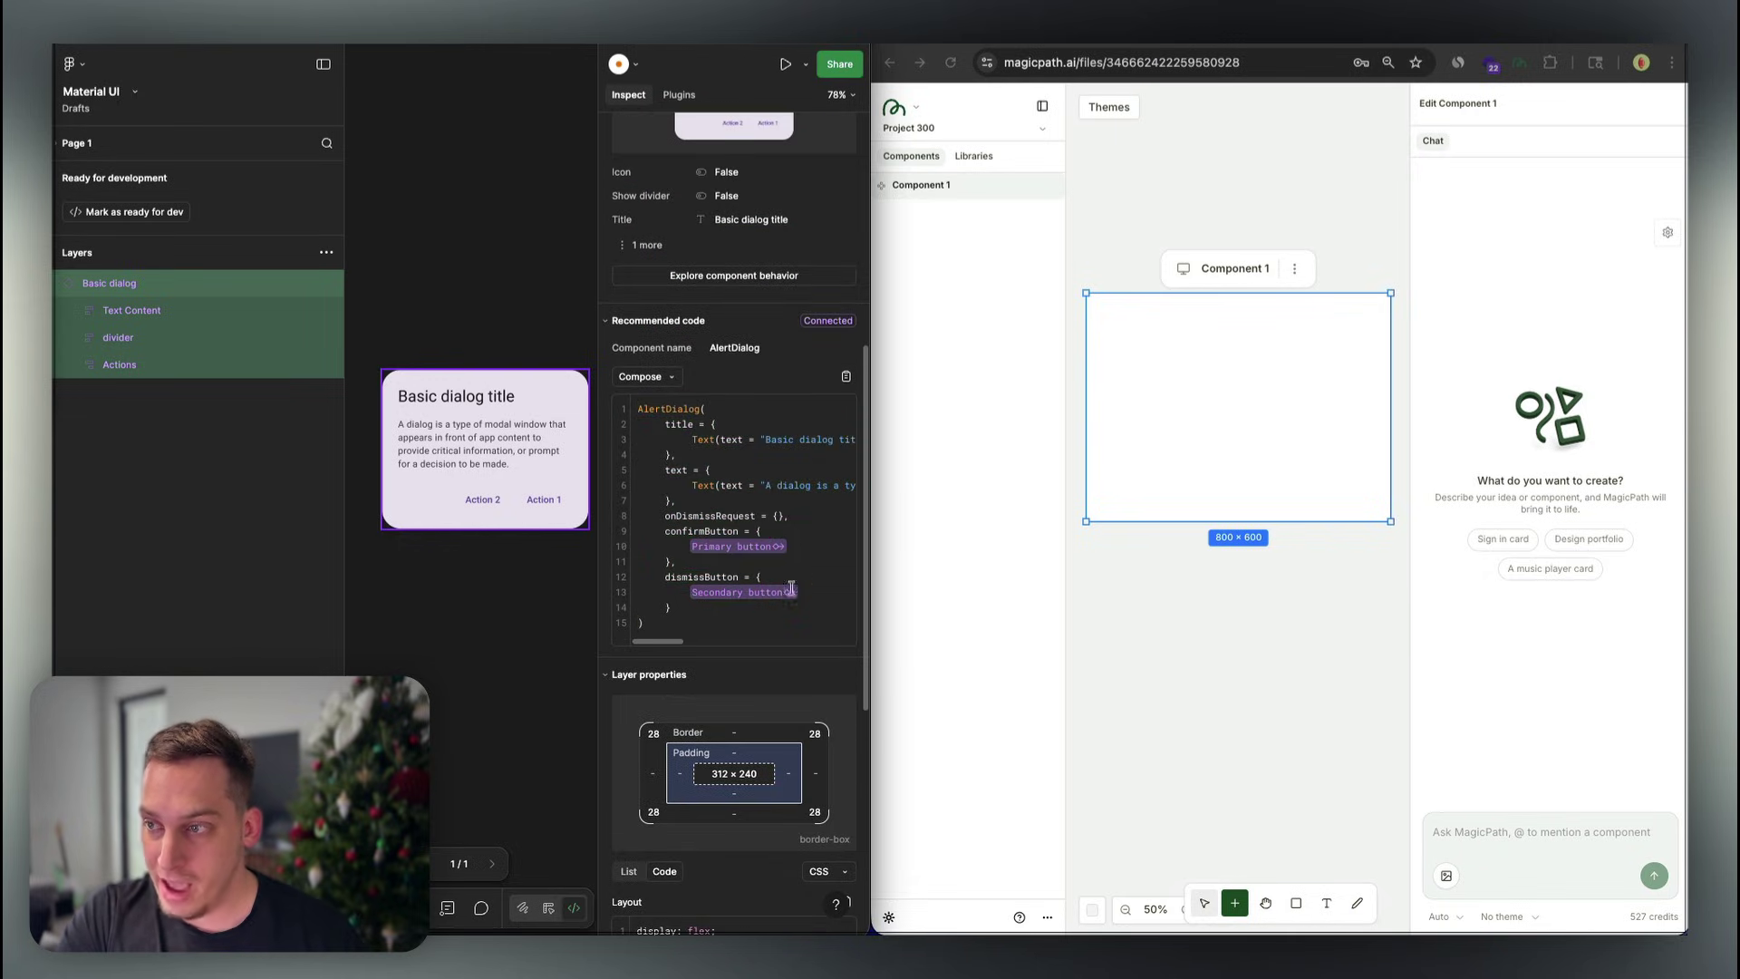
{"action": "scroll", "coordinate": [743, 479], "scroll_direction": "up", "scroll_amount": 2}
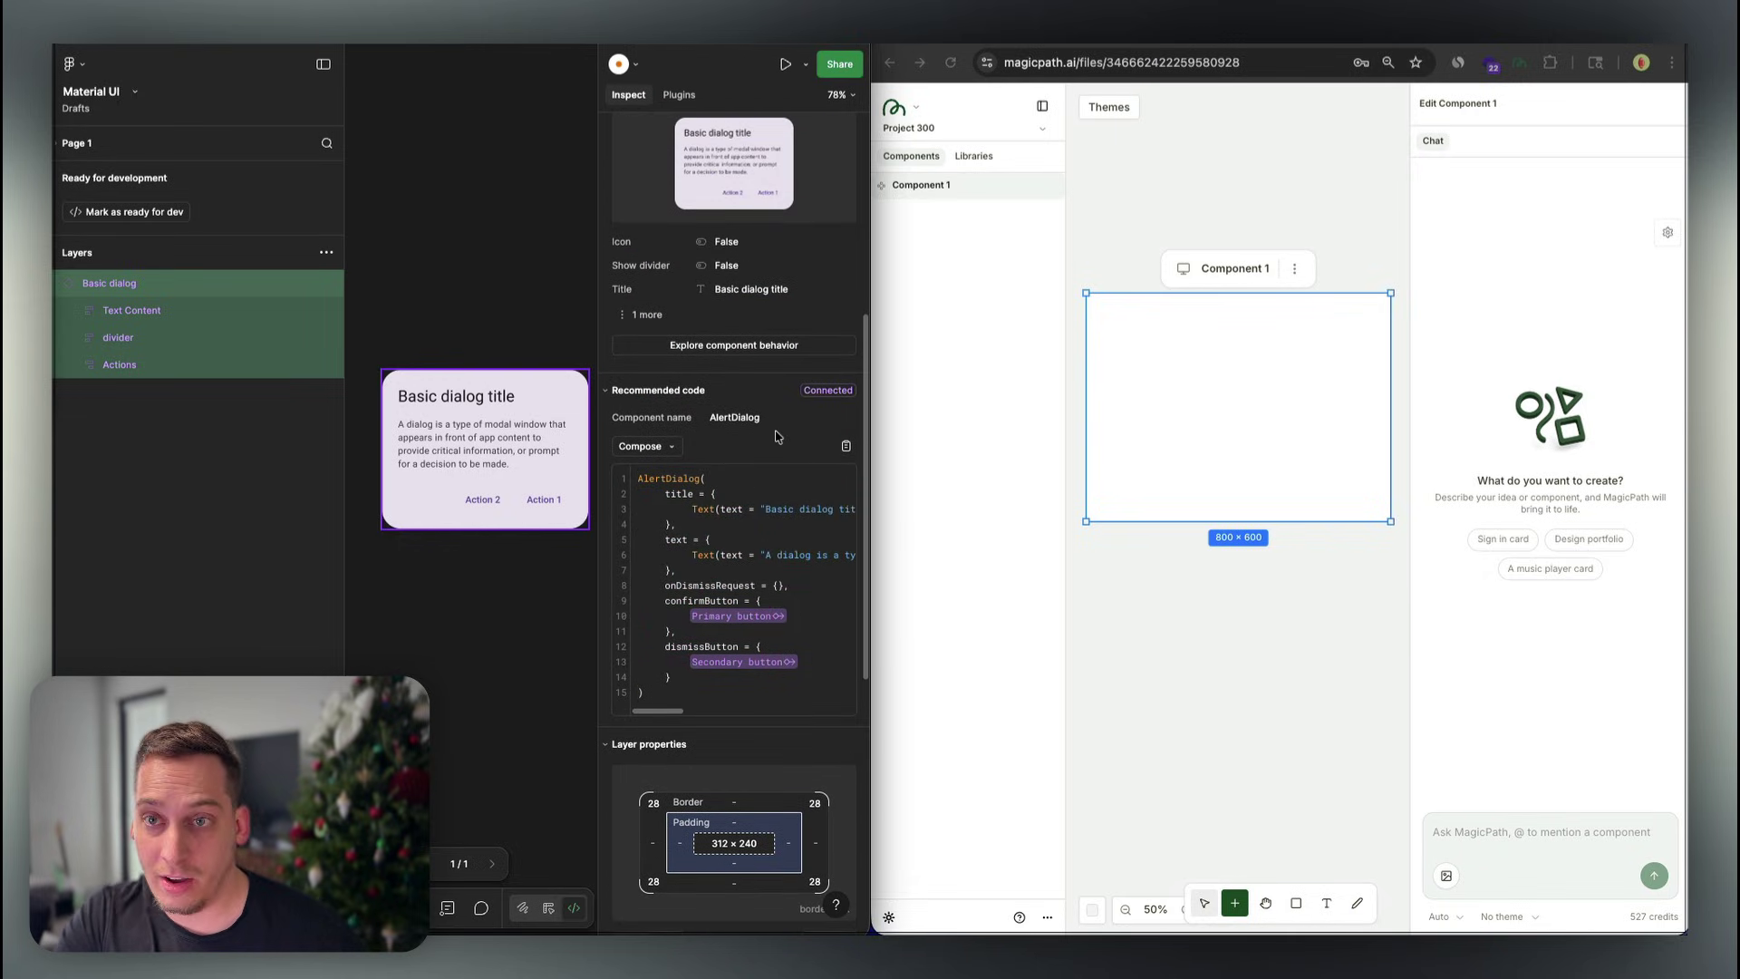
{"action": "scroll", "coordinate": [715, 537], "scroll_direction": "down", "scroll_amount": 12}
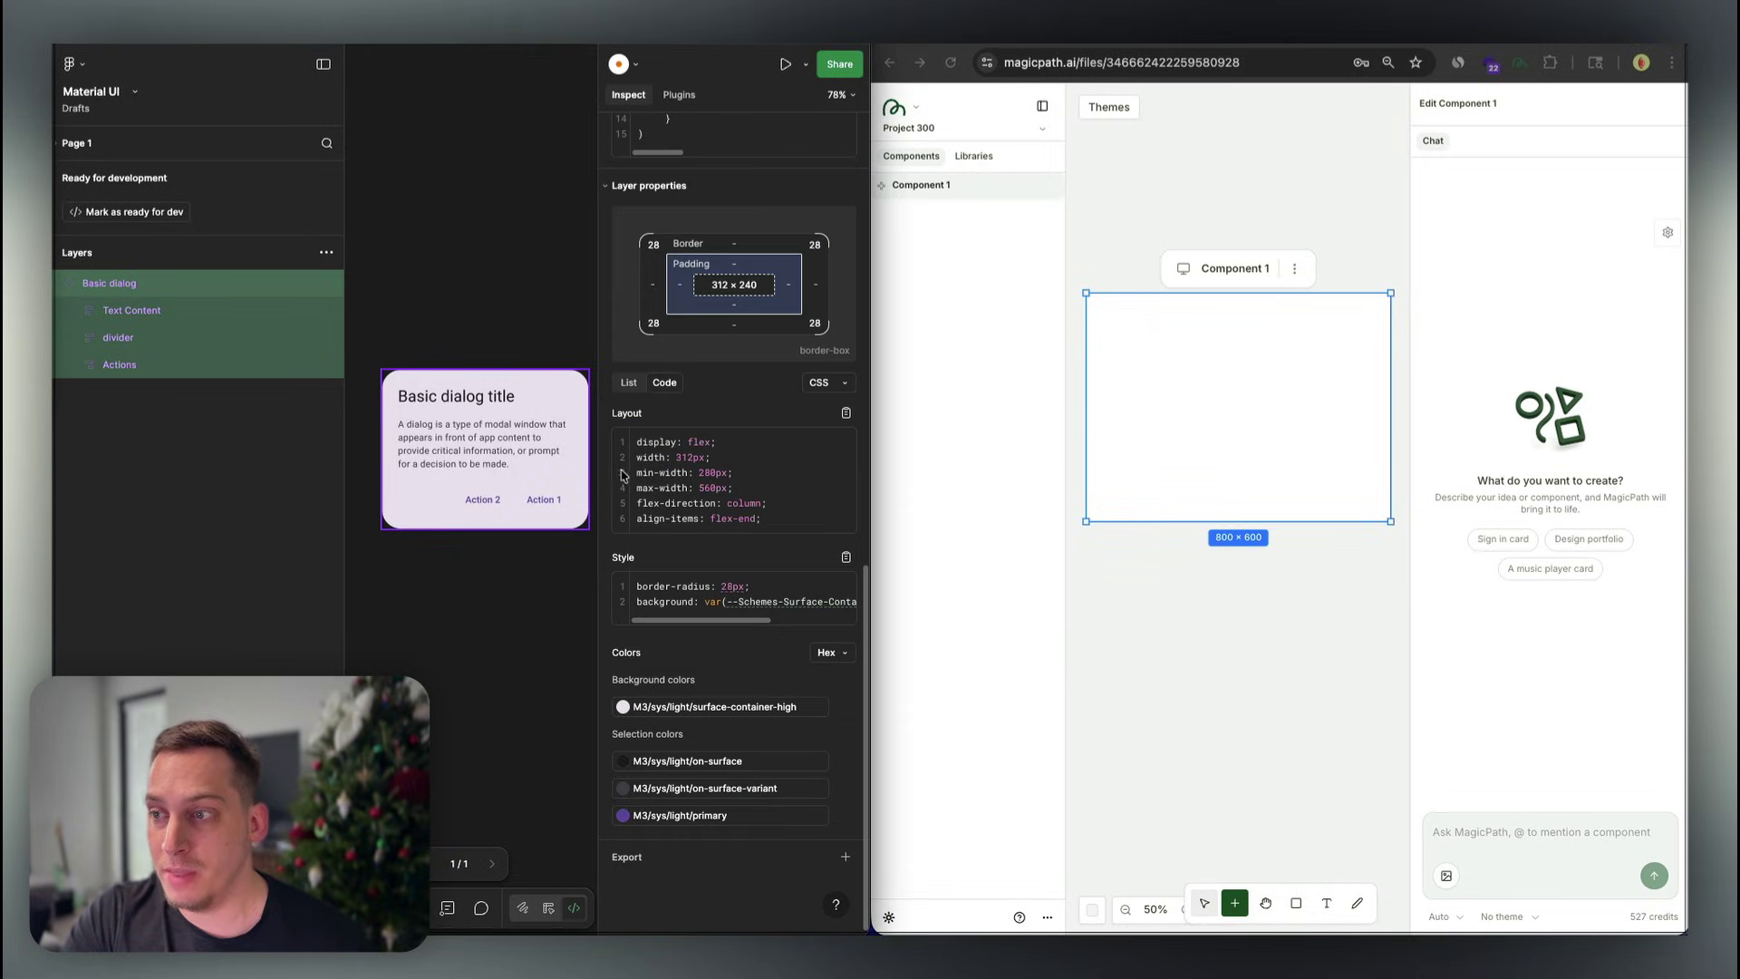
{"action": "scroll", "coordinate": [675, 602], "scroll_direction": "up", "scroll_amount": 10}
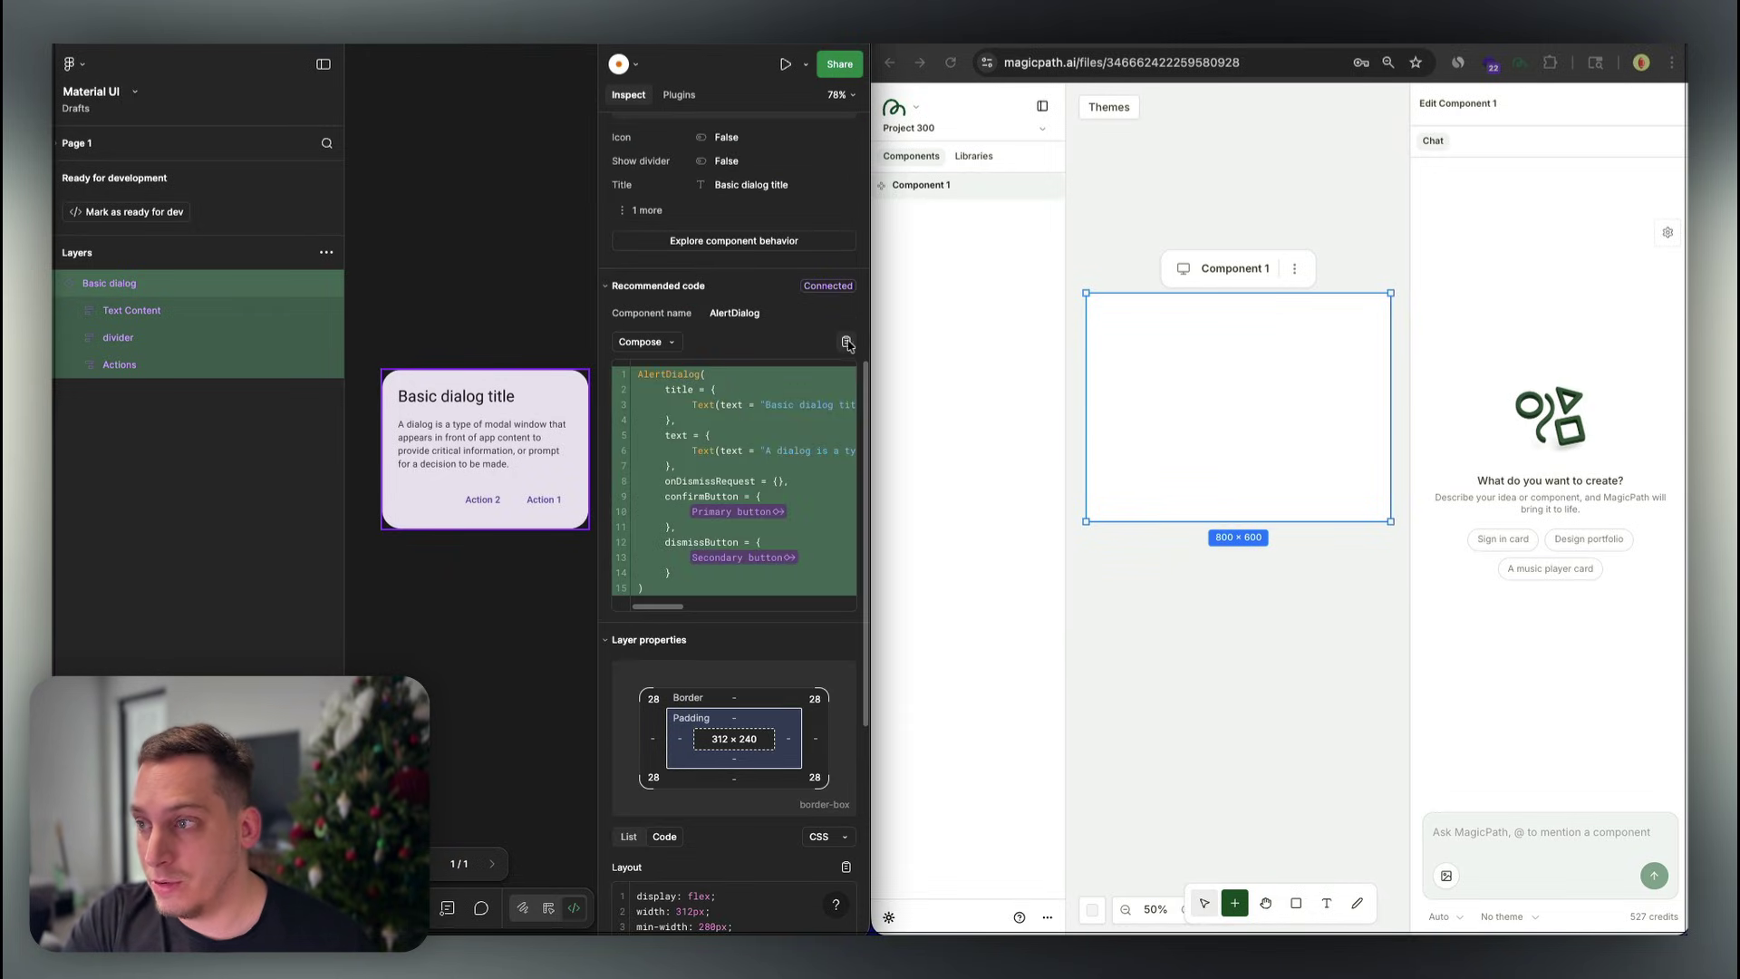
Paste the copied AlertDialog Compose code into the MagicPath chat prompt
{"action": "left_click", "coordinate": [845, 343]}
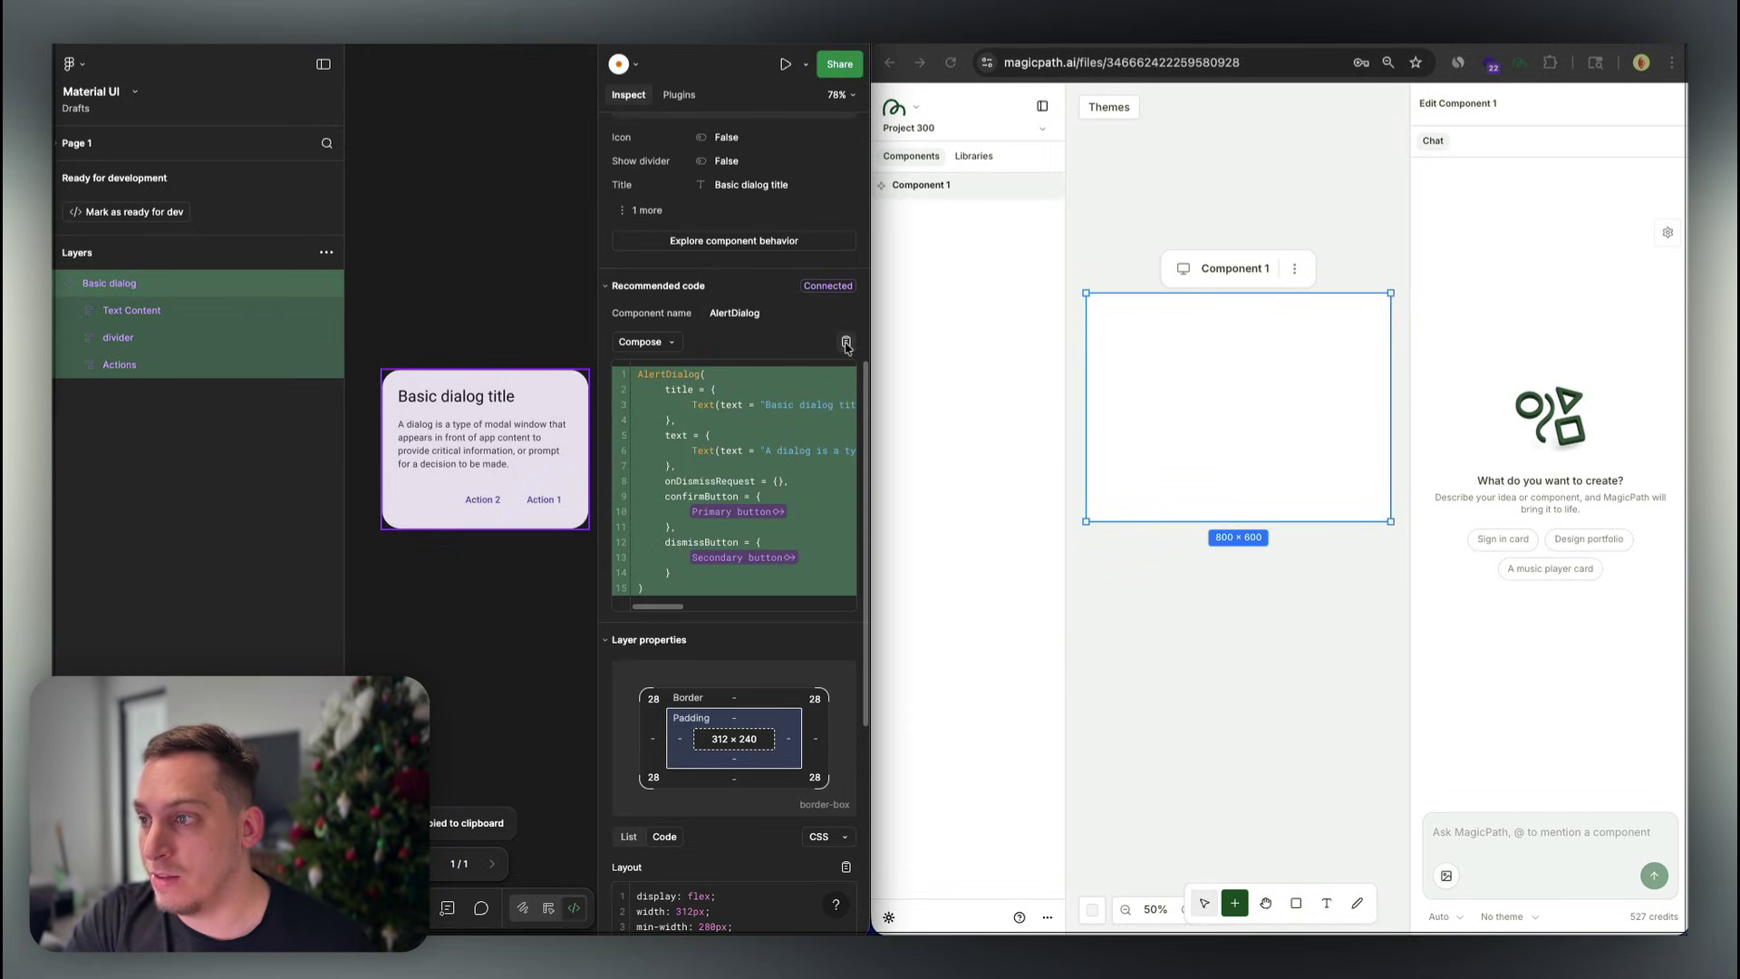
{"action": "left_click", "coordinate": [1510, 841]}
{"action": "key", "text": "super+v"}
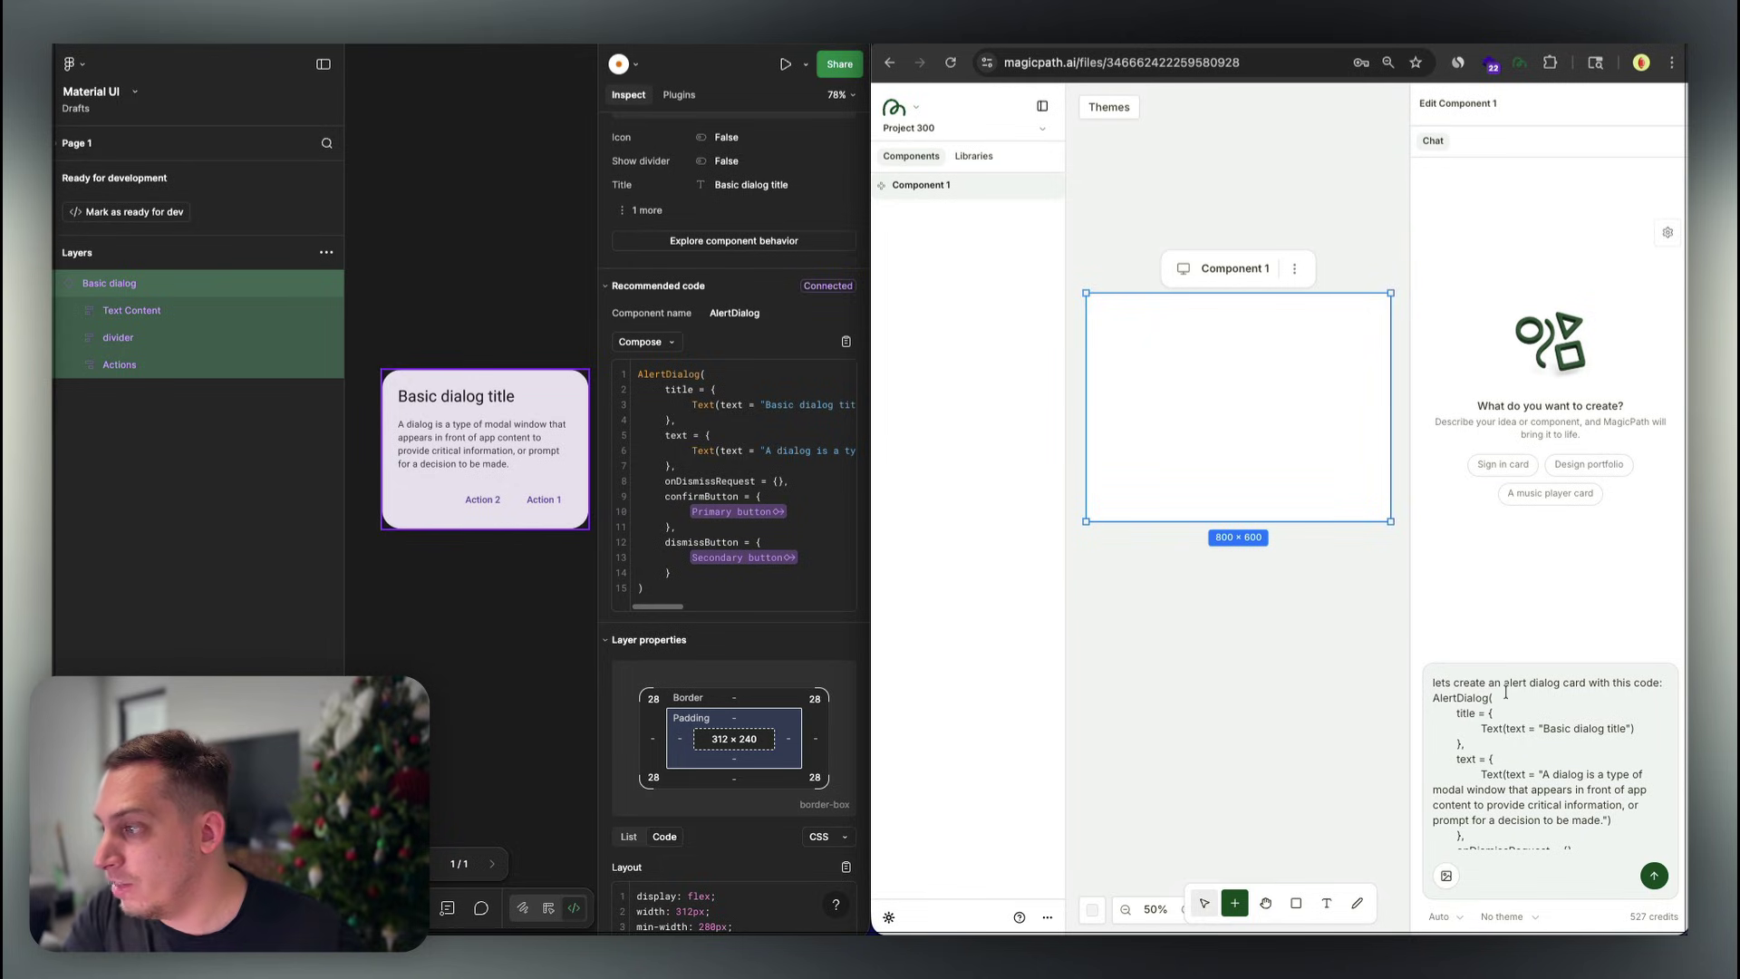
Copy the dialog's Layout CSS and paste it after 'with this layout:' in the prompt
{"action": "scroll", "coordinate": [1556, 717], "scroll_direction": "down", "scroll_amount": 3}
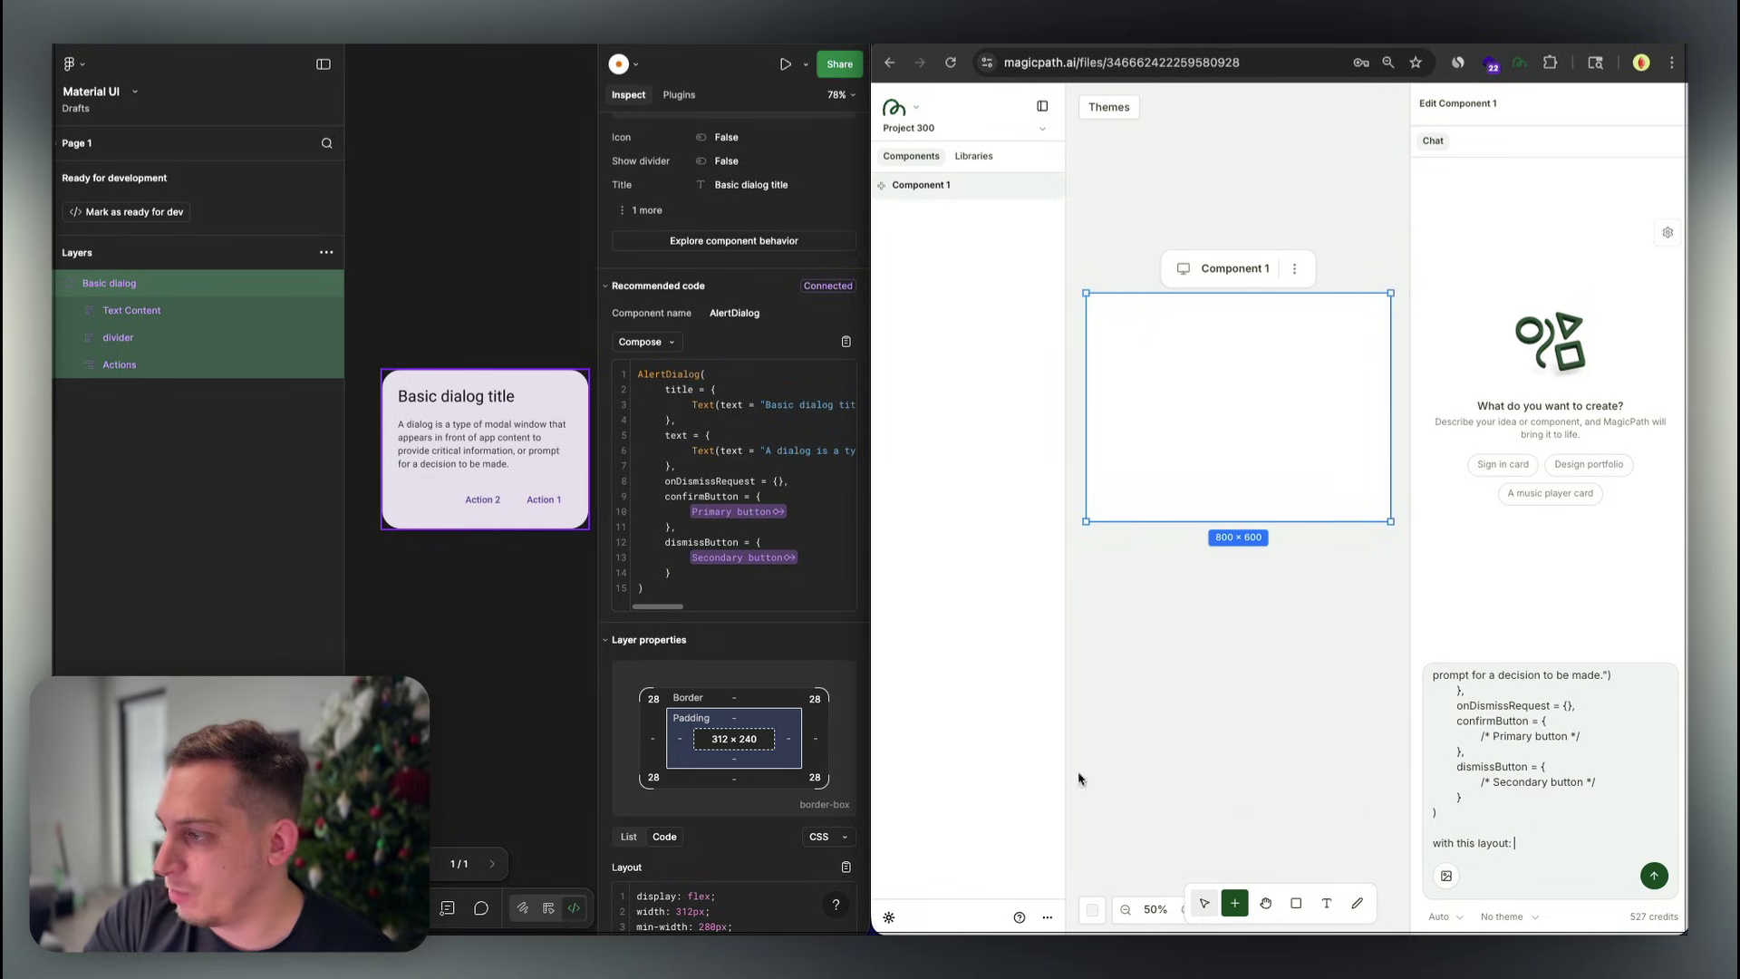
{"action": "scroll", "coordinate": [713, 668], "scroll_direction": "down", "scroll_amount": 5}
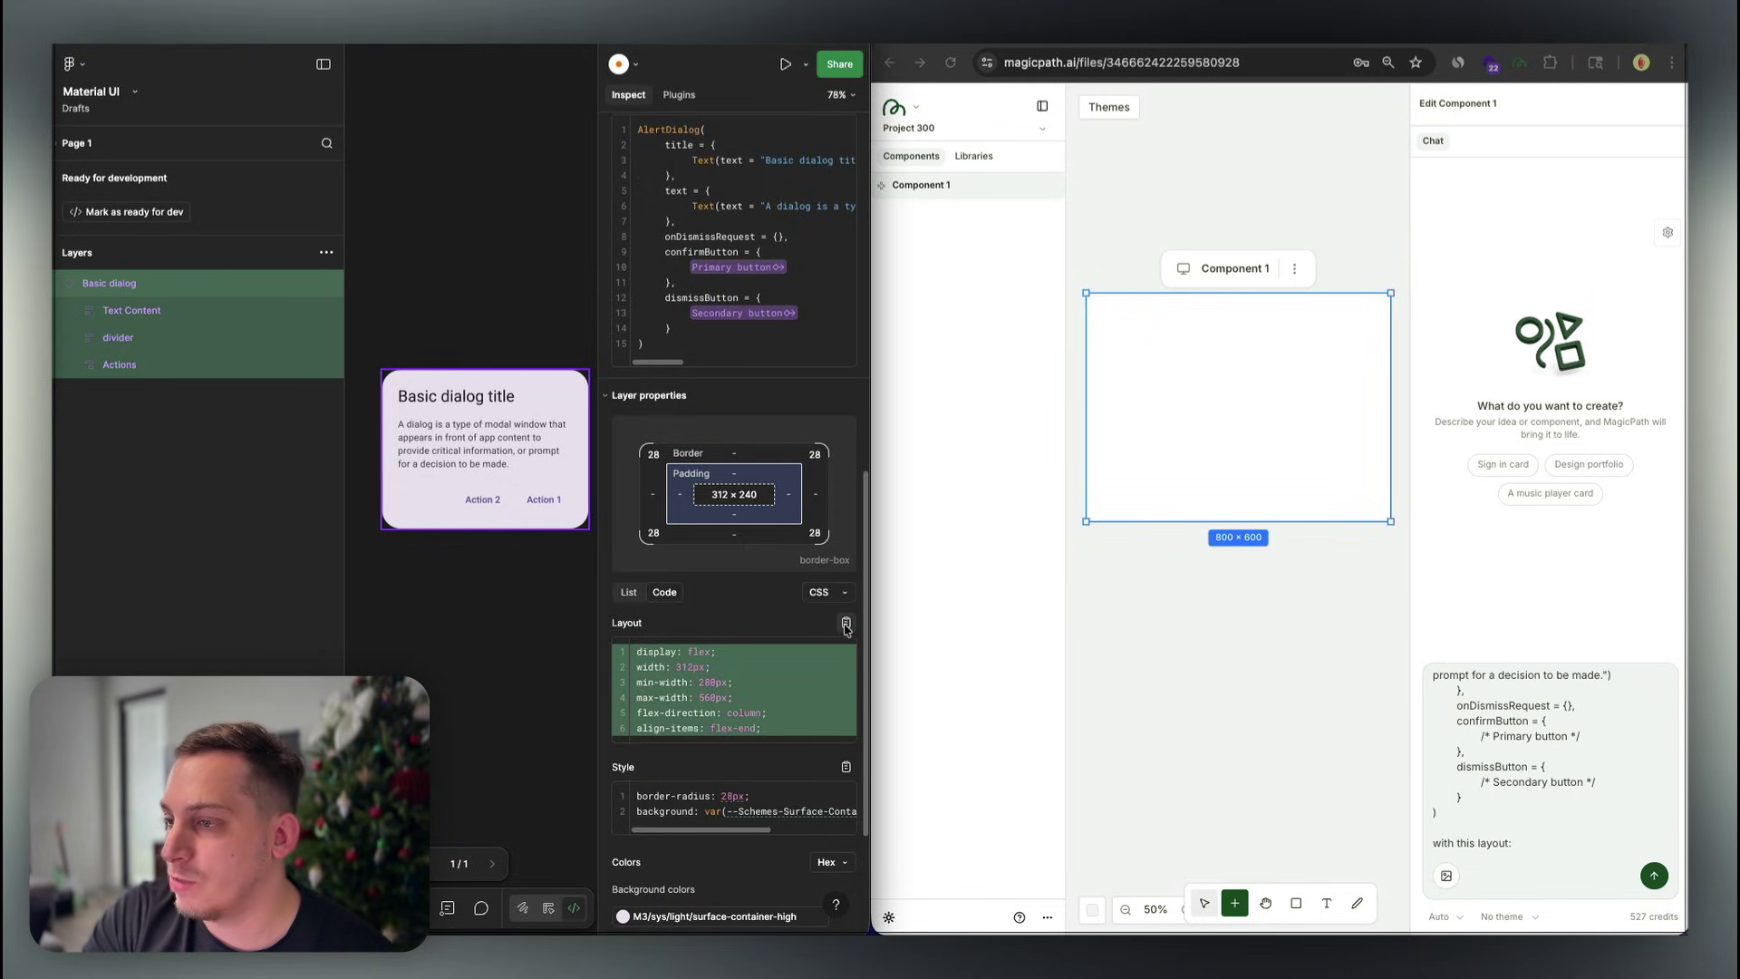
{"action": "left_click", "coordinate": [846, 625]}
{"action": "left_click", "coordinate": [1579, 845]}
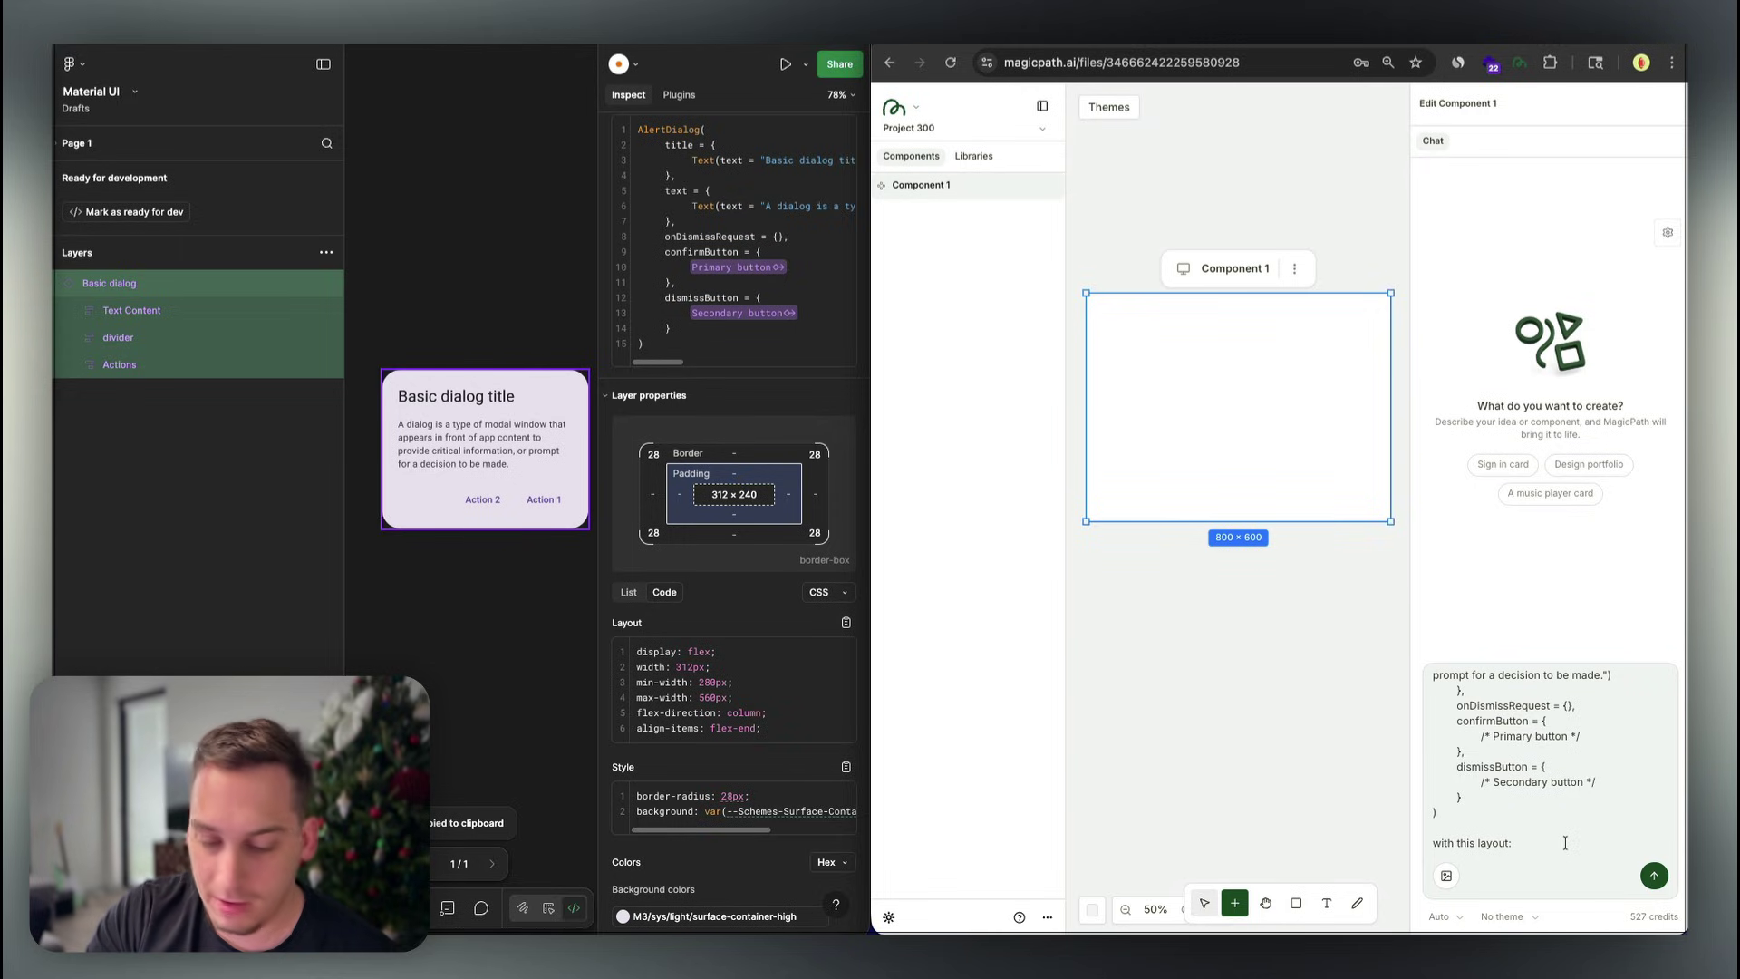
{"action": "key", "text": "ctrl+v"}
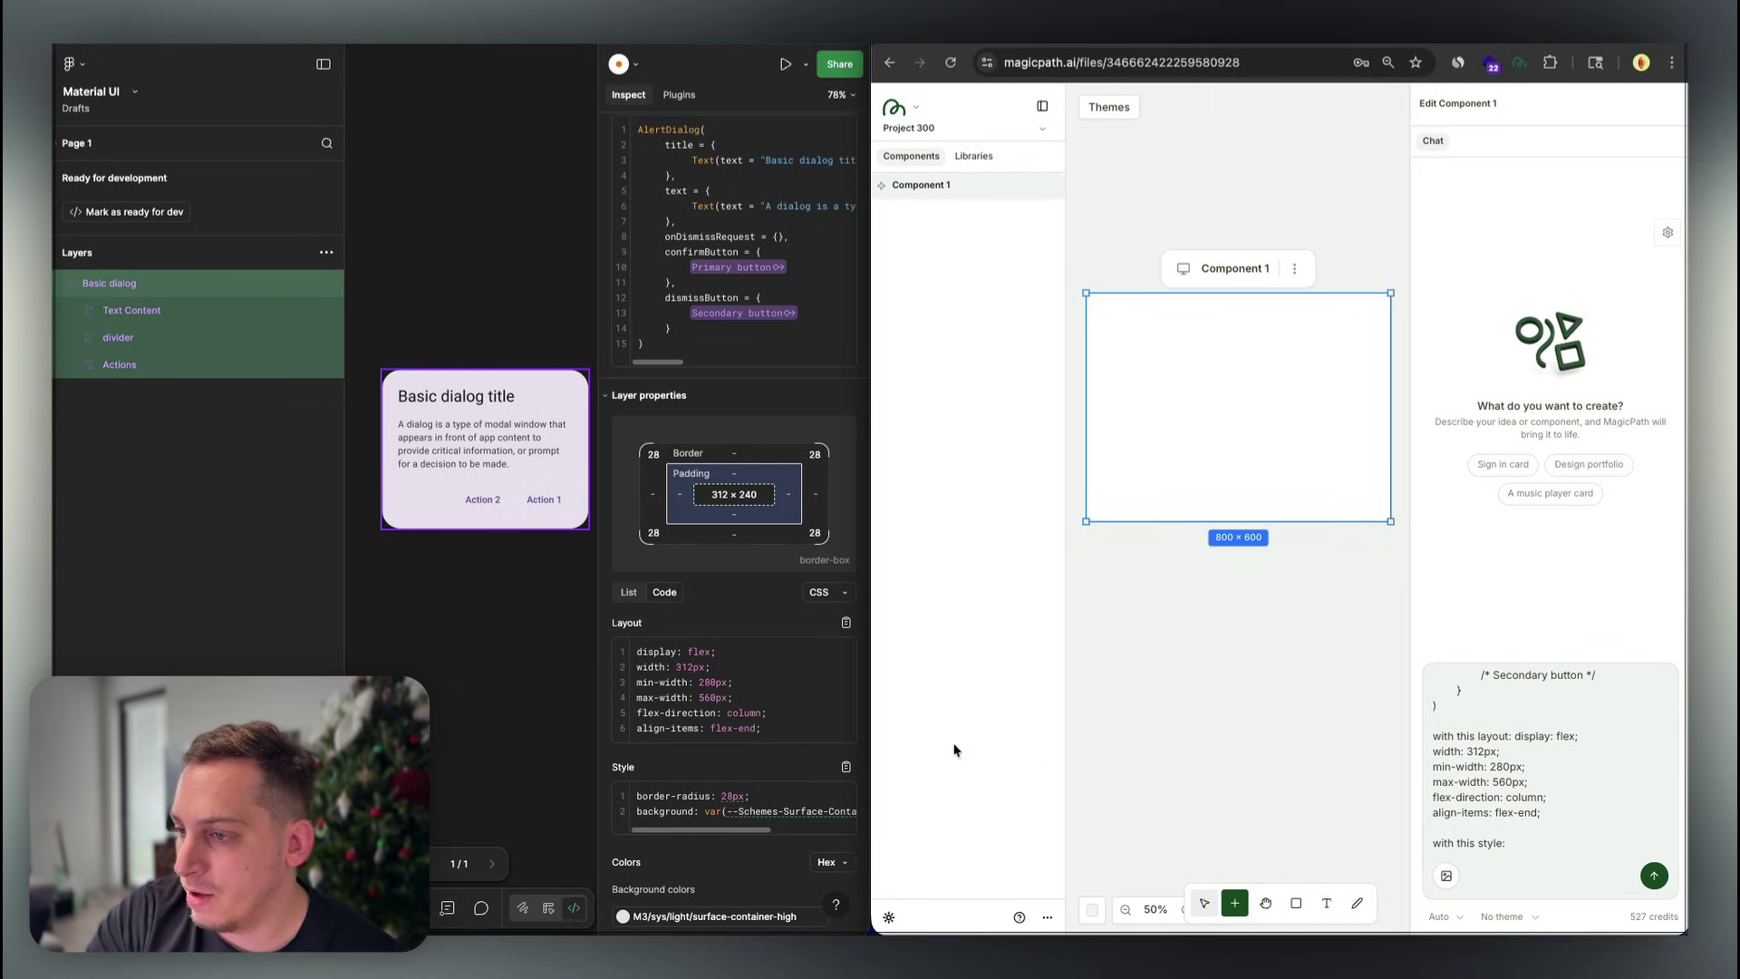
Copy the dialog's Style CSS and paste it after 'with this style:' in the prompt
{"action": "left_click", "coordinate": [818, 802]}
{"action": "left_click", "coordinate": [846, 767]}
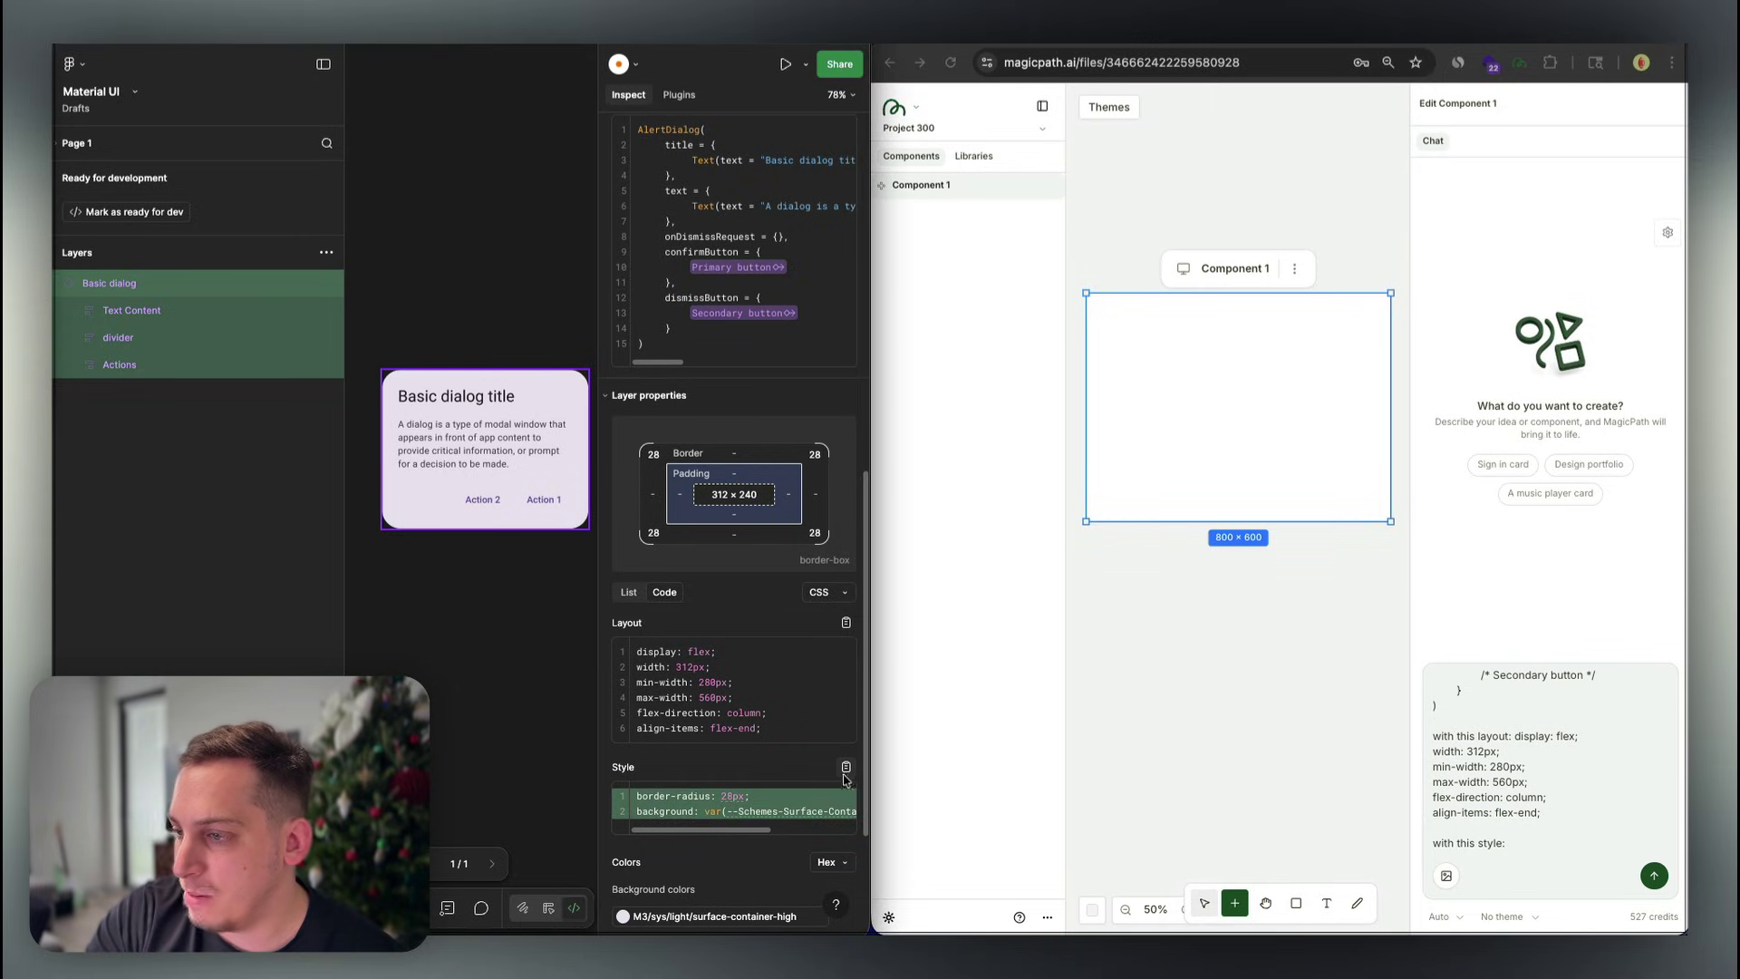
{"action": "left_click", "coordinate": [1530, 848]}
{"action": "key", "text": "ctrl+v"}
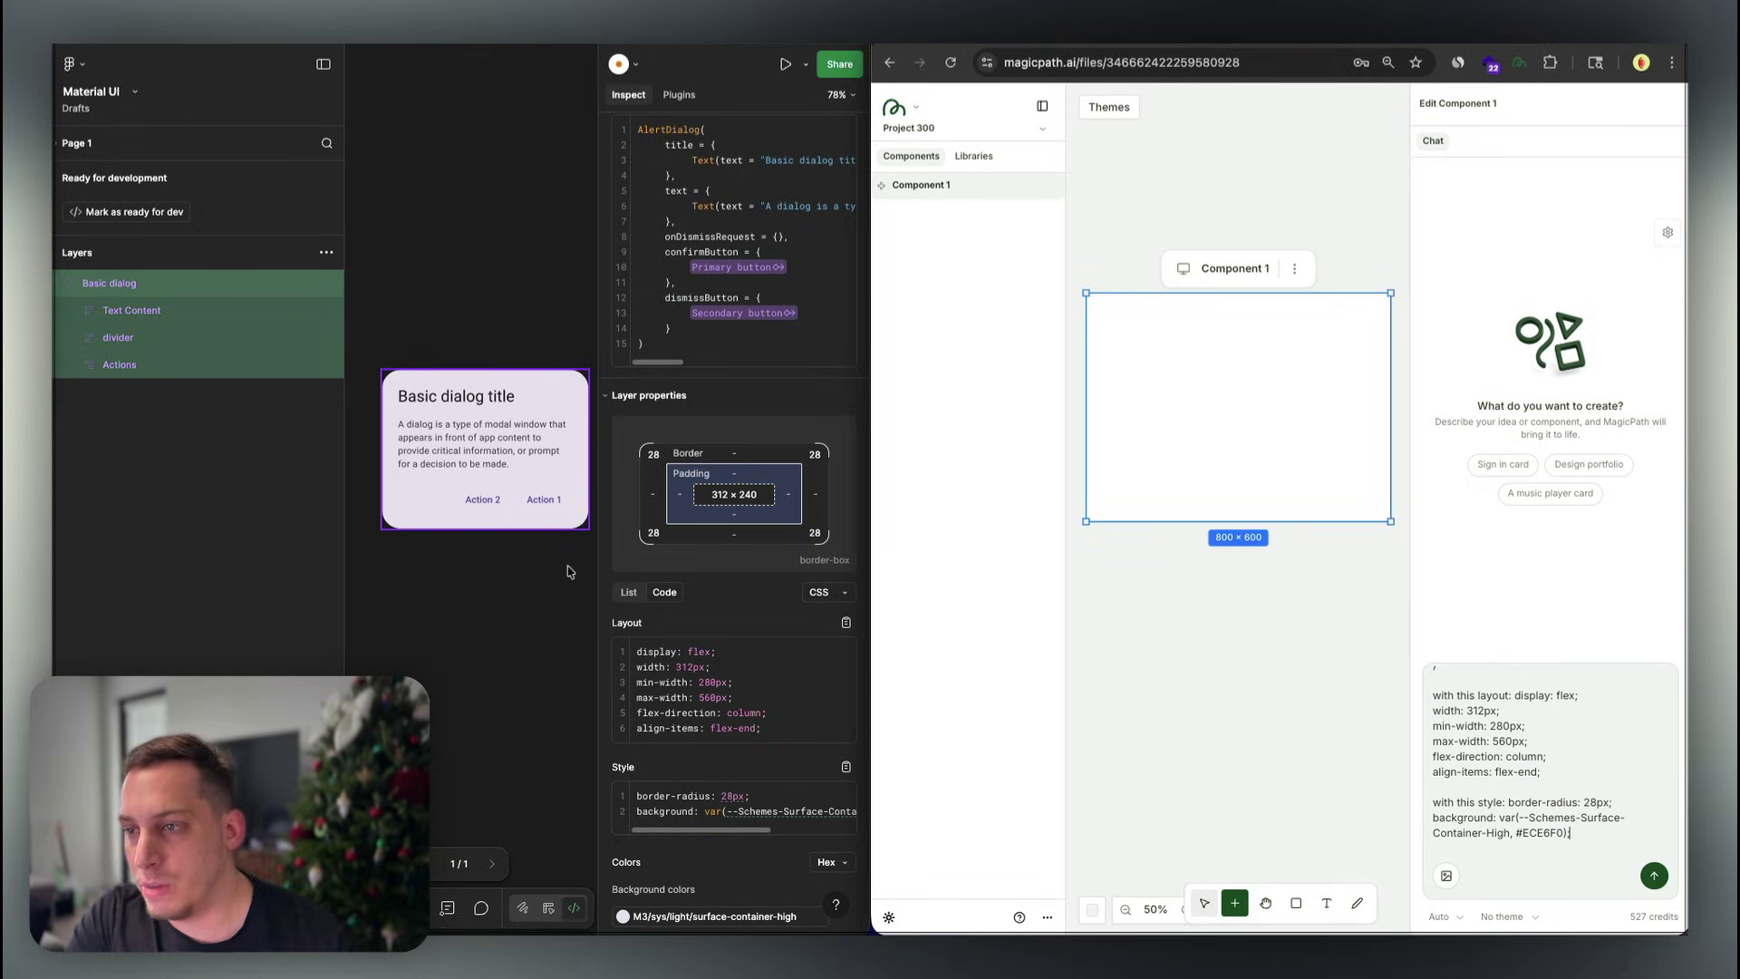
Clear the Basic dialog selection in Figma and cancel a started screenshot capture
{"action": "left_click", "coordinate": [474, 567]}
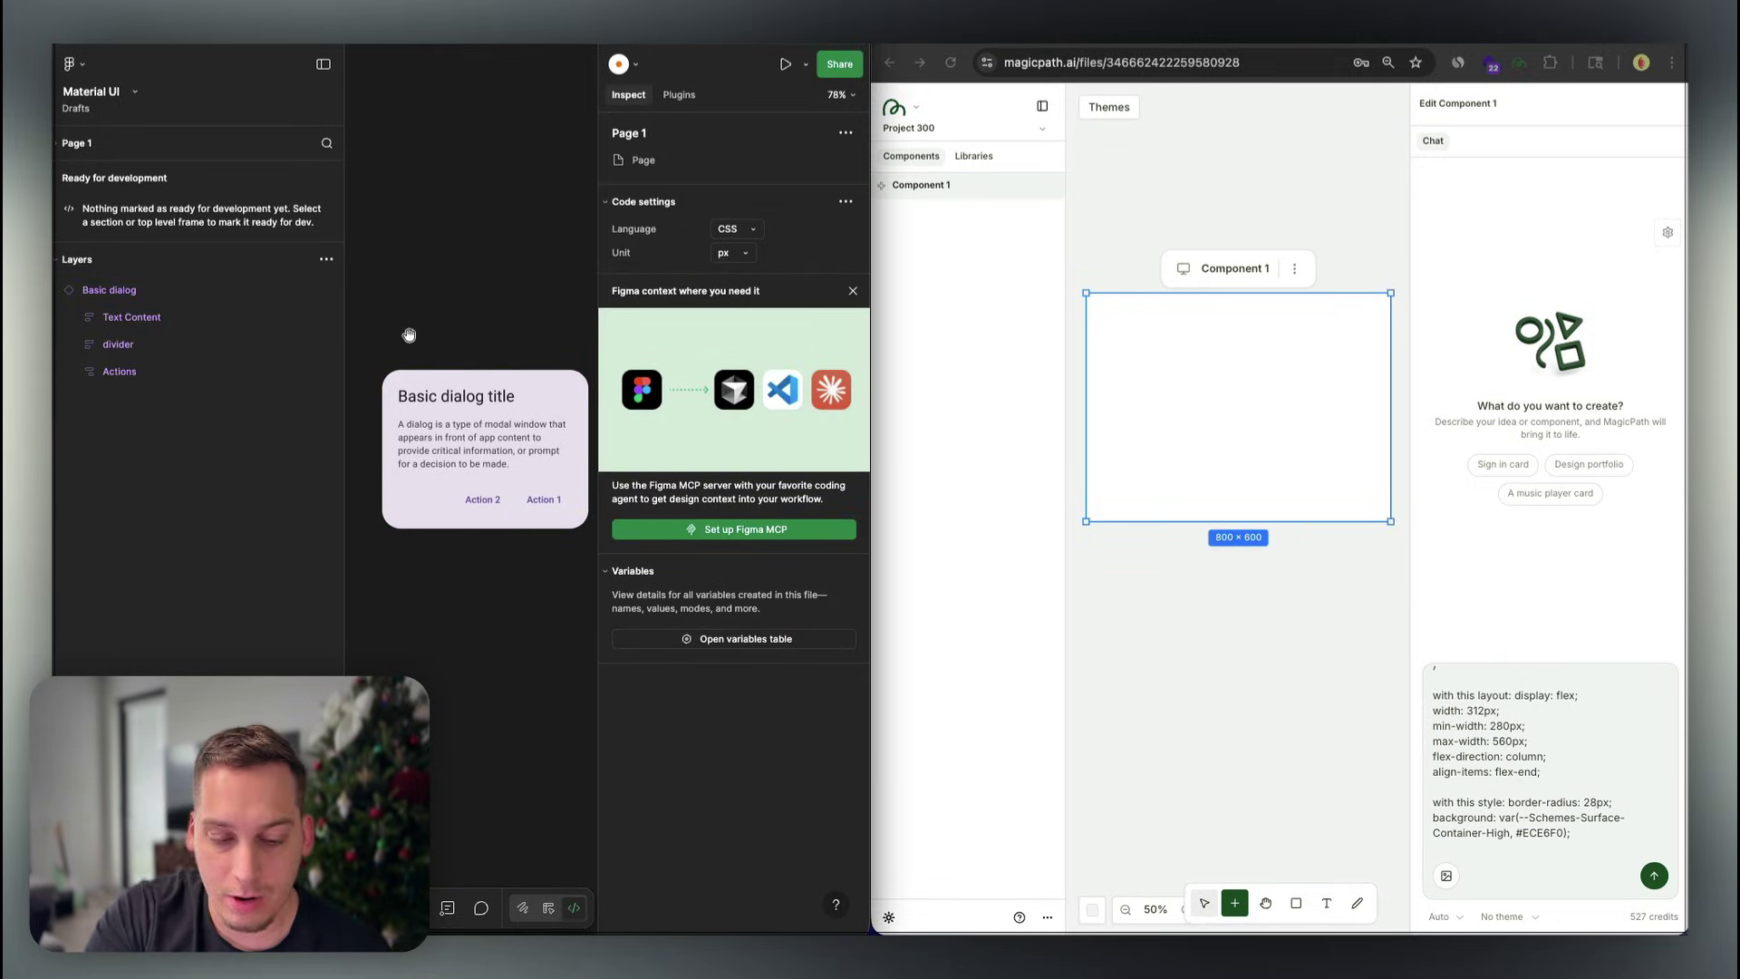
{"action": "key", "text": "super+shift+4"}
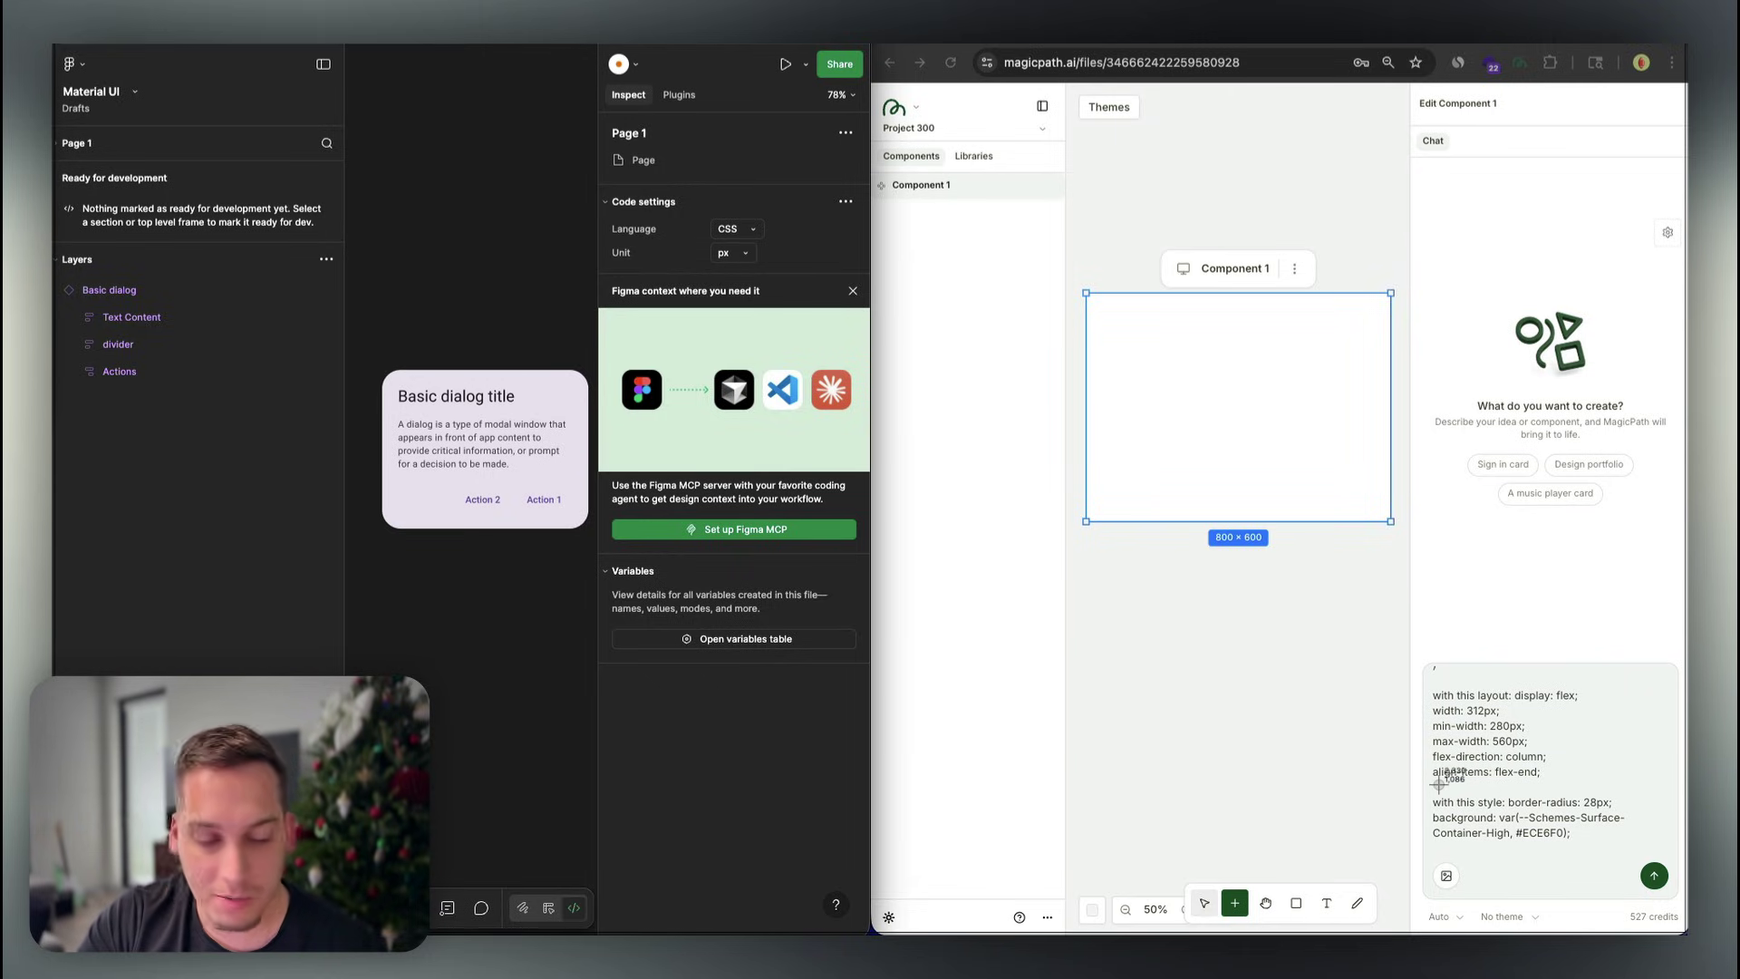
{"action": "key", "text": "Escape"}
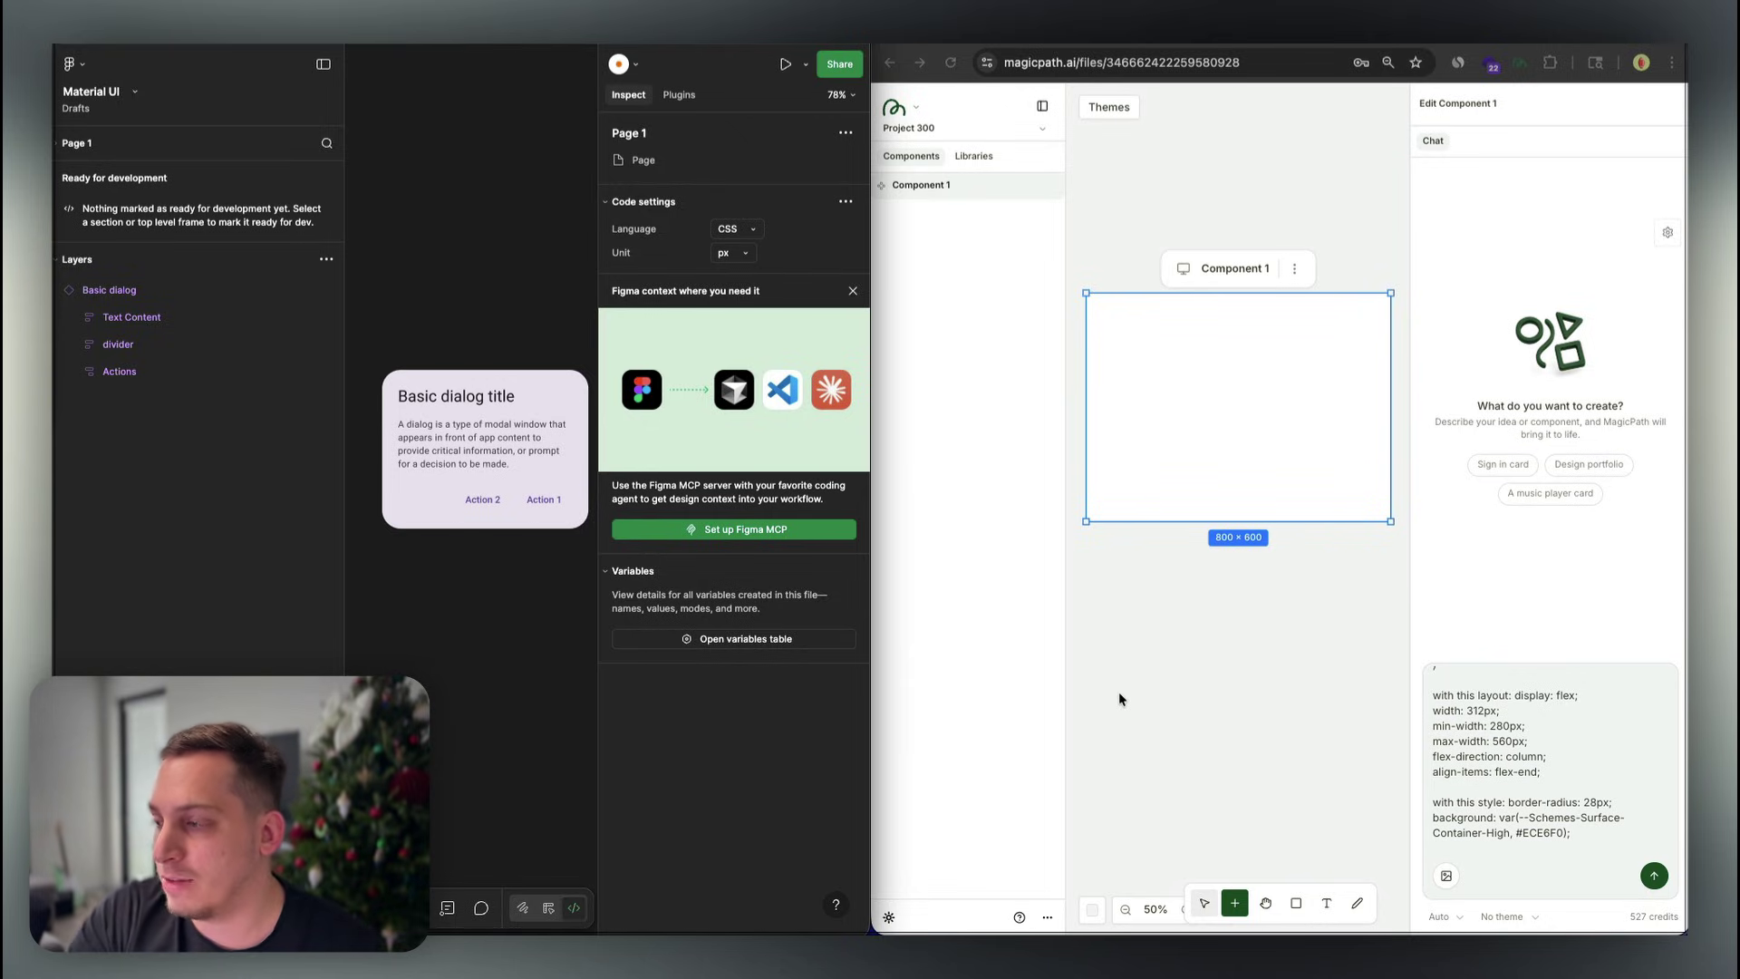
Send the prompt with the AlertDialog code, layout and style CSS to MagicPath
{"action": "left_click", "coordinate": [1653, 877]}
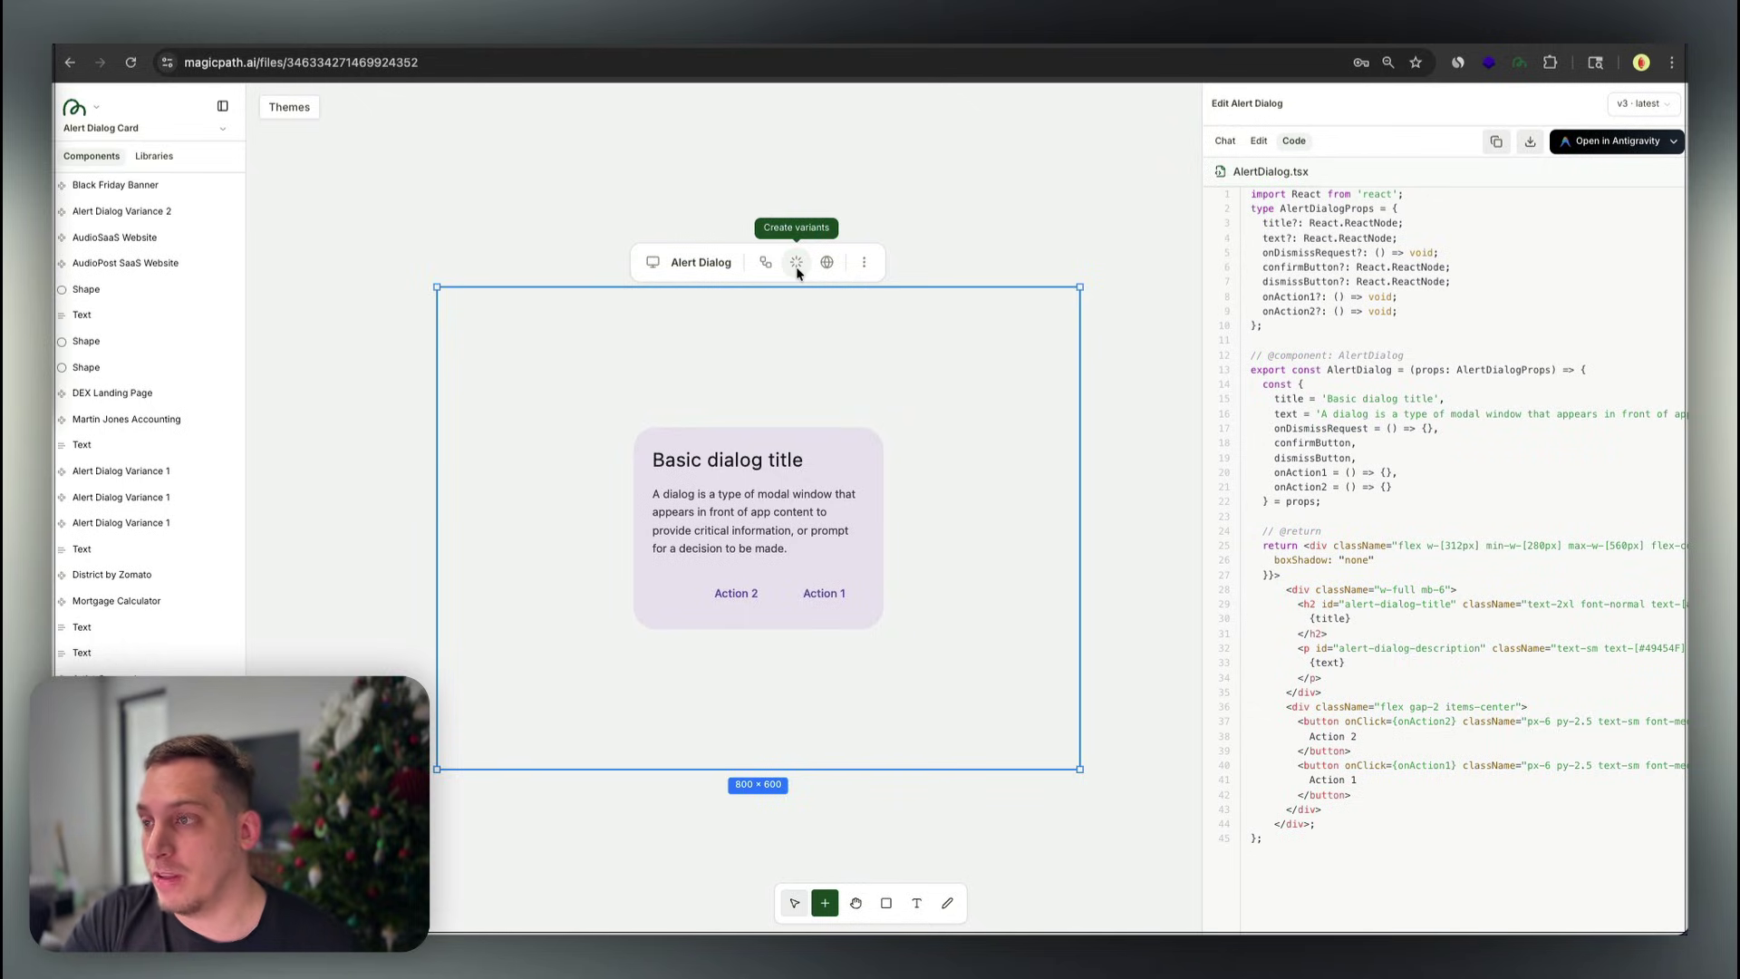
Generate 3 Alert Dialog variants using the Different color option
{"action": "left_click", "coordinate": [797, 268]}
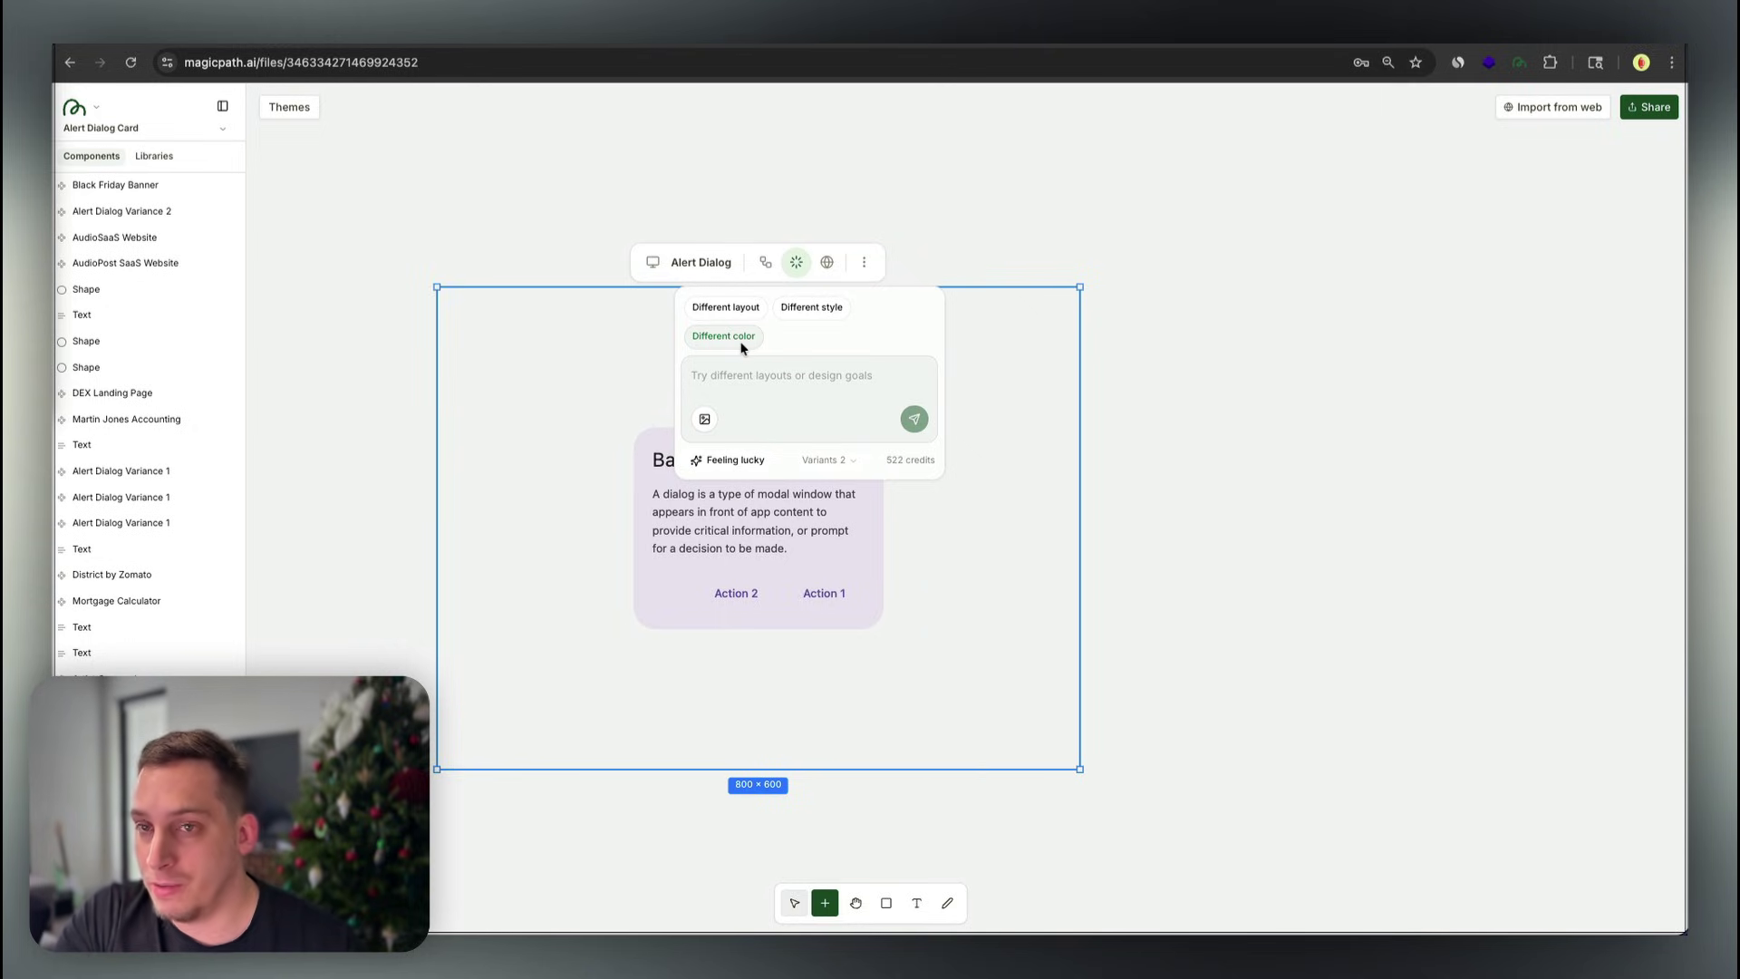
{"action": "left_click", "coordinate": [743, 342]}
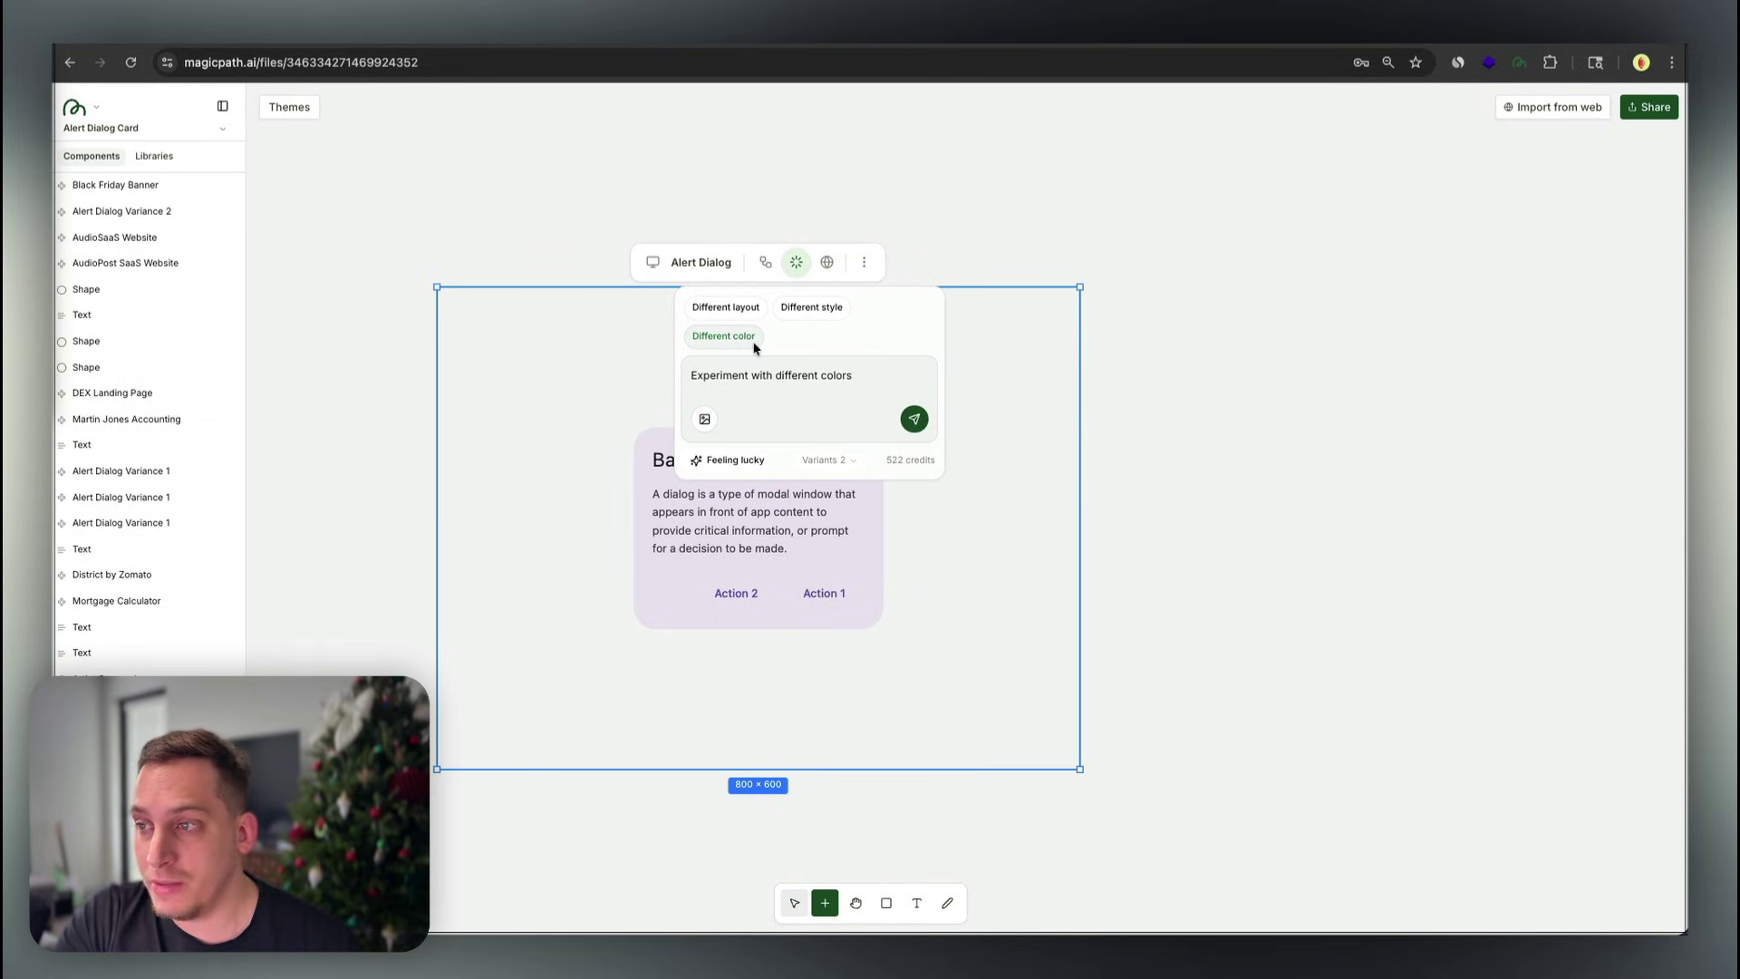
{"action": "left_click", "coordinate": [839, 462]}
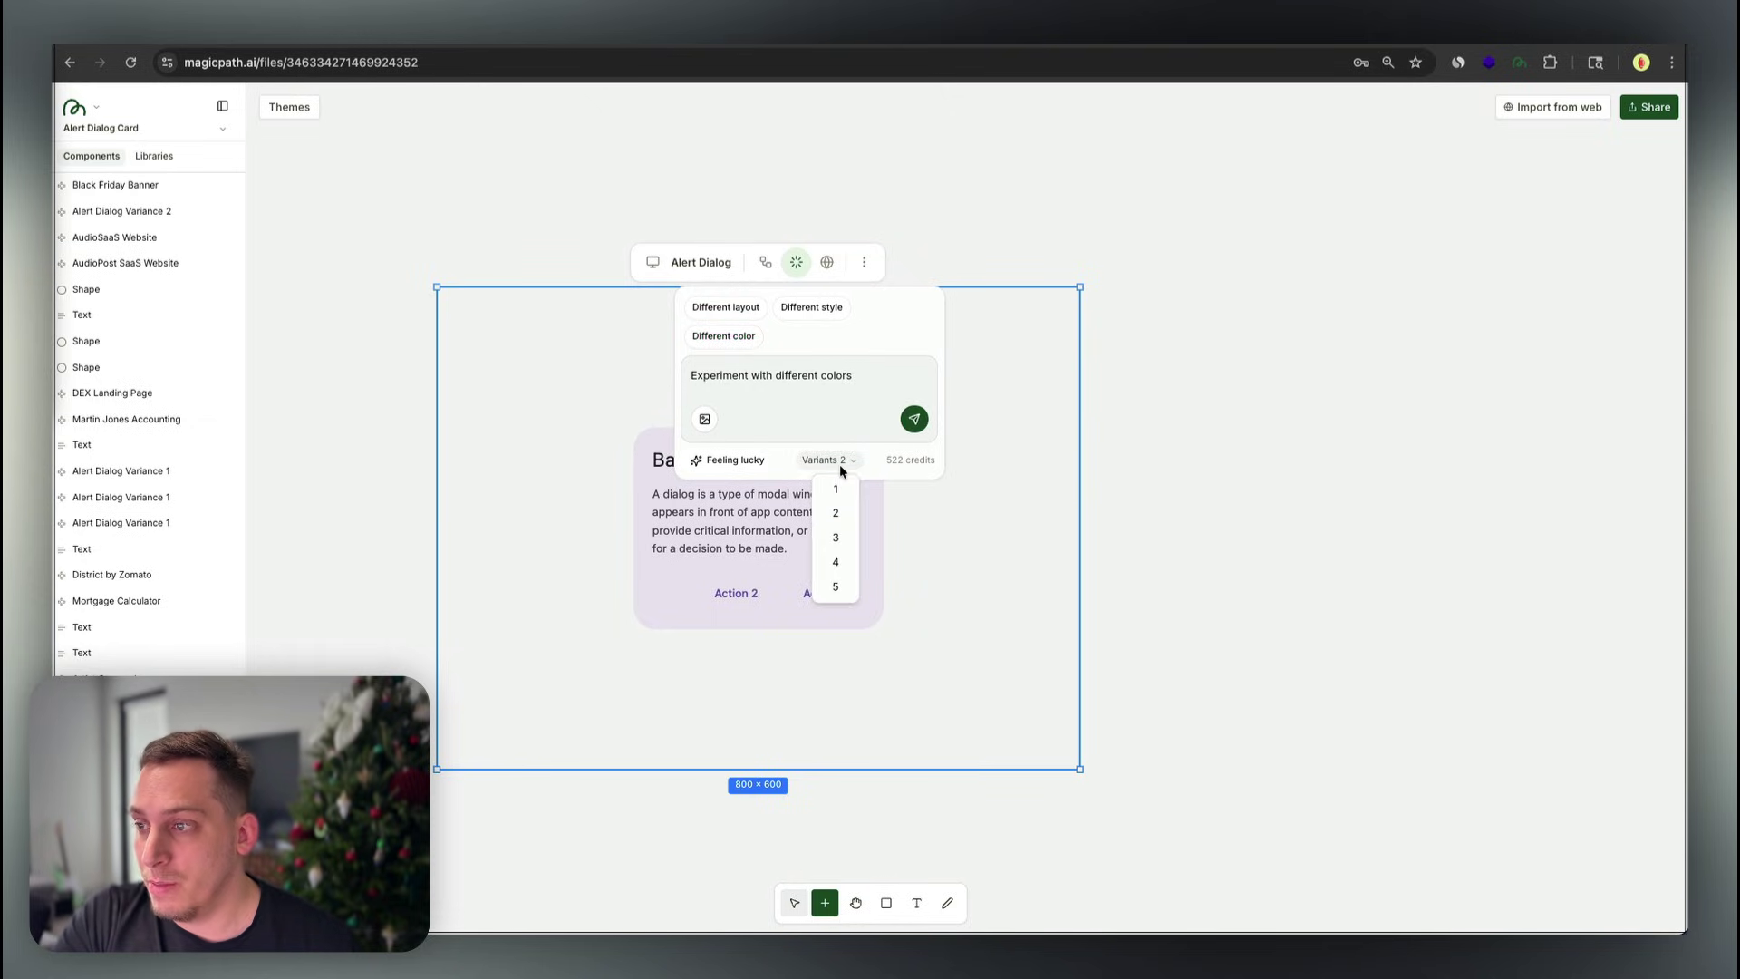
{"action": "left_click", "coordinate": [843, 540]}
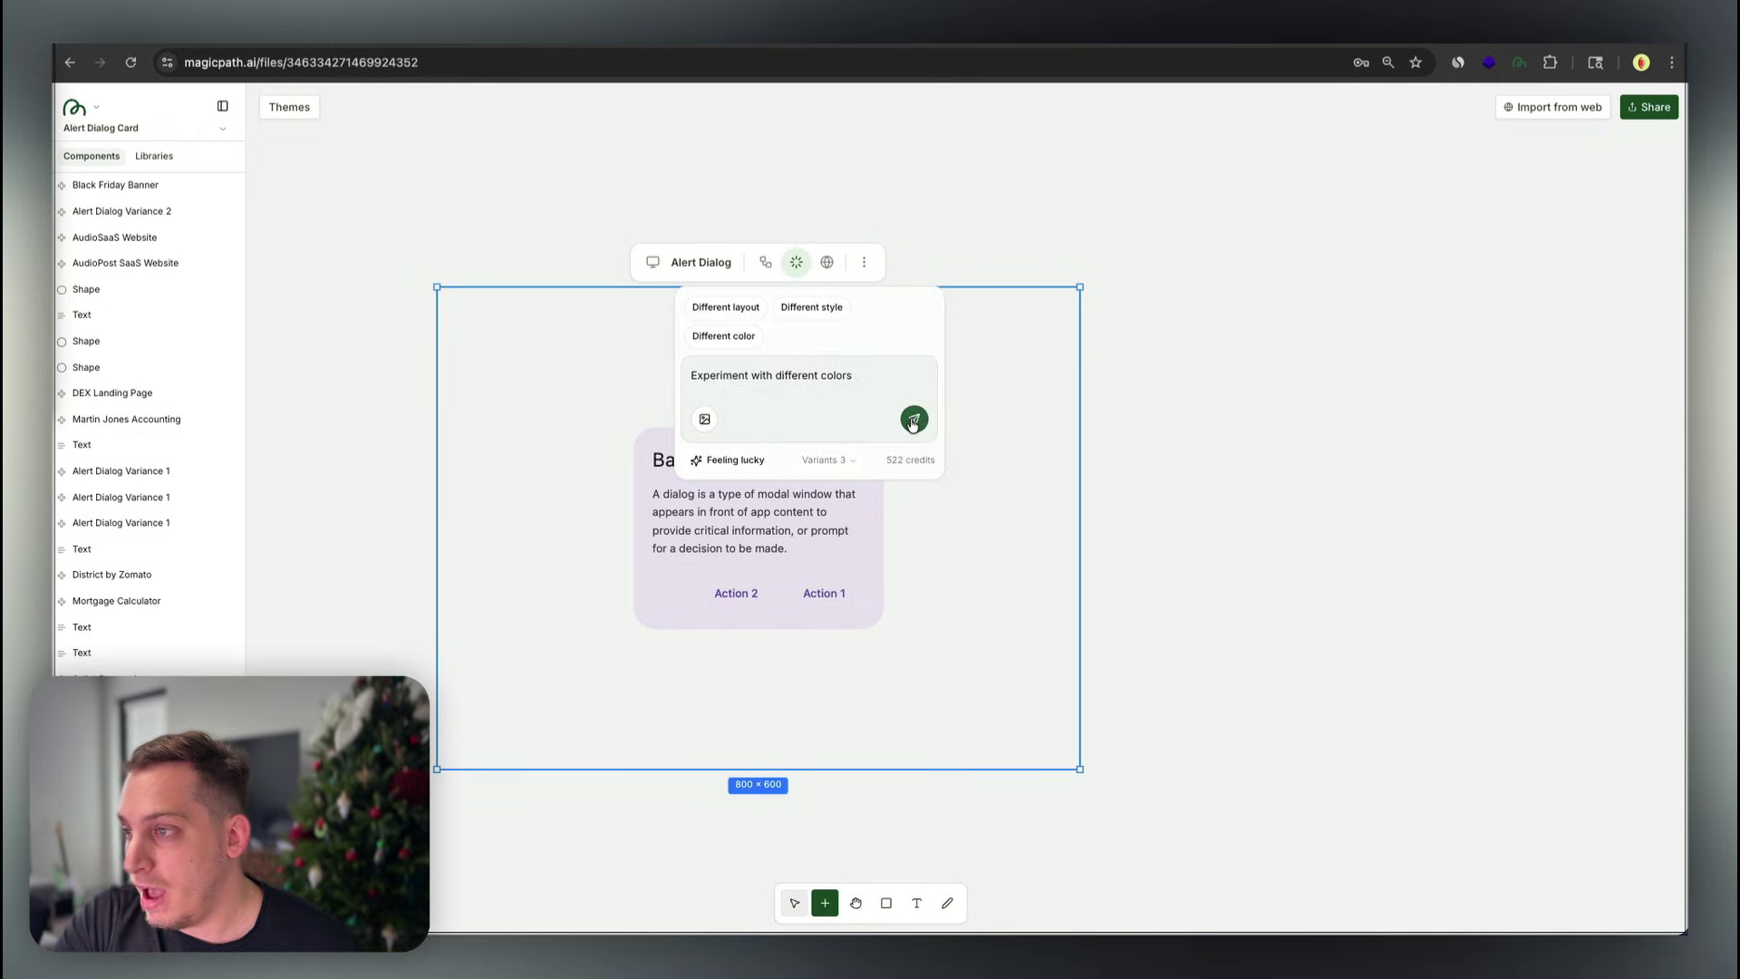
{"action": "left_click", "coordinate": [914, 419]}
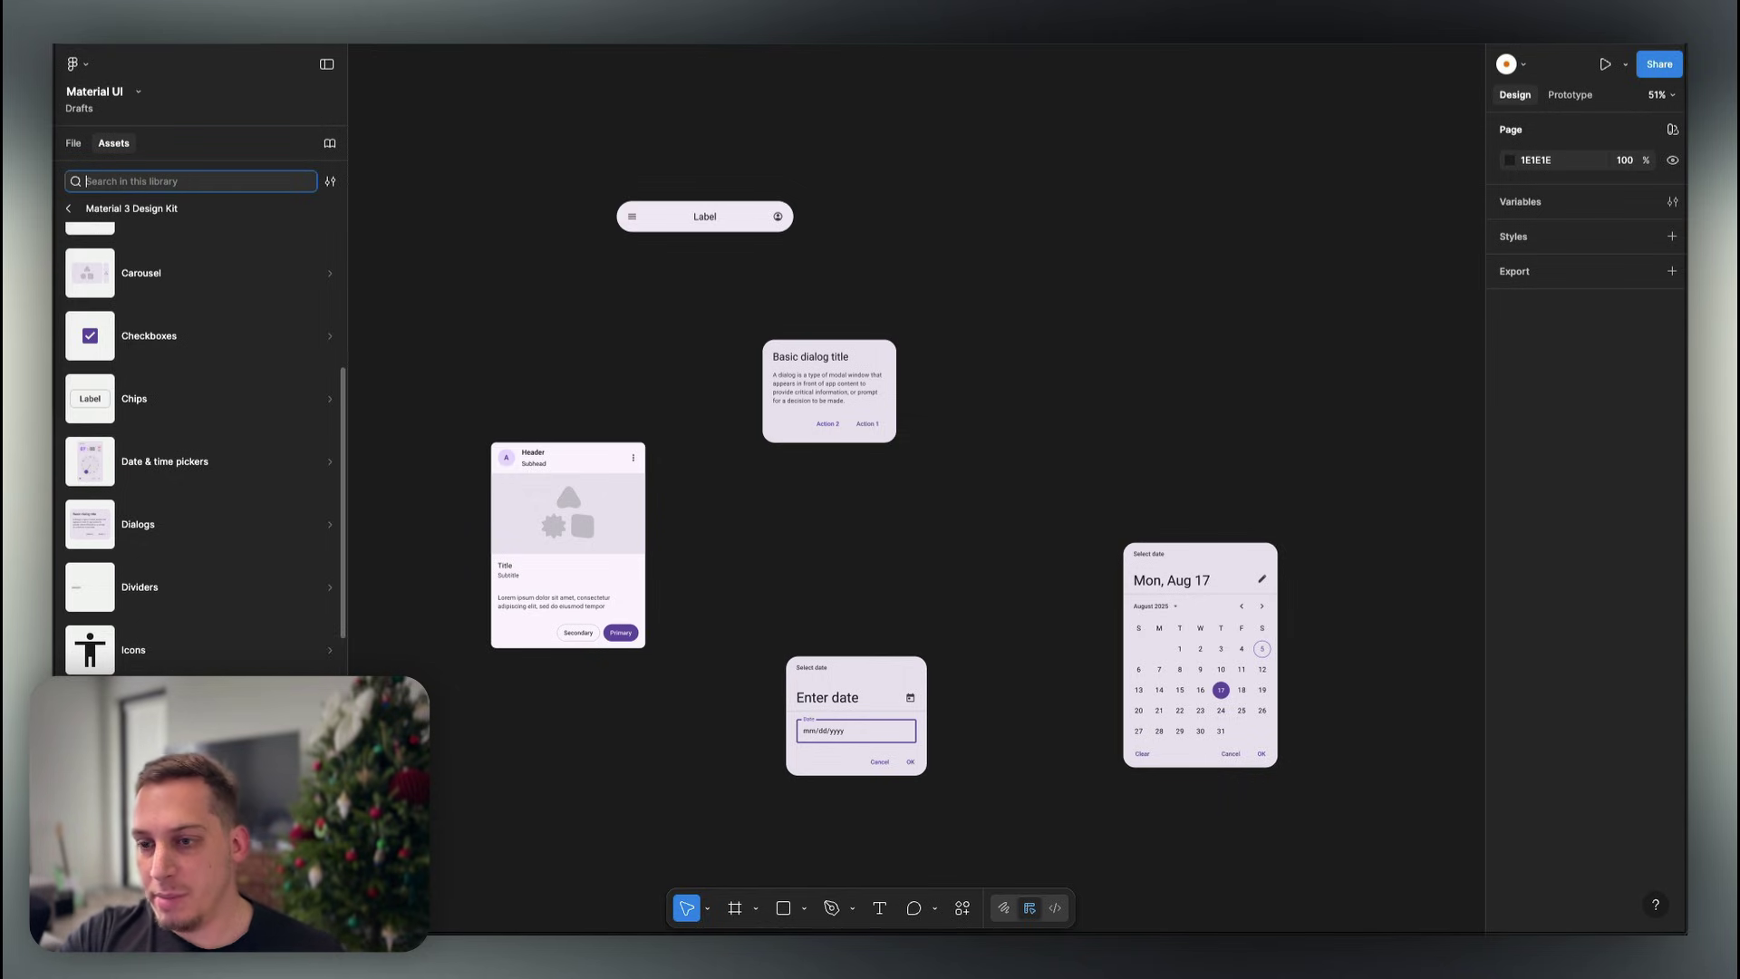
Place a Button segment (end) beside the top app bar and a Button from the Buttons category
{"action": "scroll", "coordinate": [163, 328], "scroll_direction": "down", "scroll_amount": 4}
{"action": "left_click", "coordinate": [163, 329]}
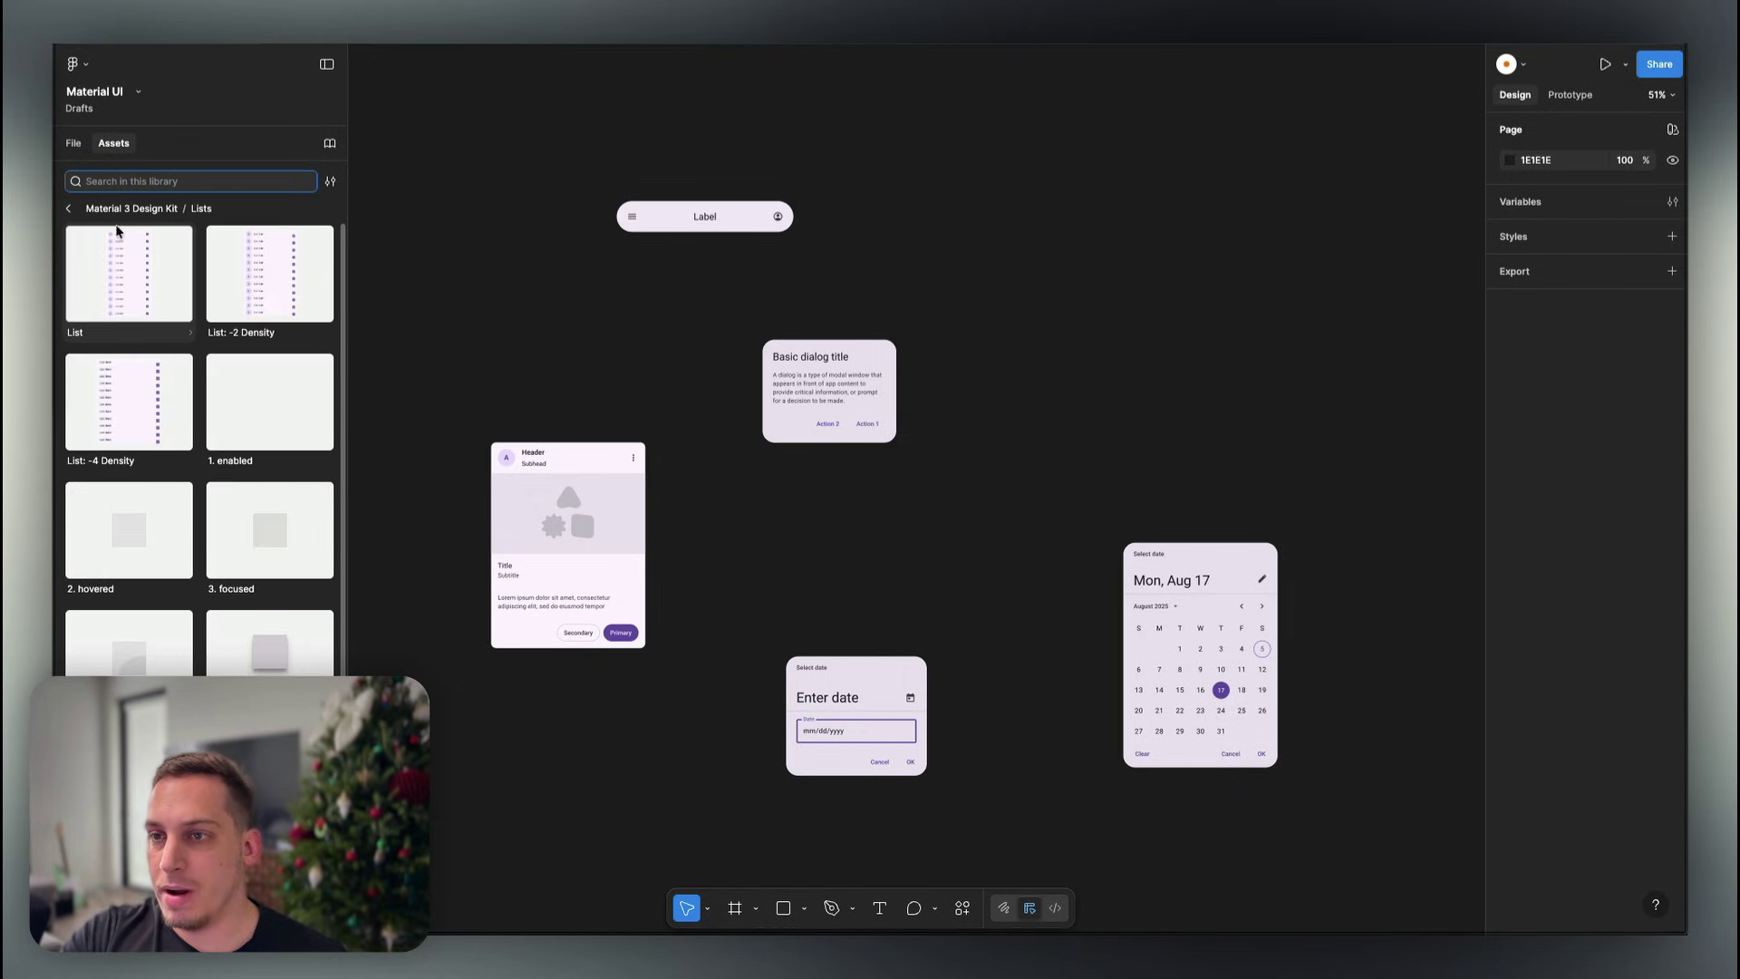
{"action": "left_click", "coordinate": [68, 208]}
{"action": "scroll", "coordinate": [190, 598], "scroll_direction": "down", "scroll_amount": 3}
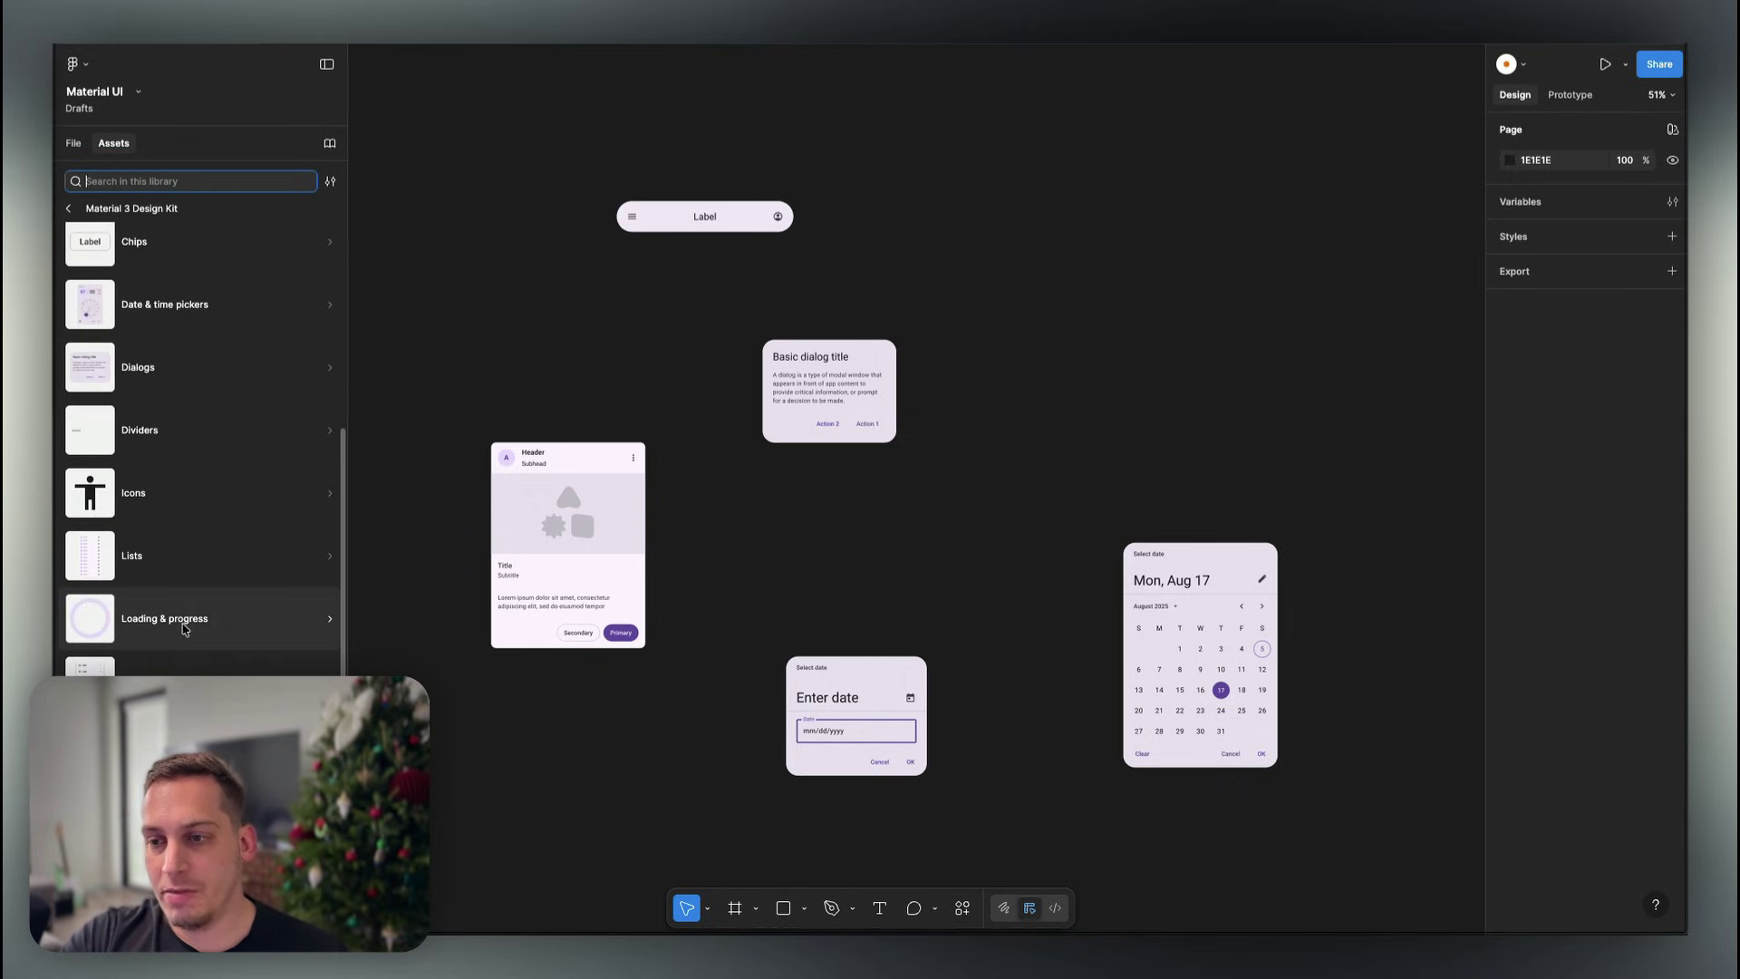
{"action": "scroll", "coordinate": [183, 628], "scroll_direction": "down", "scroll_amount": 5}
{"action": "scroll", "coordinate": [178, 671], "scroll_direction": "up", "scroll_amount": 15}
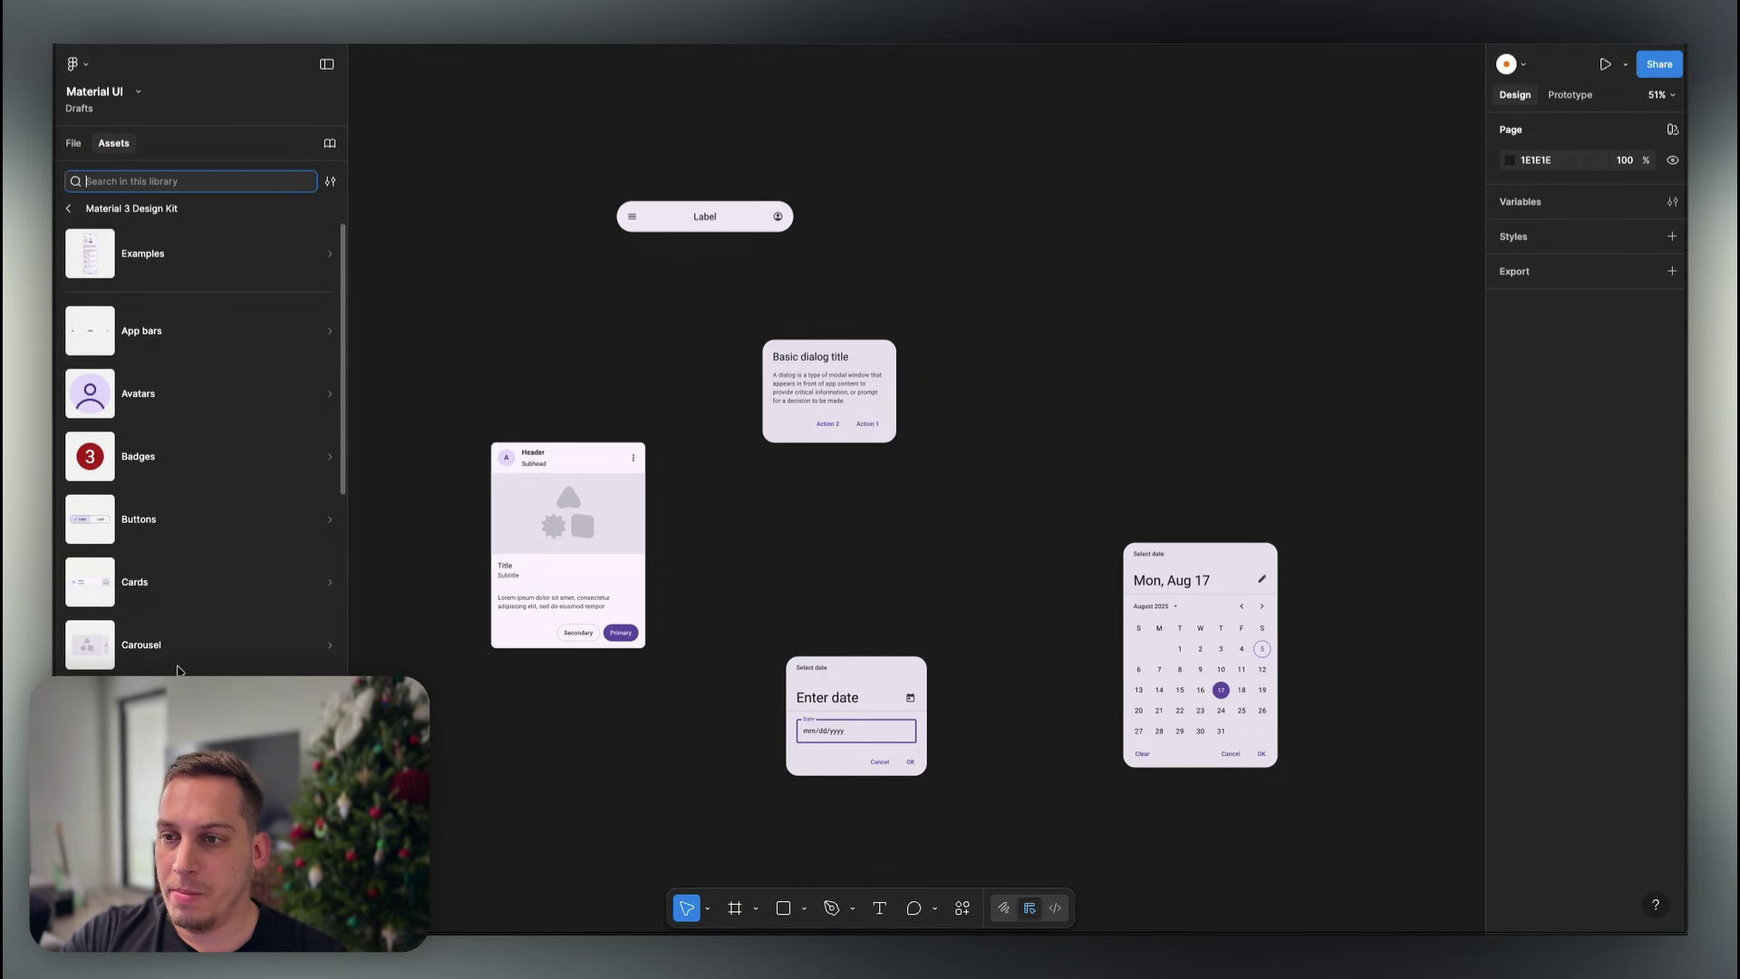
{"action": "left_click", "coordinate": [170, 533]}
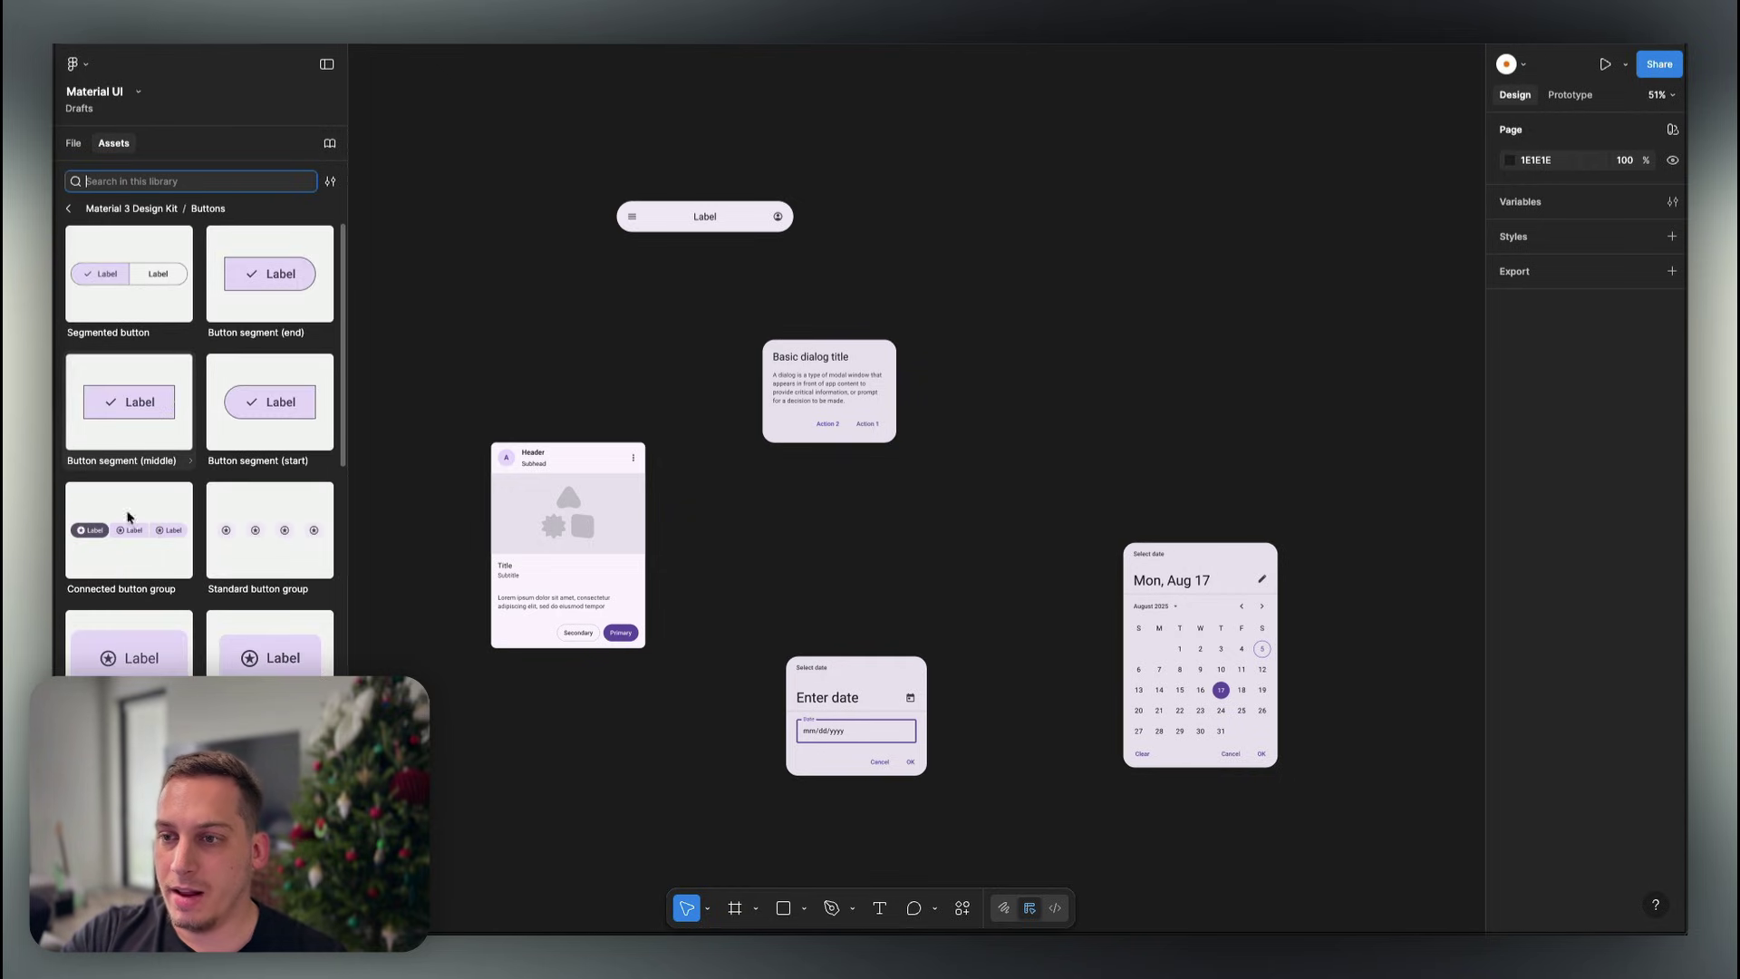
{"action": "left_click_drag", "start_coordinate": [209, 291], "coordinate": [1027, 285]}
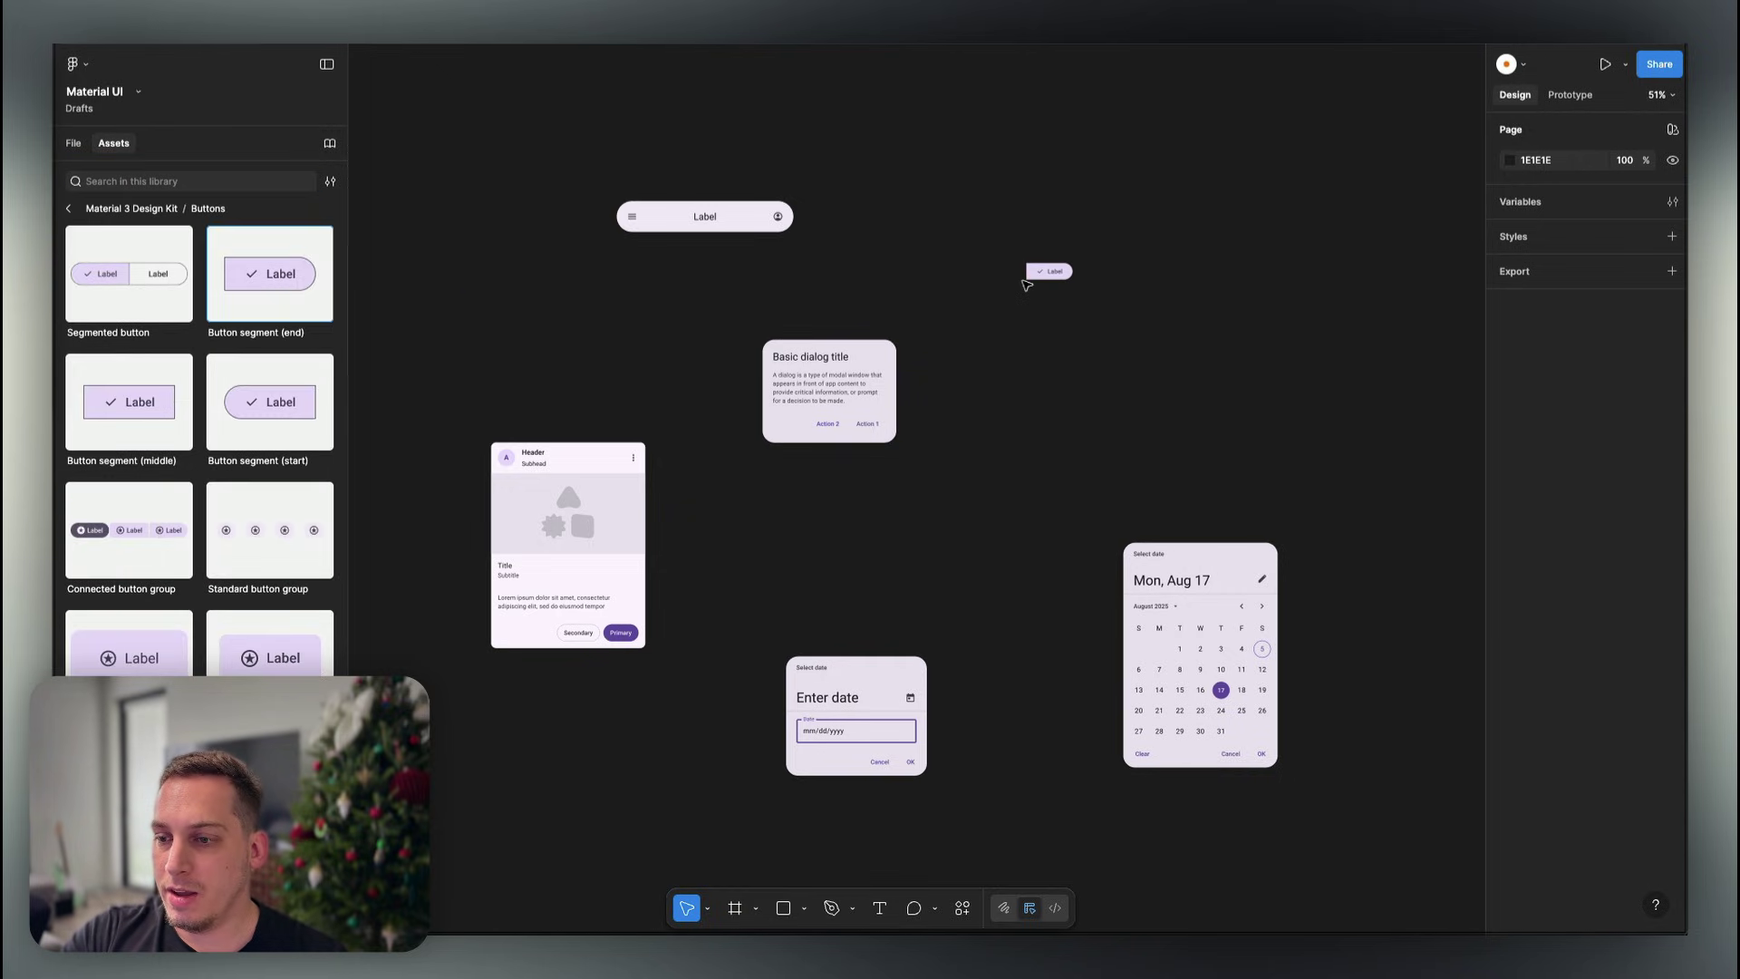
{"action": "scroll", "coordinate": [200, 544], "scroll_direction": "down", "scroll_amount": 4}
{"action": "left_click_drag", "start_coordinate": [270, 597], "coordinate": [924, 518]}
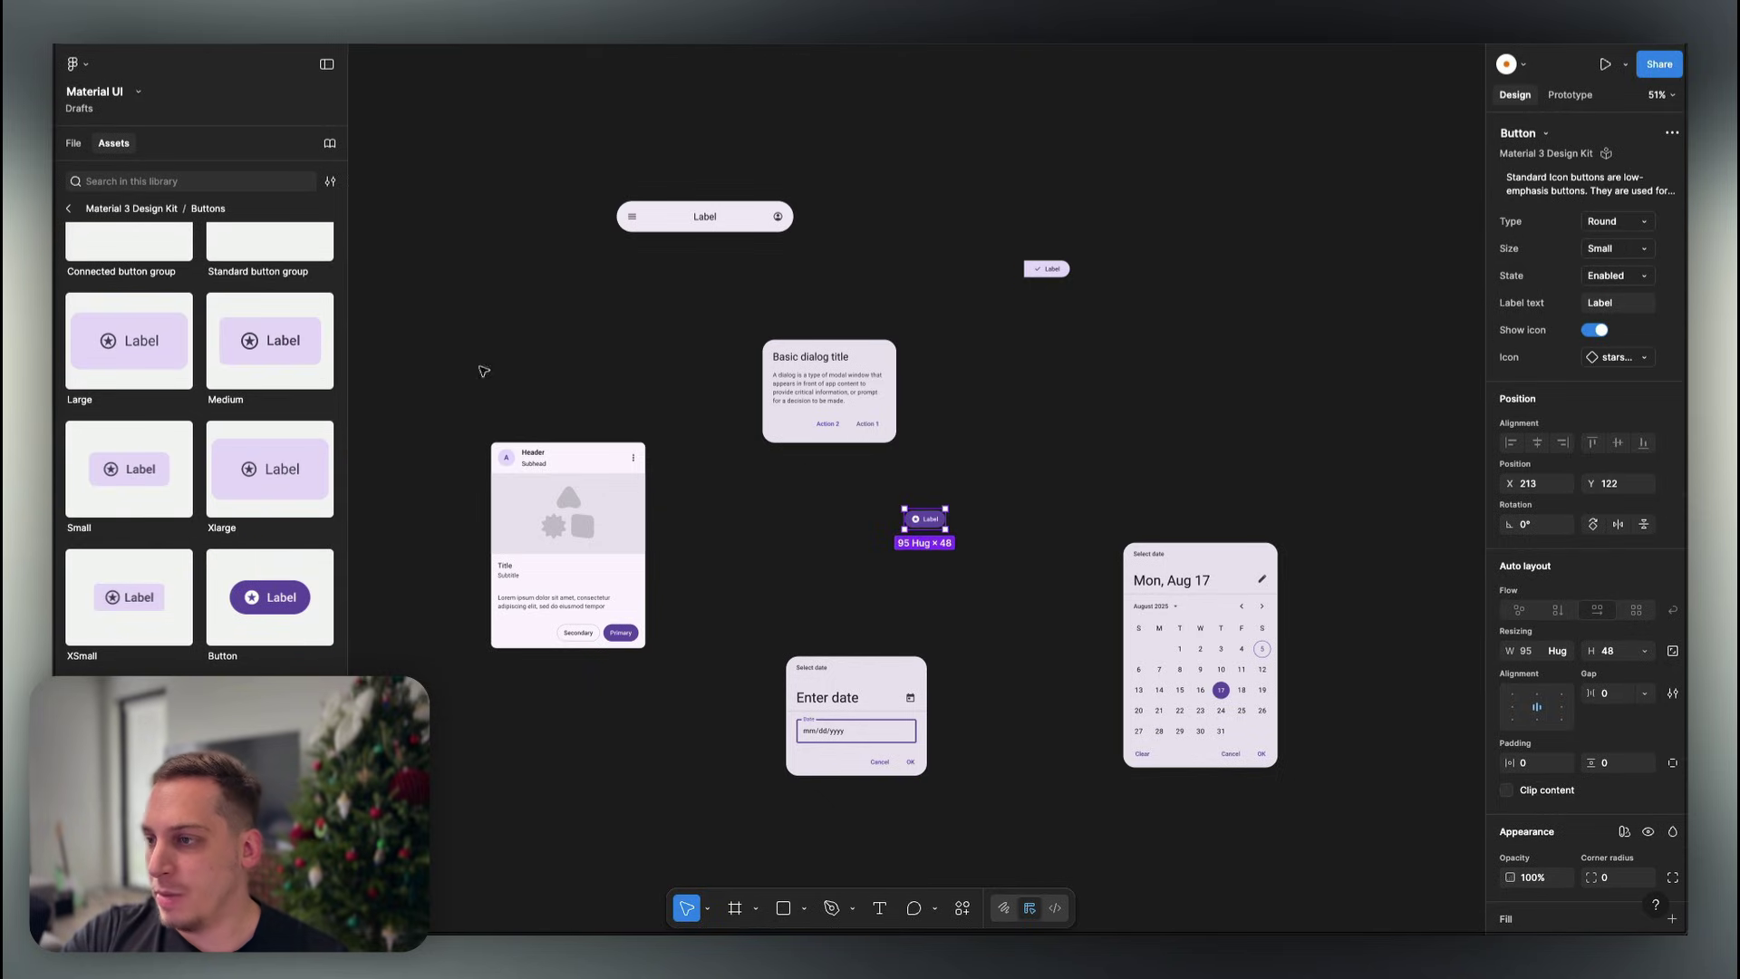
{"action": "scroll", "coordinate": [272, 453], "scroll_direction": "down", "scroll_amount": 8}
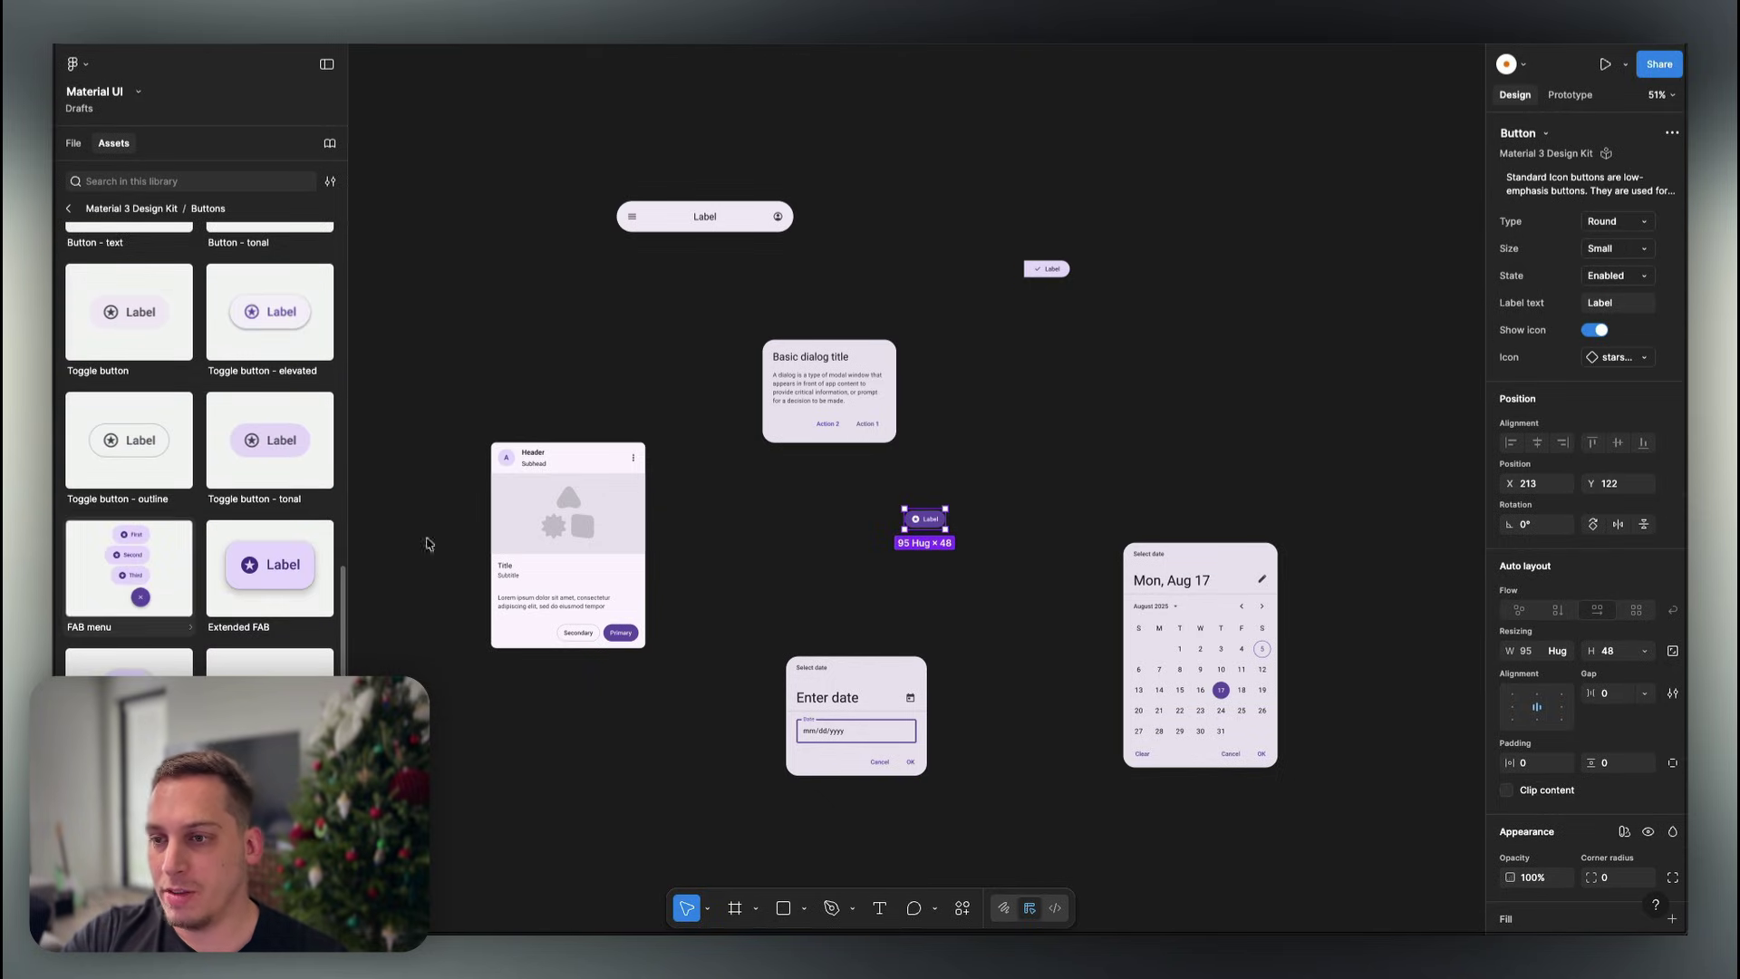
Place a Horizontal card above the stacked card and switch Figma to Dev Mode
{"action": "left_click", "coordinate": [68, 209]}
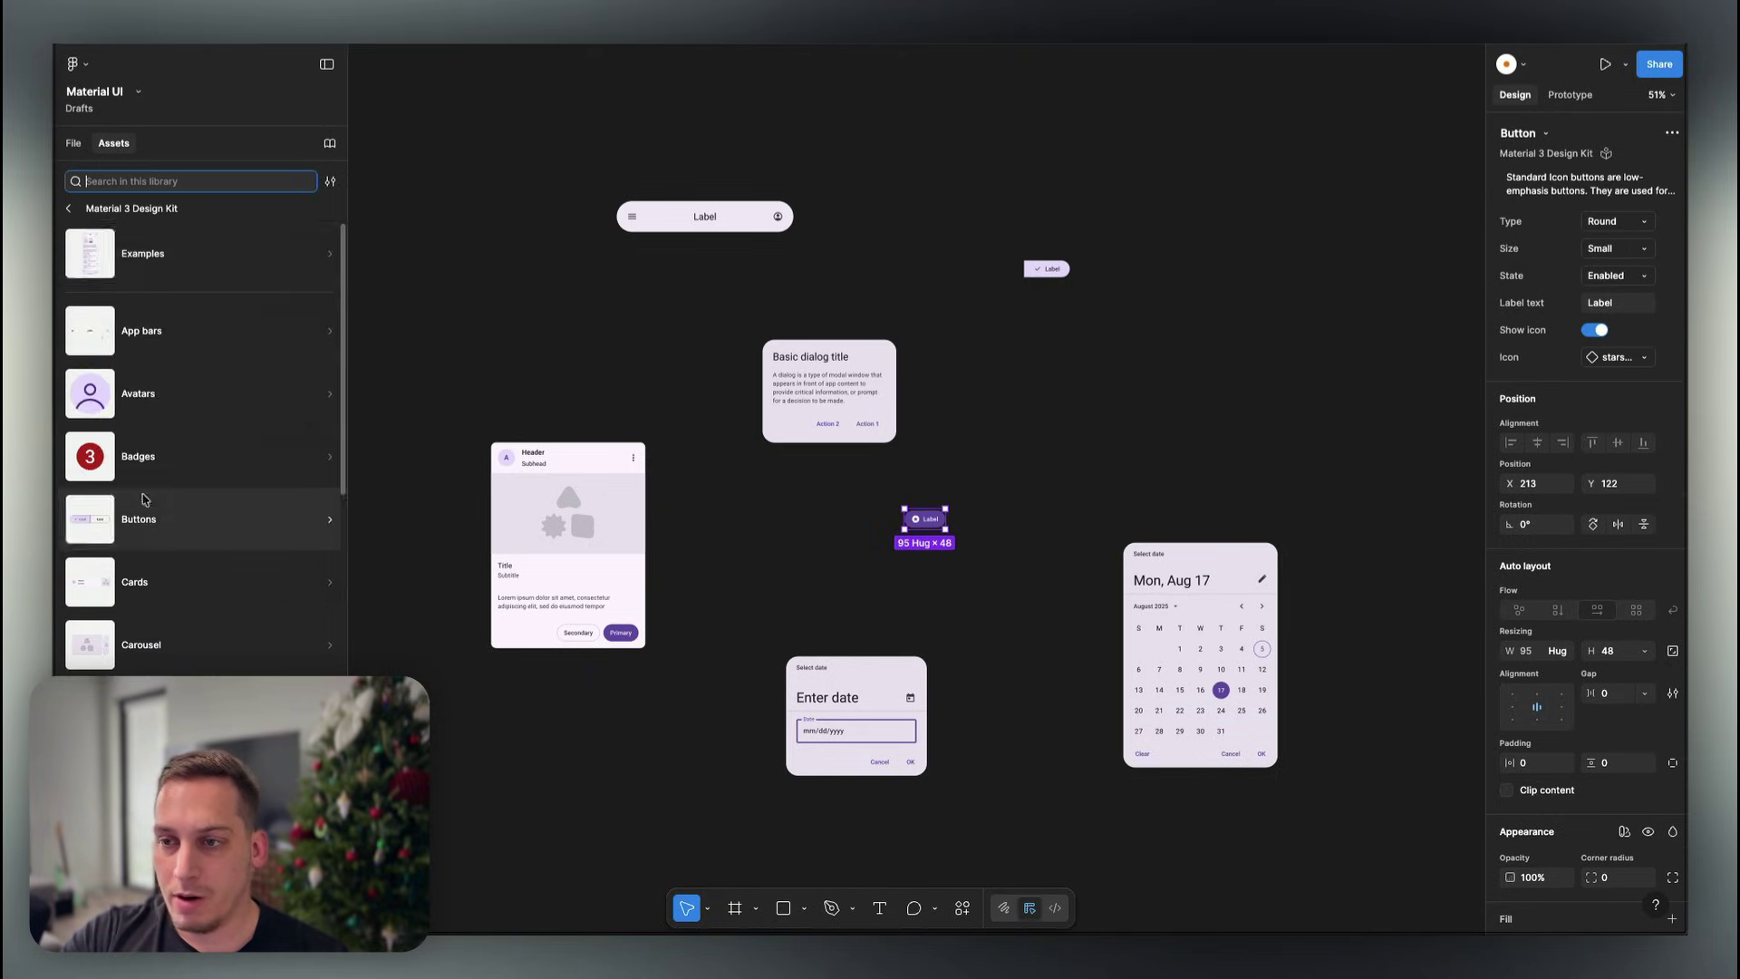
{"action": "left_click", "coordinate": [145, 580]}
{"action": "left_click_drag", "start_coordinate": [129, 272], "coordinate": [557, 311]}
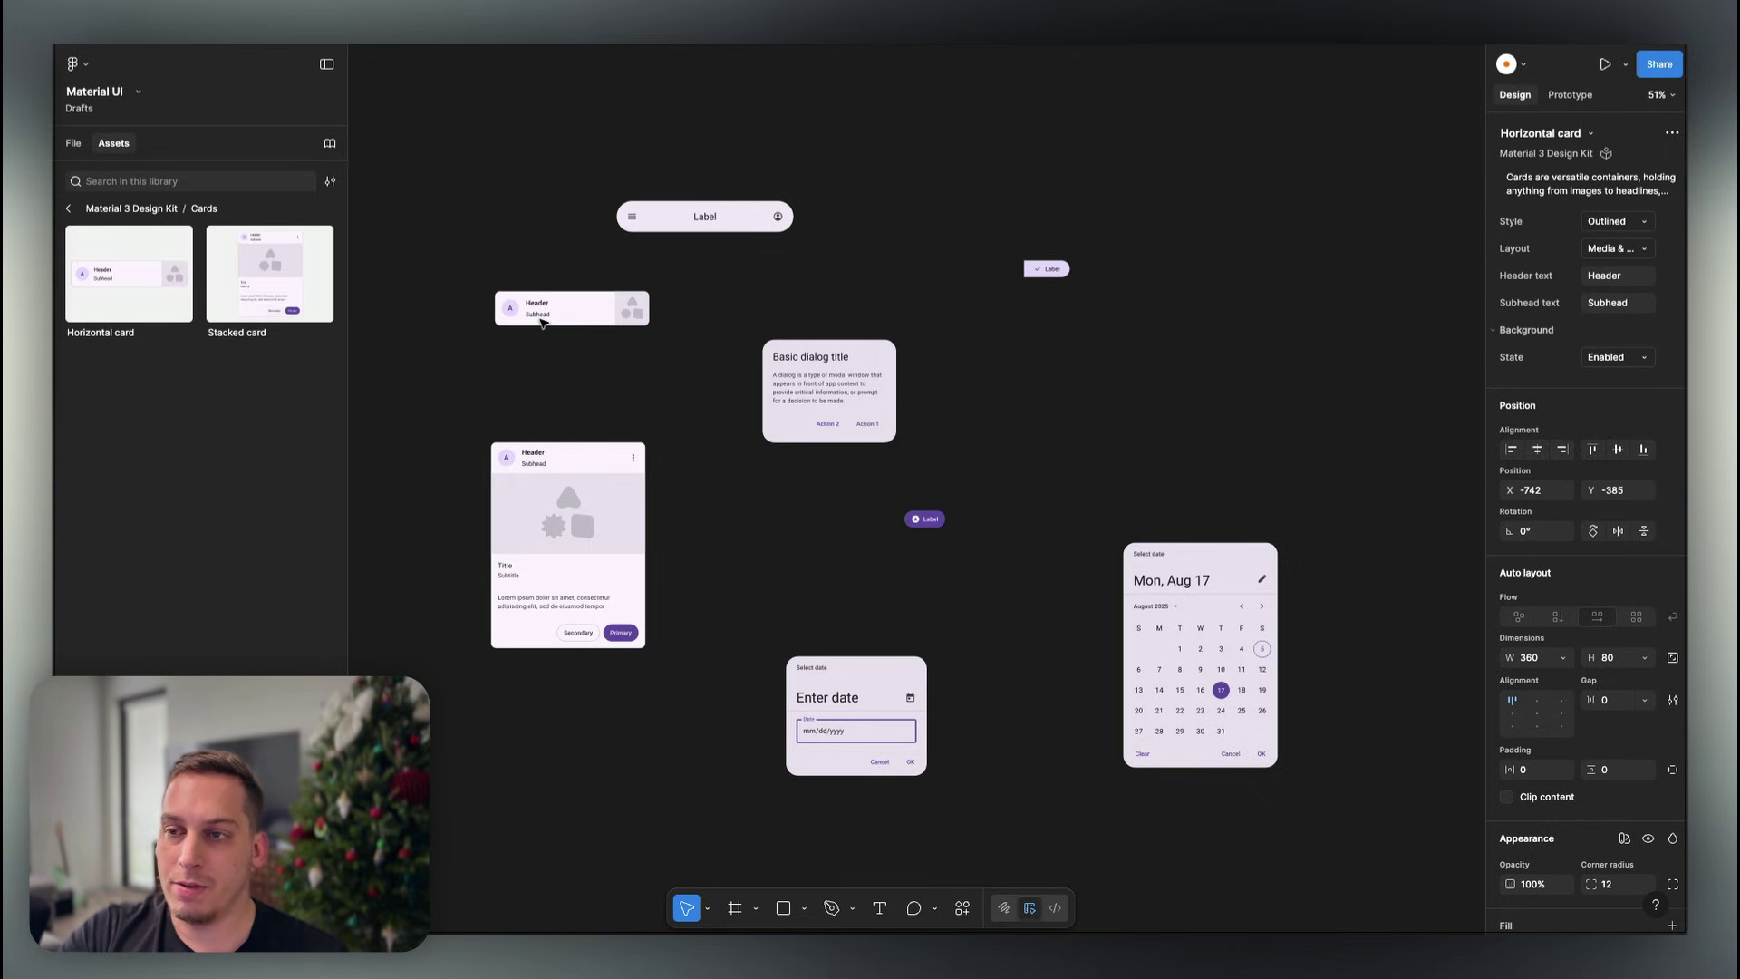
{"action": "key", "text": "shift+d"}
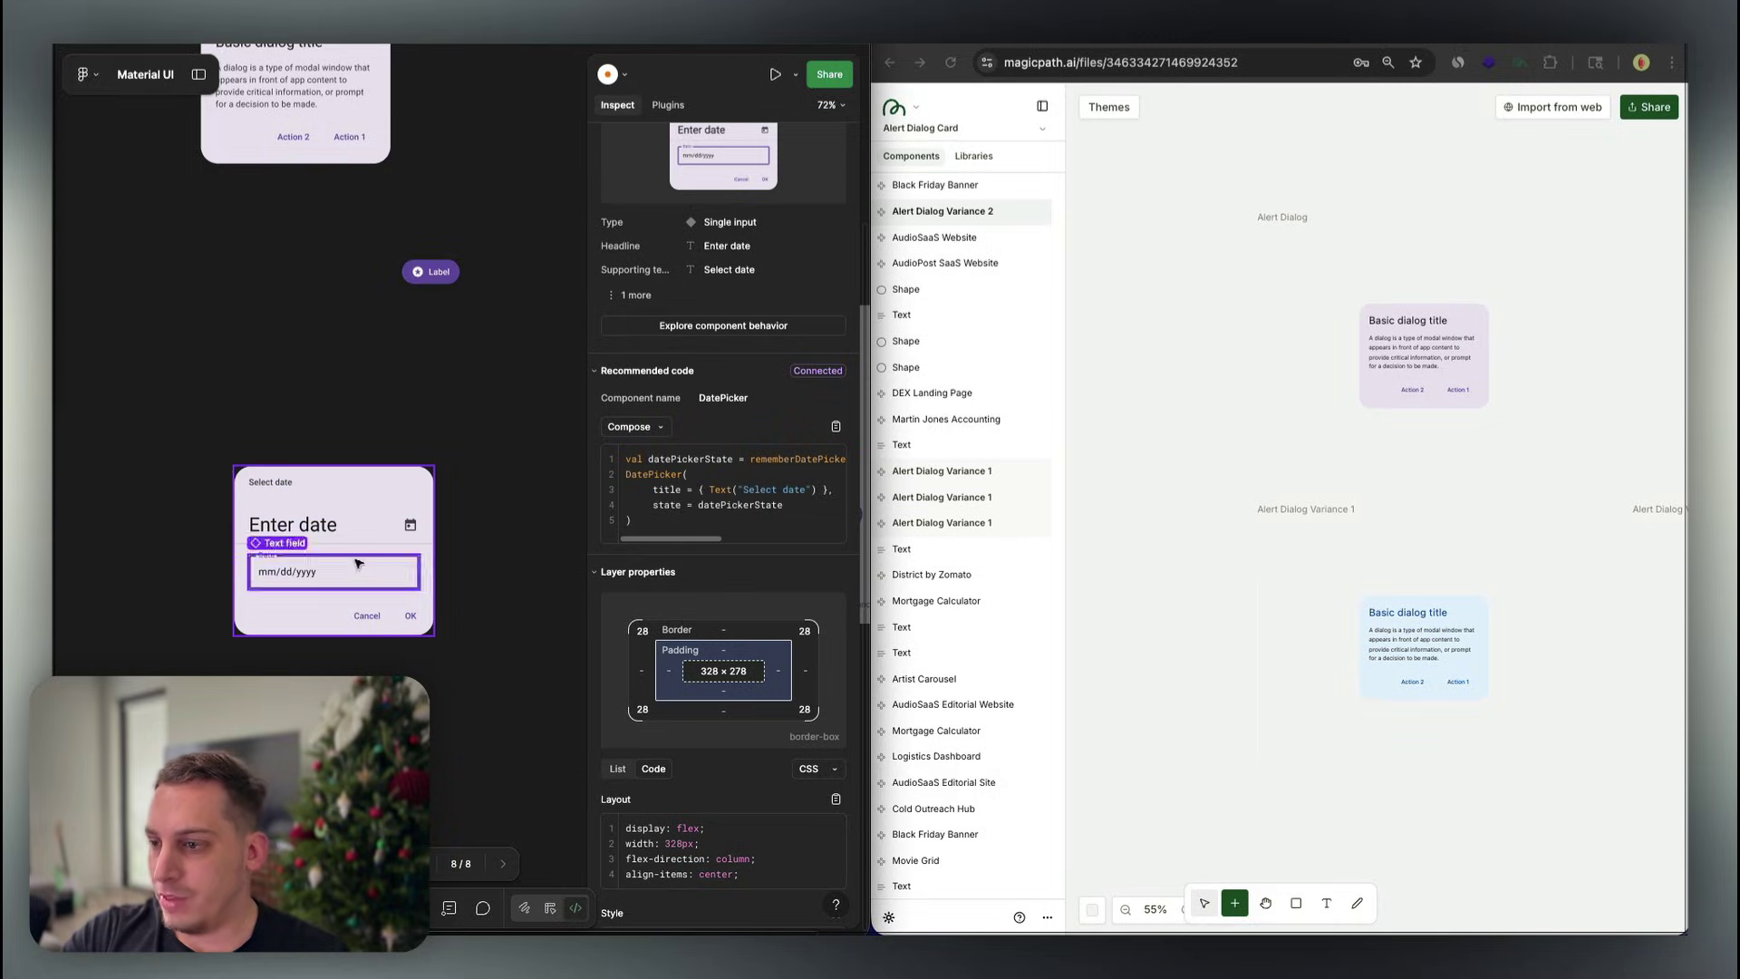
Add a new empty Component 45 frame in MagicPath and reposition it
{"action": "left_click", "coordinate": [1235, 699]}
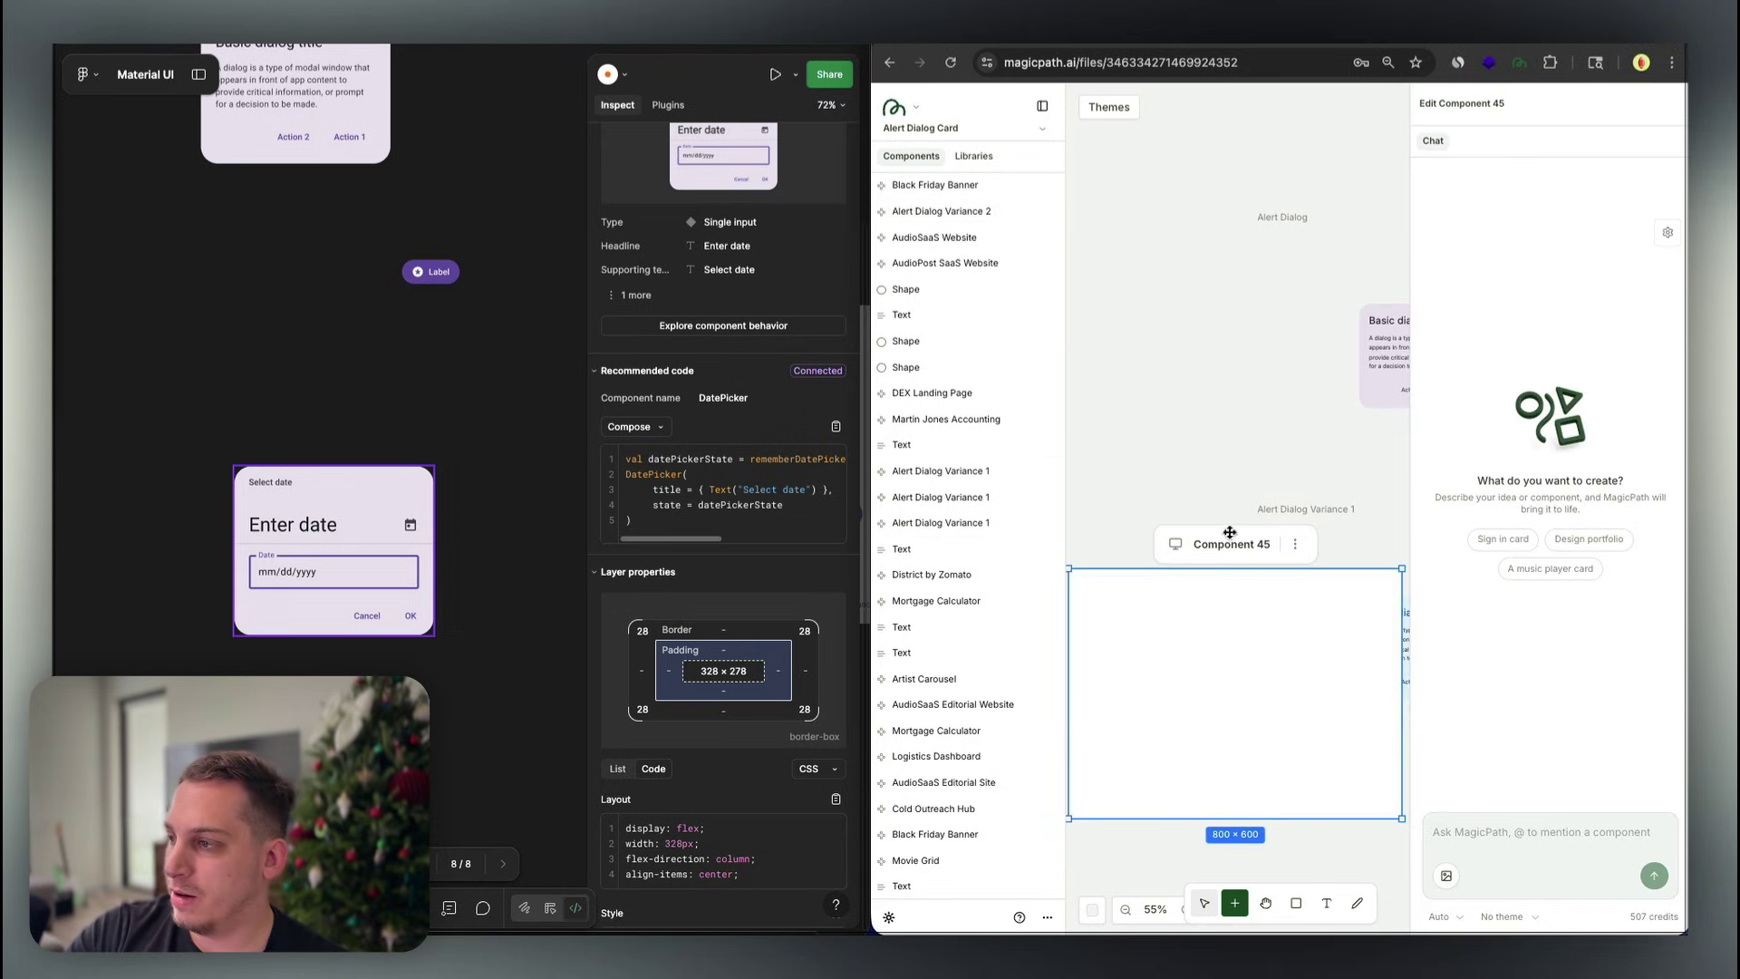
{"action": "scroll", "coordinate": [1269, 381], "scroll_direction": "down", "scroll_amount": 5}
{"action": "left_click_drag", "start_coordinate": [1339, 300], "coordinate": [1249, 377]}
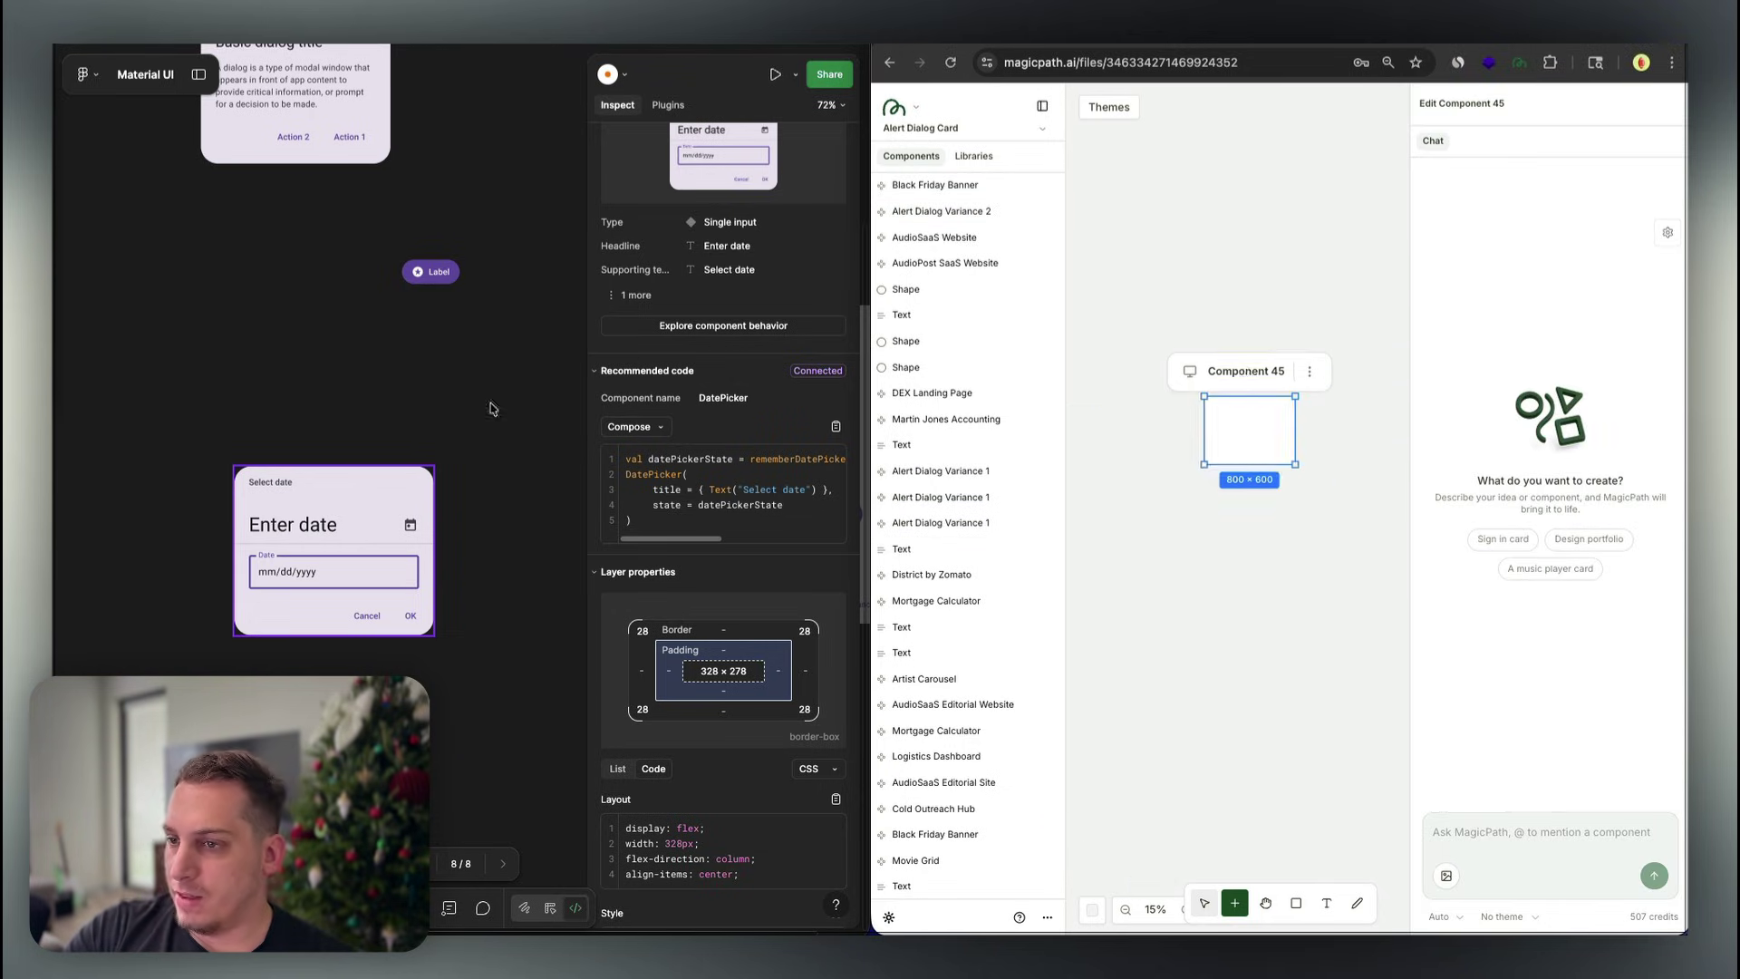
Select and copy the DatePicker Compose code from Figma's Dev Mode
{"action": "left_click", "coordinate": [731, 511]}
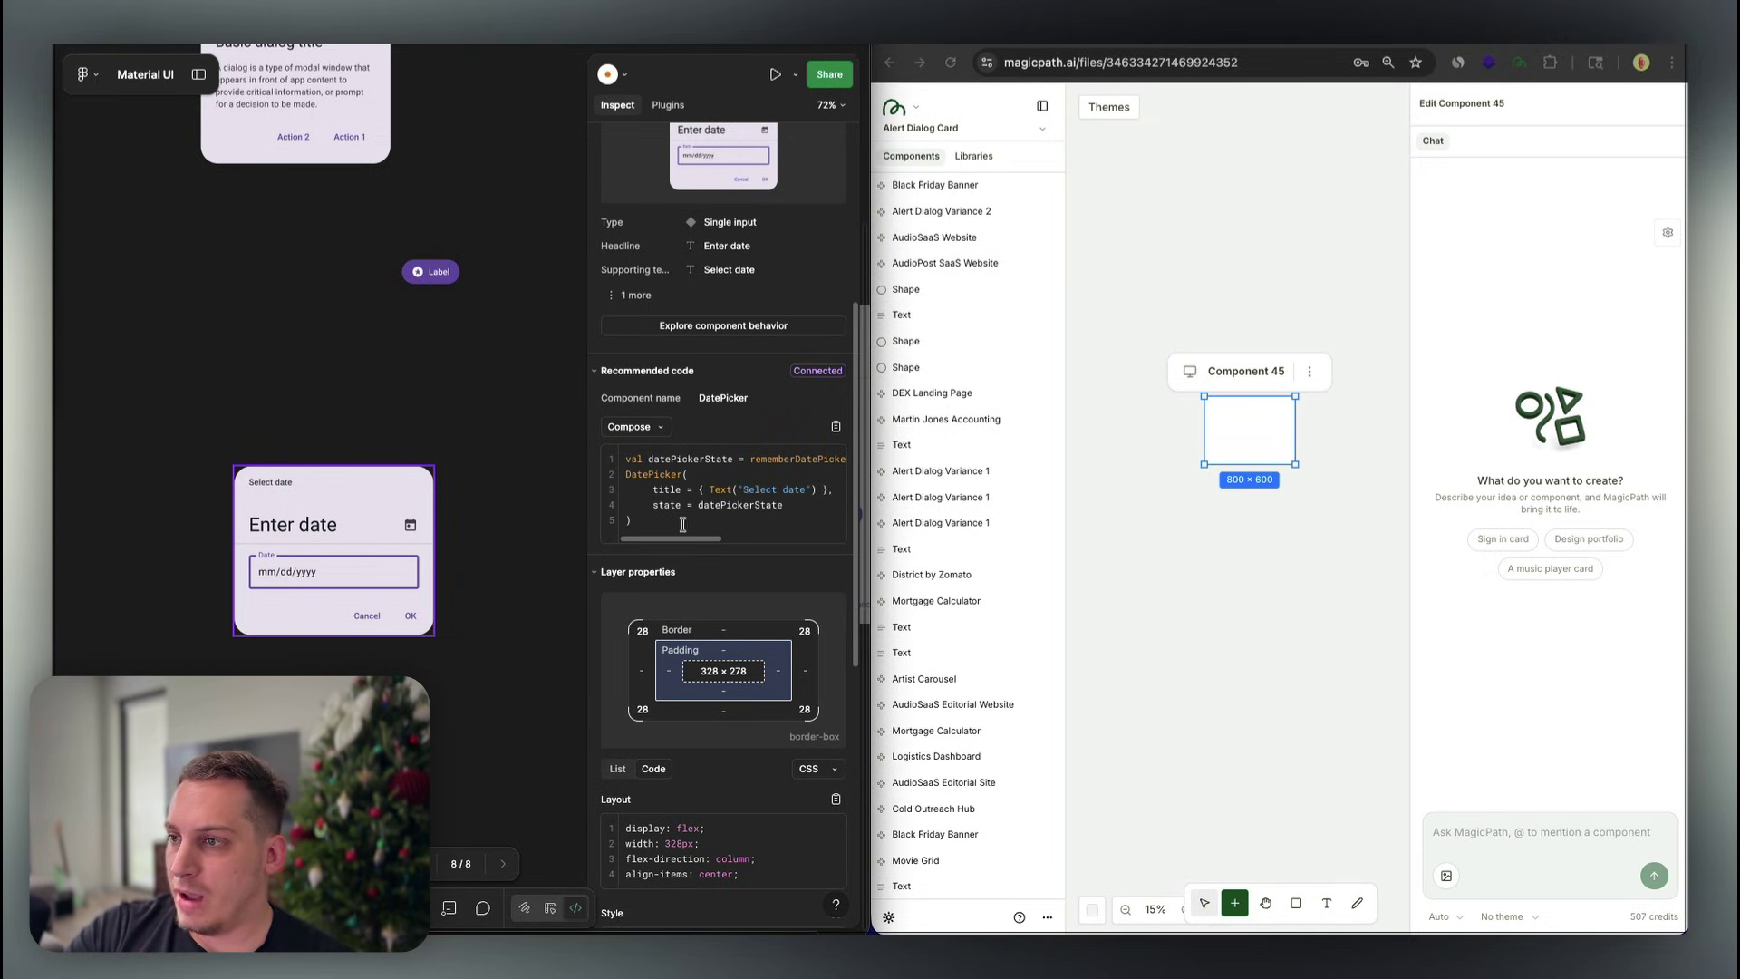
{"action": "left_click_drag", "start_coordinate": [671, 524], "coordinate": [628, 459]}
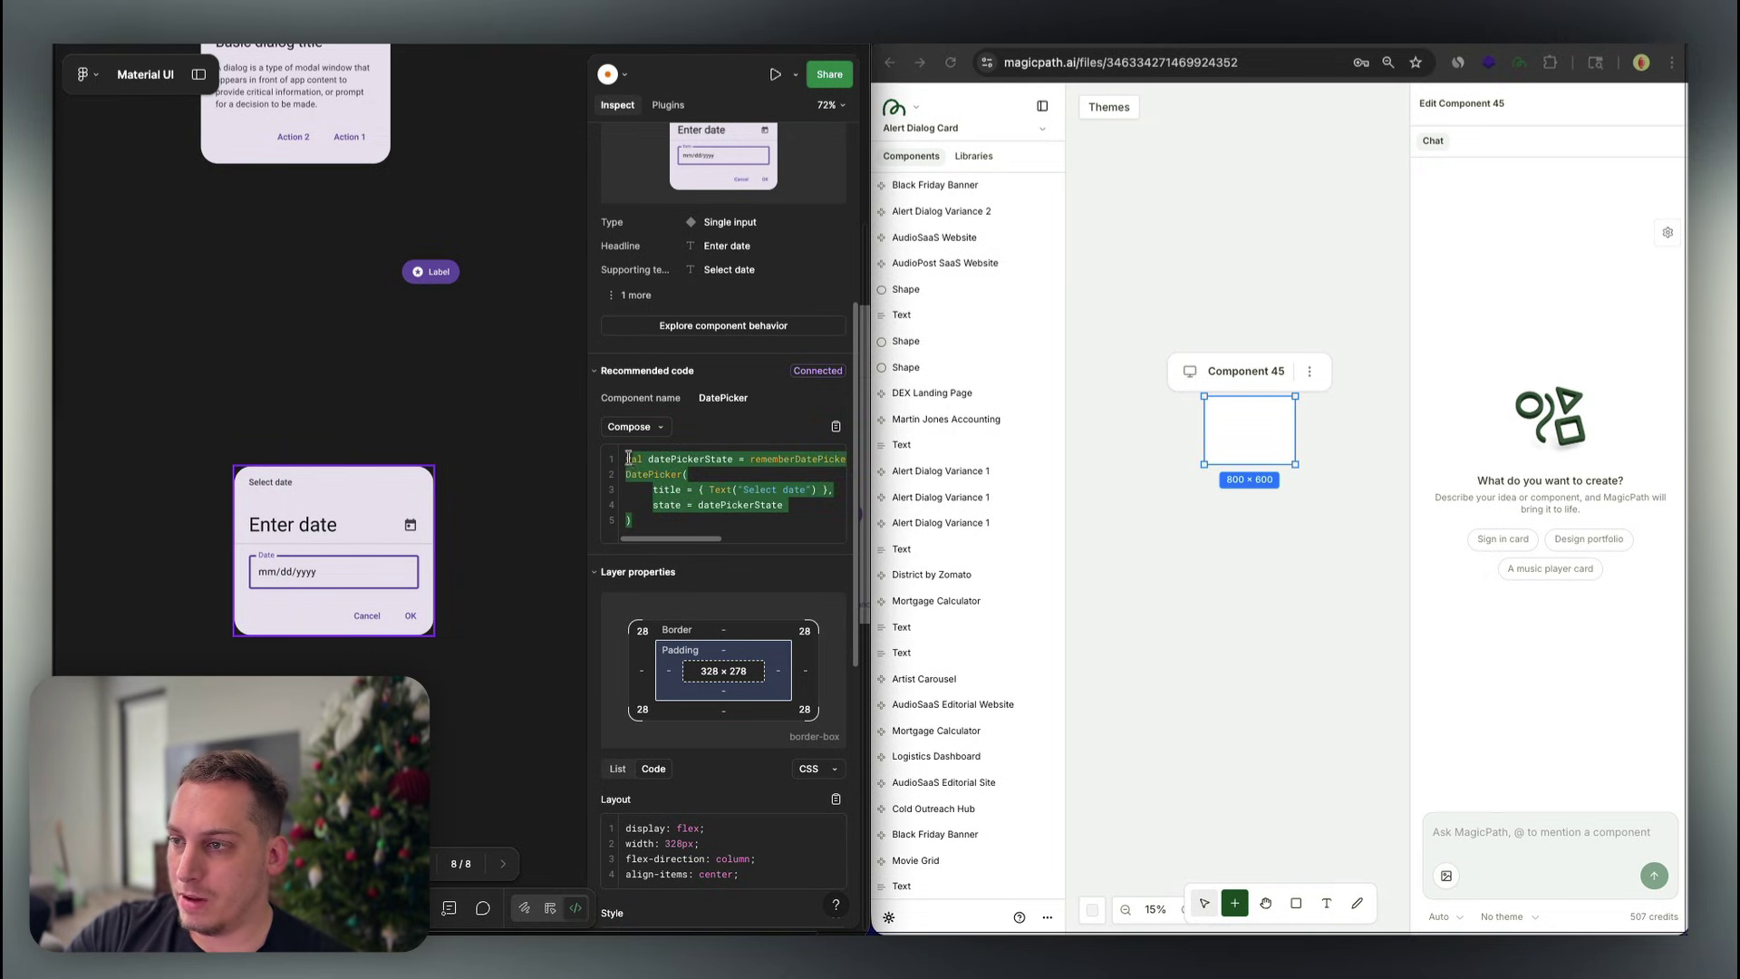
{"action": "left_click", "coordinate": [836, 426]}
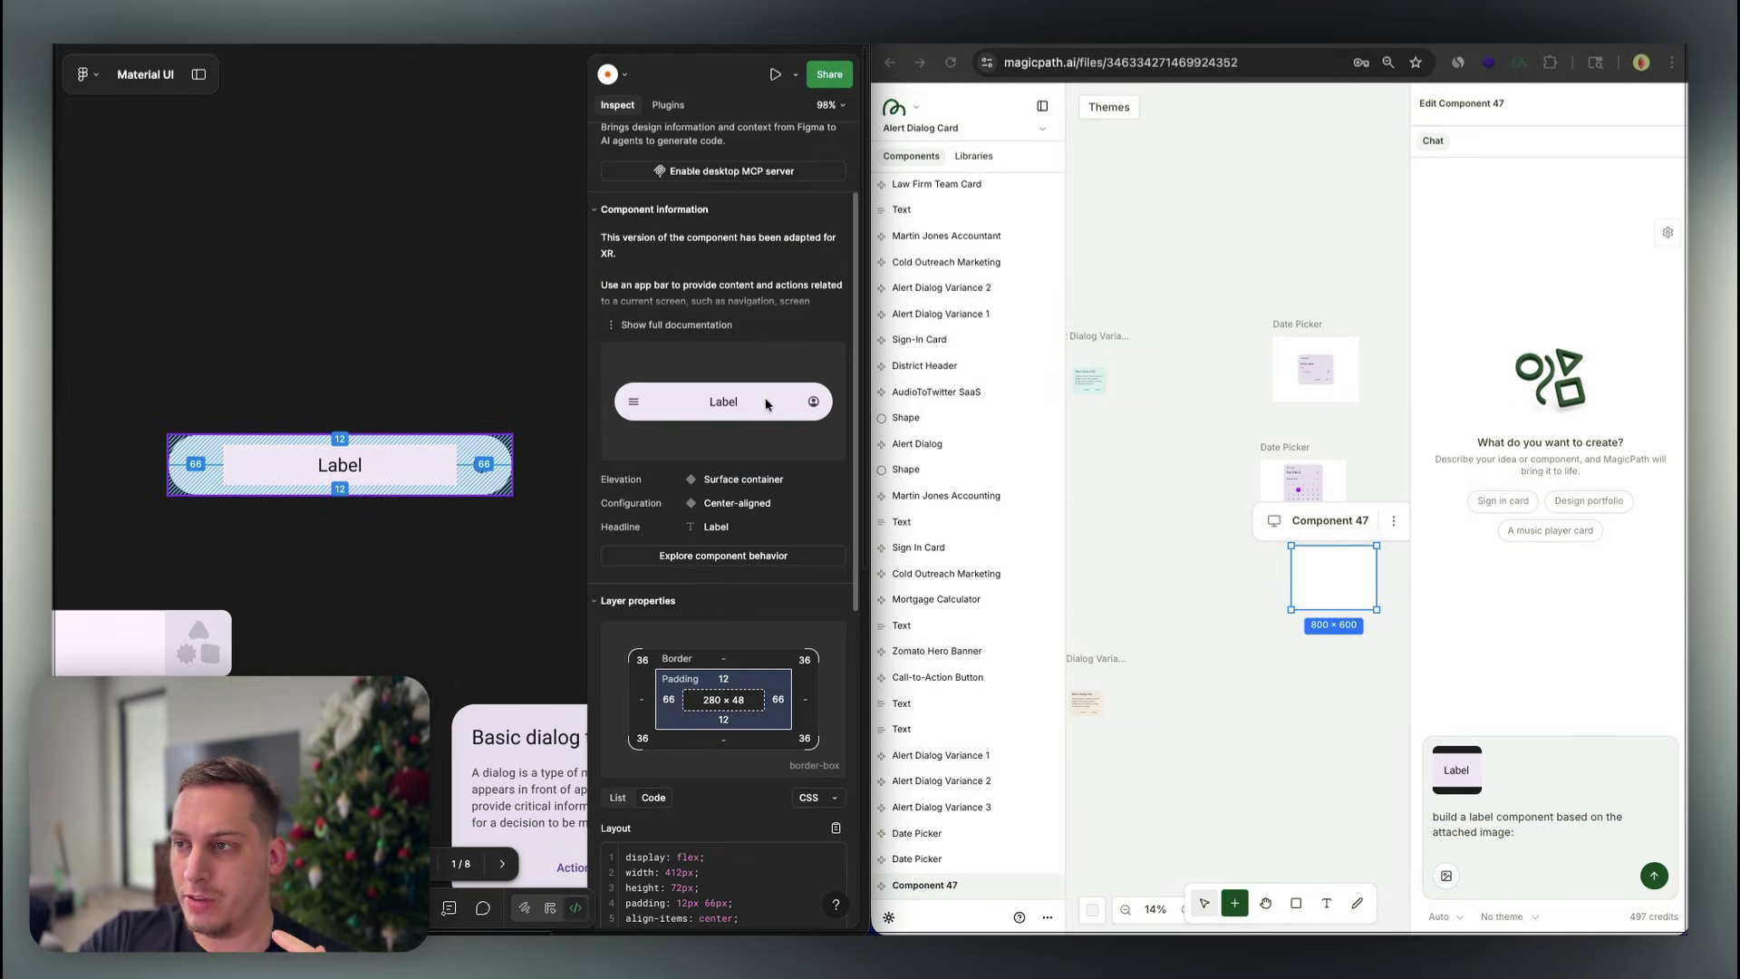
Copy the Basic dialog card's AlertDialog code, then reselect the Label app bar
{"action": "scroll", "coordinate": [730, 471], "scroll_direction": "down", "scroll_amount": 5}
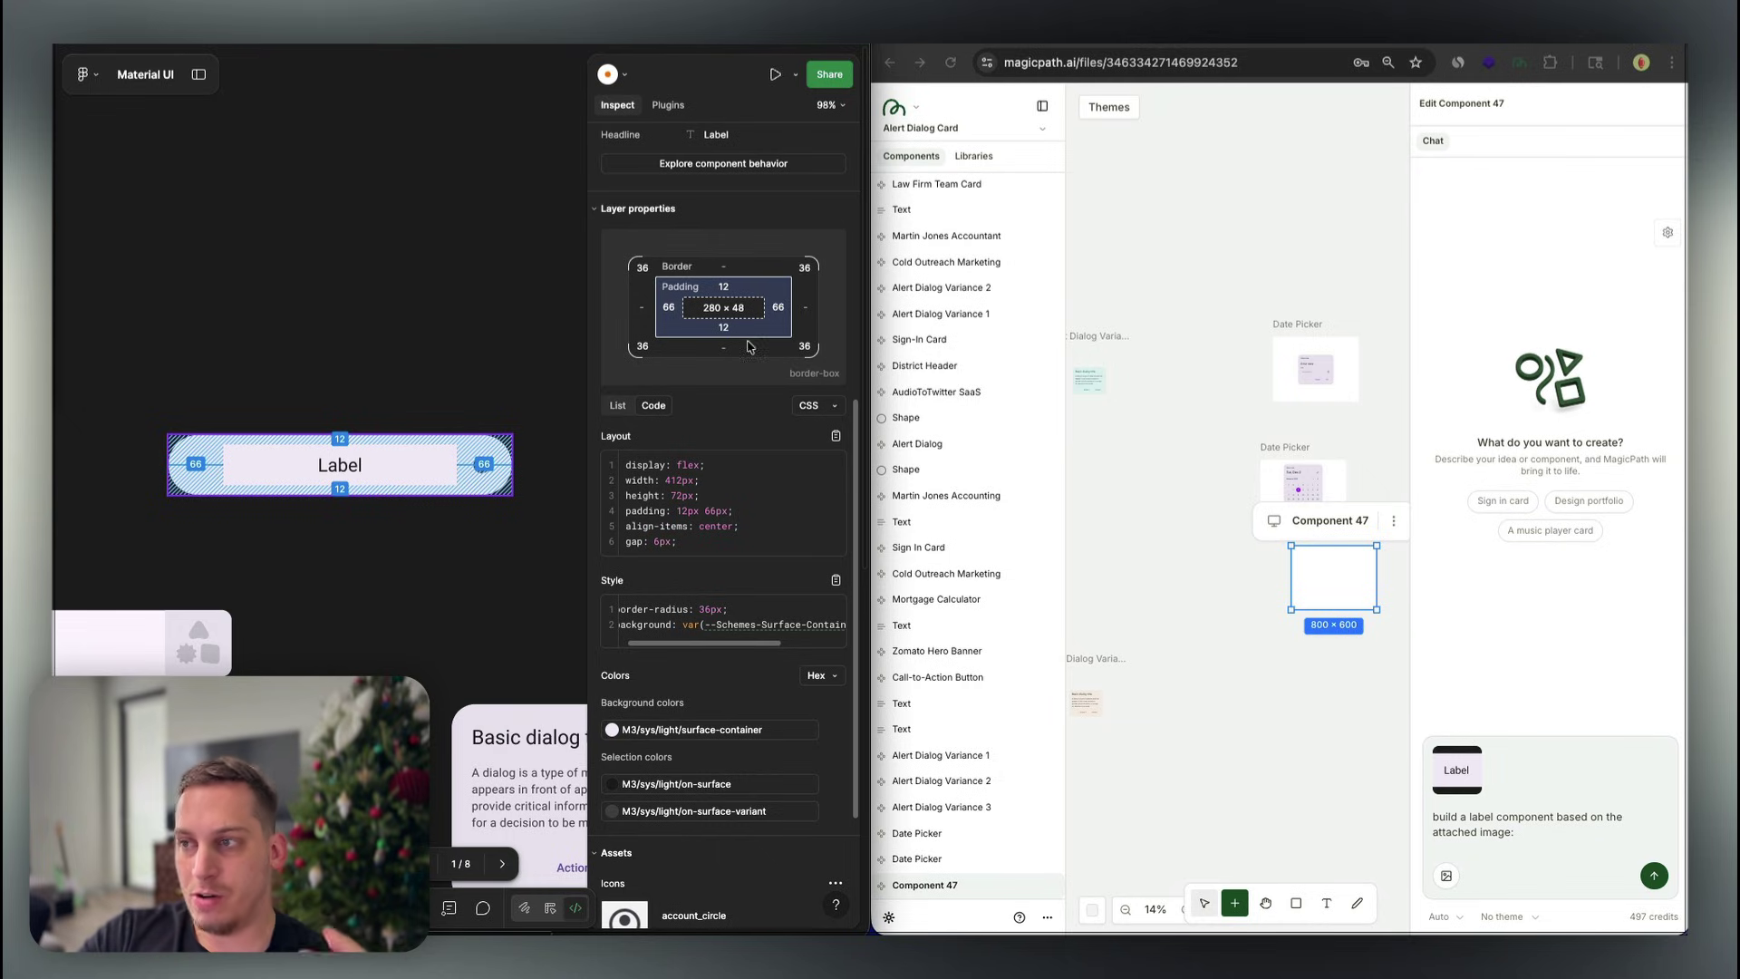
{"action": "left_click", "coordinate": [507, 770]}
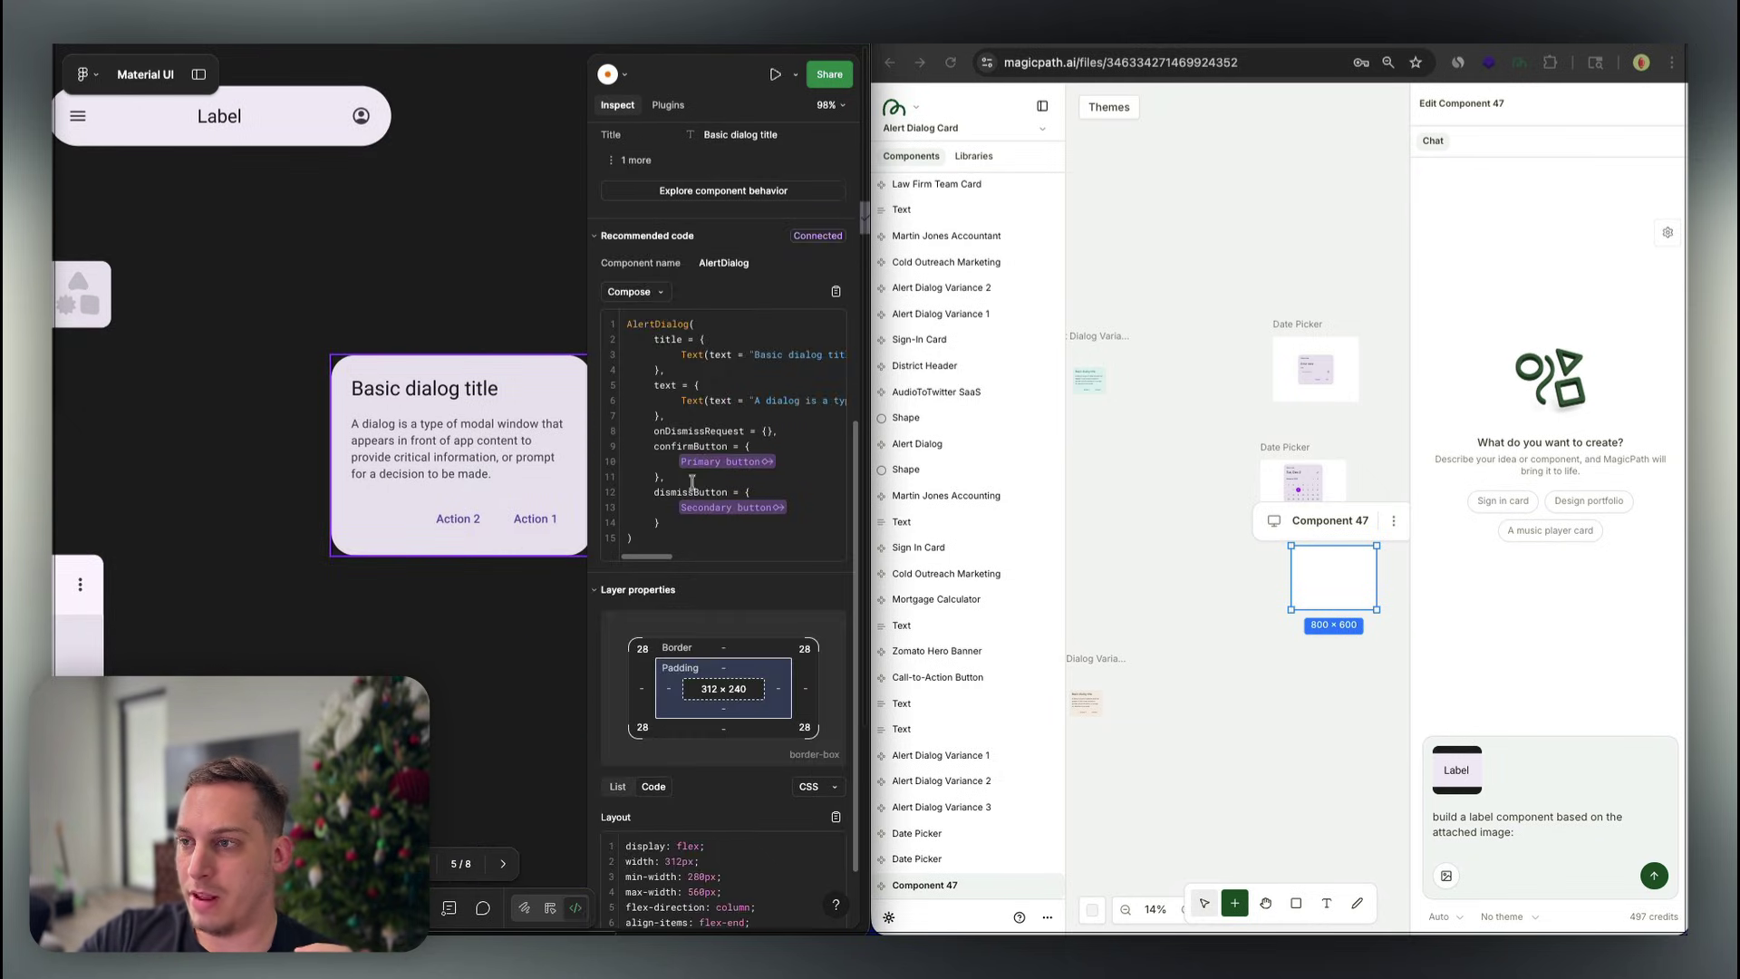
{"action": "scroll", "coordinate": [692, 482], "scroll_direction": "down", "scroll_amount": 5}
{"action": "scroll", "coordinate": [707, 499], "scroll_direction": "up", "scroll_amount": 8}
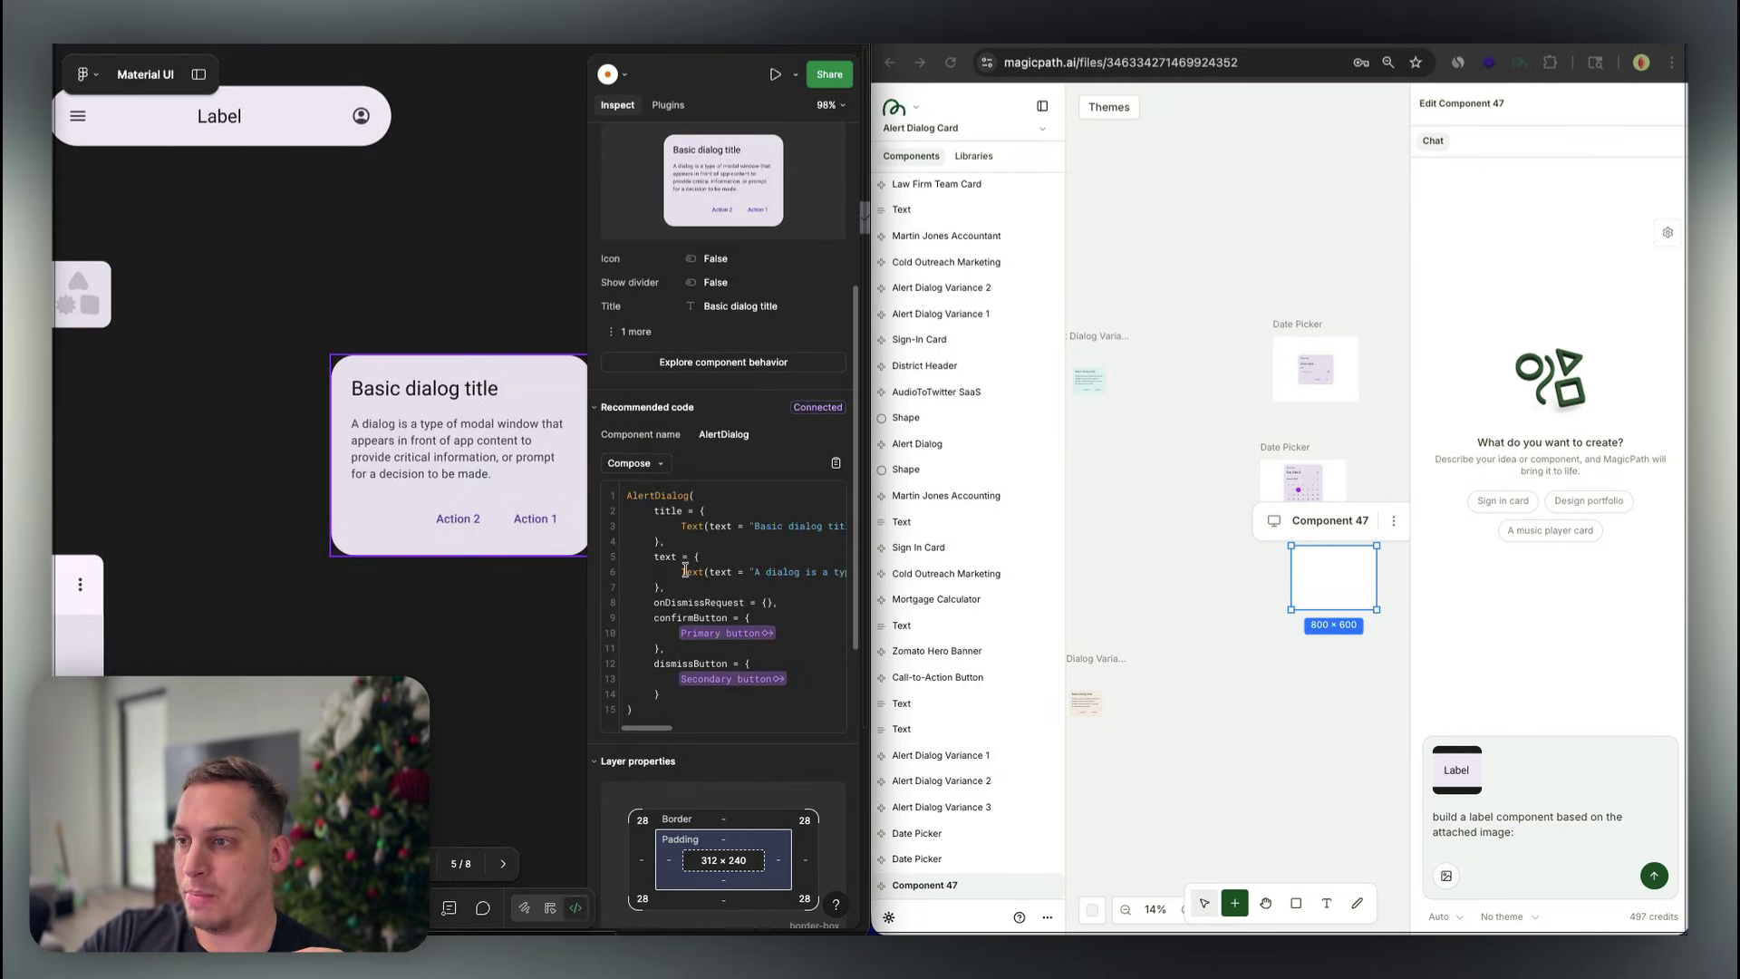
{"action": "left_click", "coordinate": [715, 516]}
{"action": "left_click", "coordinate": [400, 224]}
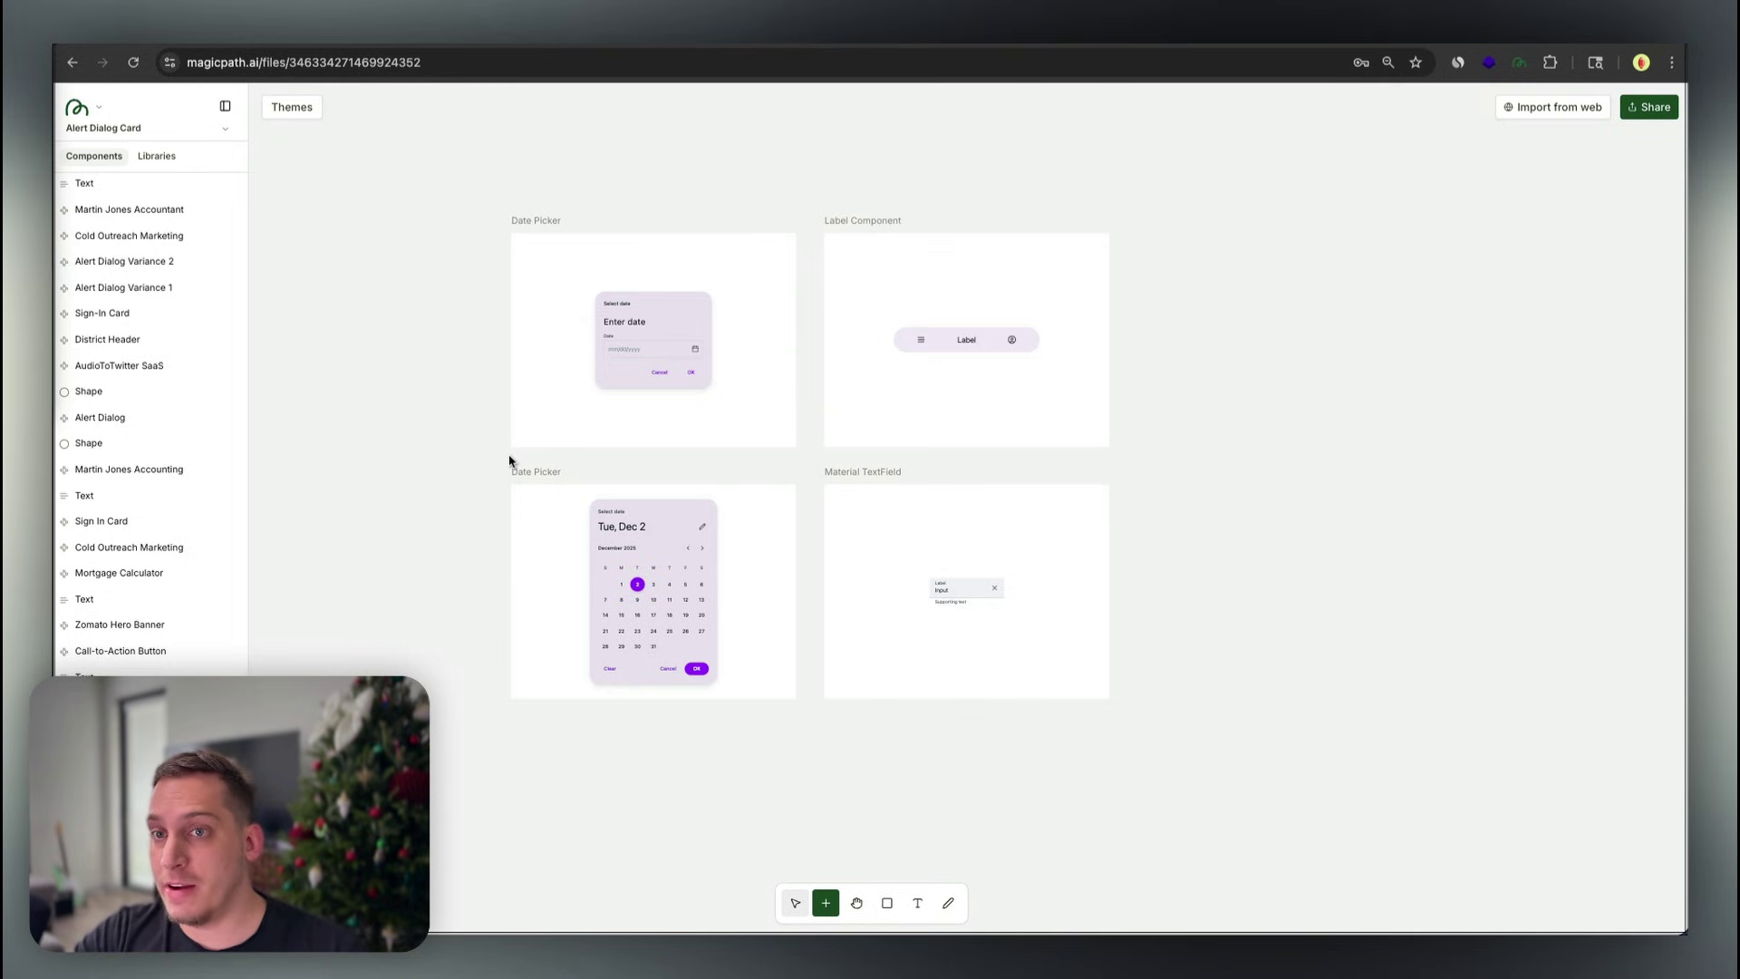
Select the full calendar Date Picker and start a connected flow child component below it
{"action": "scroll", "coordinate": [850, 415], "scroll_direction": "up", "scroll_amount": 3}
{"action": "scroll", "coordinate": [850, 415], "scroll_direction": "right", "scroll_amount": 3}
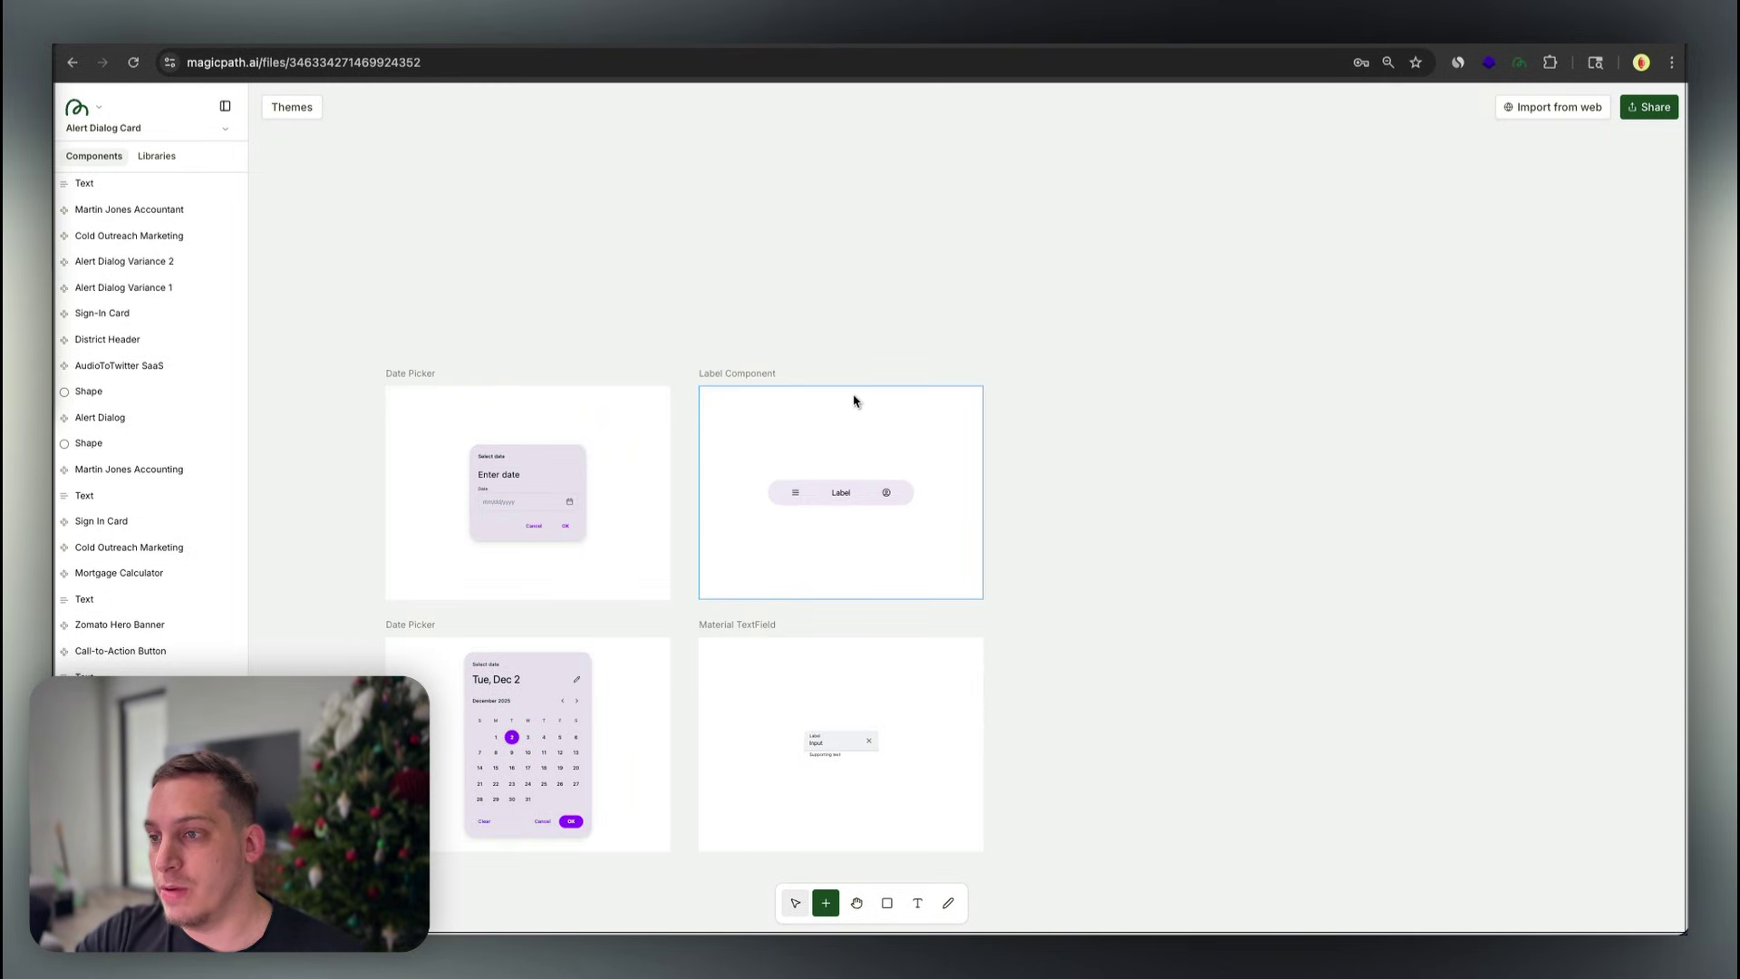
{"action": "scroll", "coordinate": [852, 403], "scroll_direction": "down", "scroll_amount": 1}
{"action": "scroll", "coordinate": [852, 403], "scroll_direction": "left", "scroll_amount": 1}
{"action": "left_click", "coordinate": [692, 657]}
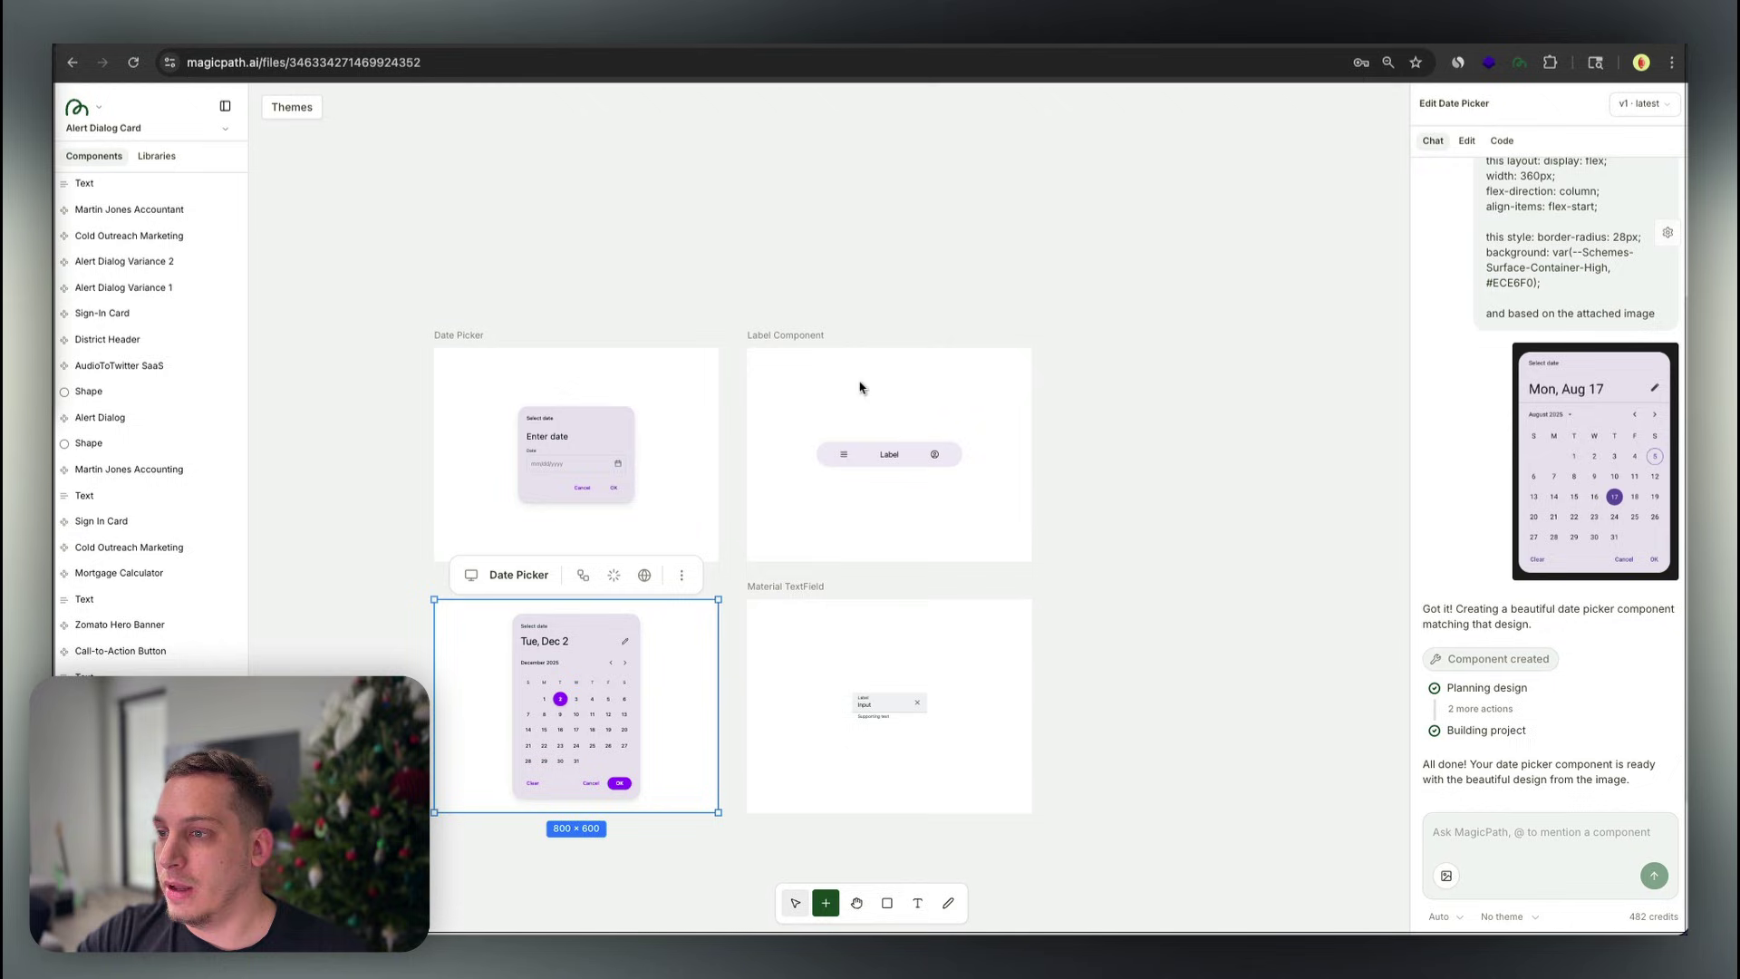
{"action": "scroll", "coordinate": [603, 549], "scroll_direction": "up", "scroll_amount": 5}
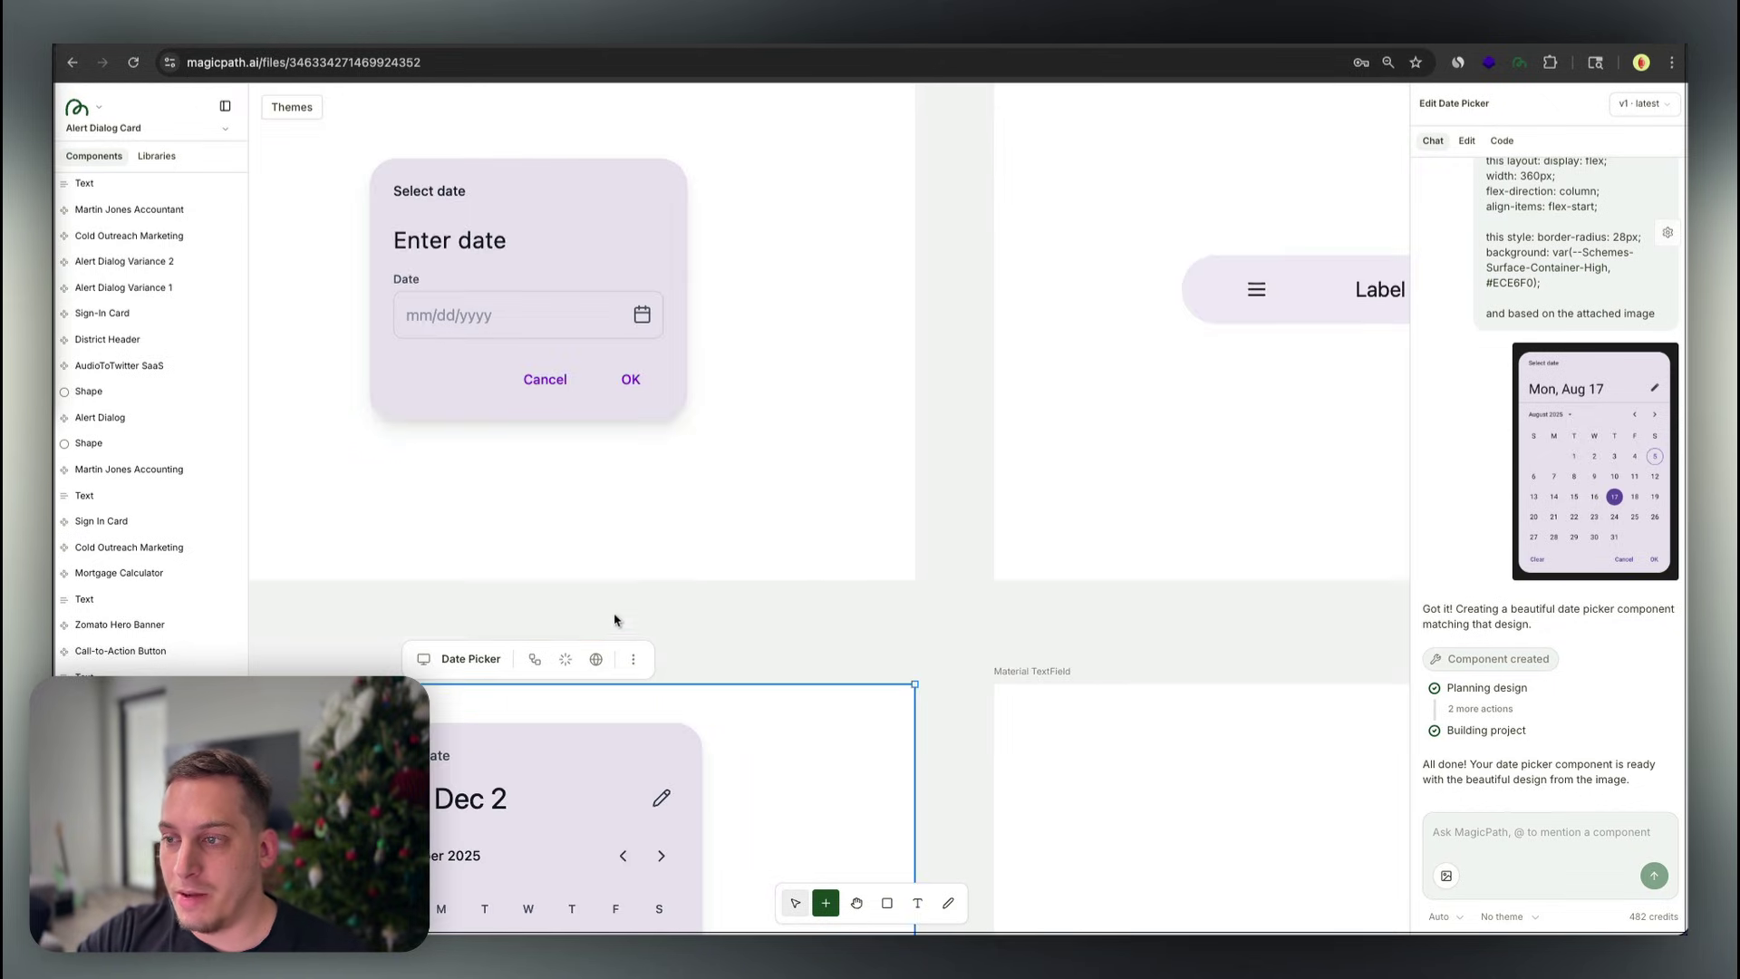
{"action": "scroll", "coordinate": [634, 602], "scroll_direction": "up", "scroll_amount": 3}
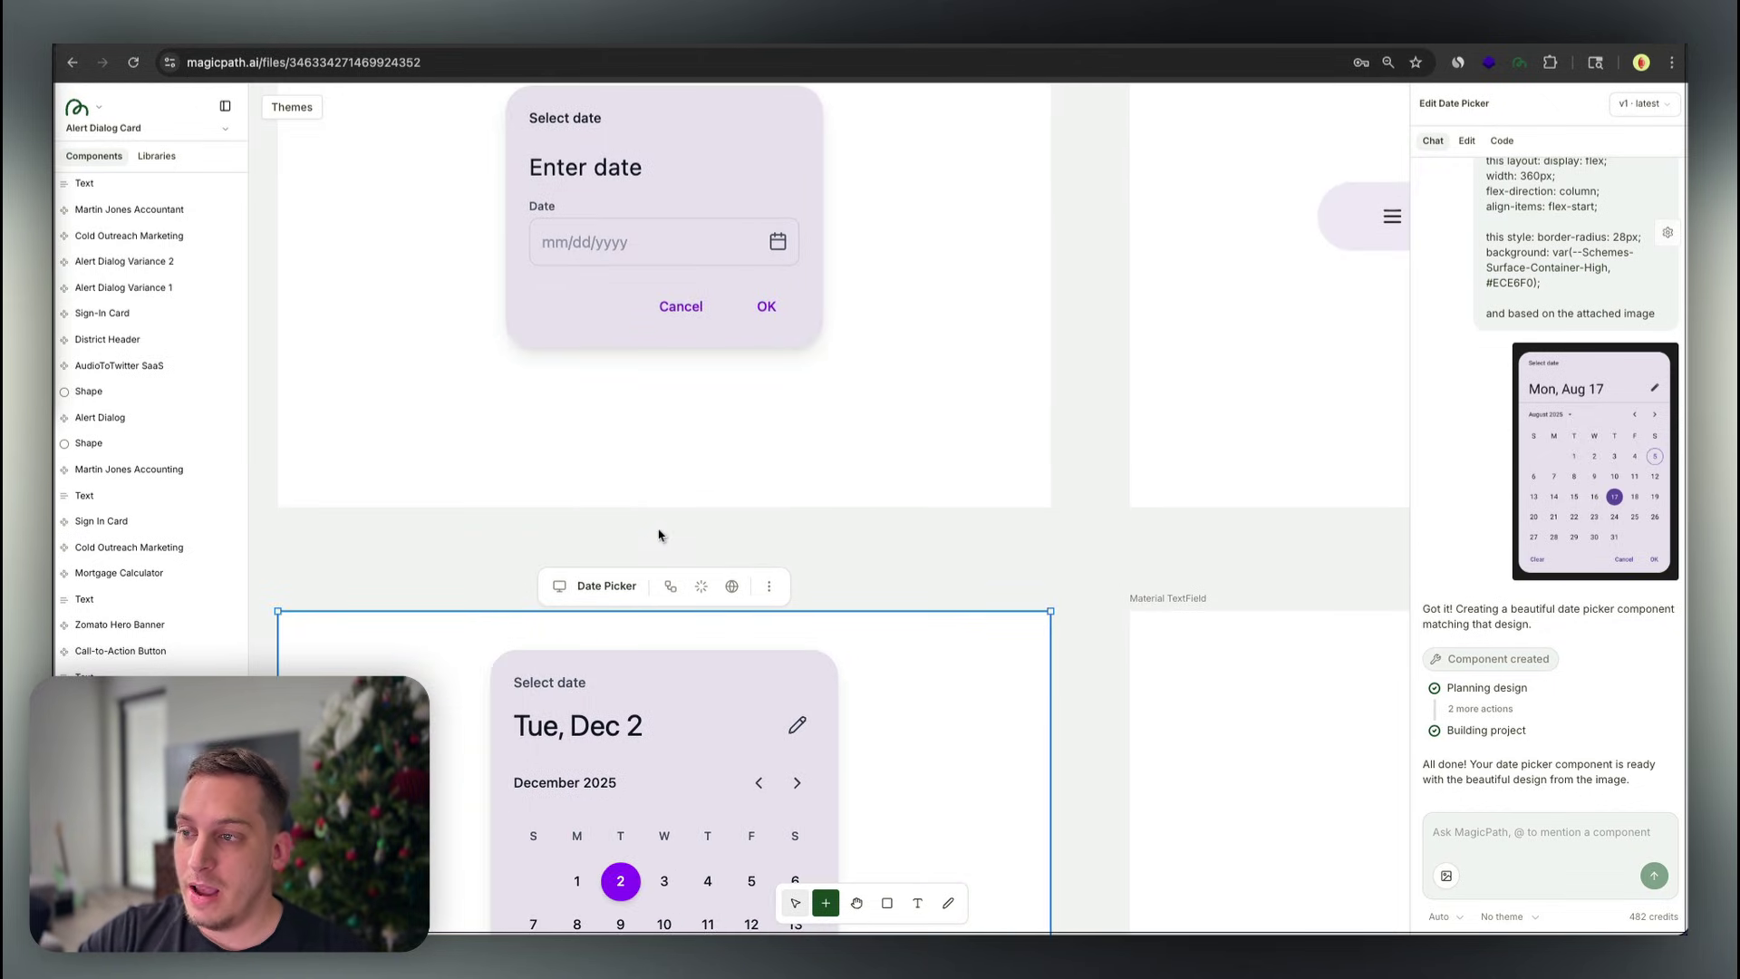
{"action": "scroll", "coordinate": [655, 539], "scroll_direction": "down", "scroll_amount": 5}
{"action": "left_click", "coordinate": [625, 546]}
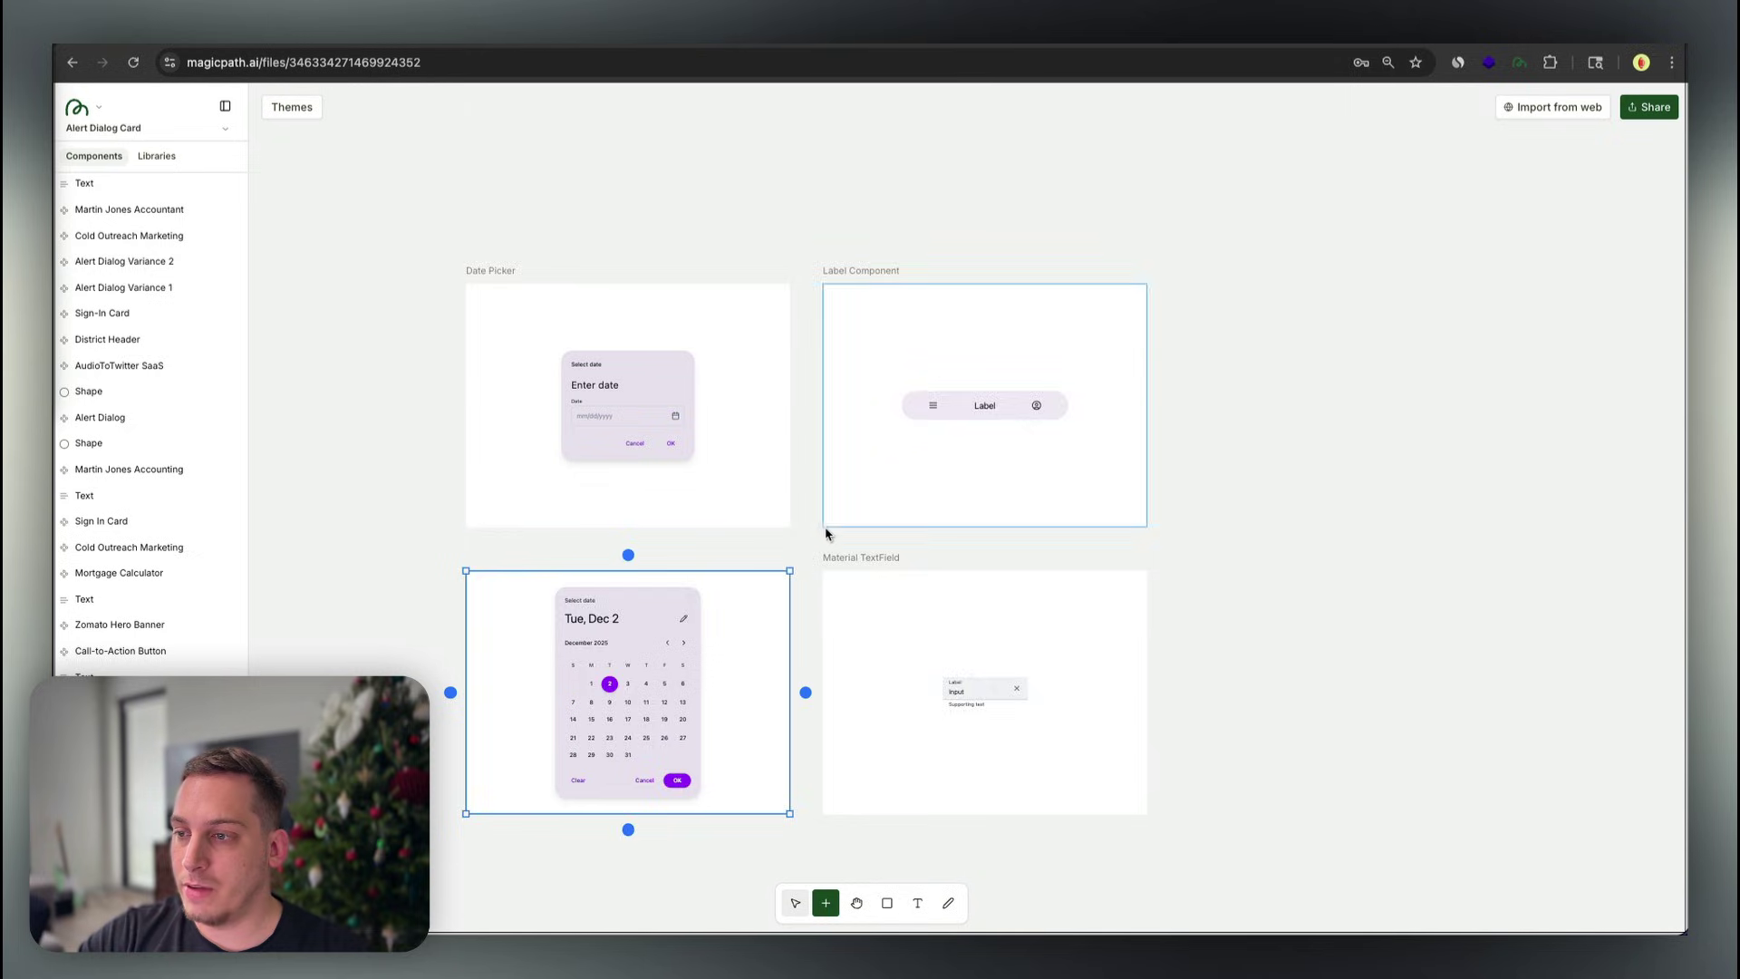
{"action": "left_click", "coordinate": [623, 664]}
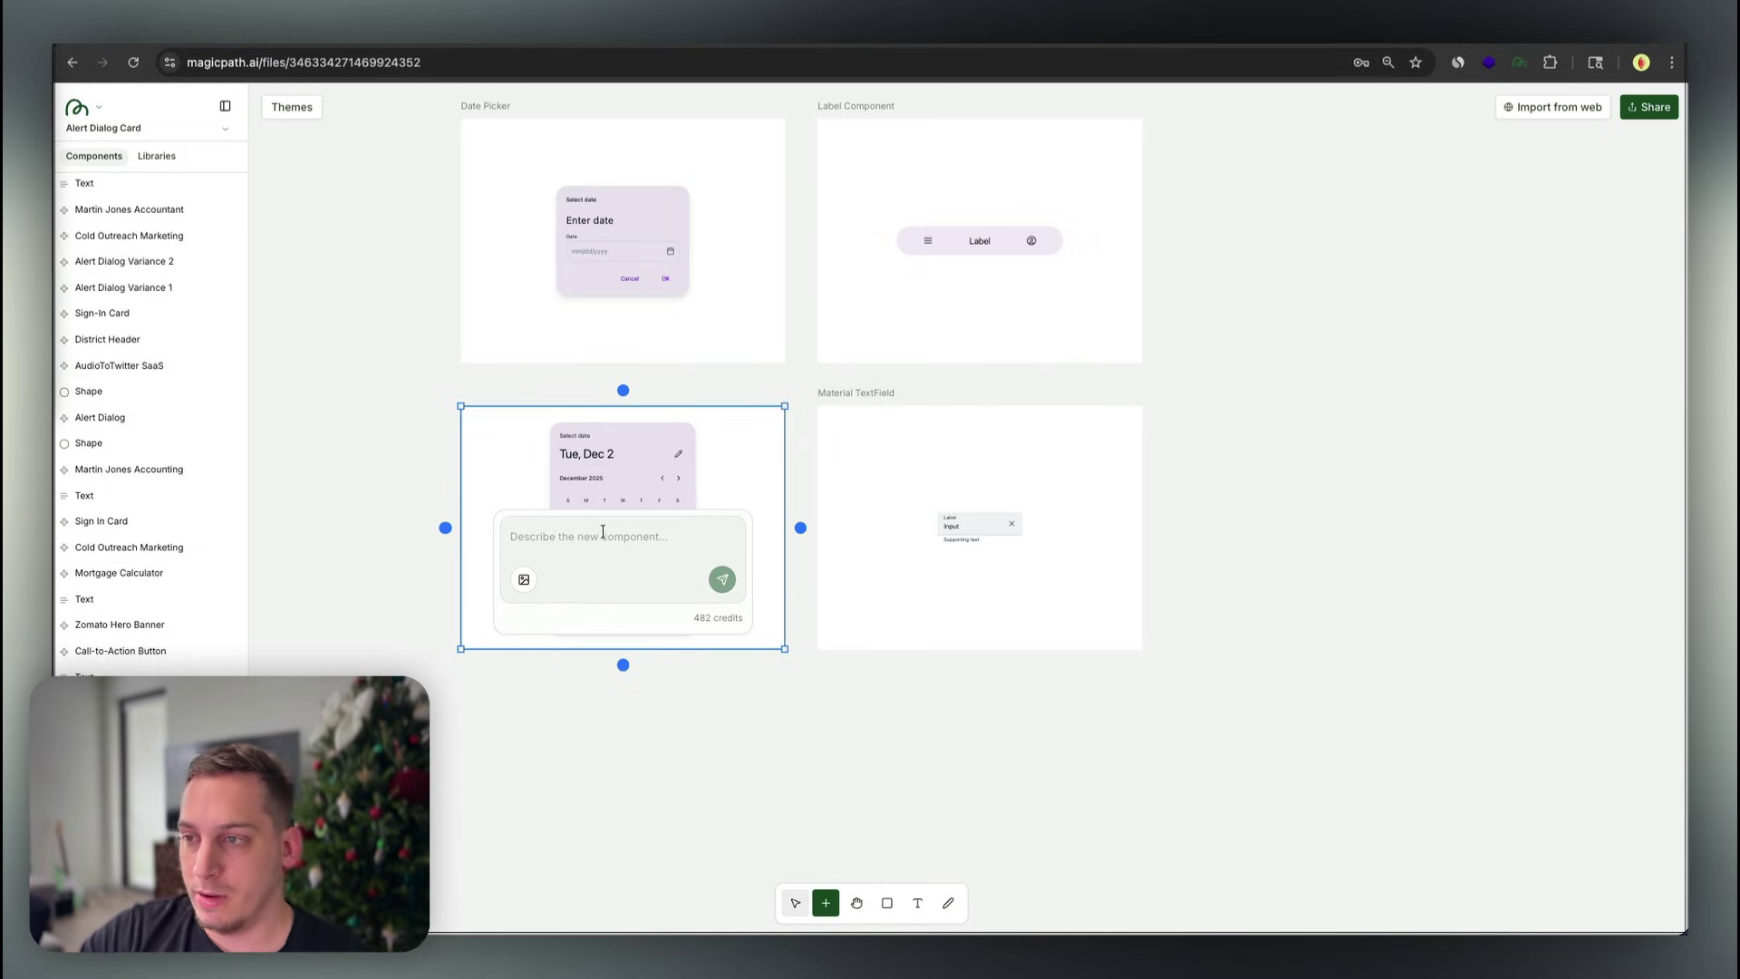
Generate a Wireless Headphones product card priced $299.99 and move it up and right
{"action": "type", "text": "create a product"}
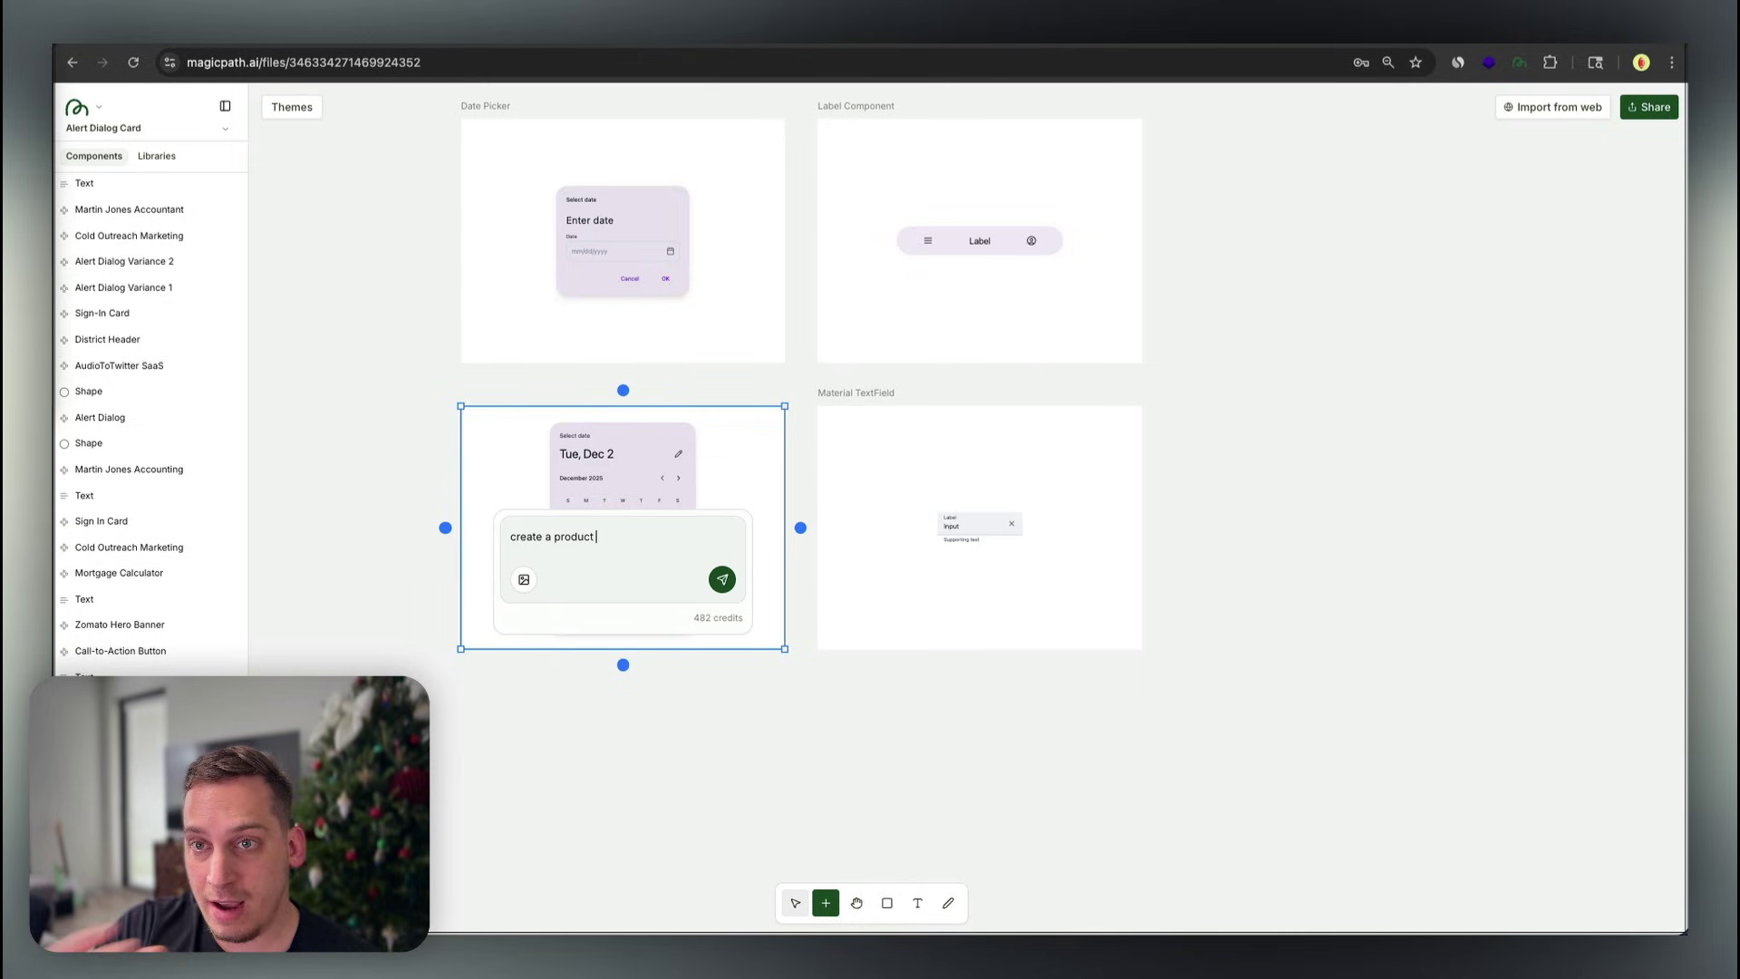
{"action": "key", "text": "ctrl+a"}
{"action": "type", "text": "create a small product card with an image, a title text, description text and a pricing tag"}
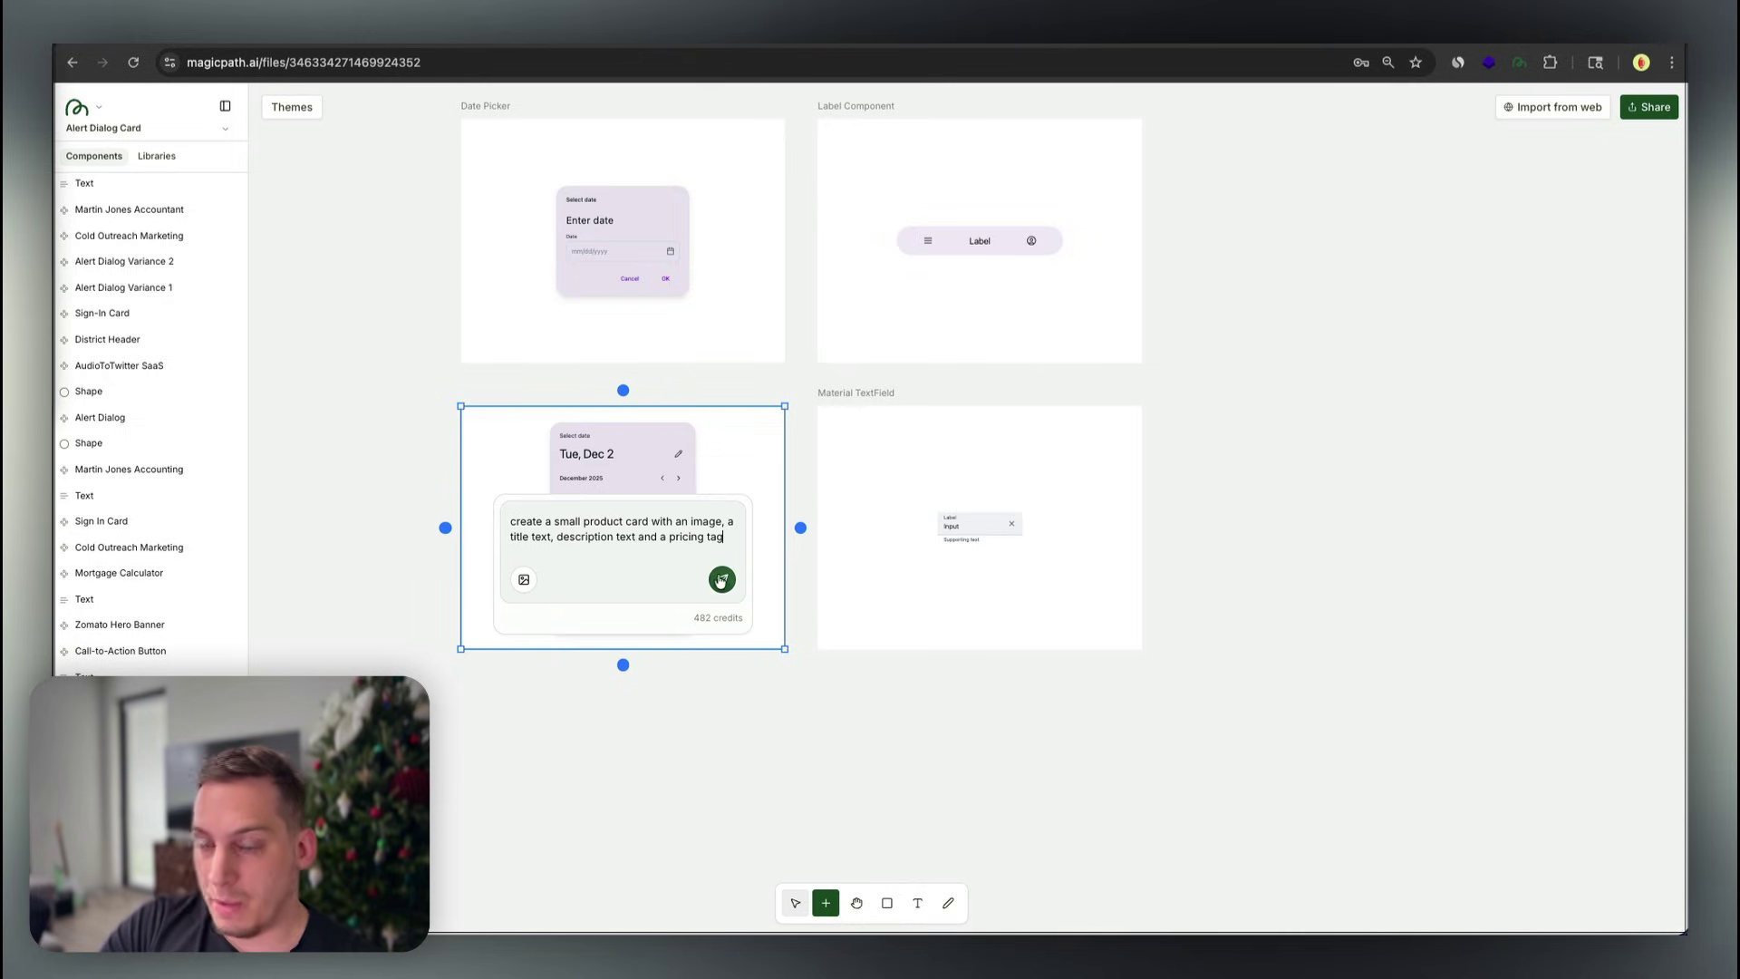
{"action": "left_click", "coordinate": [722, 581]}
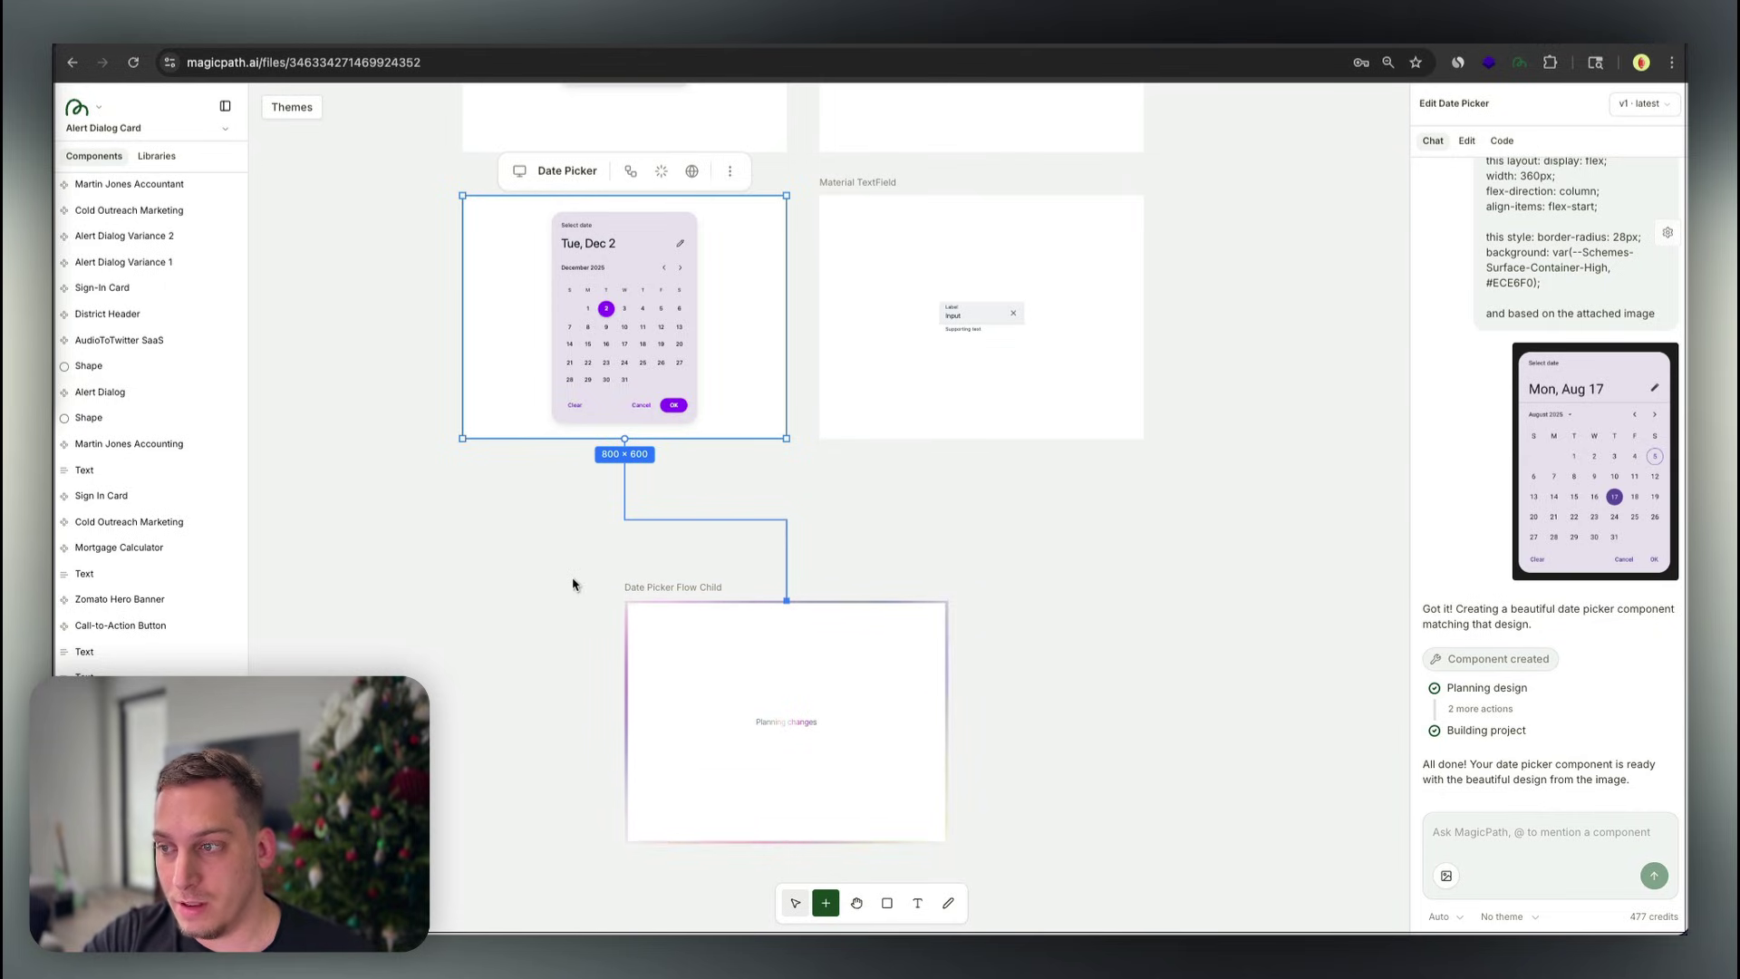
{"action": "left_click_drag", "start_coordinate": [665, 506], "coordinate": [797, 424]}
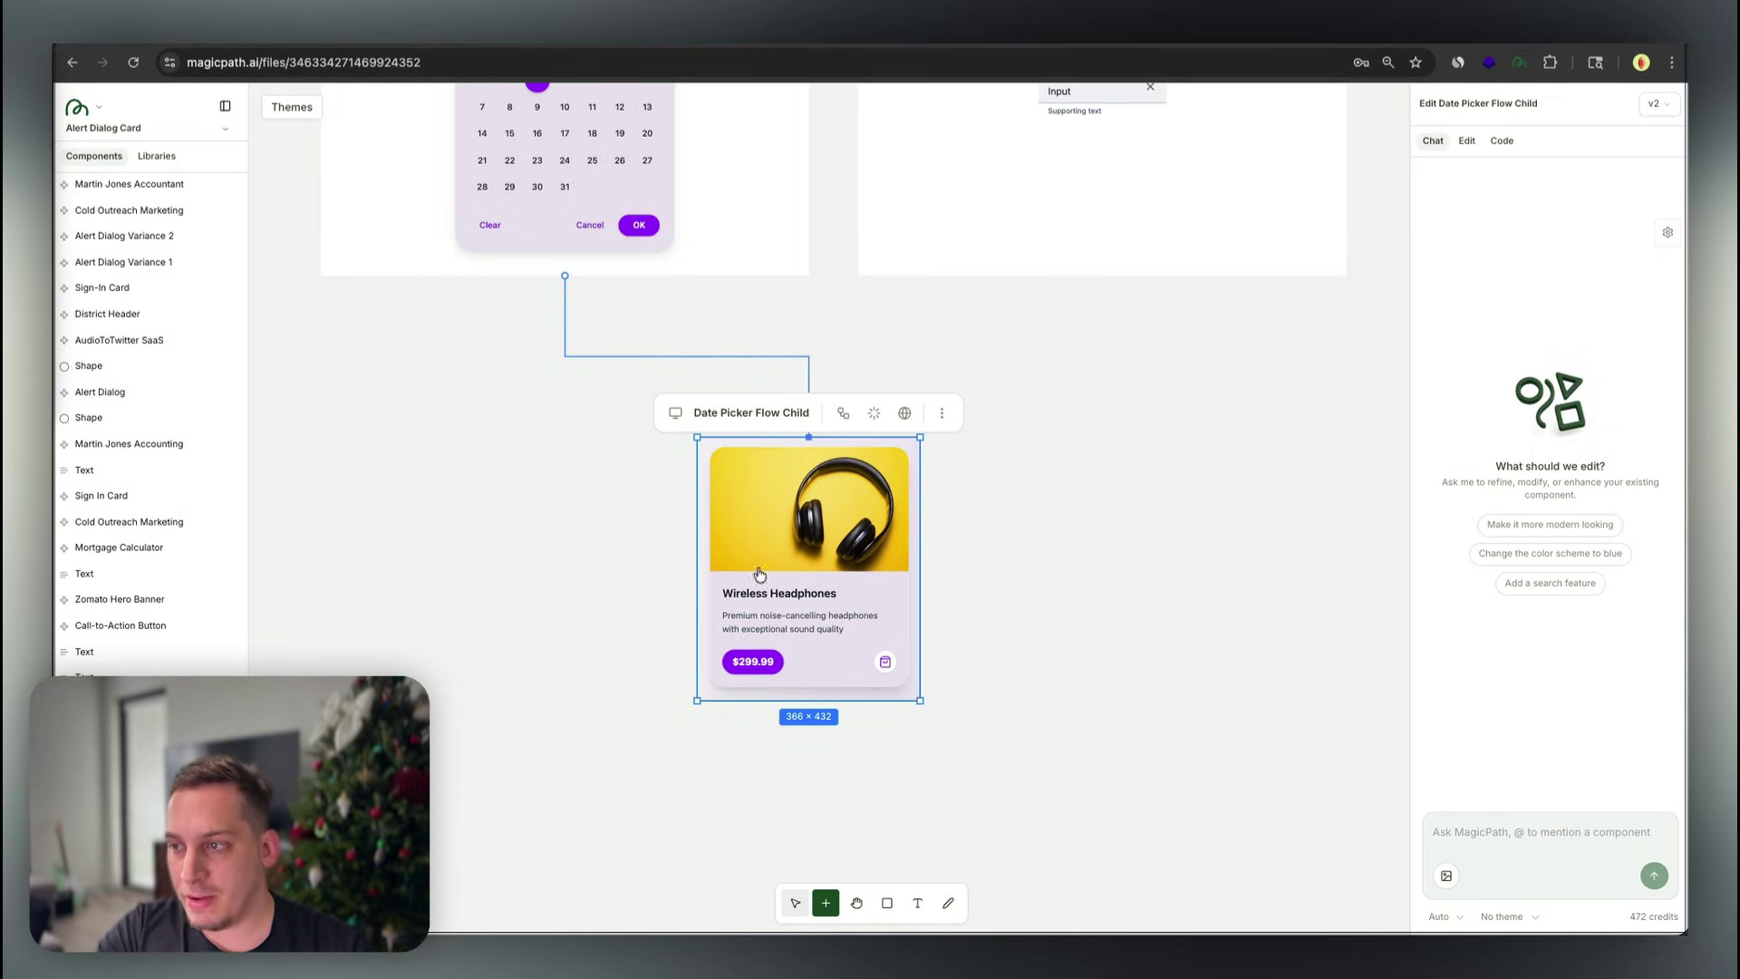
Run the Timer component for about two seconds and pause it at 00:02
{"action": "scroll", "coordinate": [620, 582], "scroll_direction": "up", "scroll_amount": 2}
{"action": "scroll", "coordinate": [620, 582], "scroll_direction": "up", "scroll_amount": 5}
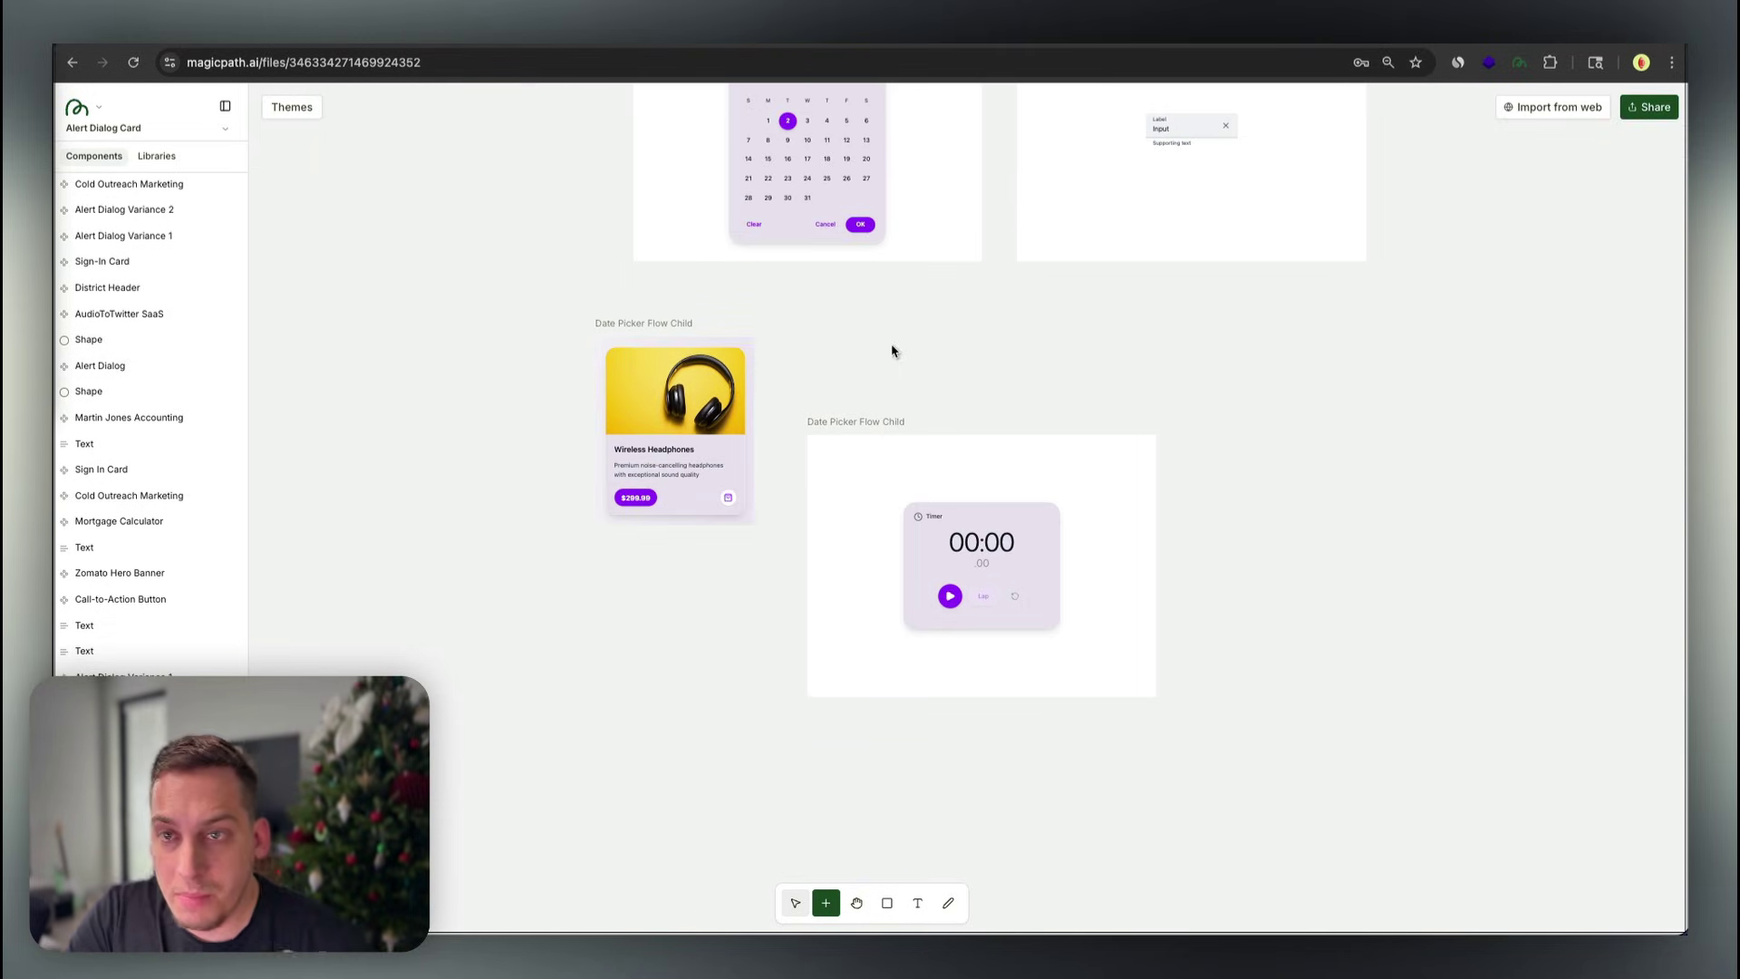
{"action": "left_click", "coordinate": [952, 595]}
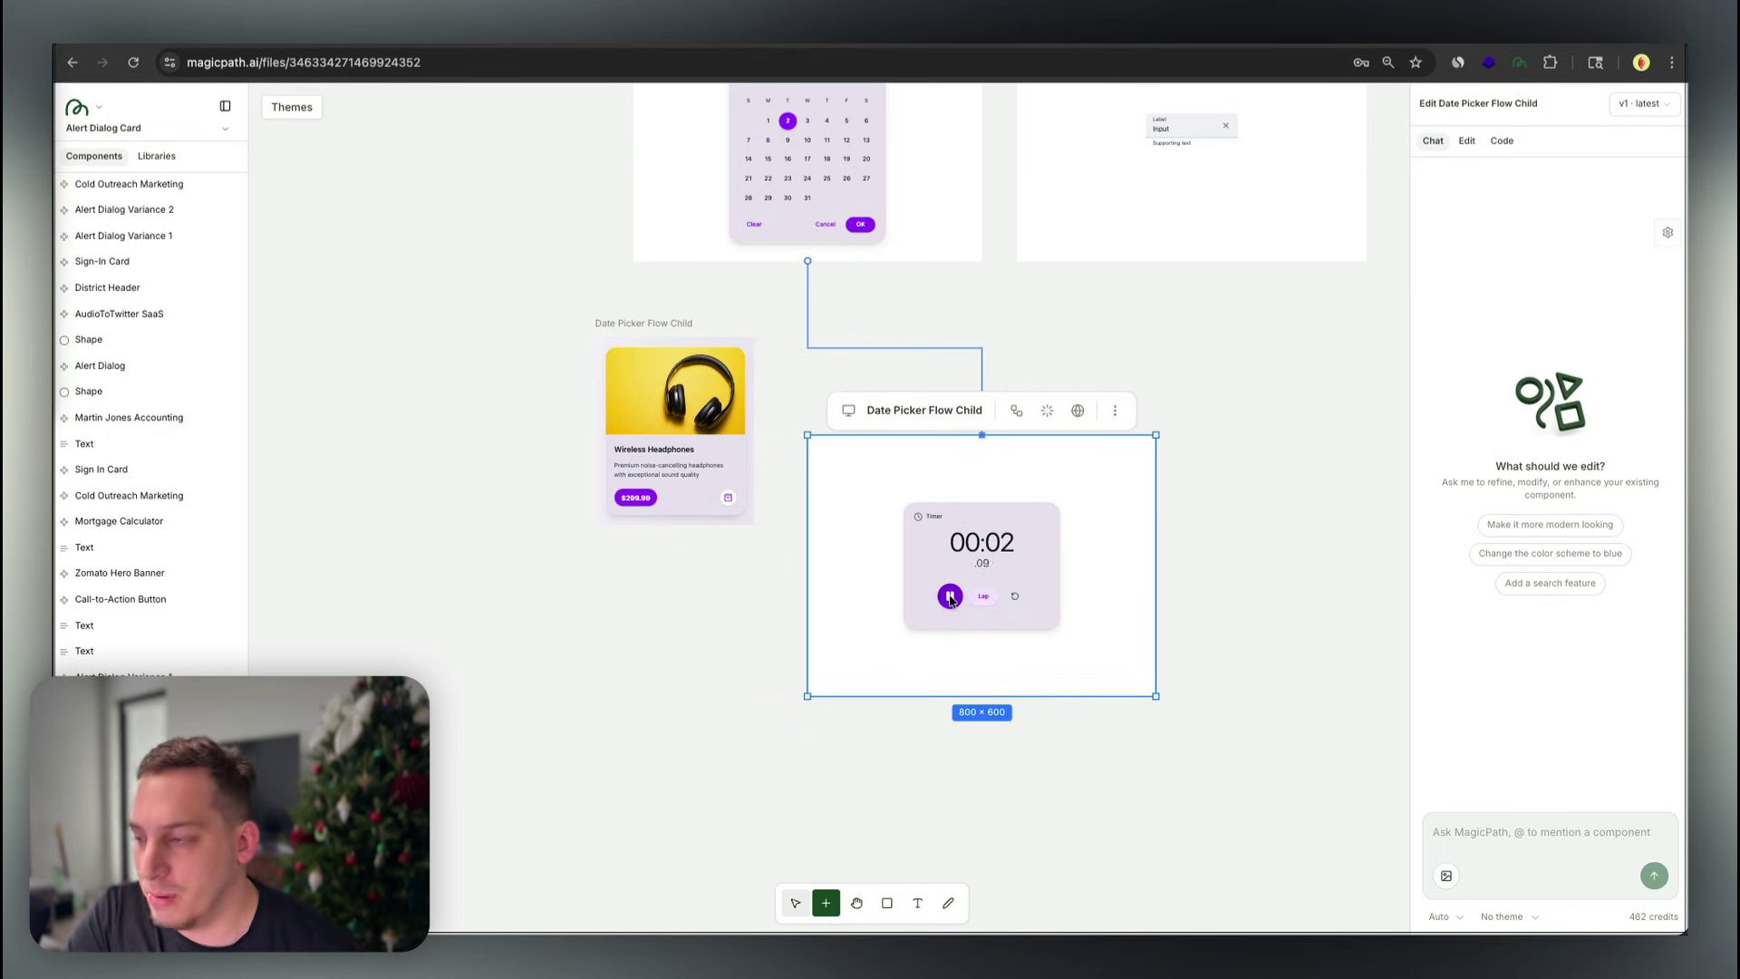
{"action": "left_click", "coordinate": [950, 597]}
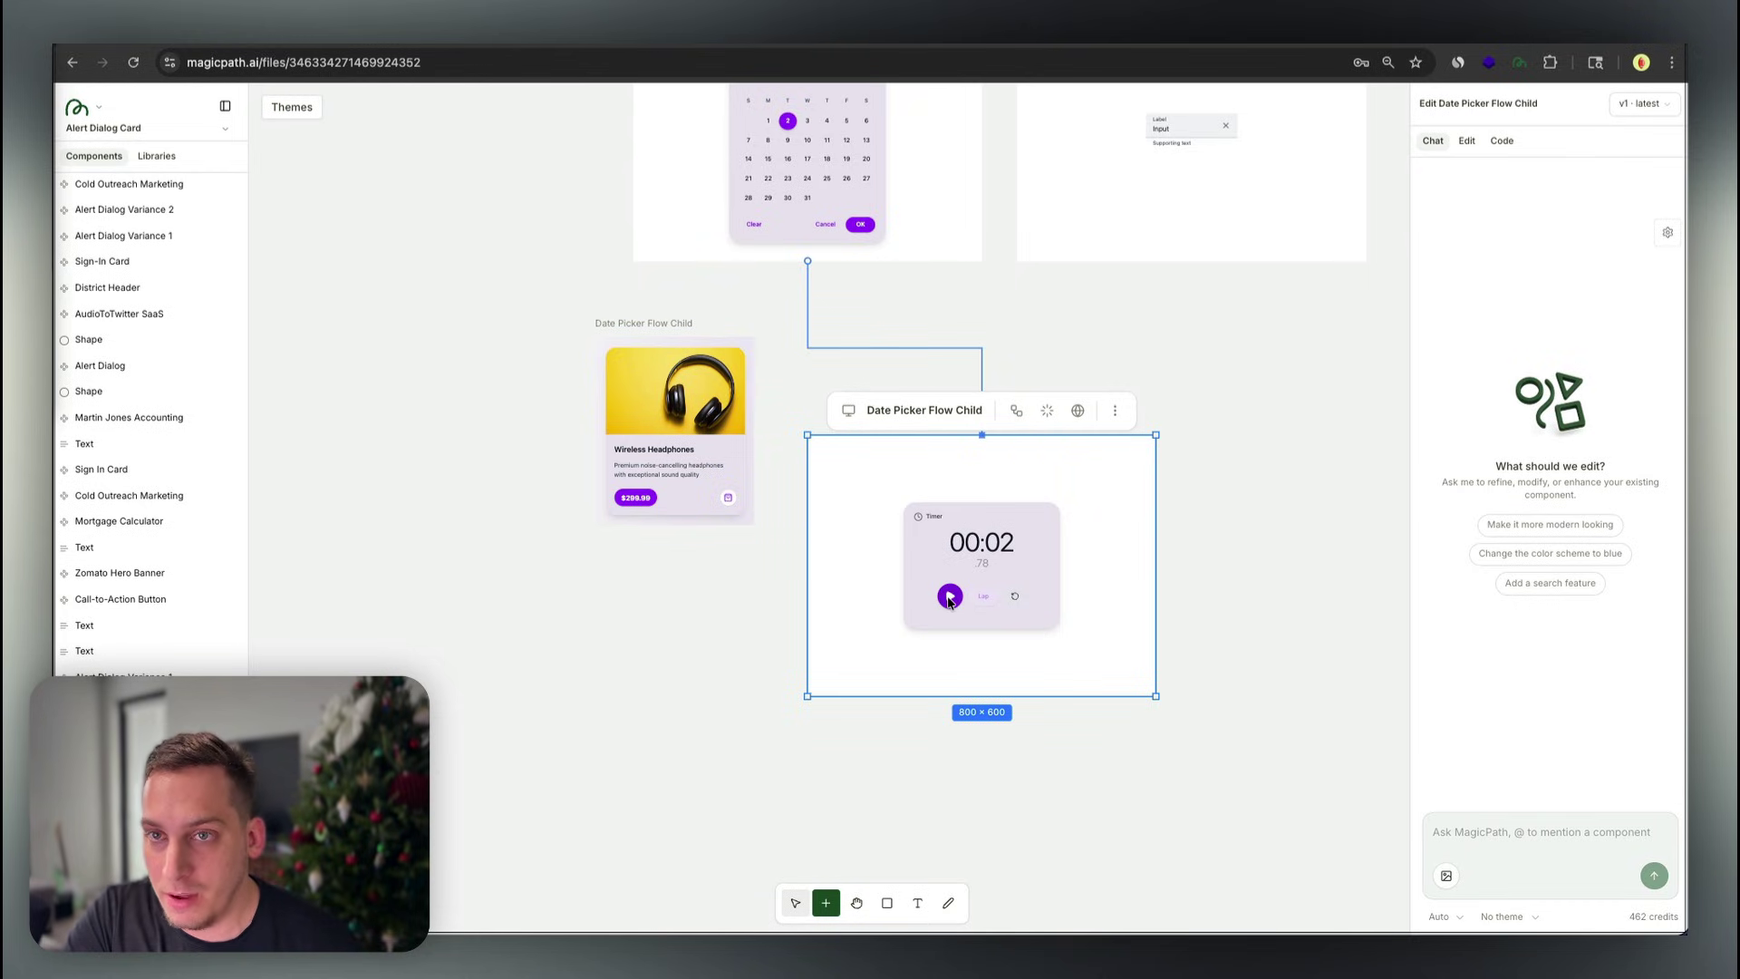
{"action": "left_click", "coordinate": [656, 548]}
{"action": "scroll", "coordinate": [656, 547], "scroll_direction": "down", "scroll_amount": 5}
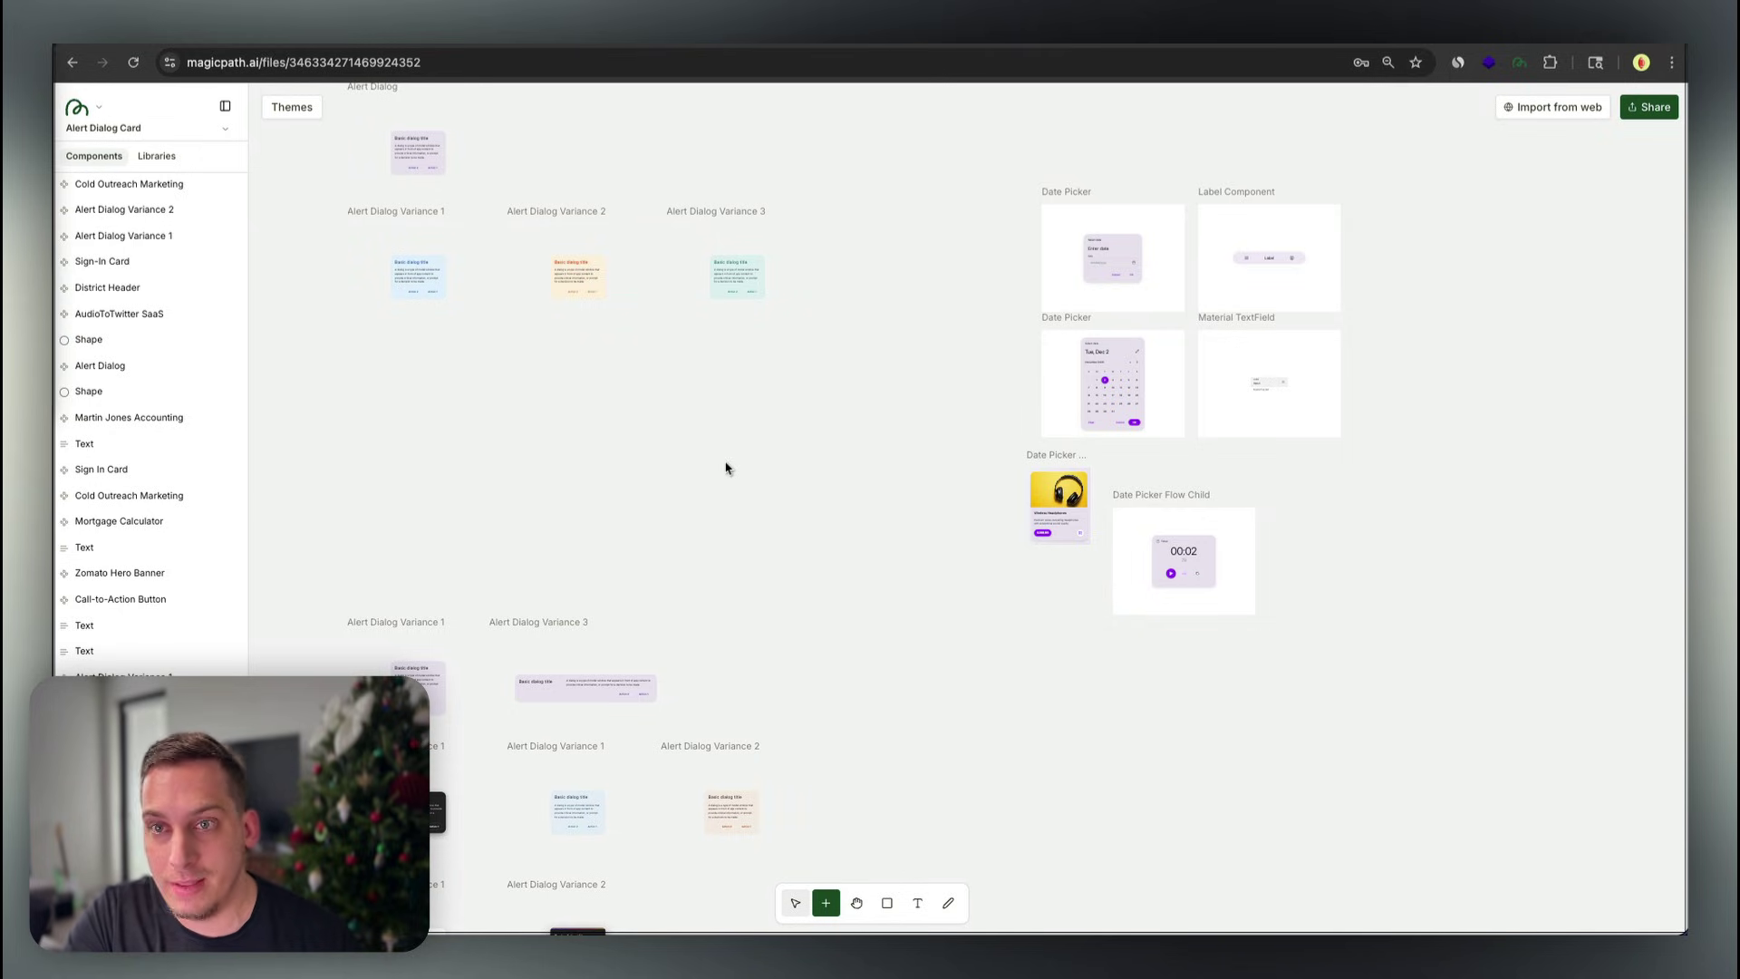
Add a new frame beside the cards and size it to the Browser preset, 1440×1644
{"action": "scroll", "coordinate": [725, 467], "scroll_direction": "up", "scroll_amount": 3}
{"action": "left_click", "coordinate": [943, 436]}
{"action": "left_click_drag", "start_coordinate": [921, 317], "coordinate": [942, 332]}
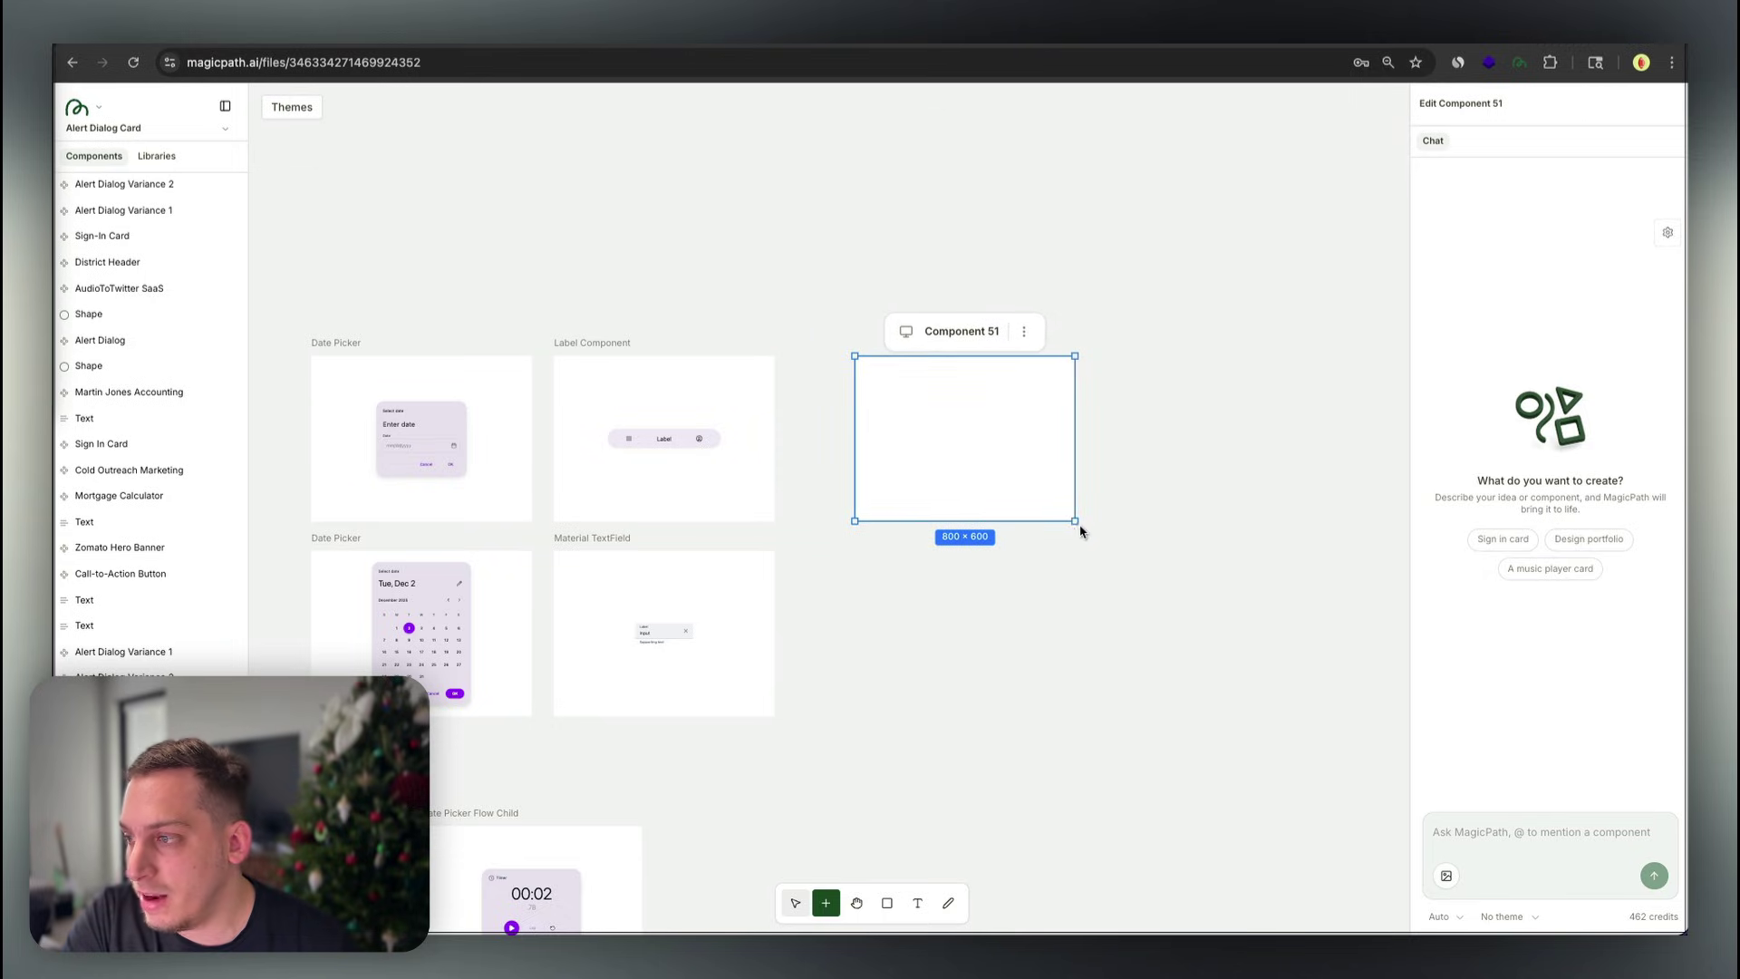
{"action": "left_click_drag", "start_coordinate": [1081, 531], "coordinate": [1301, 717]}
{"action": "left_click", "coordinate": [1021, 332]}
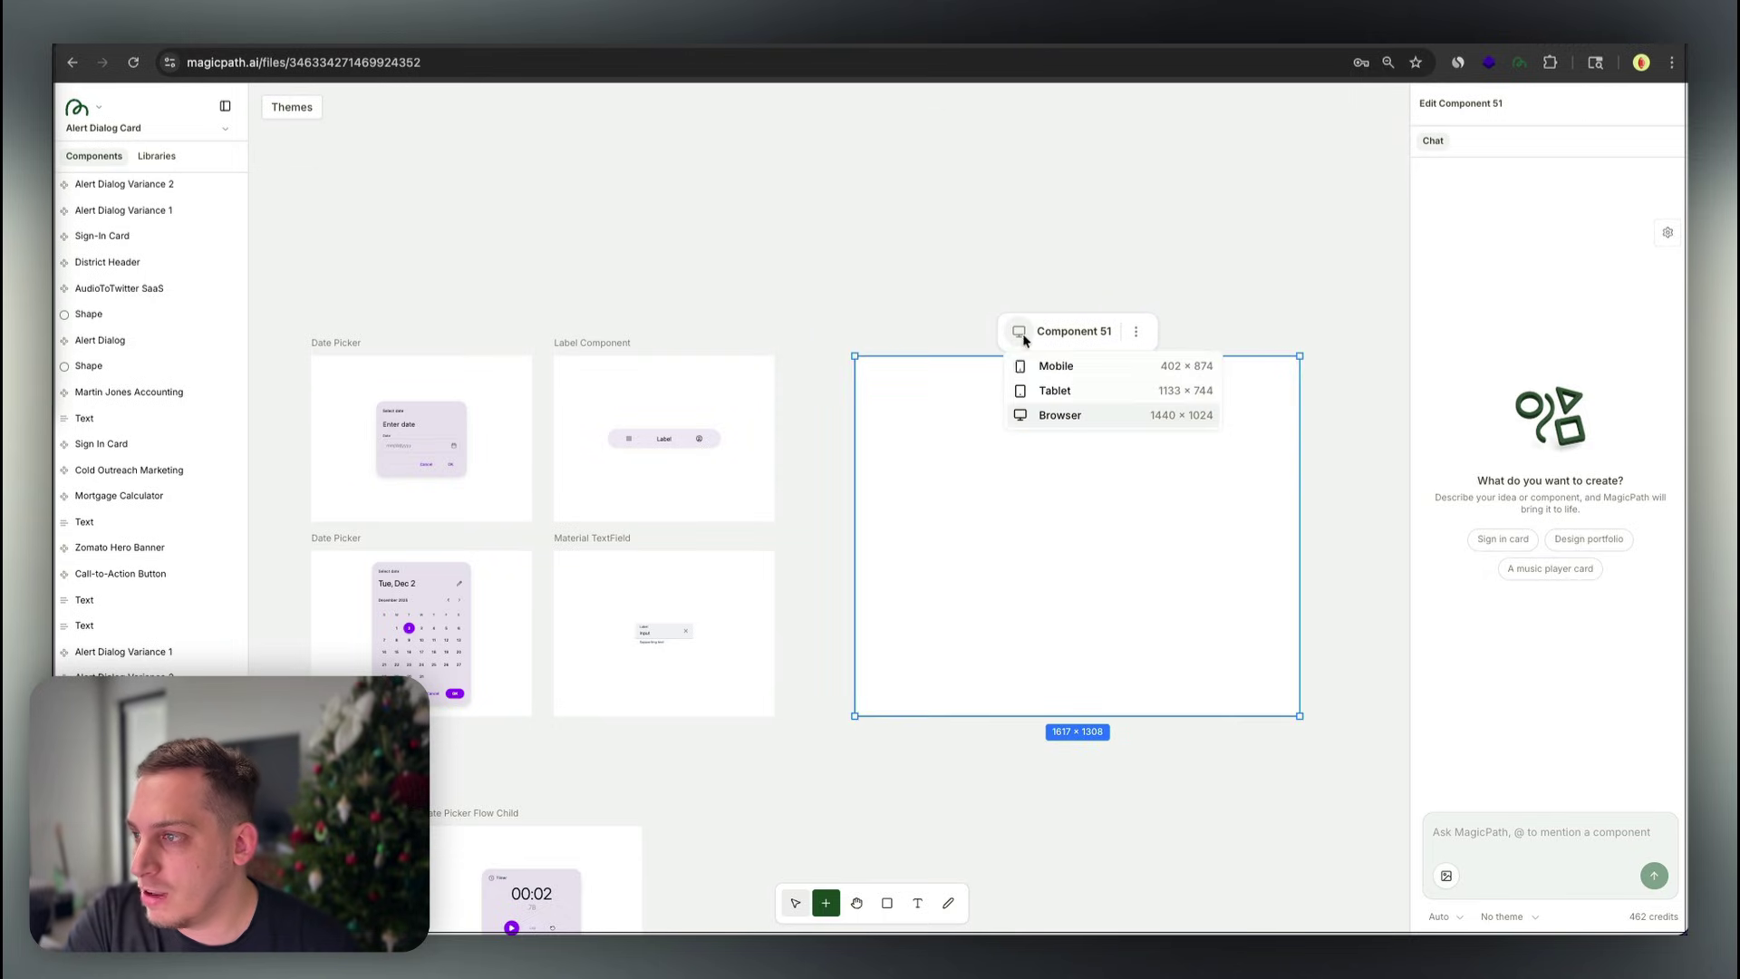
{"action": "left_click", "coordinate": [1020, 414]}
{"action": "left_click_drag", "start_coordinate": [1159, 639], "coordinate": [1166, 808]}
Choose Gemini-3-pro as the generation model
{"action": "left_click", "coordinate": [1441, 917]}
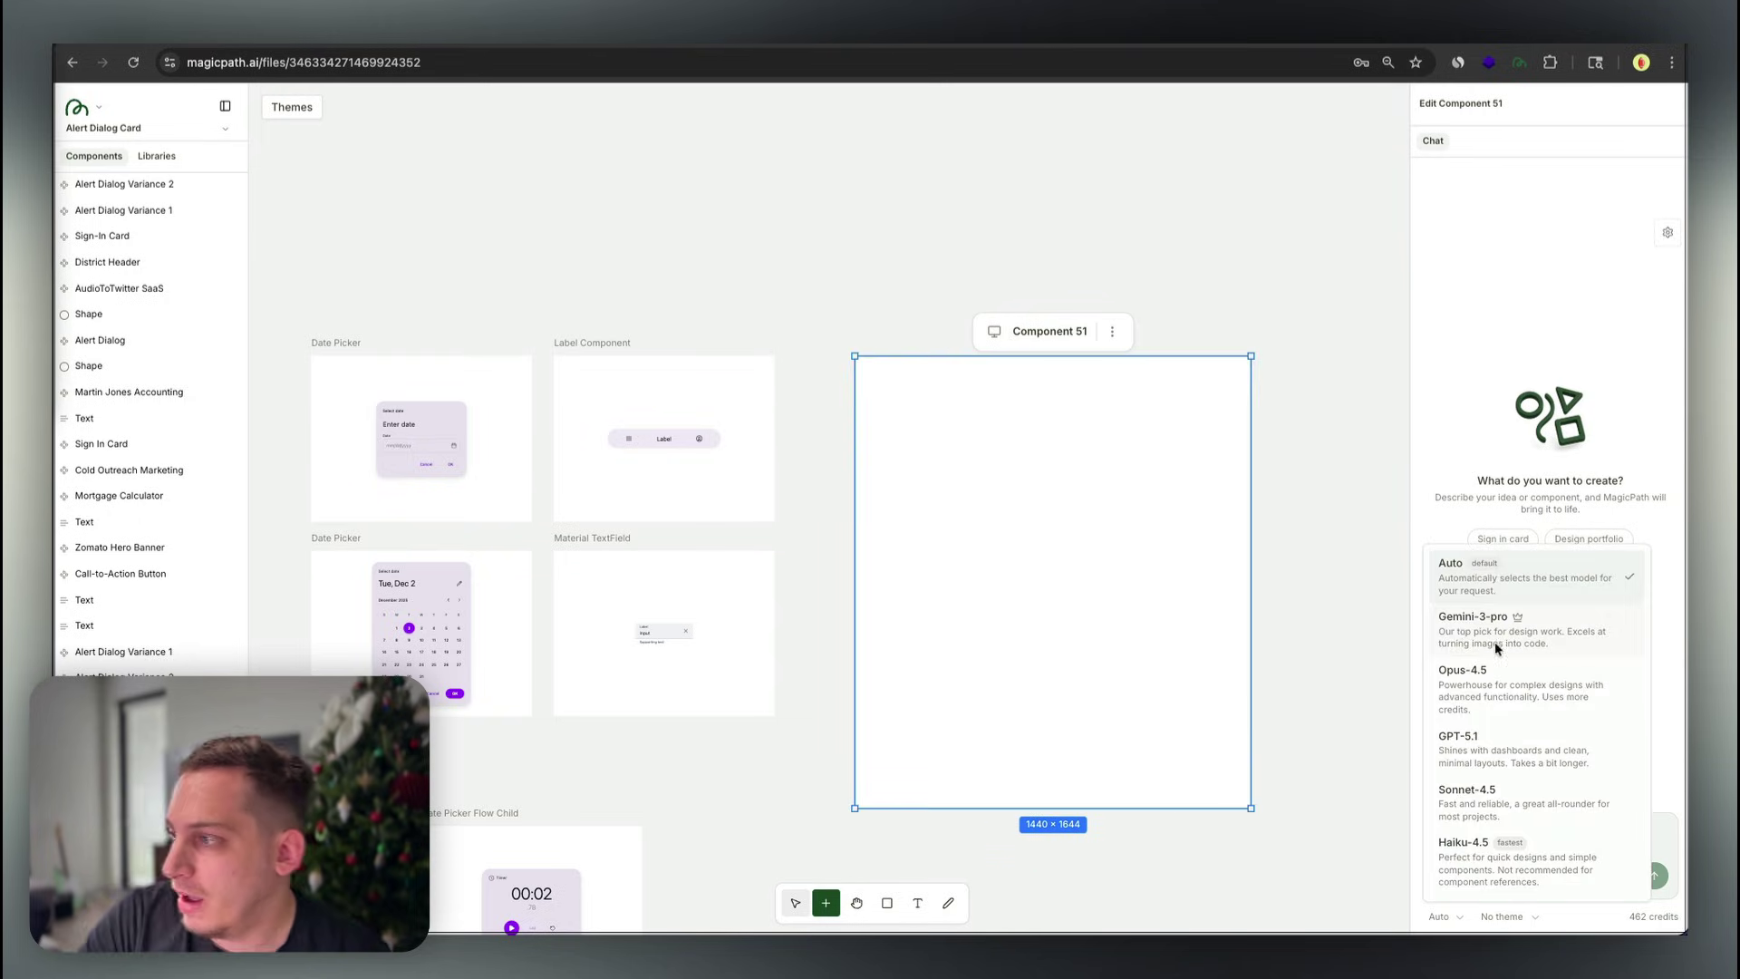
{"action": "left_click", "coordinate": [1466, 632]}
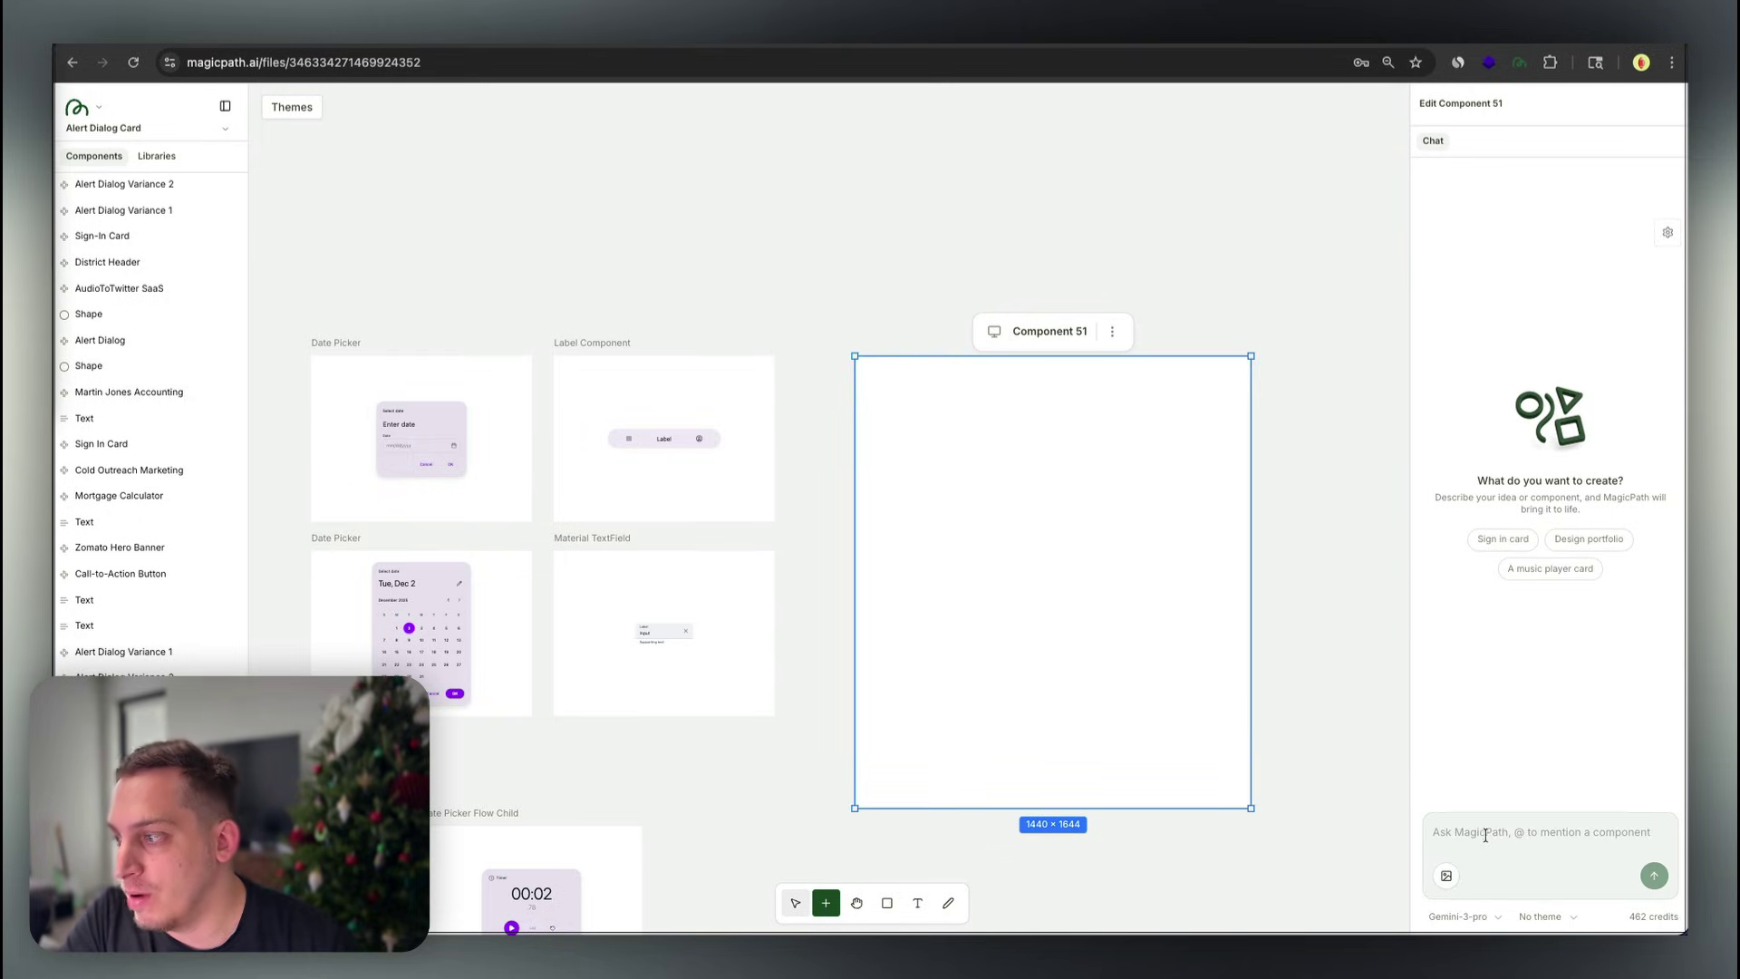
{"action": "left_click", "coordinate": [1493, 915]}
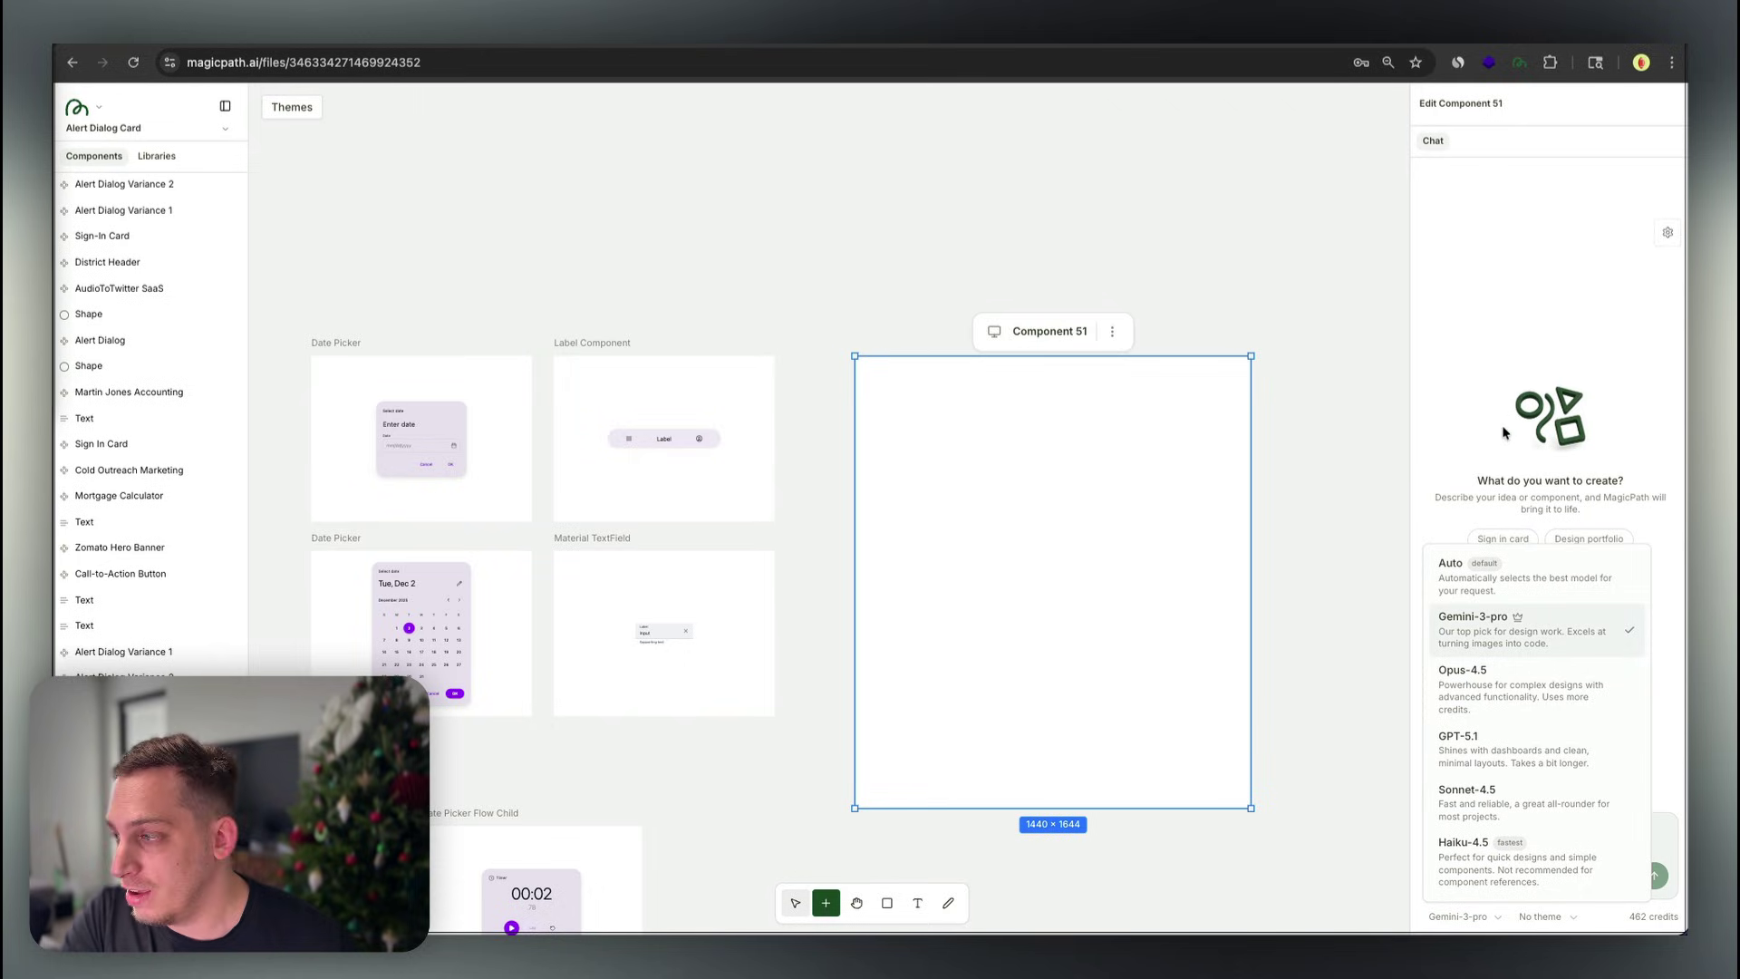
{"action": "left_click", "coordinate": [1428, 427]}
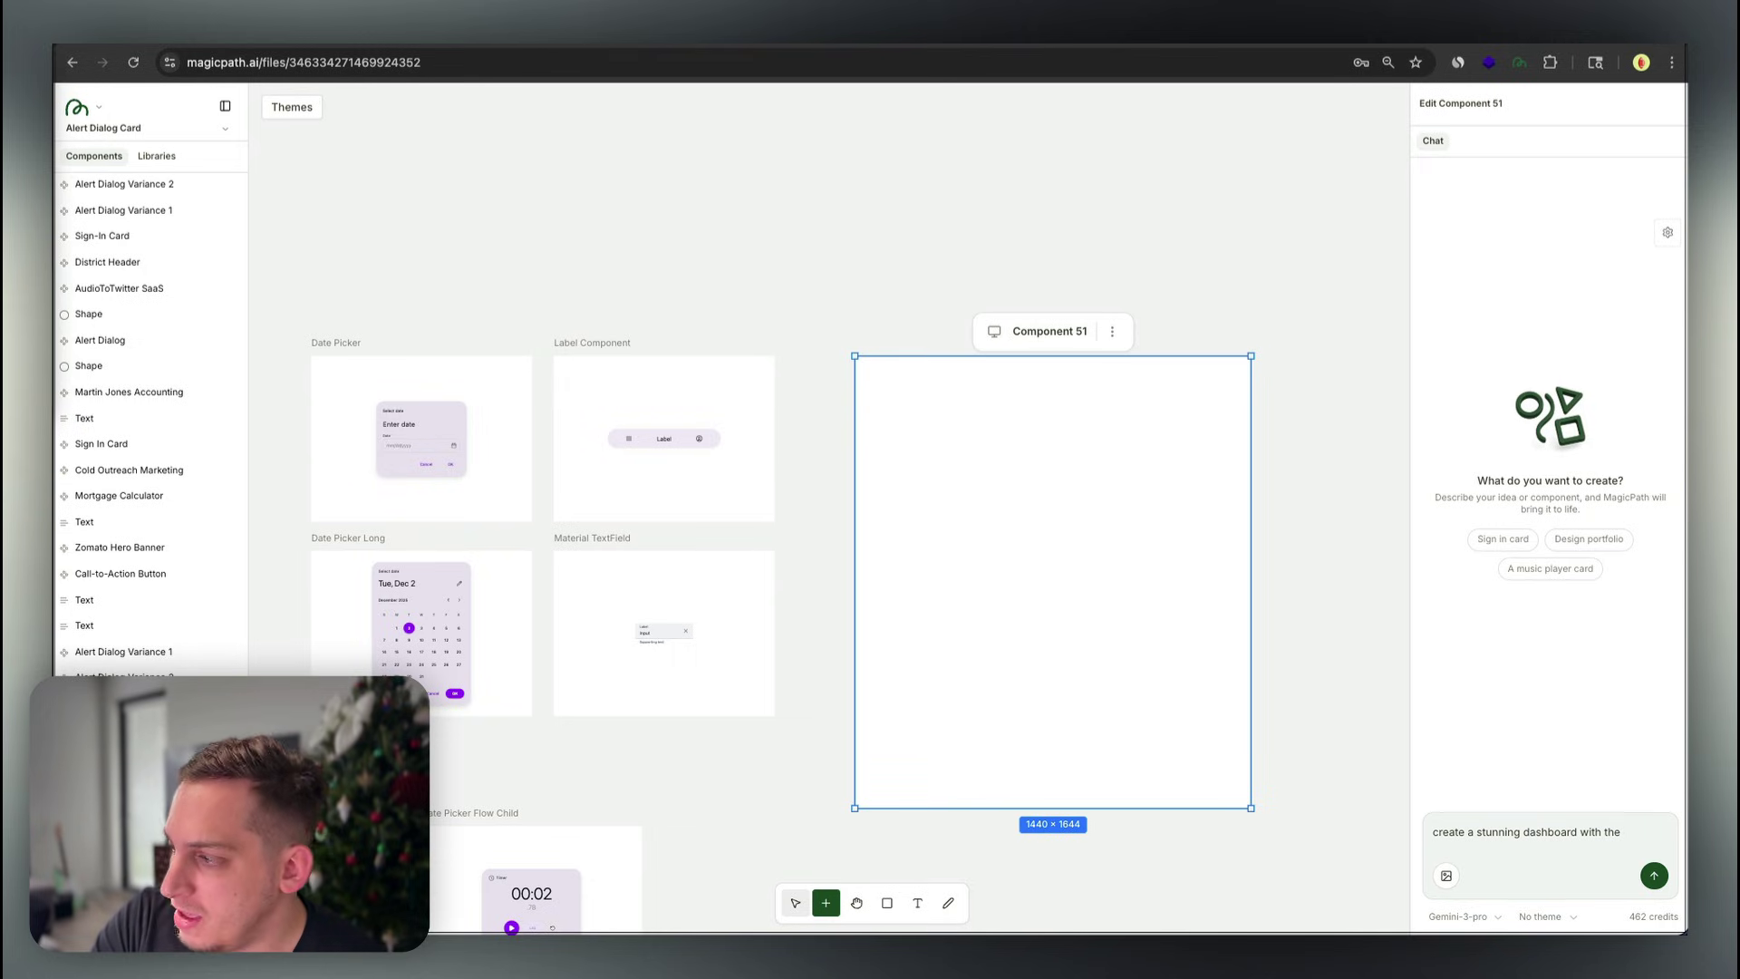
{"action": "type", "text": "@"}
{"action": "type", "text": "date pick"}
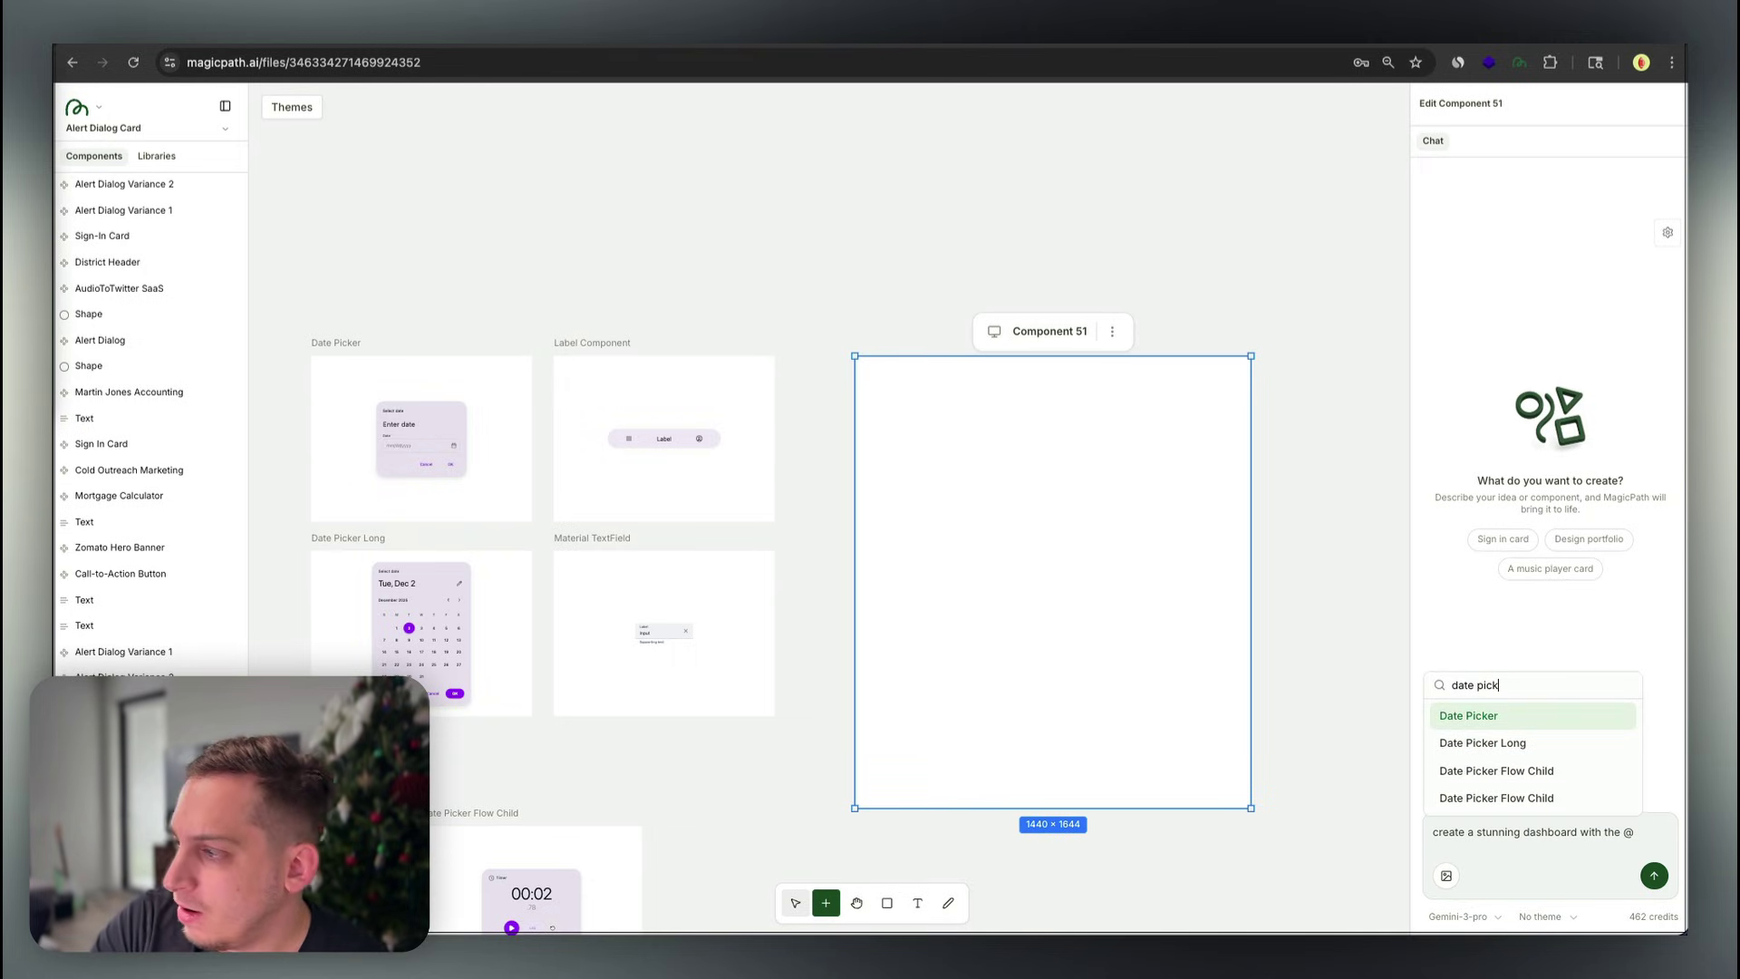
{"action": "left_click", "coordinate": [1534, 743]}
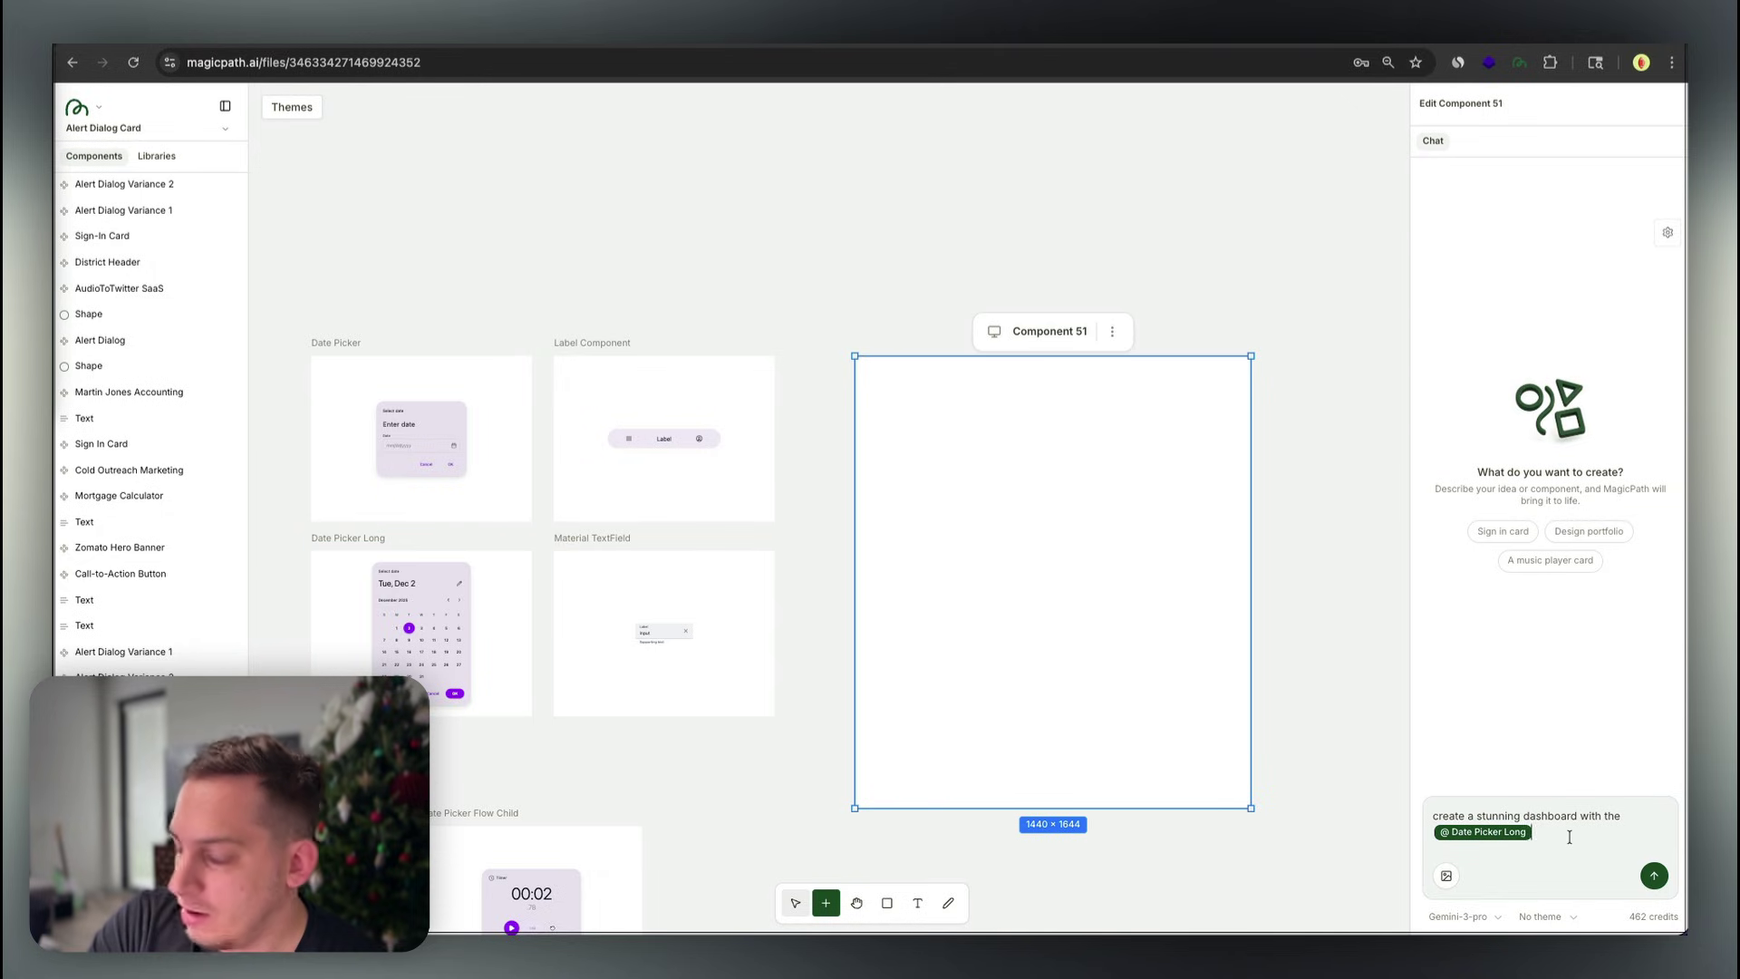
{"action": "type", "text": ", @"}
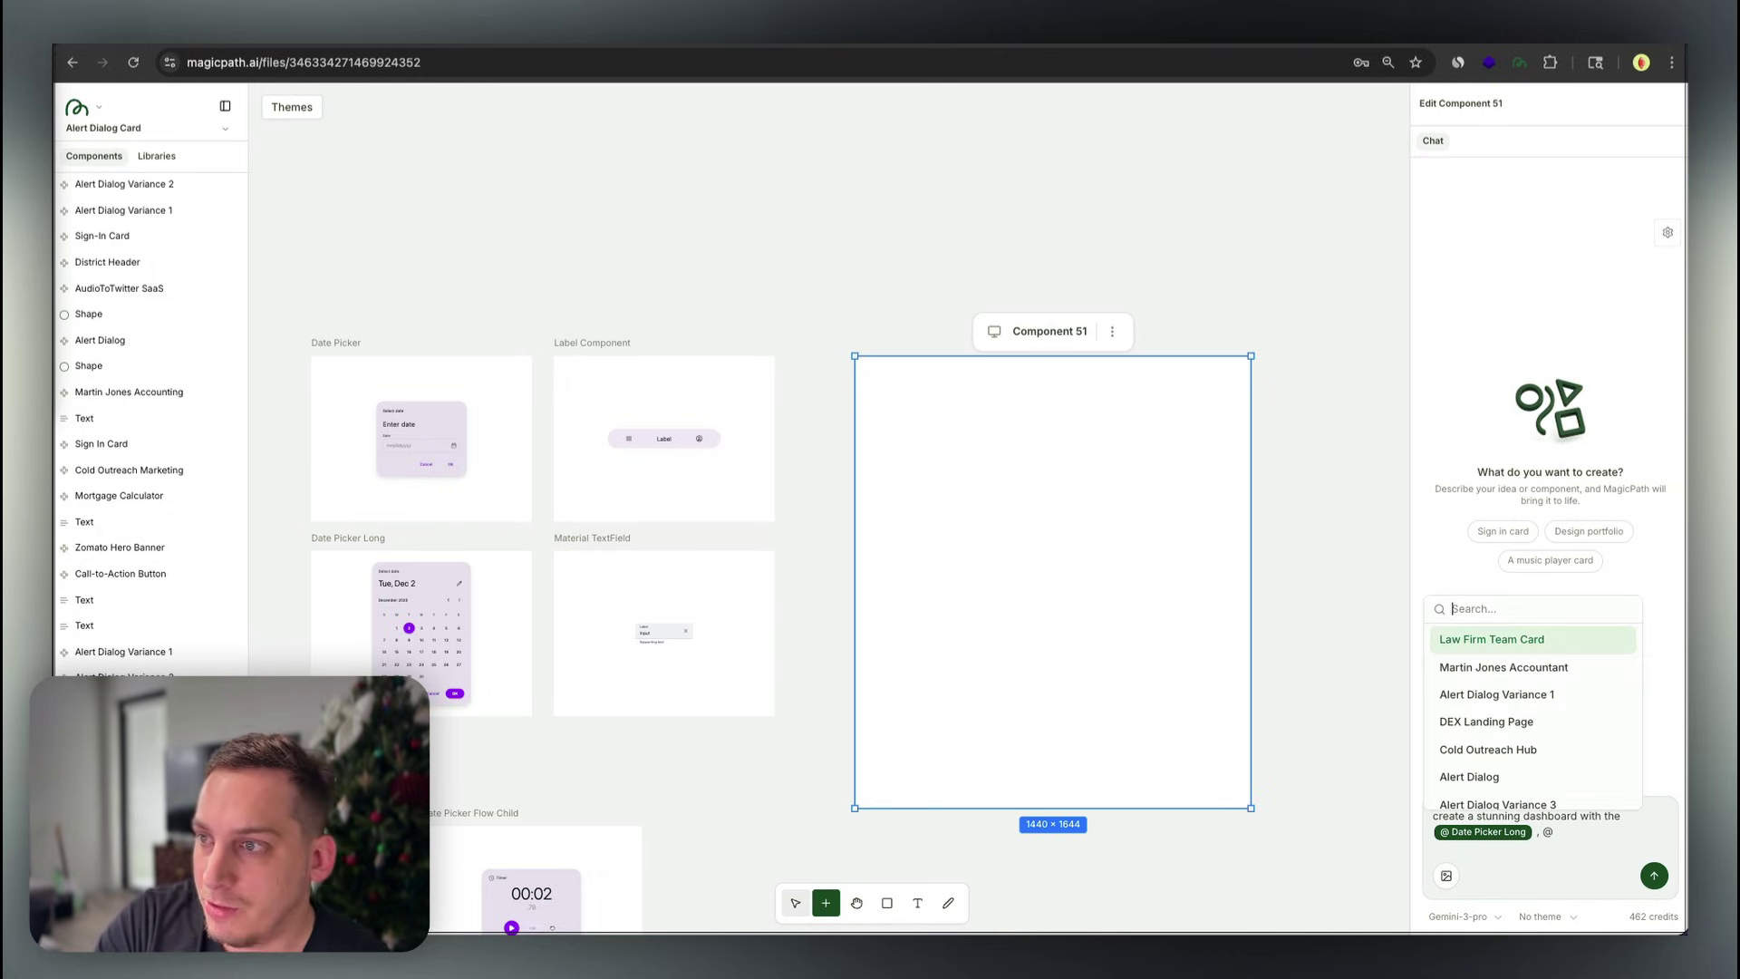
{"action": "type", "text": "label component"}
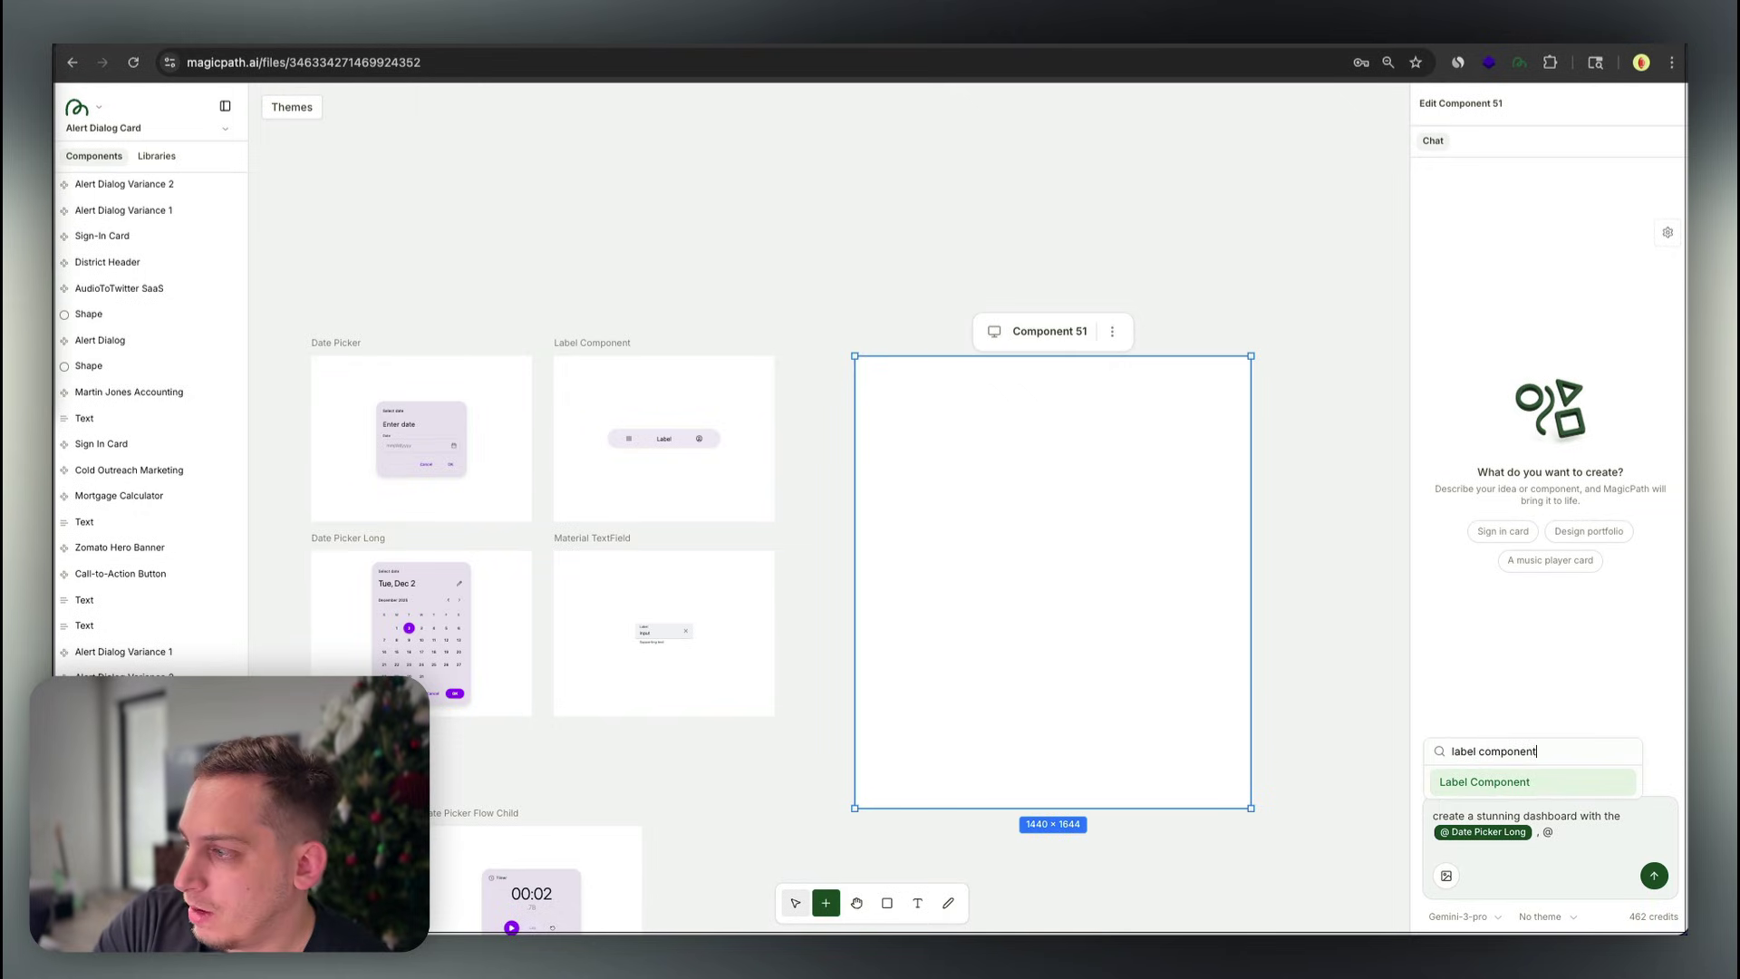
{"action": "left_click", "coordinate": [1524, 783]}
{"action": "type", "text": "for t"}
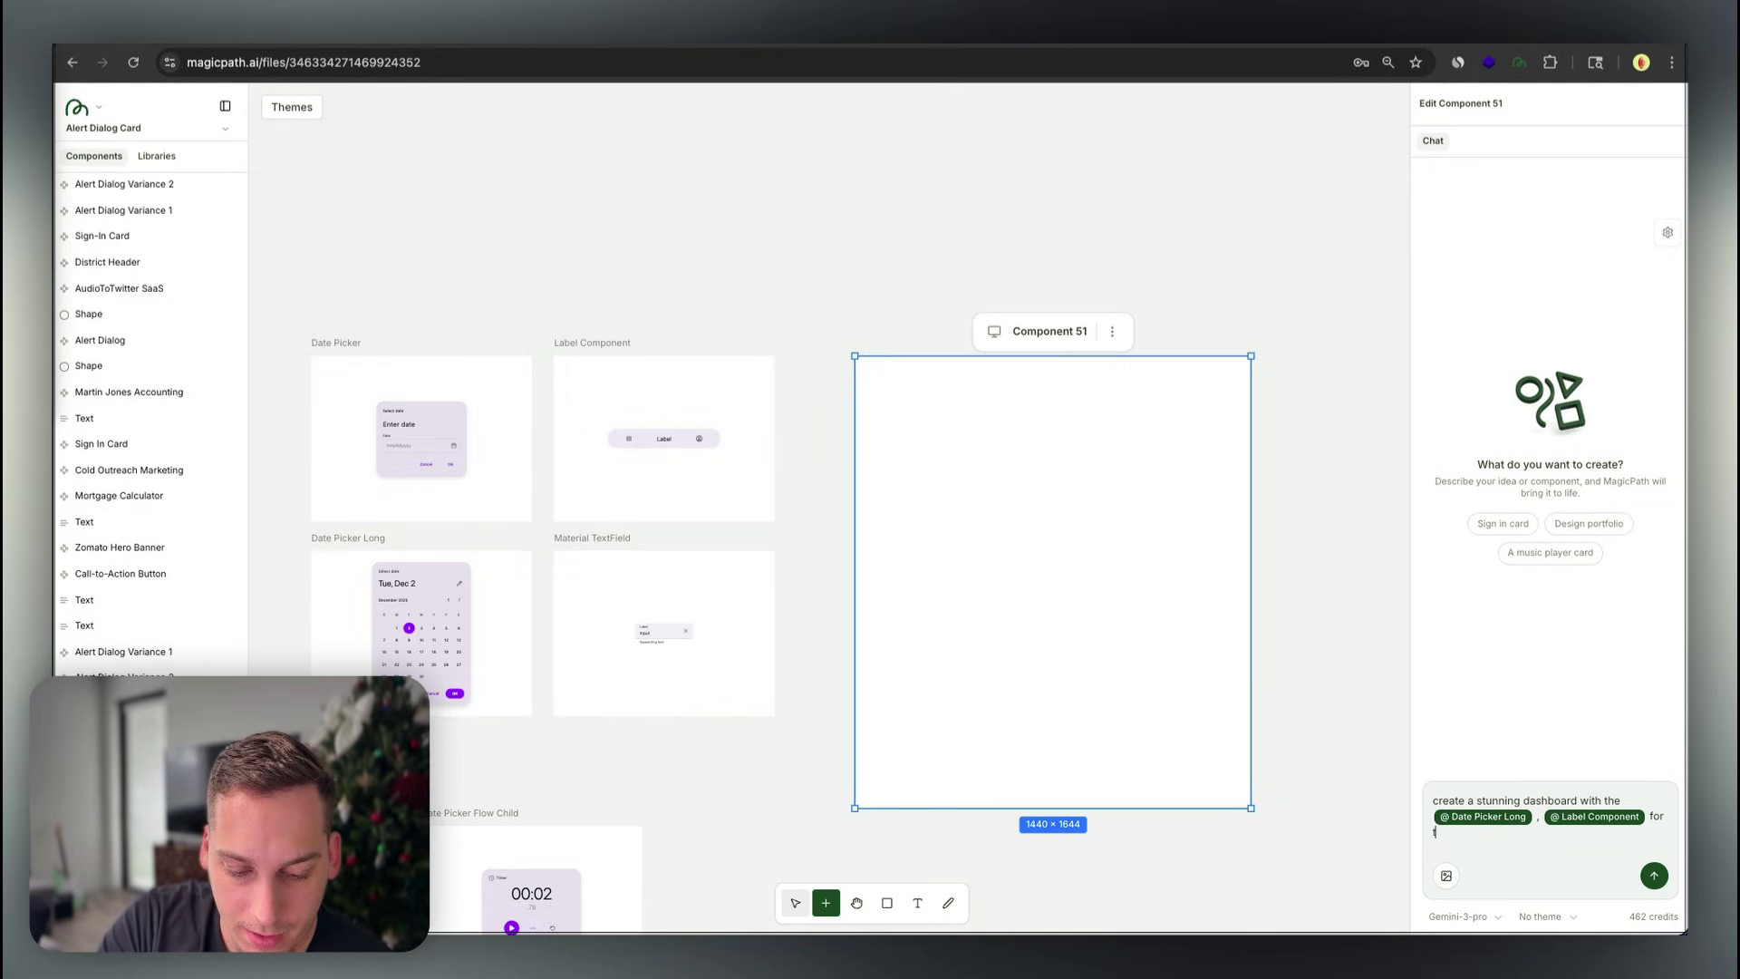
{"action": "type", "text": "he top sec"}
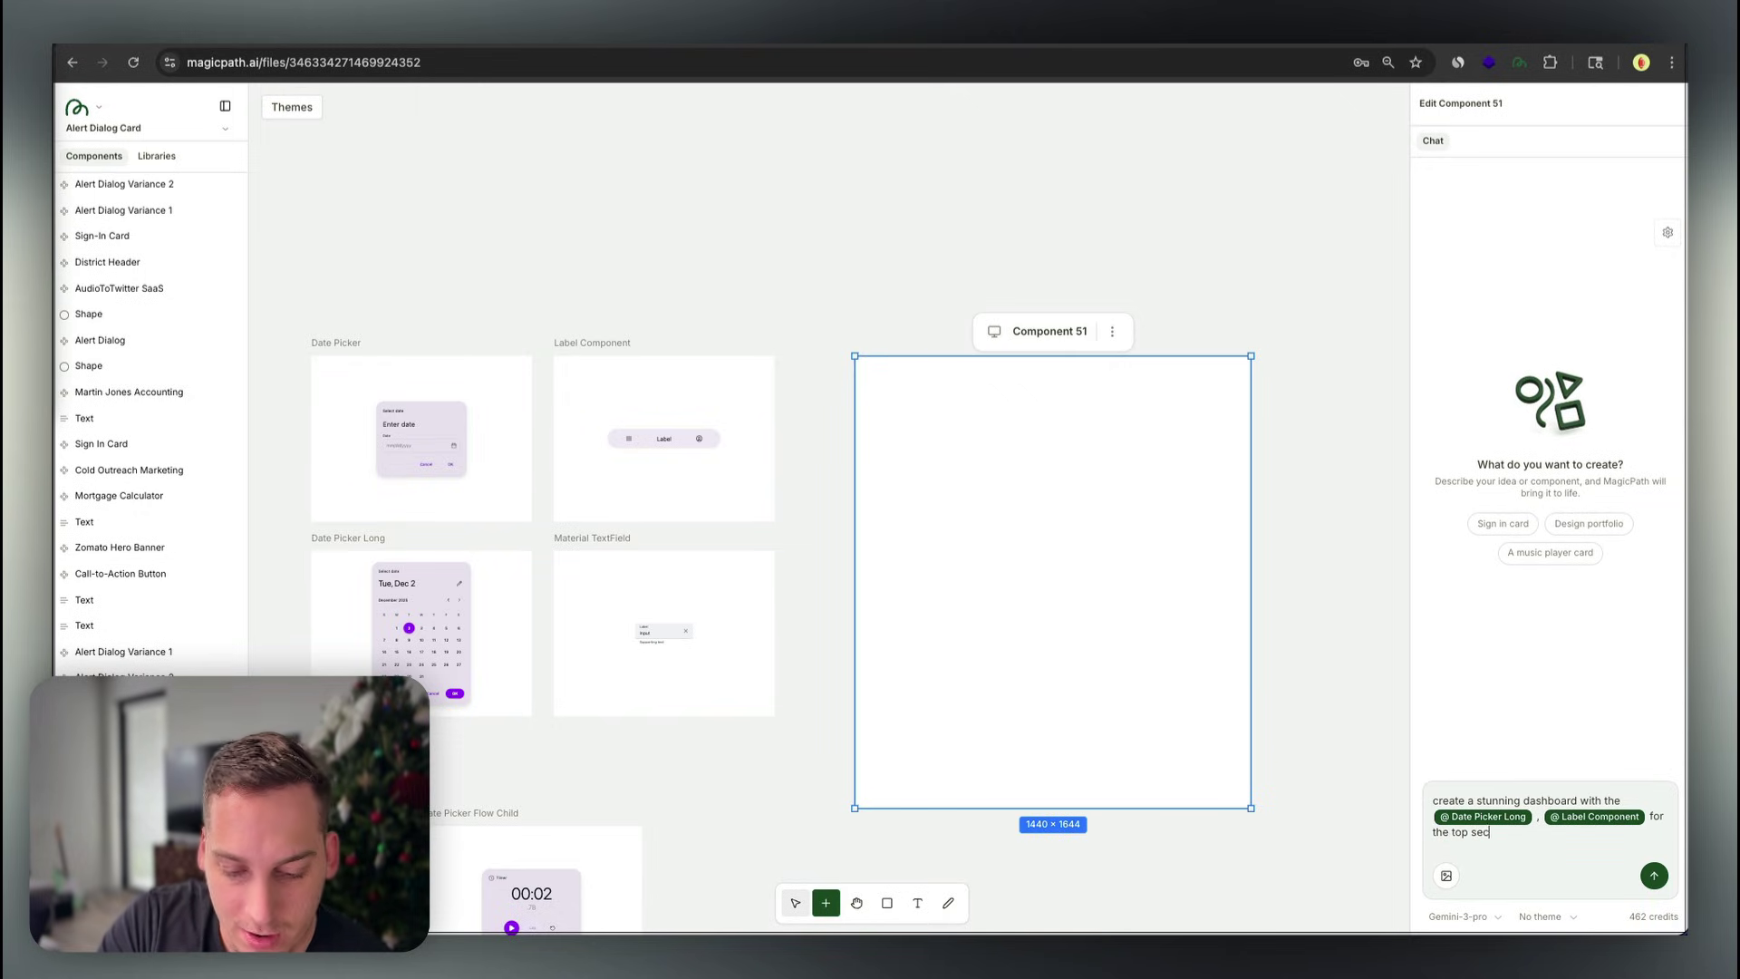
{"action": "type", "text": "tion. and the @material"}
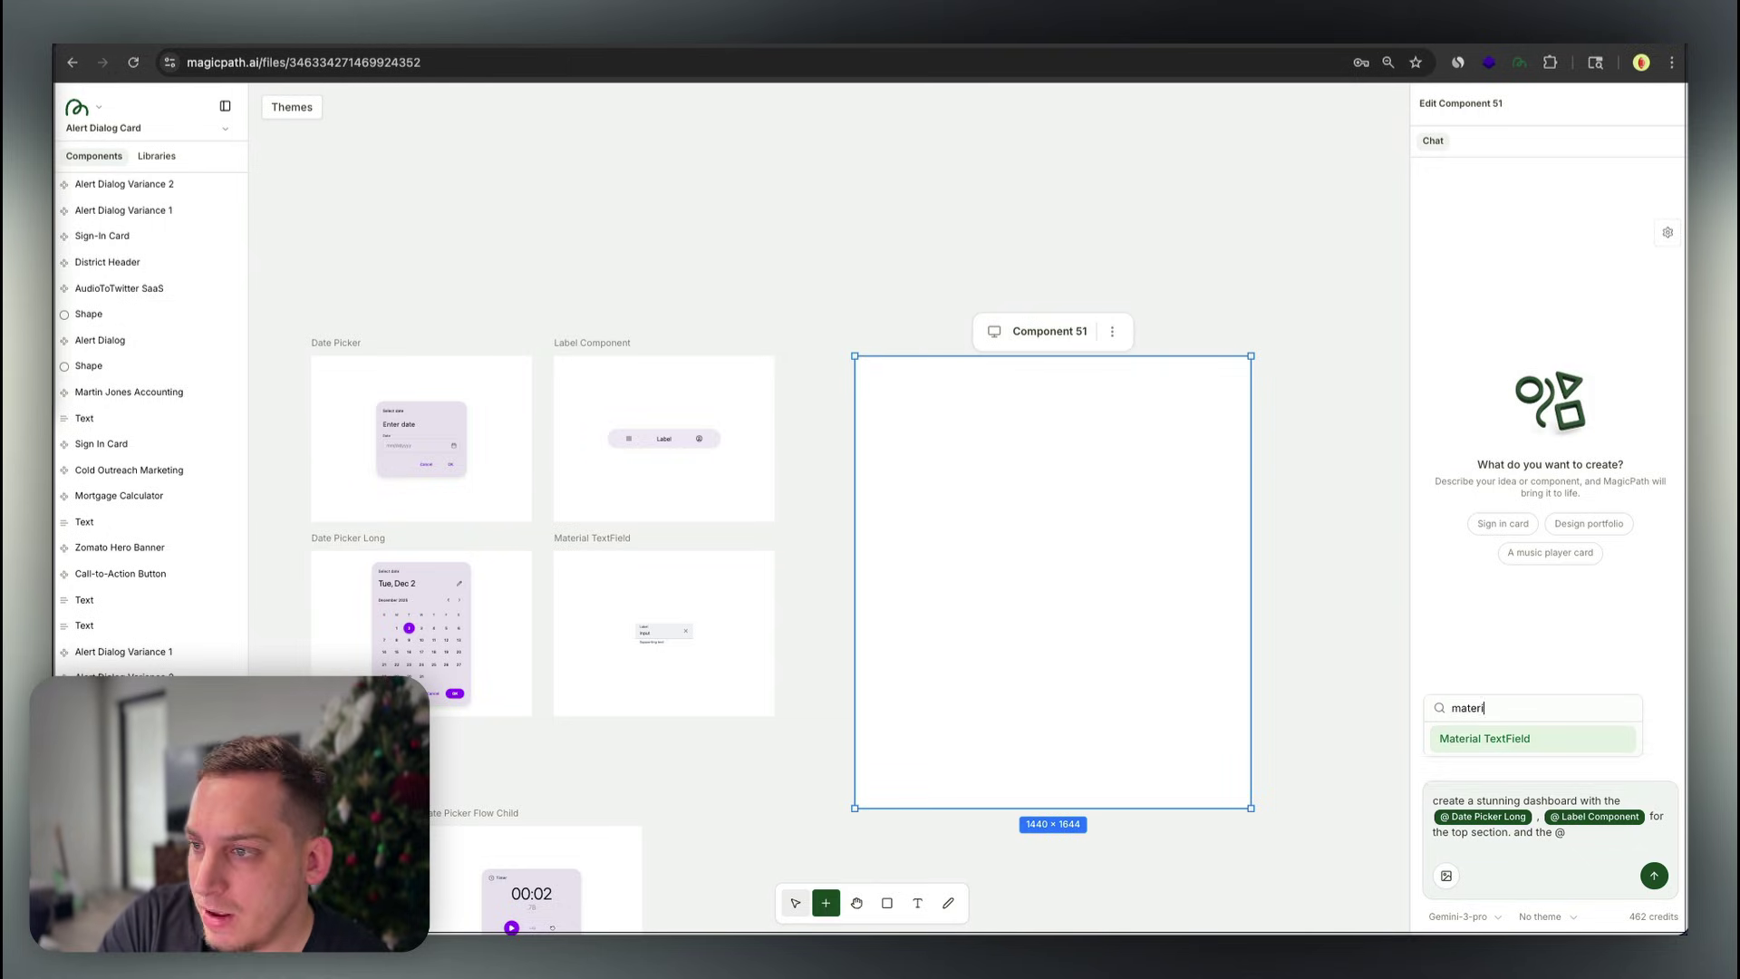
{"action": "key", "text": "Return"}
{"action": "type", "text": "for"}
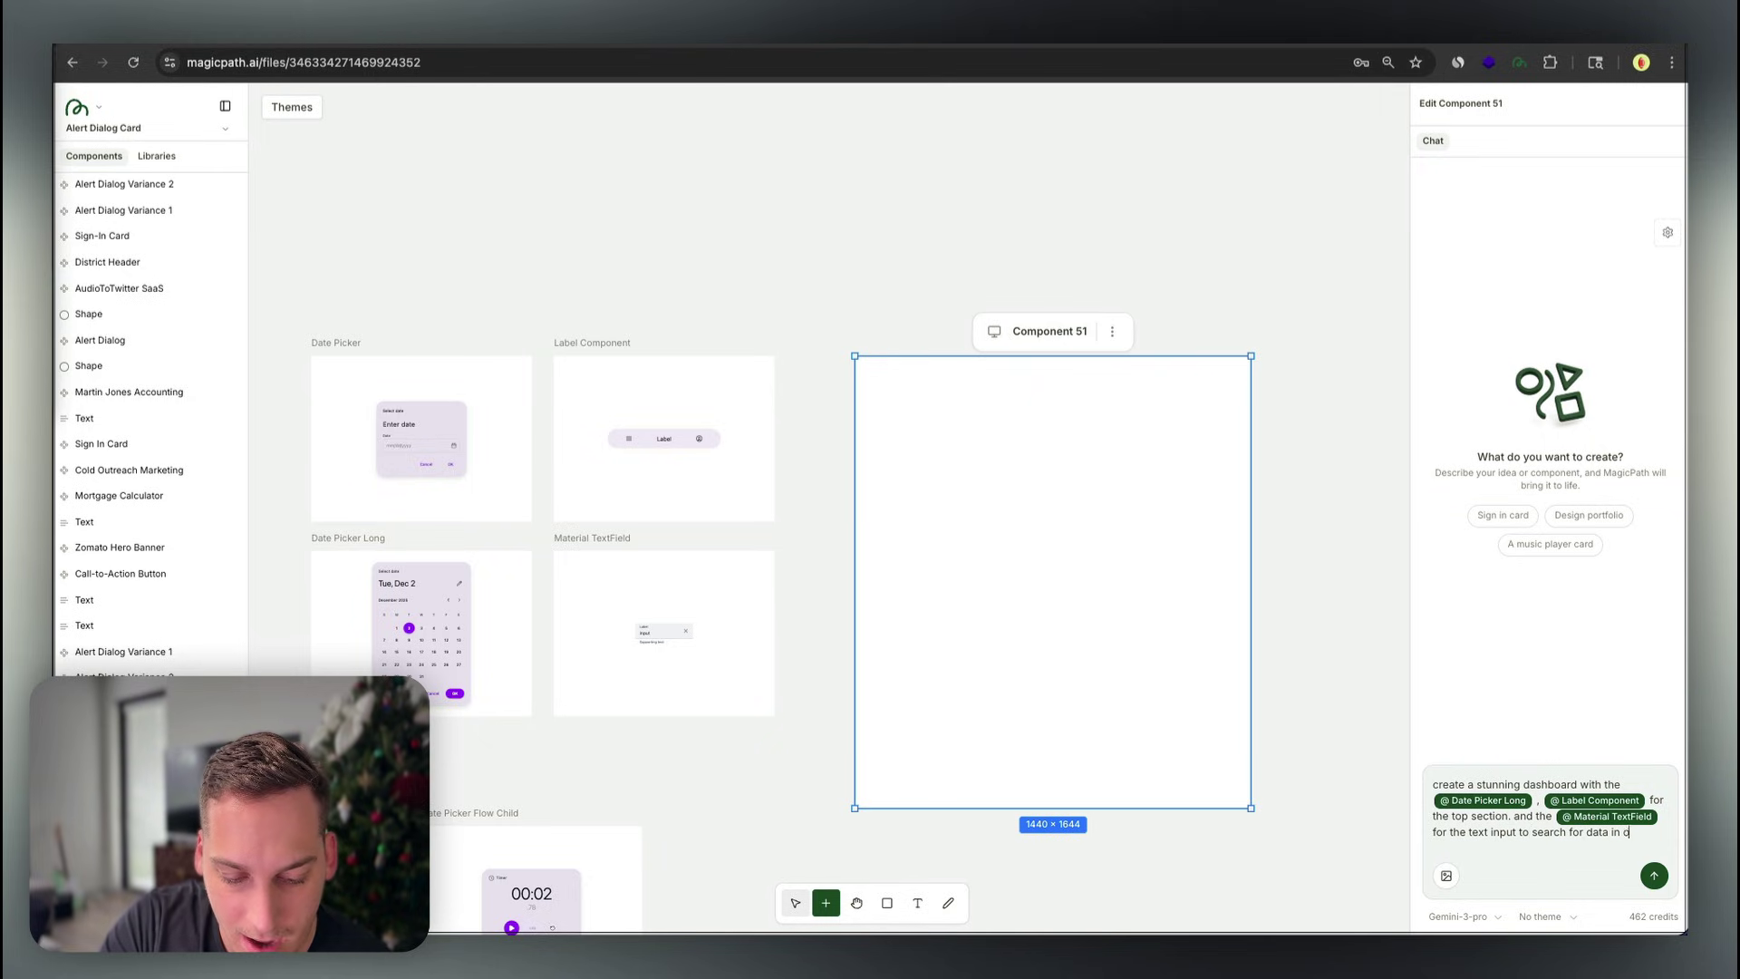
{"action": "type", "text": "atabase"}
{"action": "key", "text": "Return"}
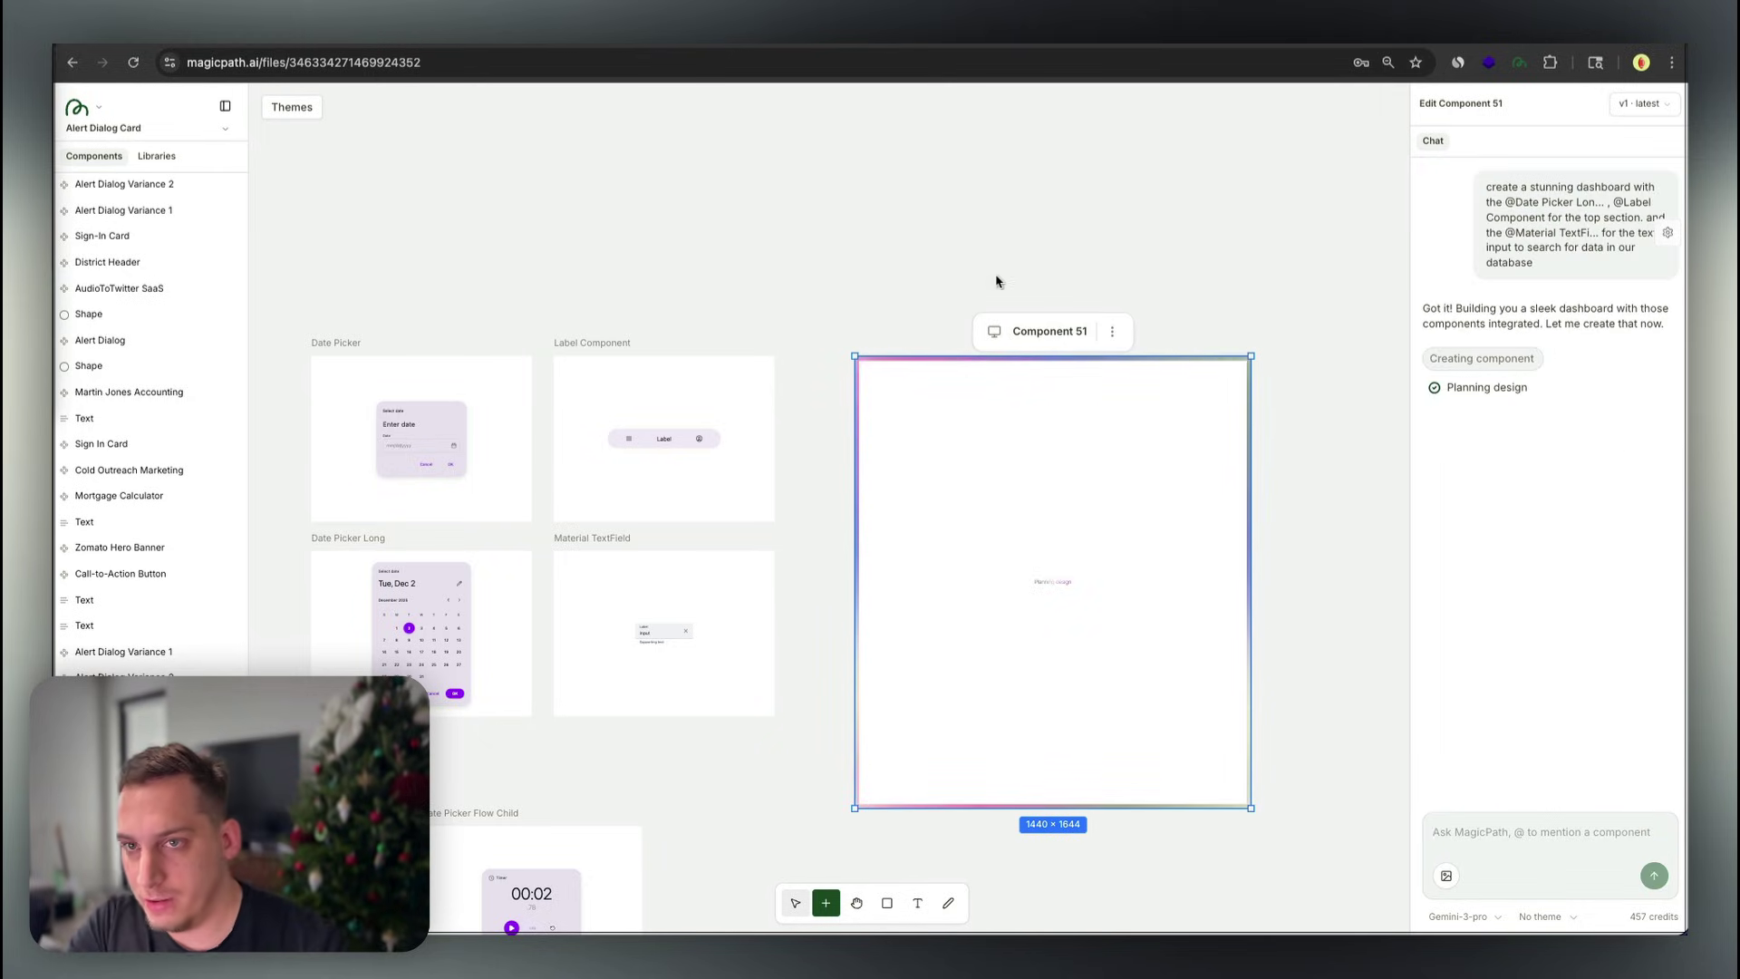
Apply the IBM Carbon theme from the saved themes list
{"action": "left_click", "coordinate": [292, 107]}
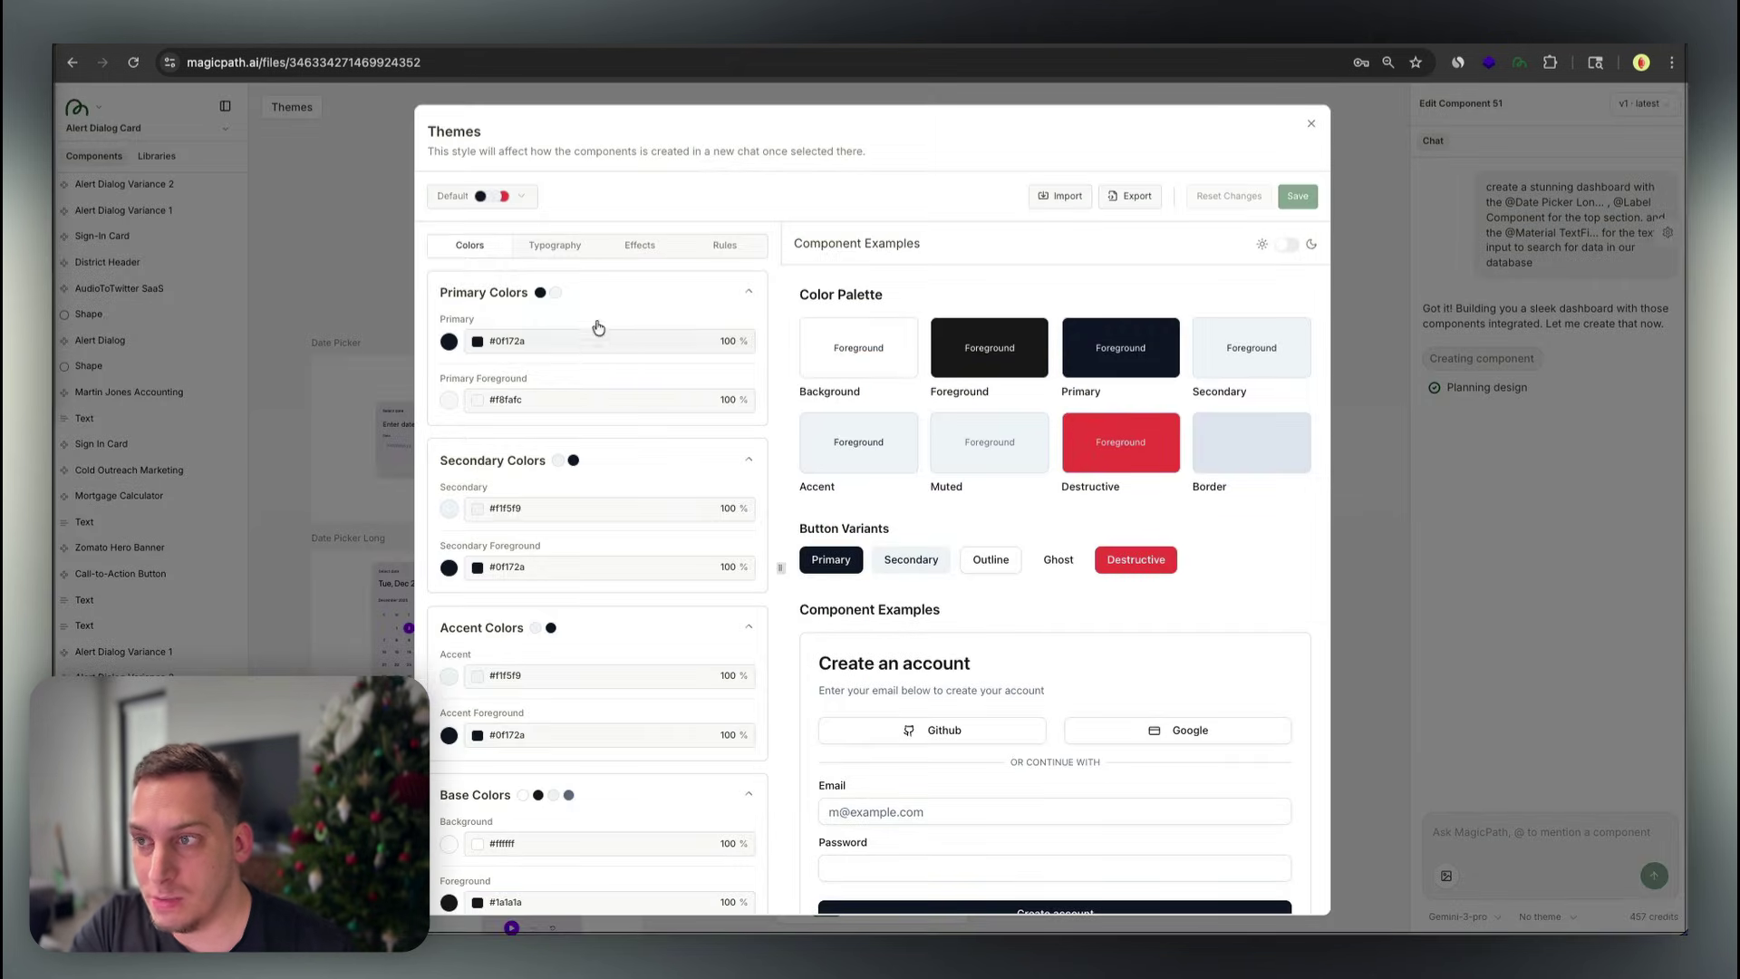
{"action": "scroll", "coordinate": [554, 309], "scroll_direction": "down", "scroll_amount": 3}
{"action": "scroll", "coordinate": [802, 435], "scroll_direction": "down", "scroll_amount": 5}
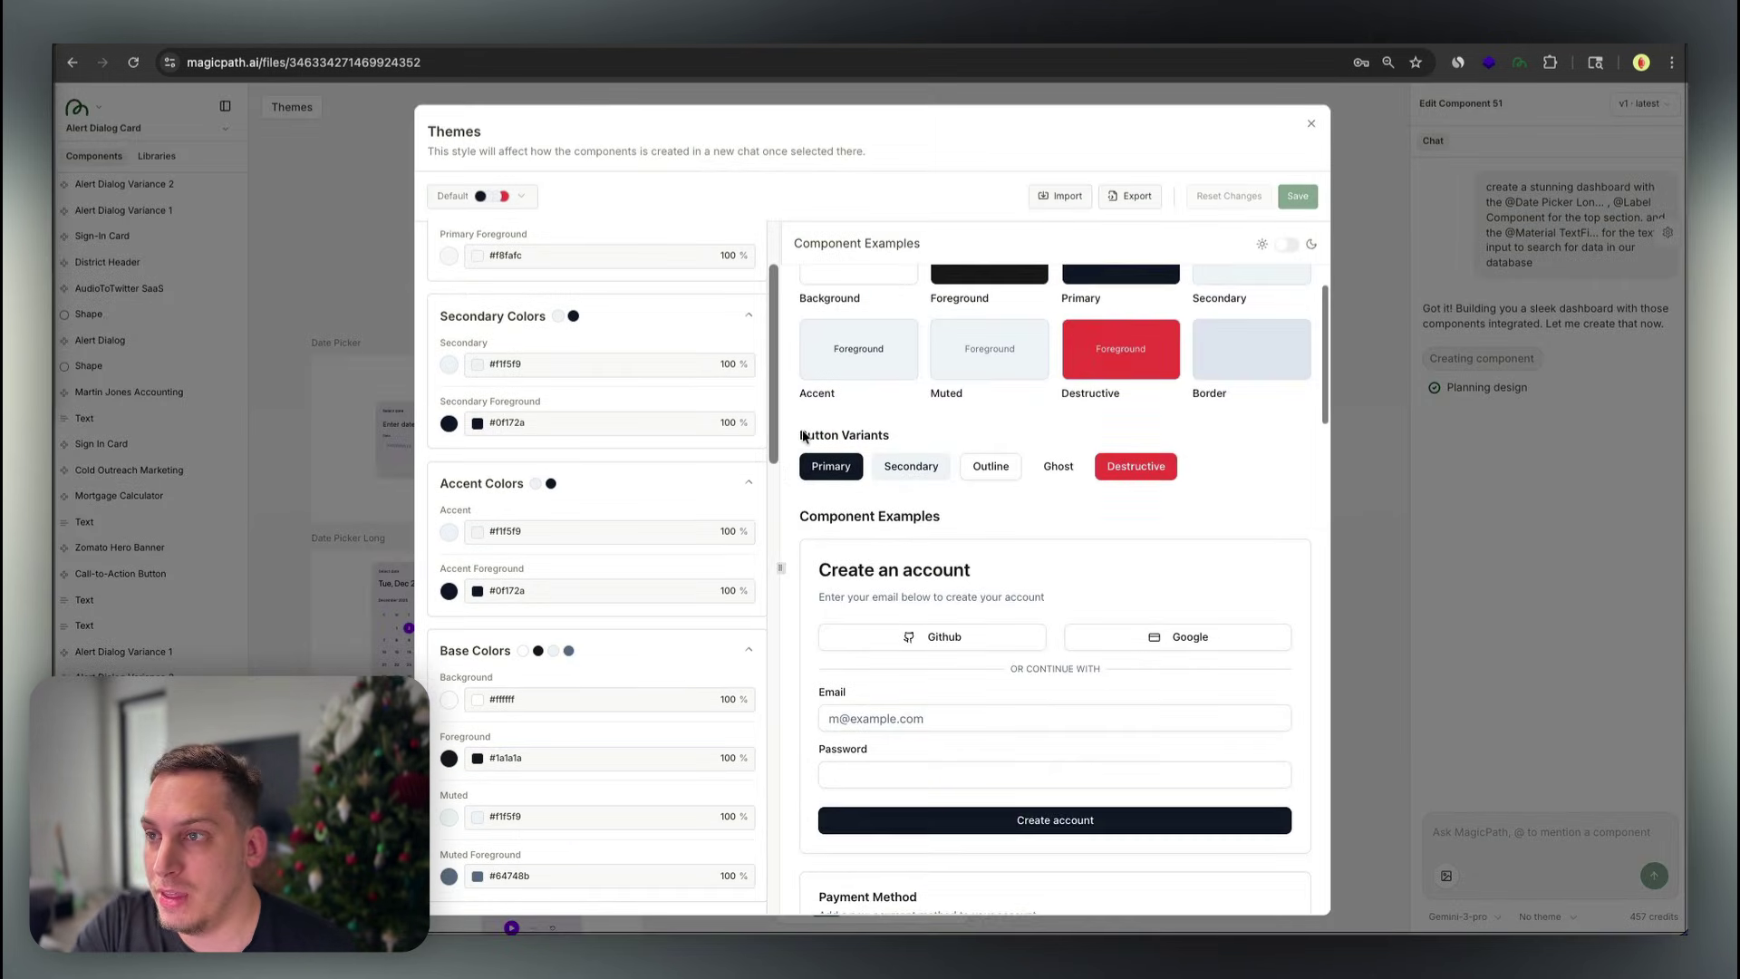
{"action": "scroll", "coordinate": [802, 430], "scroll_direction": "up", "scroll_amount": 5}
{"action": "left_click", "coordinate": [522, 196]}
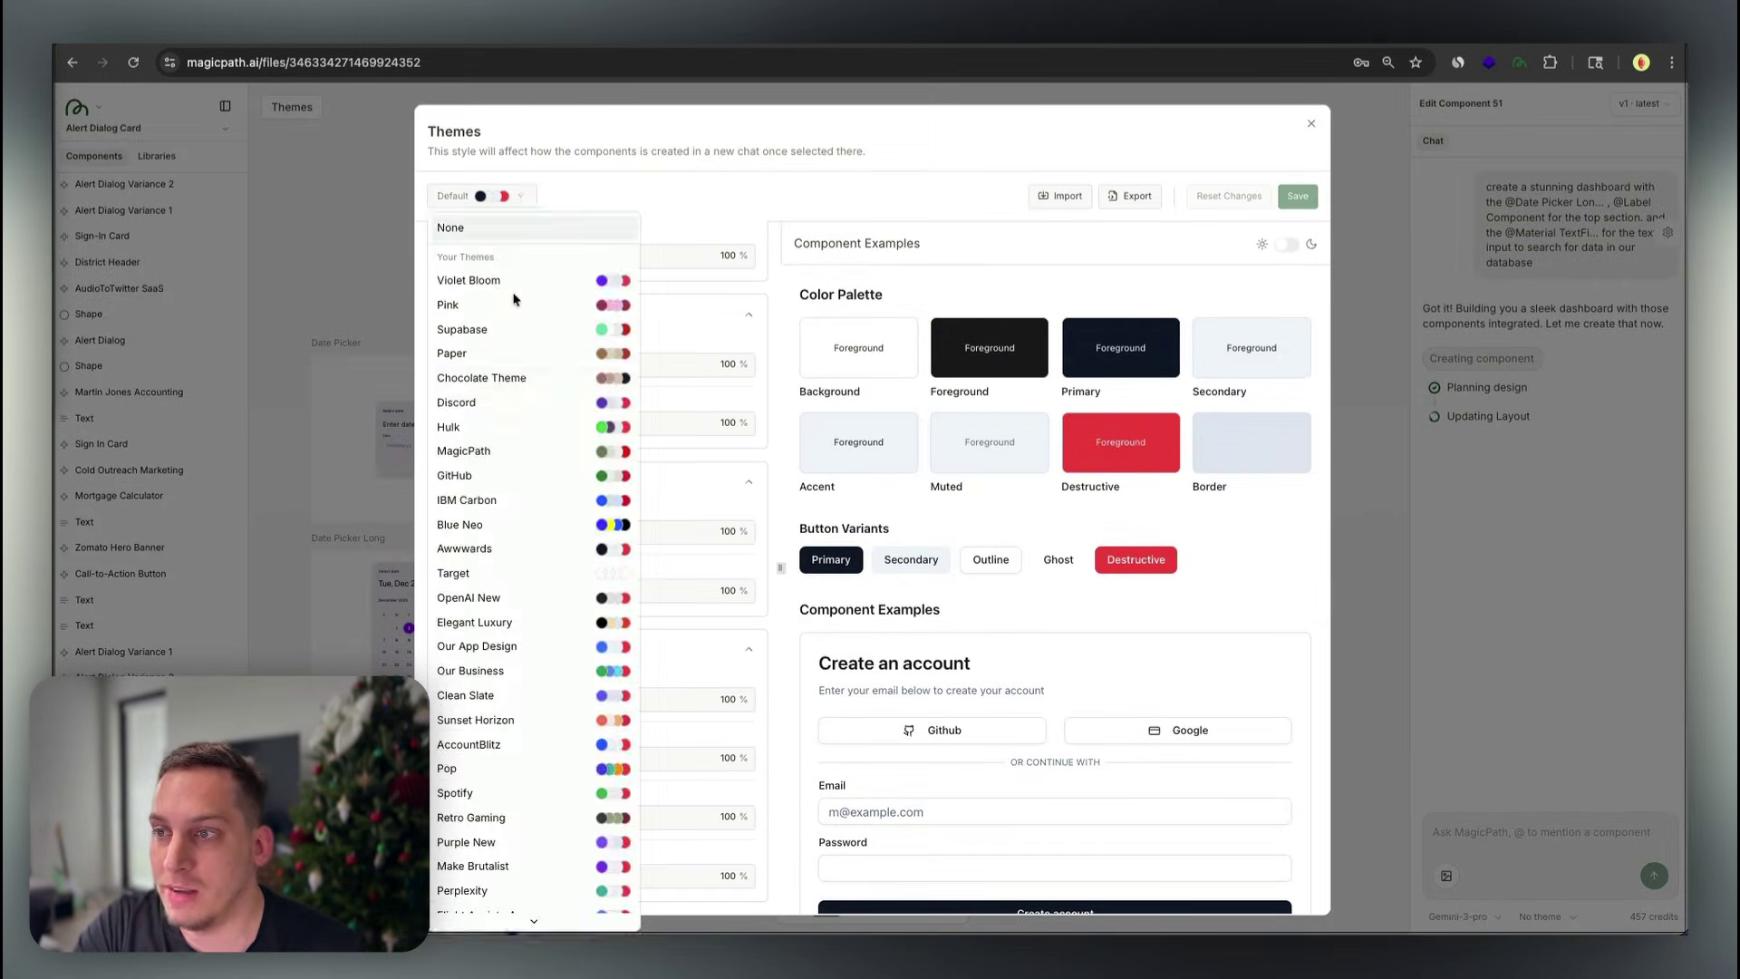
{"action": "left_click", "coordinate": [493, 492]}
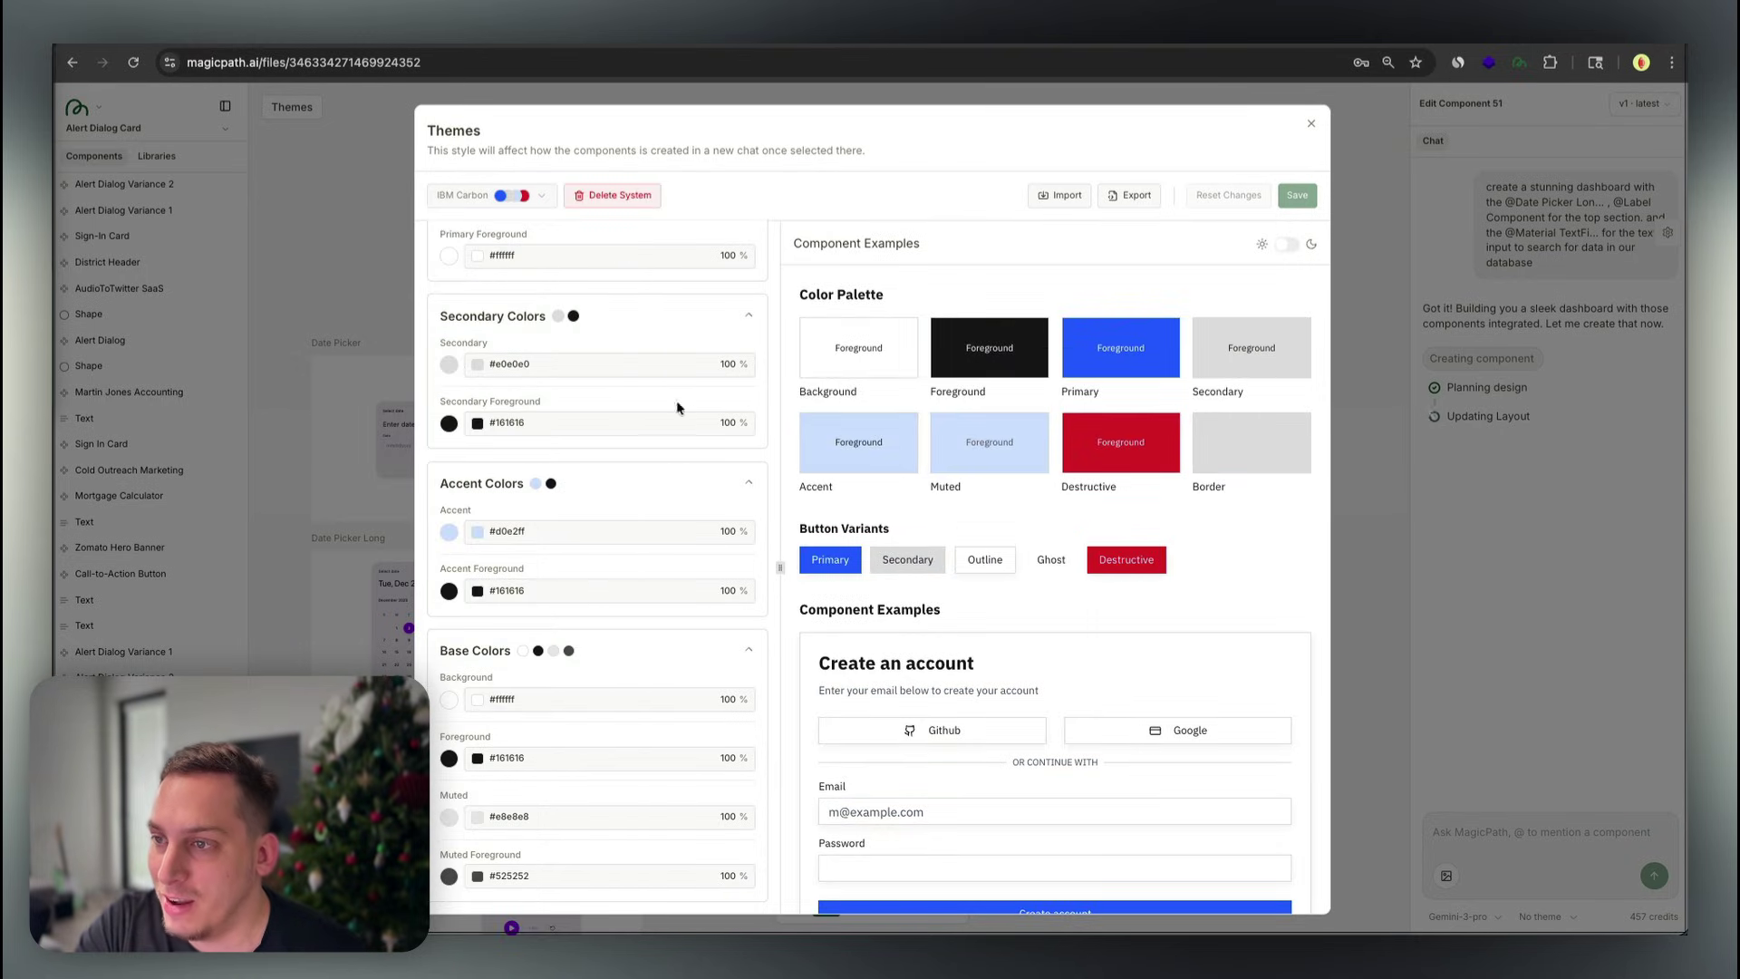
Review IBM Carbon's typography, effects, rules and colours, then close the theme settings
{"action": "scroll", "coordinate": [549, 267], "scroll_direction": "up", "scroll_amount": 3}
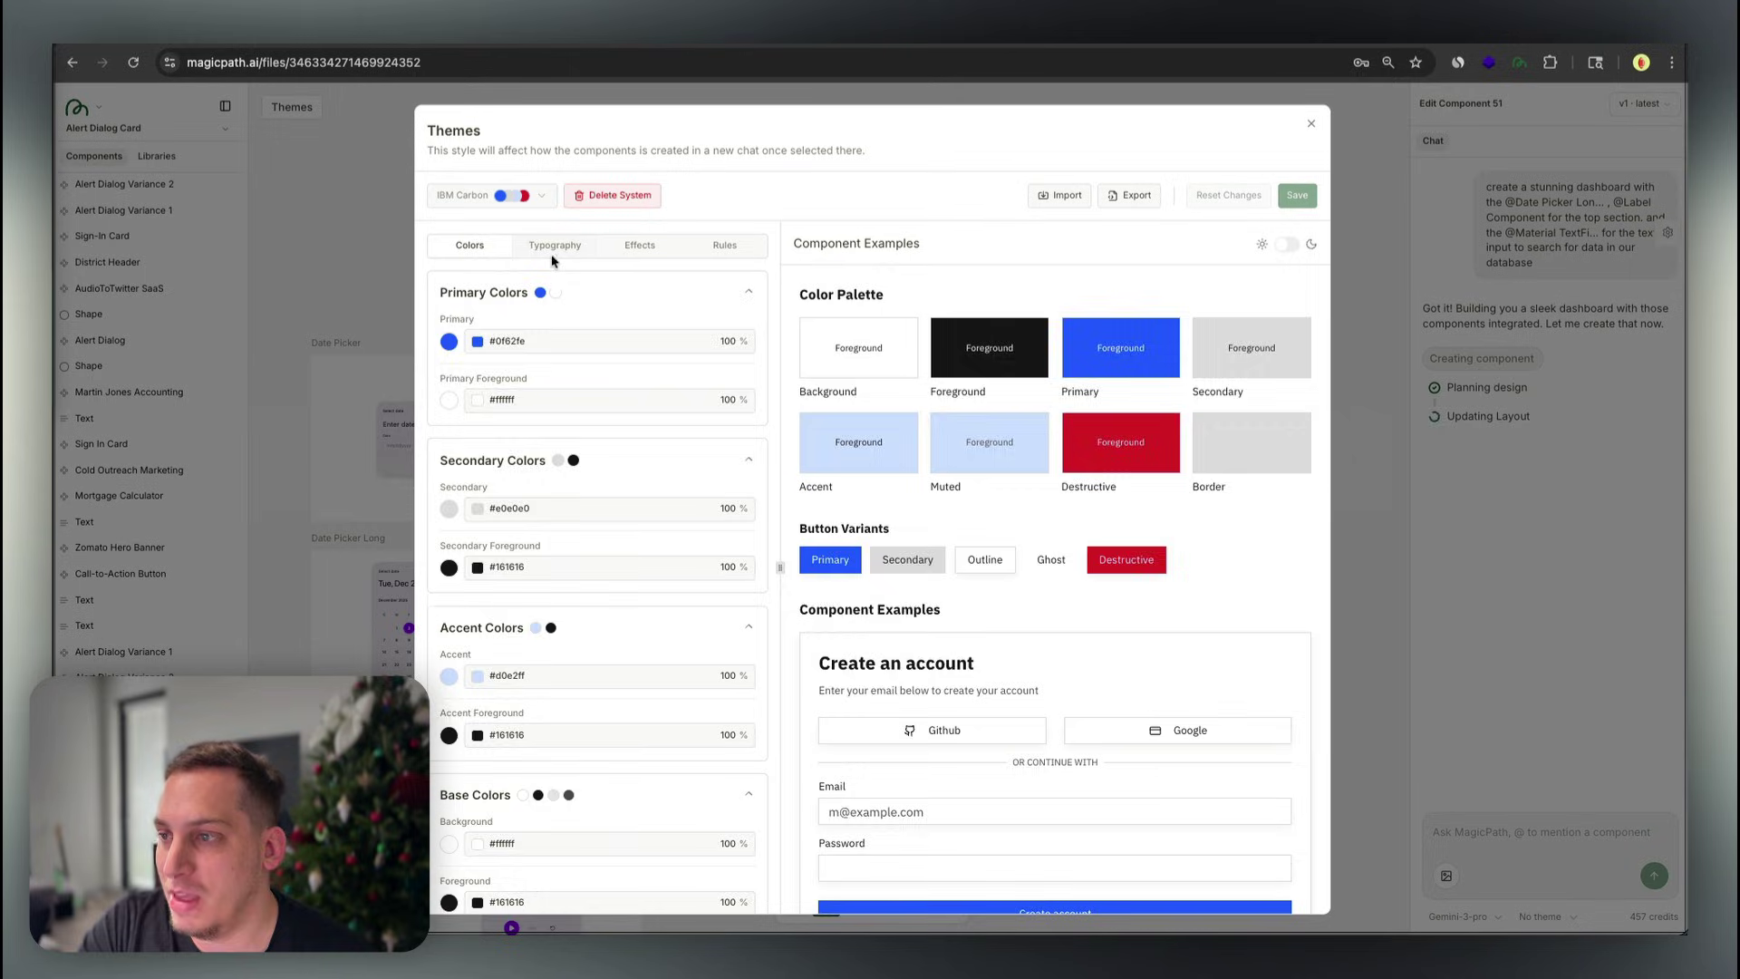
{"action": "left_click", "coordinate": [555, 247]}
{"action": "left_click", "coordinate": [639, 246]}
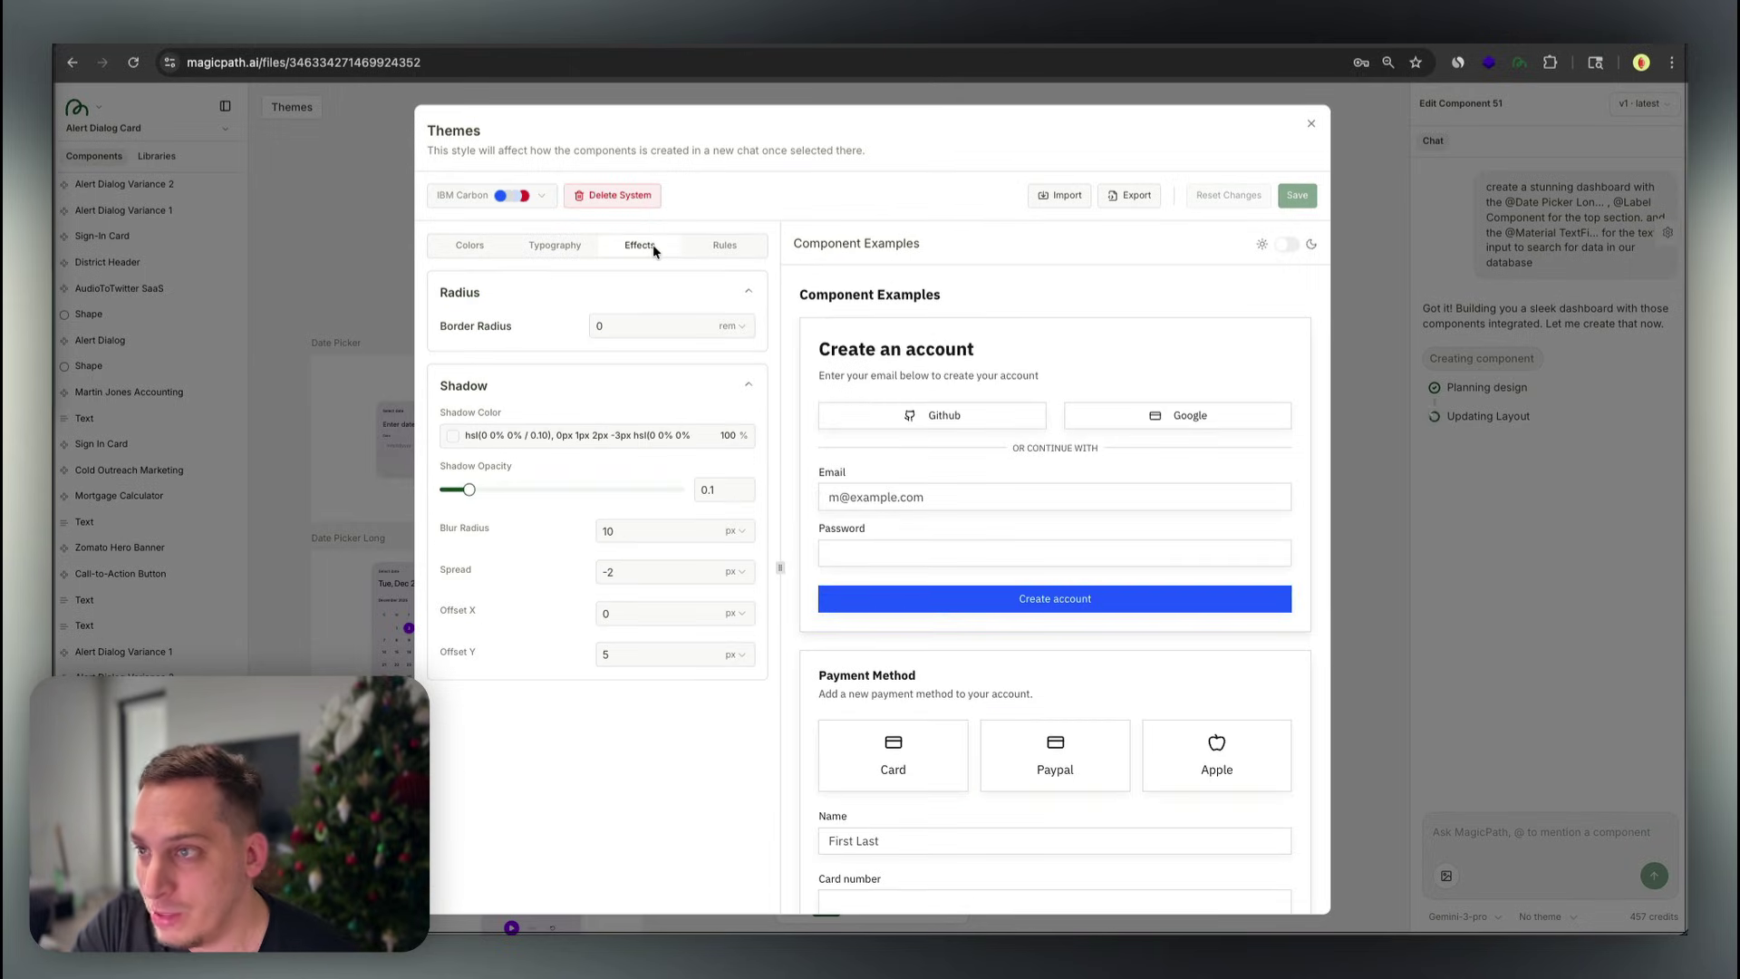
{"action": "left_click", "coordinate": [723, 247]}
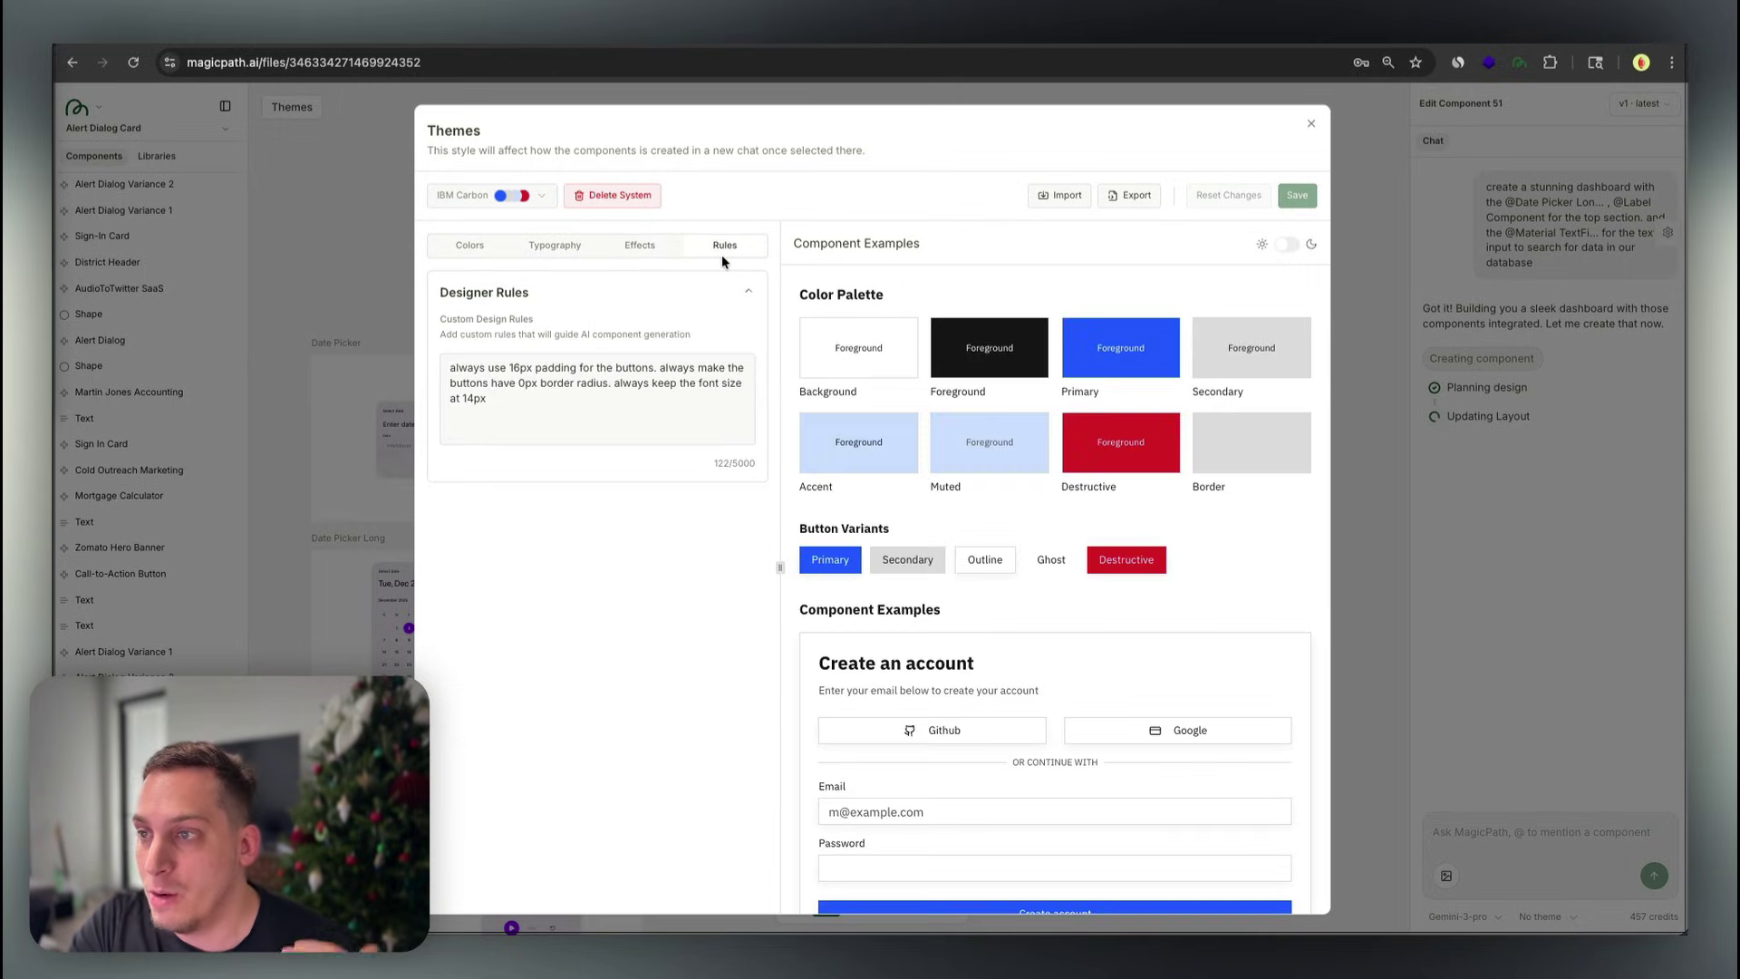
{"action": "left_click", "coordinate": [477, 243]}
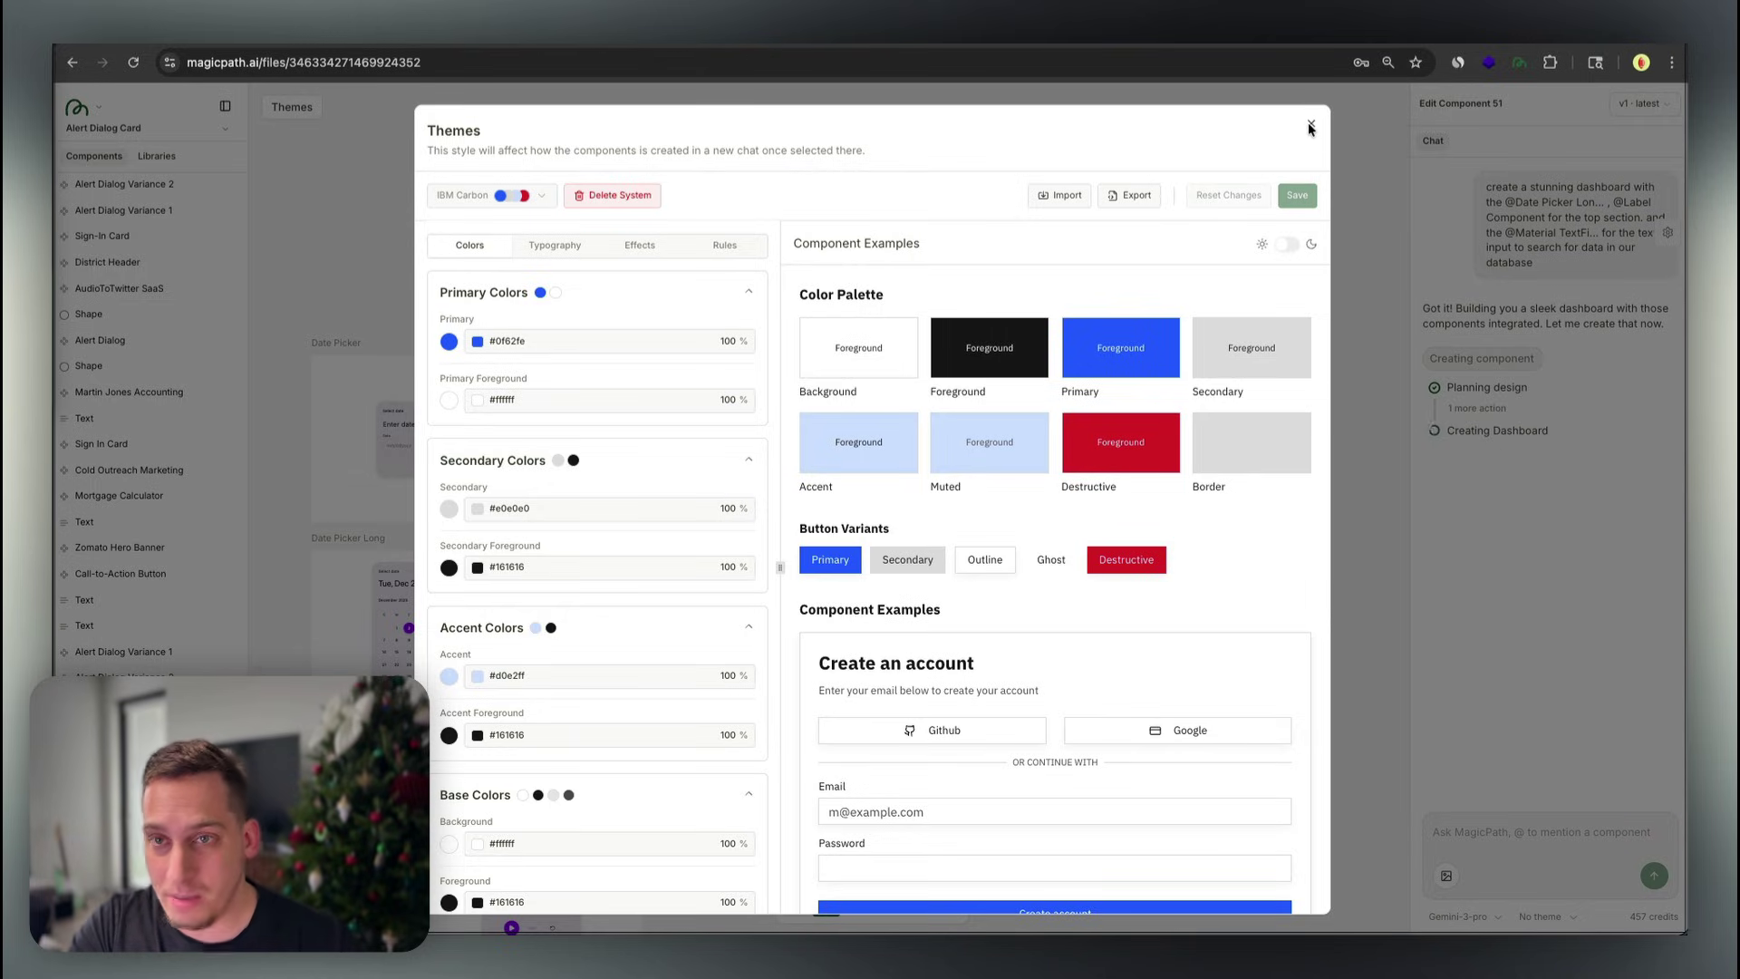
{"action": "left_click", "coordinate": [1309, 124]}
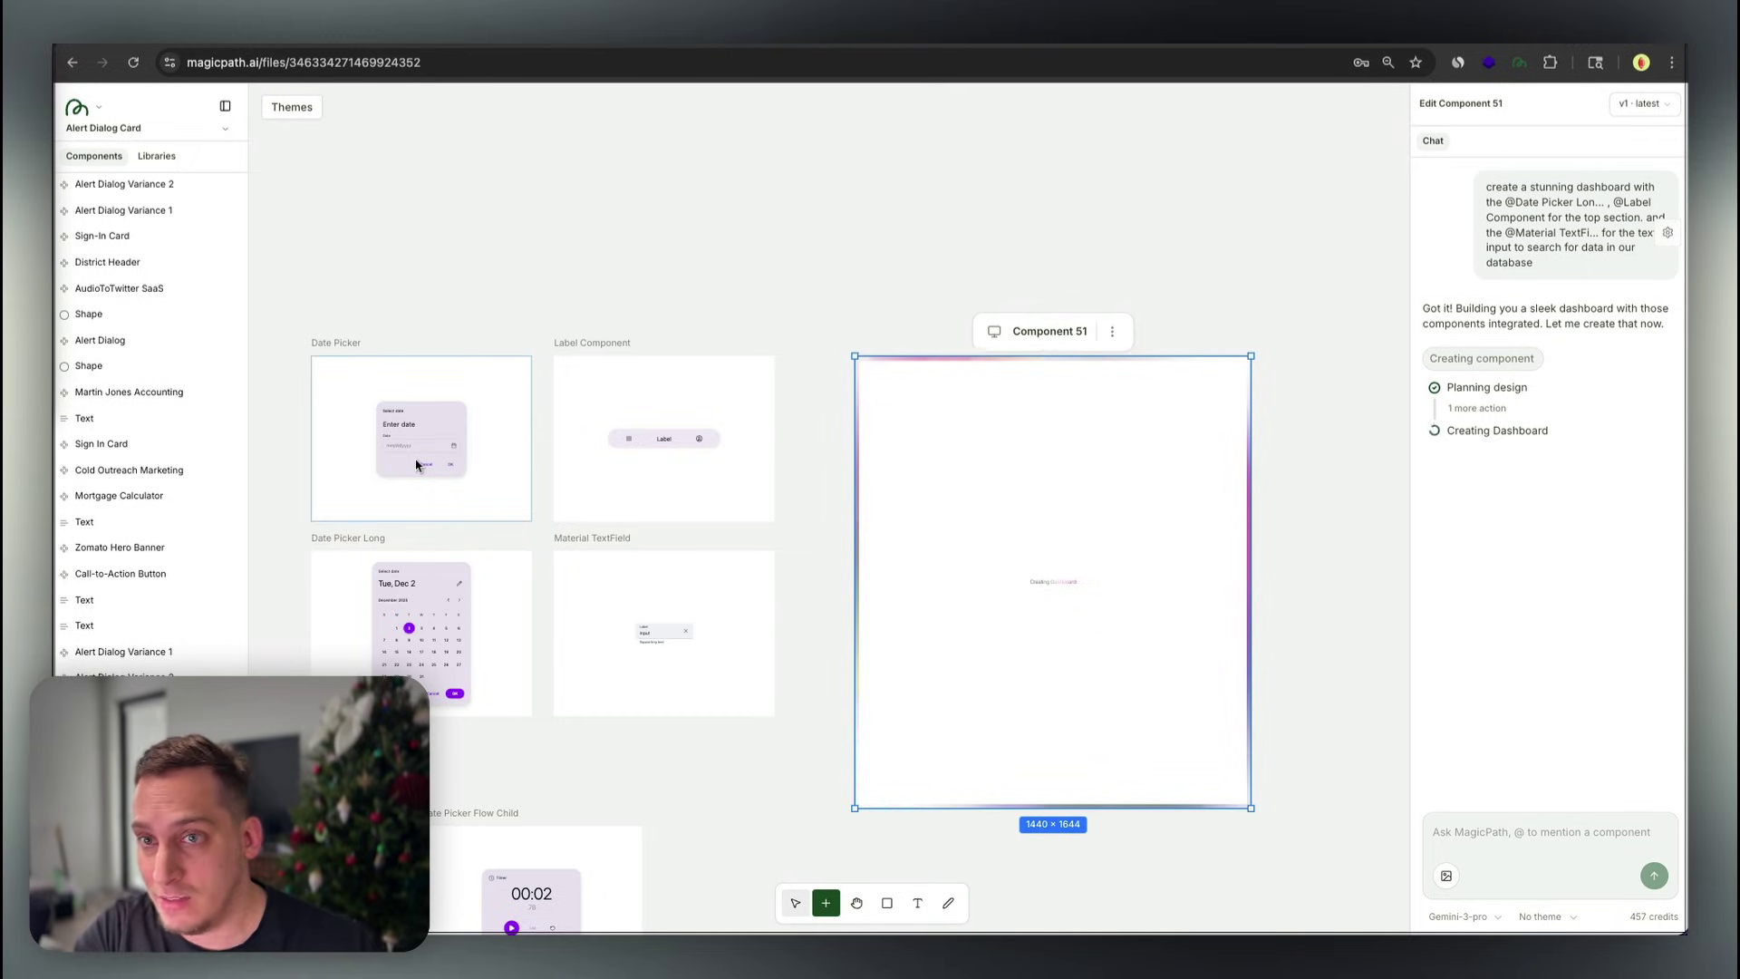
Copy the earlier dashboard prompt and create a new empty component on the canvas
{"action": "scroll", "coordinate": [906, 407], "scroll_direction": "down", "scroll_amount": 3}
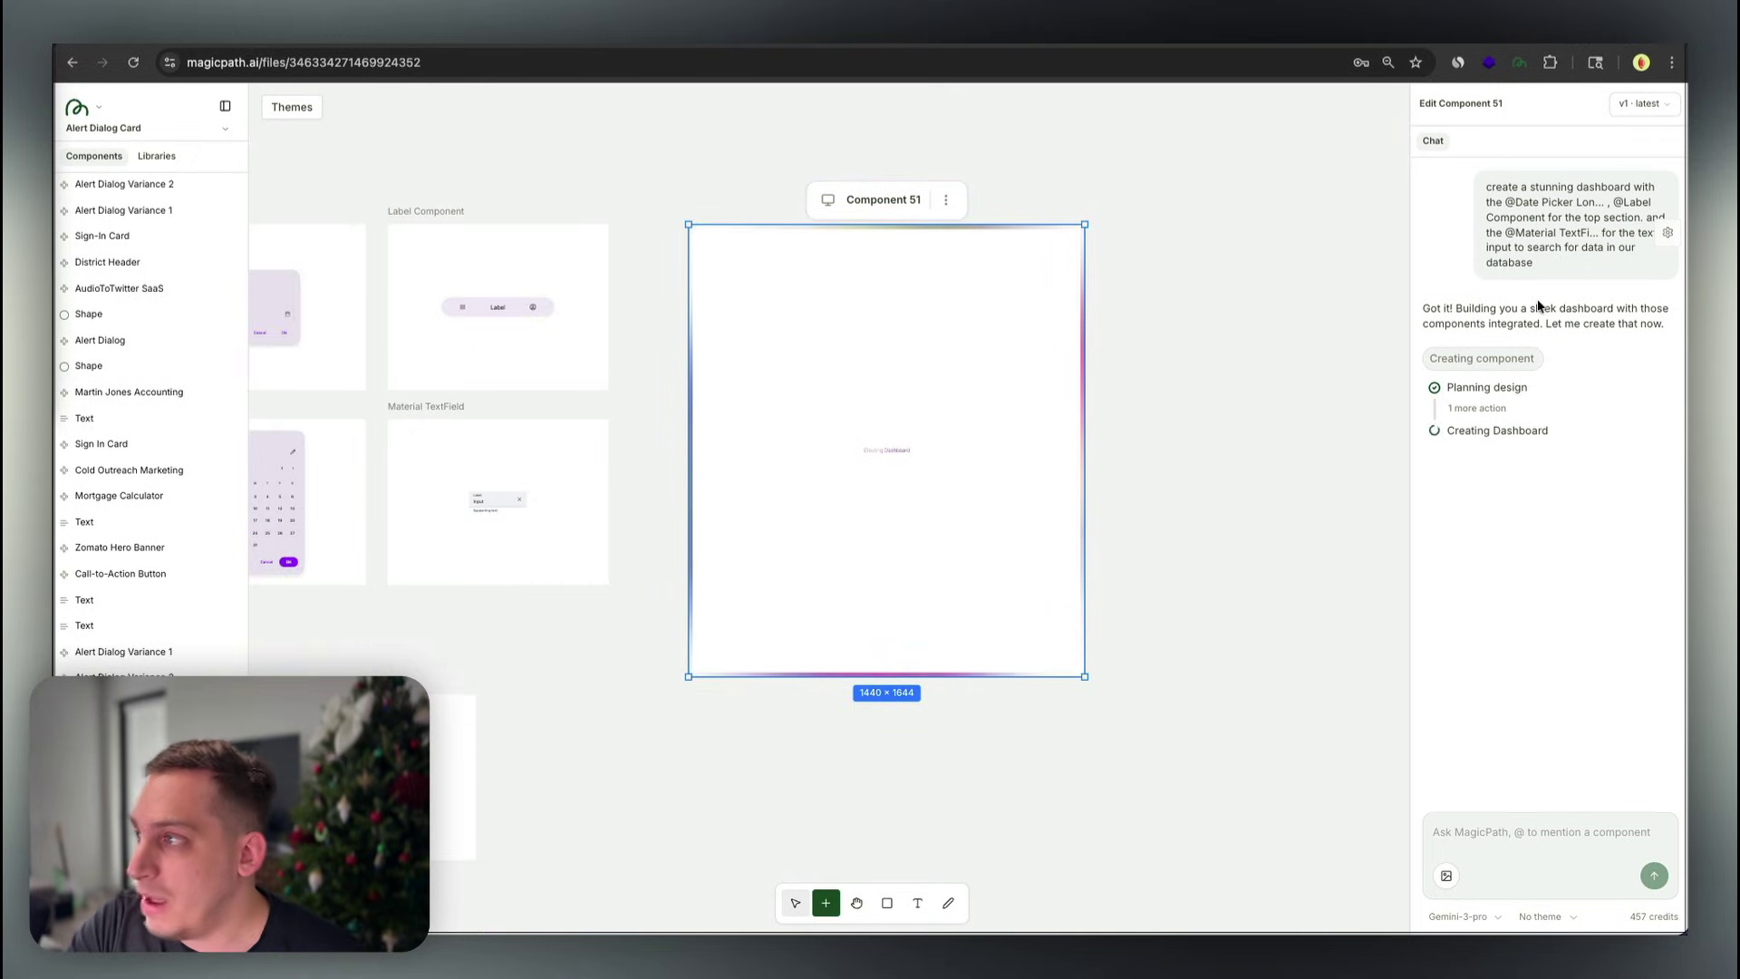
{"action": "left_click_drag", "start_coordinate": [1546, 272], "coordinate": [1473, 187]}
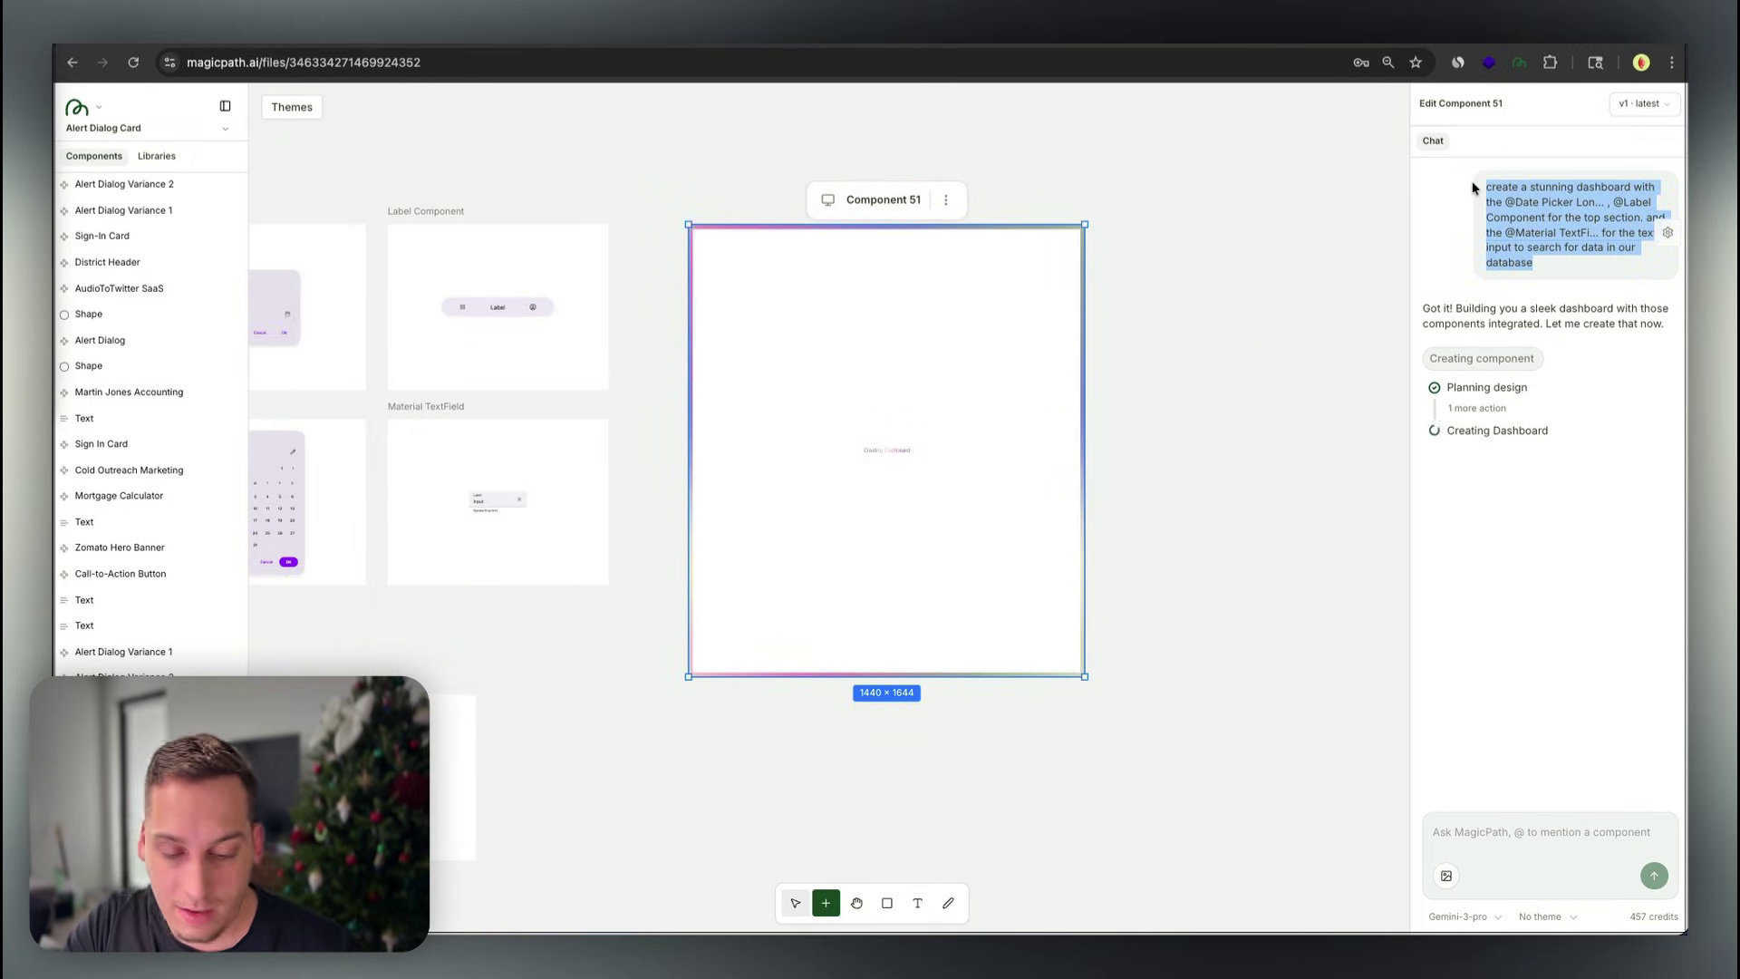
{"action": "scroll", "coordinate": [952, 574], "scroll_direction": "down", "scroll_amount": 5}
{"action": "scroll", "coordinate": [936, 578], "scroll_direction": "left", "scroll_amount": 3}
{"action": "double_click", "coordinate": [880, 575]}
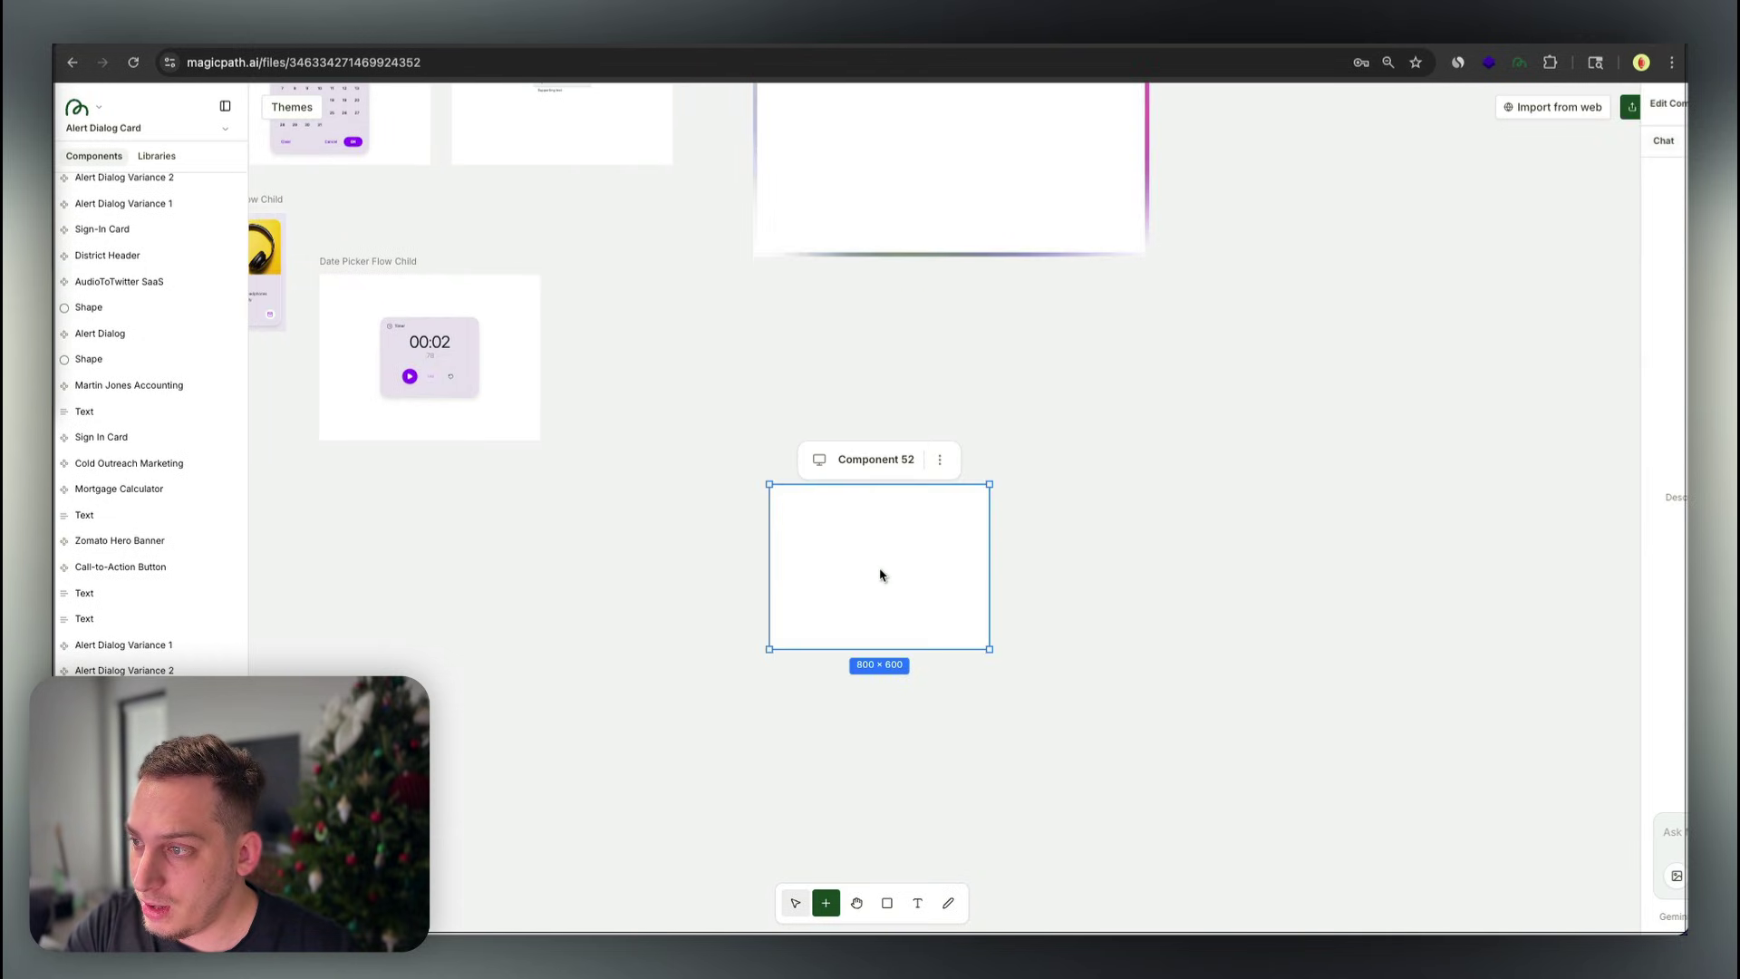
{"action": "left_click", "coordinate": [1541, 917]}
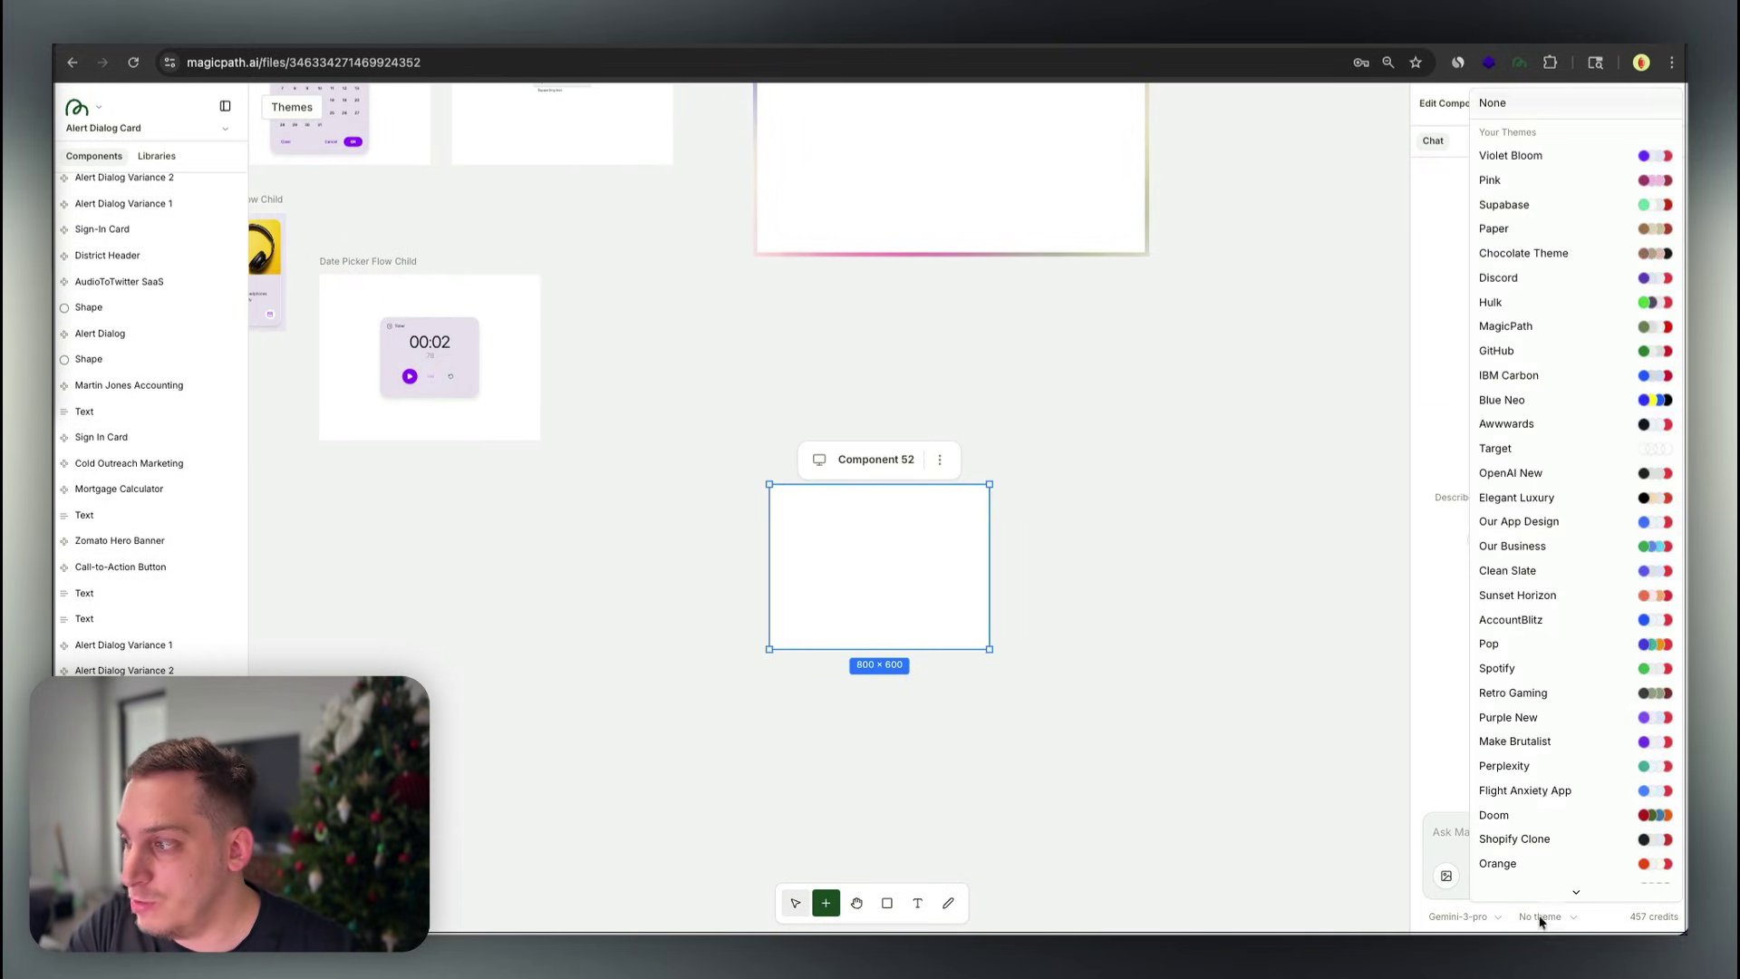
{"action": "left_click", "coordinate": [1530, 382]}
{"action": "type", "text": "create a stunning dashboard with the , @Label Component for the top section. and the @Material TextFi... for the text input to search for data in our database"}
{"action": "type", "text": "@"}
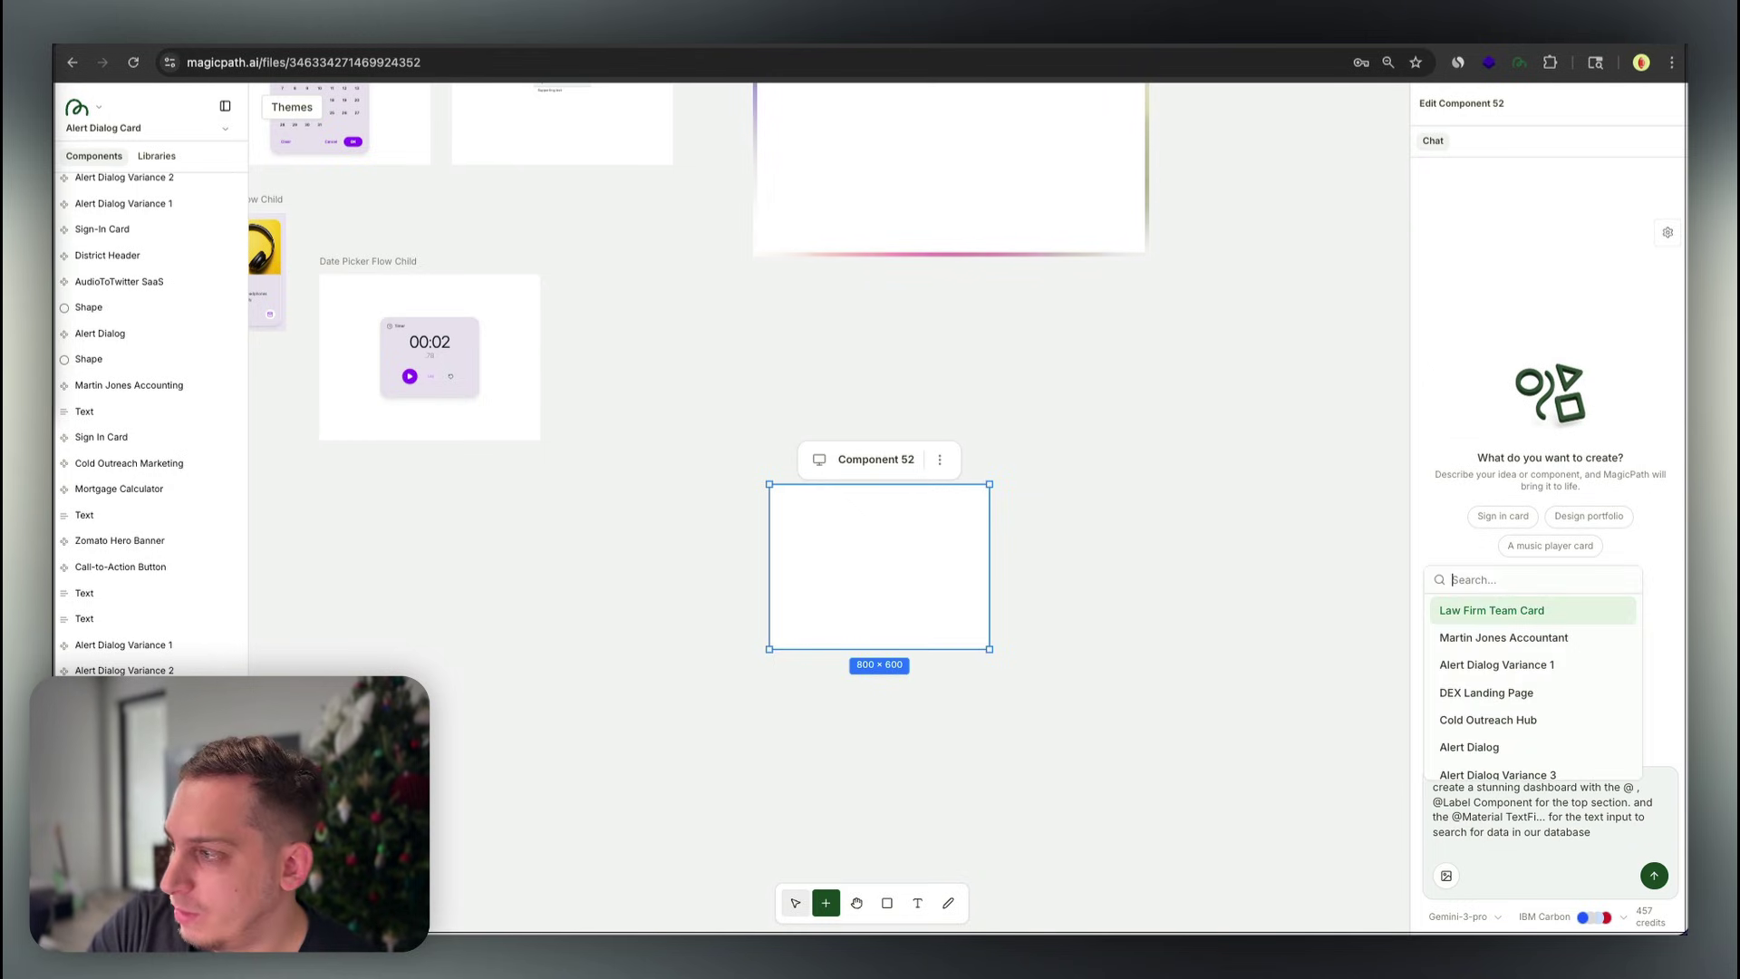
{"action": "type", "text": "date"}
{"action": "key", "text": "Return"}
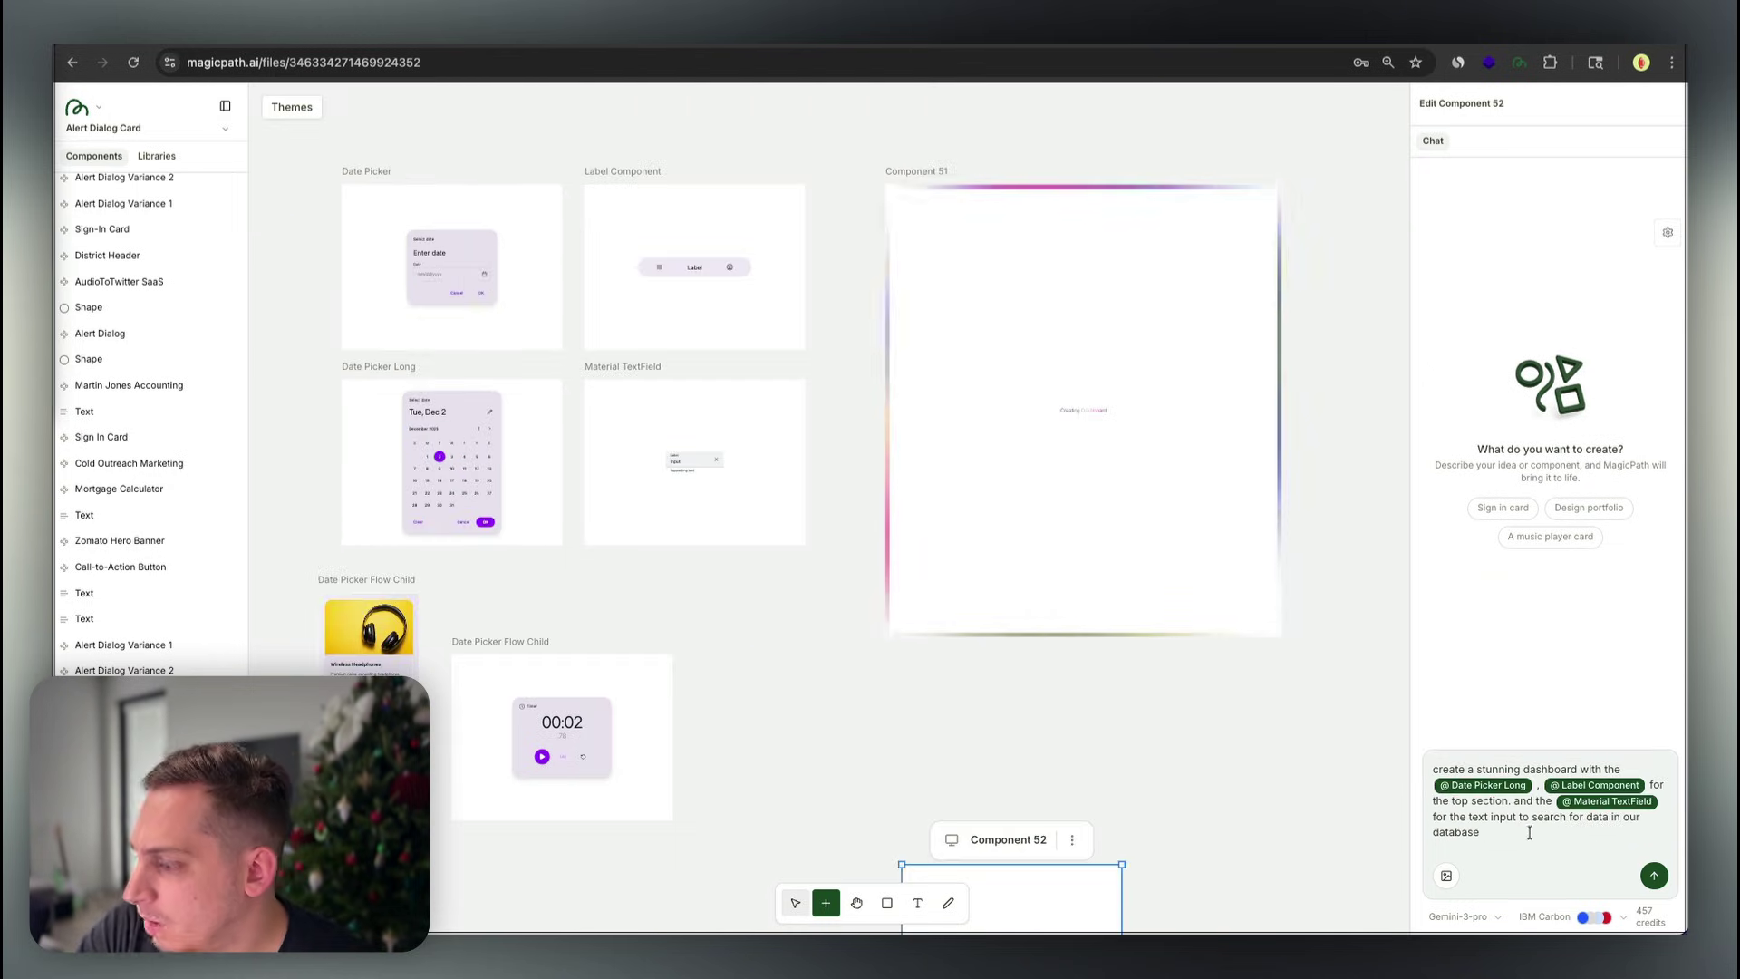
Send the IBM Carbon dashboard prompt, hide the components list, and pan to the Dashboard
{"action": "key", "text": "Return"}
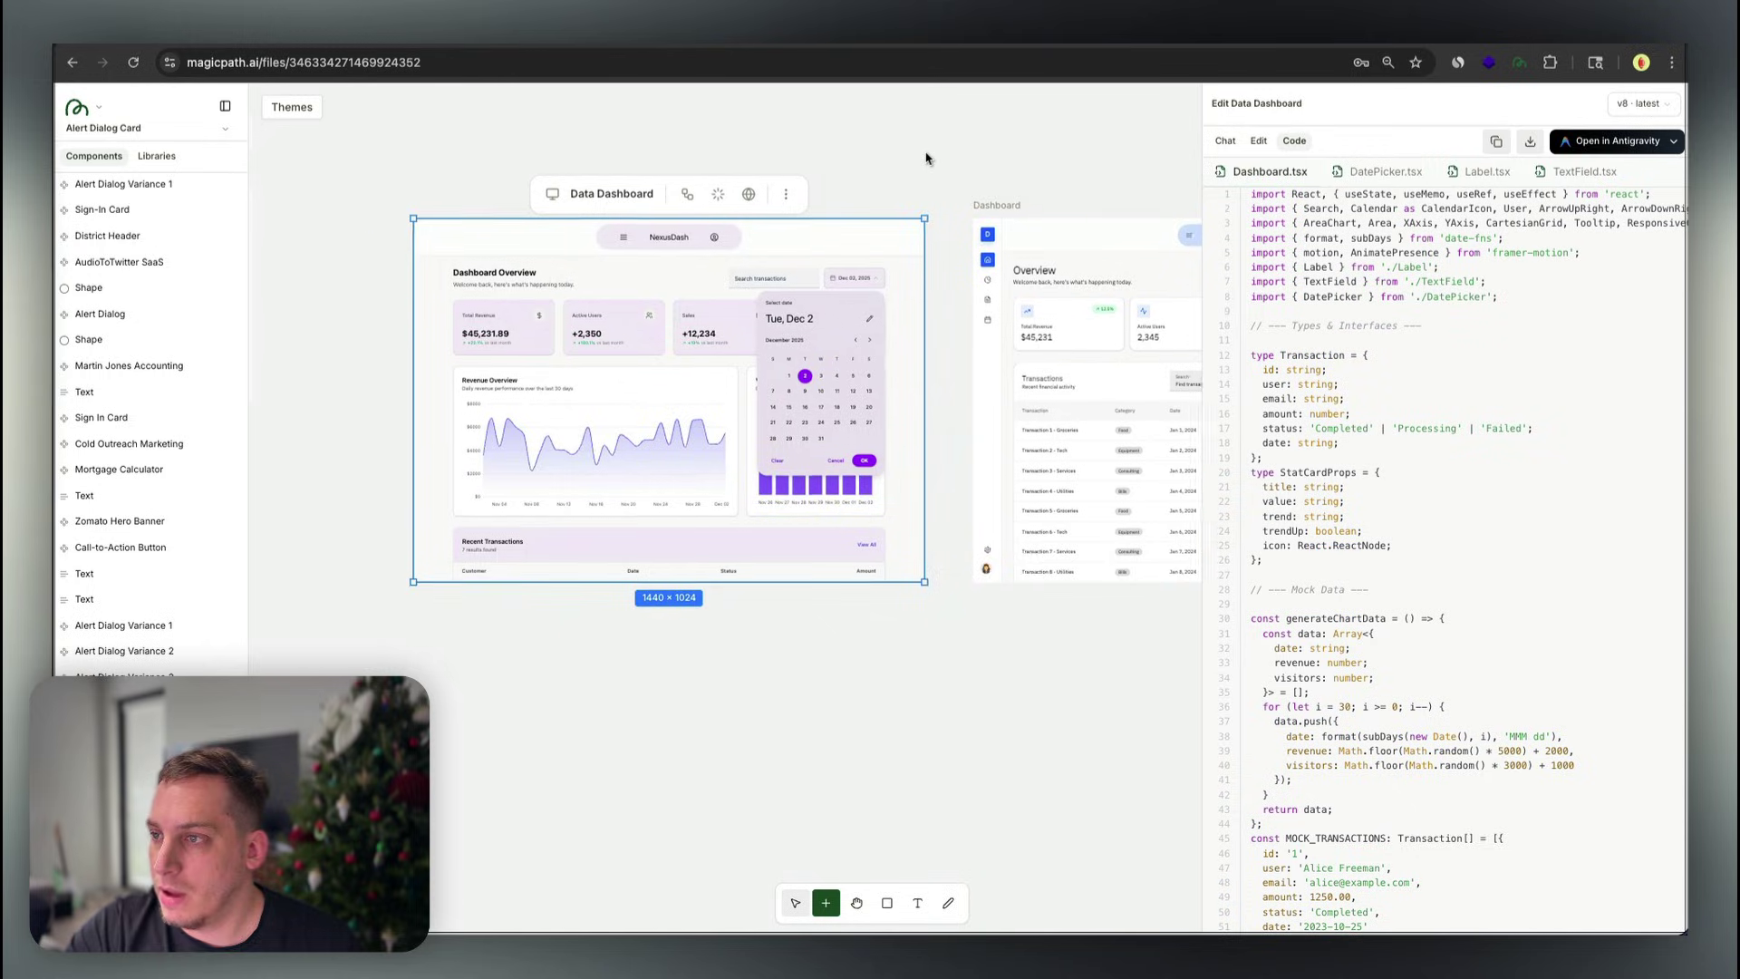
{"action": "scroll", "coordinate": [927, 158], "scroll_direction": "right", "scroll_amount": 5}
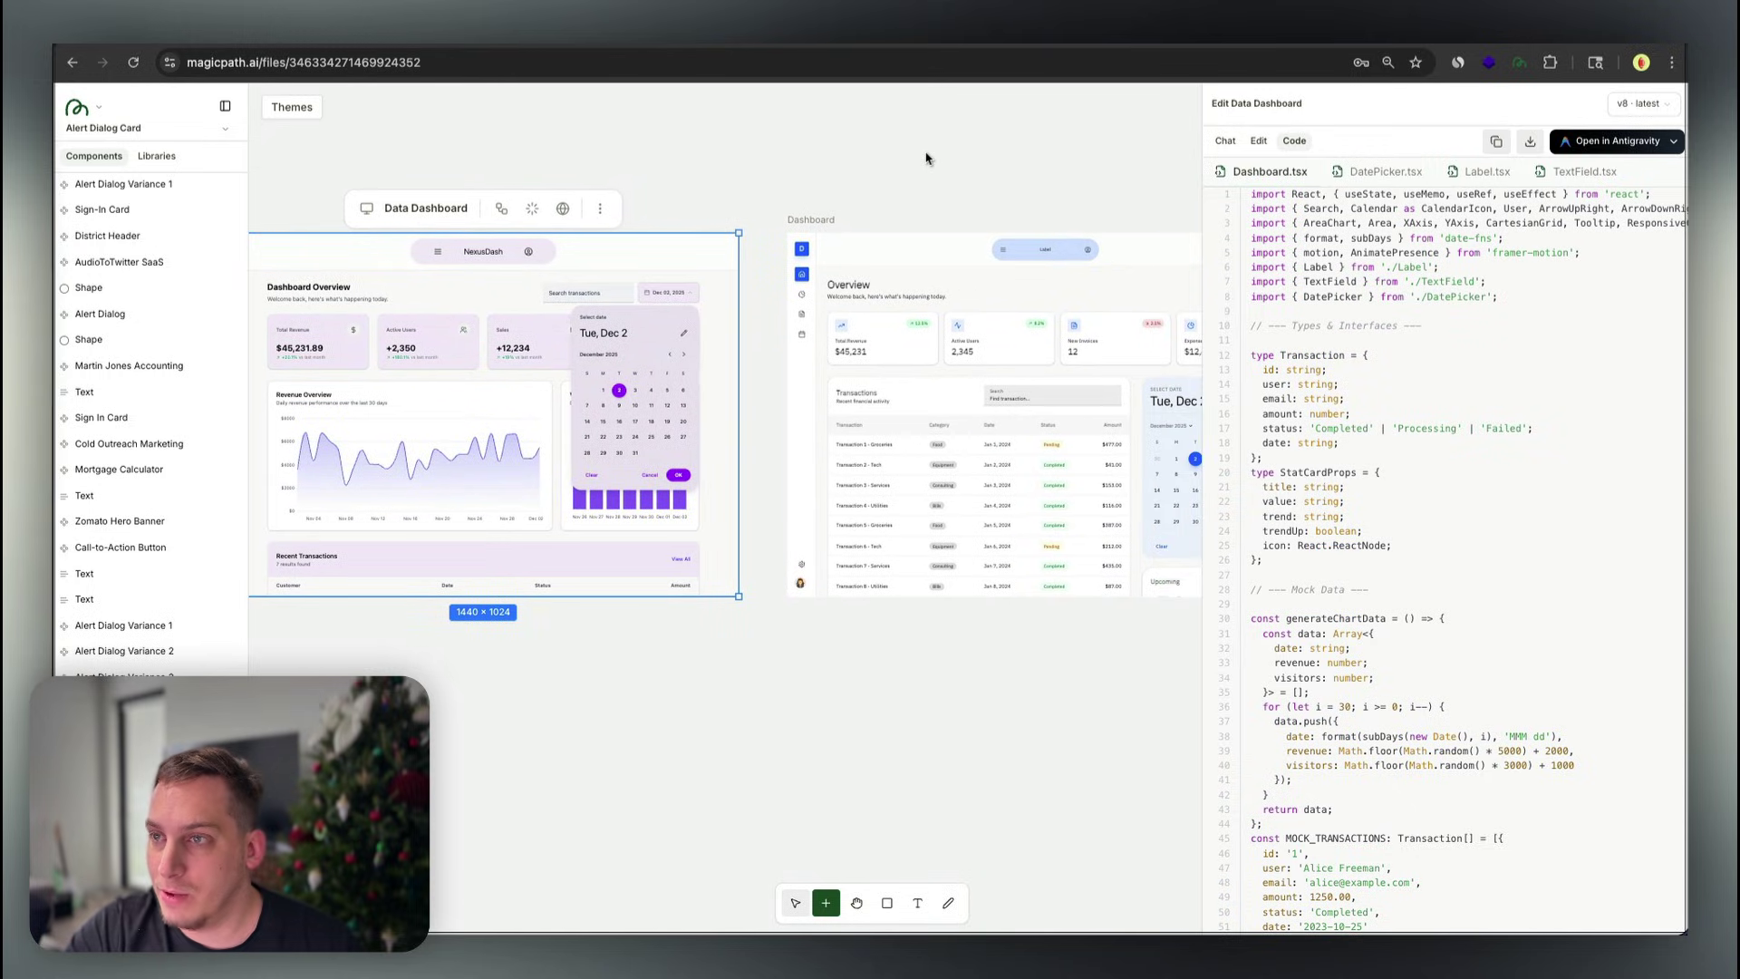
{"action": "left_click", "coordinate": [225, 106]}
{"action": "scroll", "coordinate": [625, 158], "scroll_direction": "right", "scroll_amount": 2}
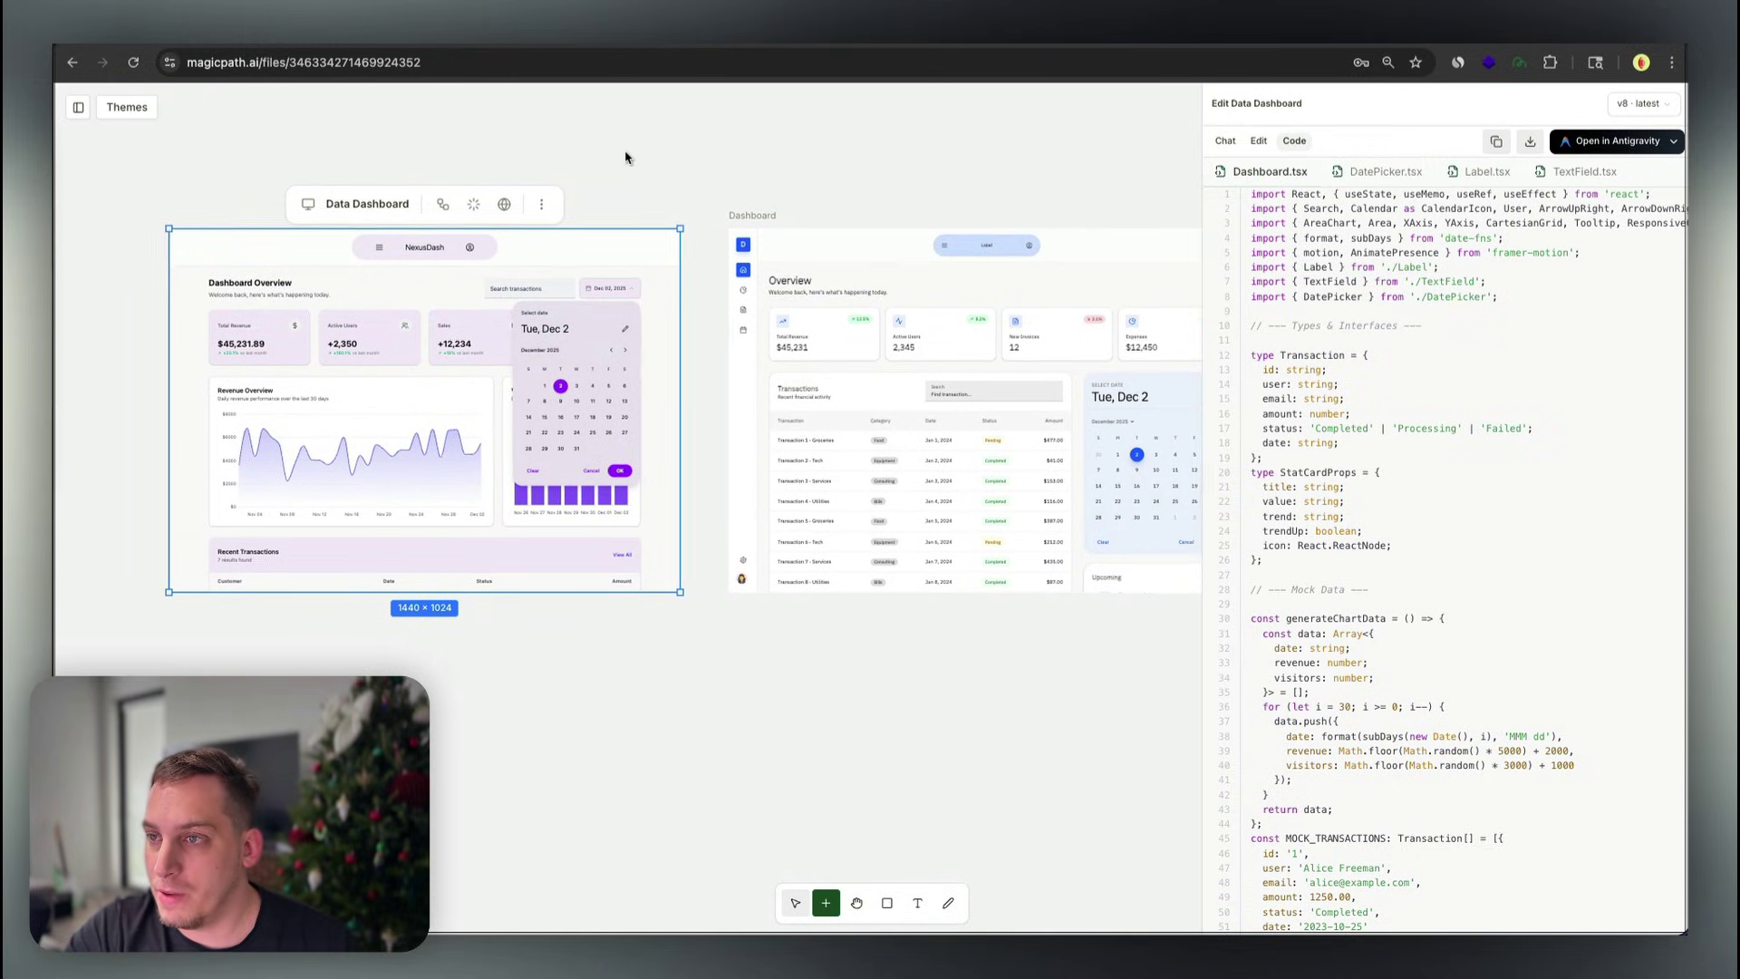
{"action": "scroll", "coordinate": [625, 158], "scroll_direction": "right", "scroll_amount": 1}
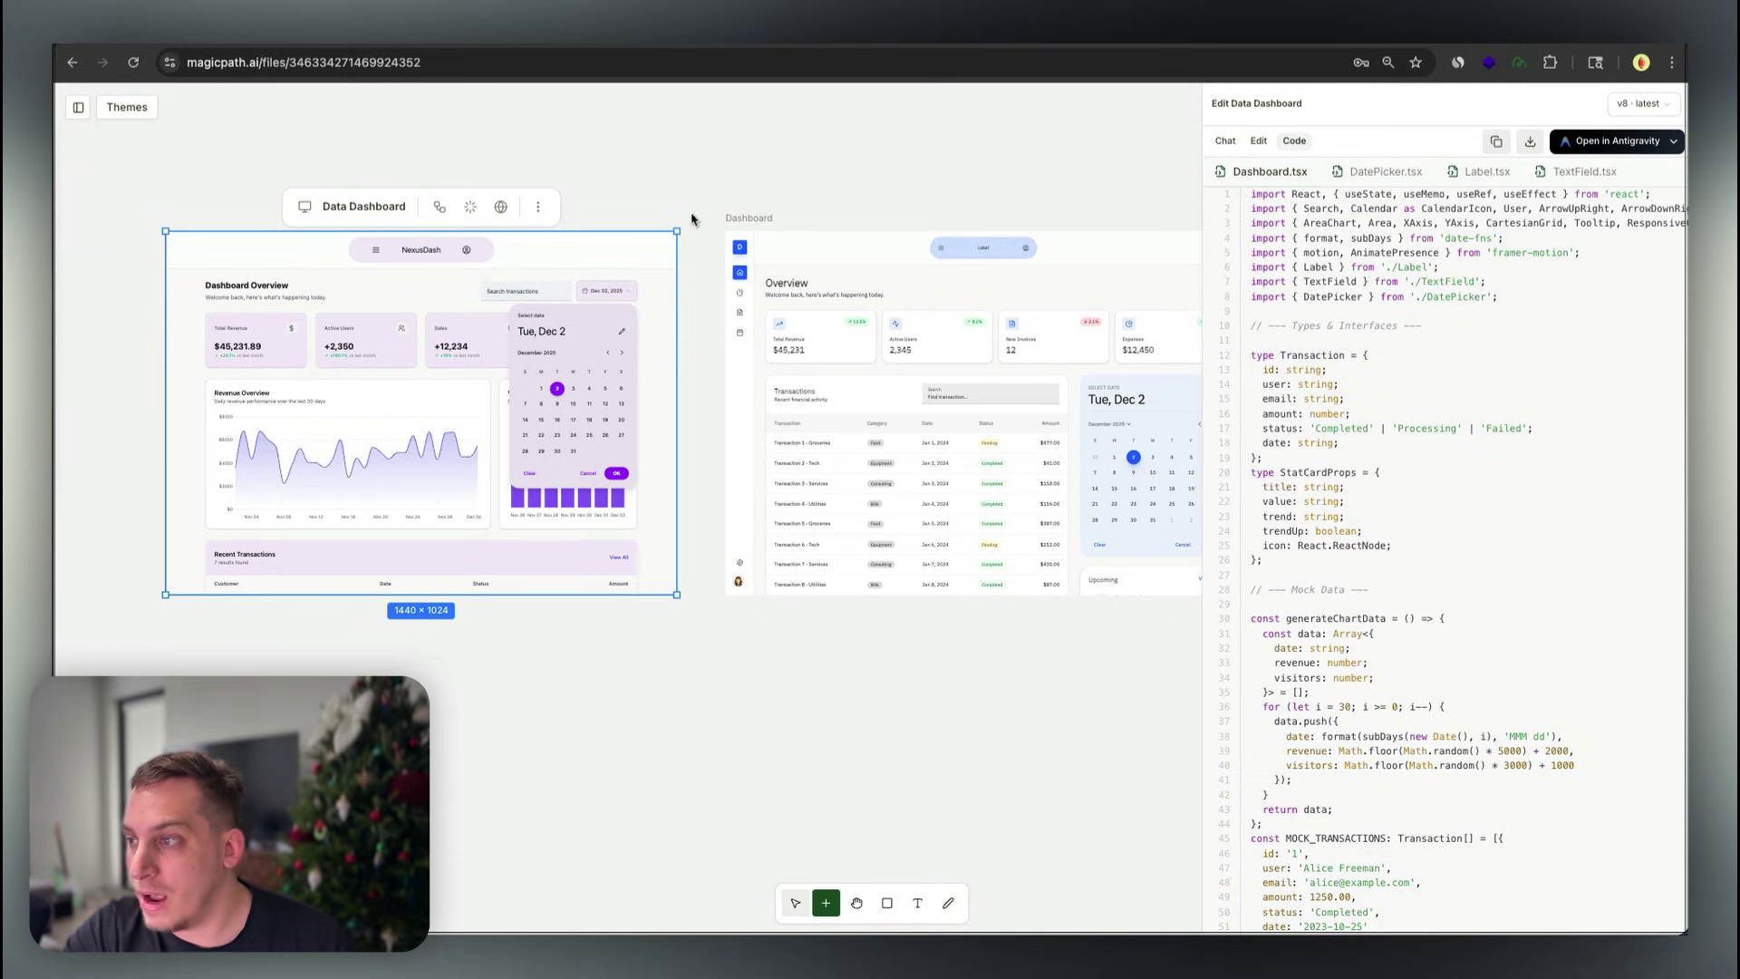
{"action": "scroll", "coordinate": [740, 177], "scroll_direction": "right", "scroll_amount": 3}
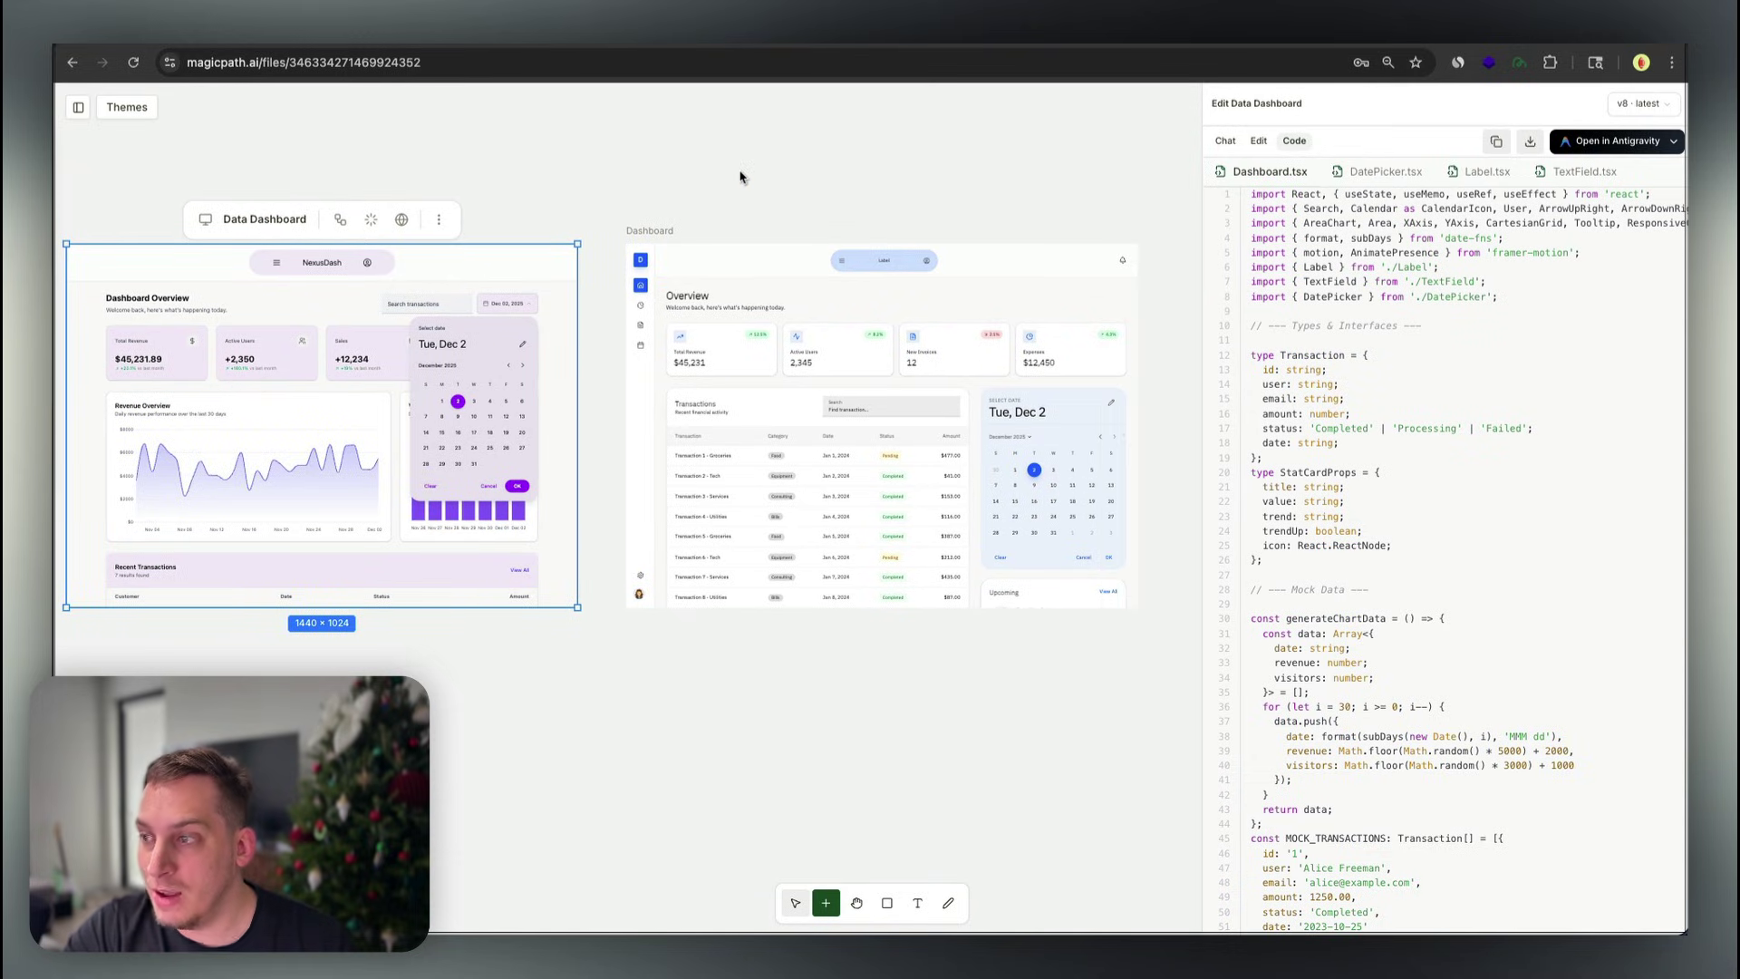
{"action": "scroll", "coordinate": [740, 177], "scroll_direction": "left", "scroll_amount": 1}
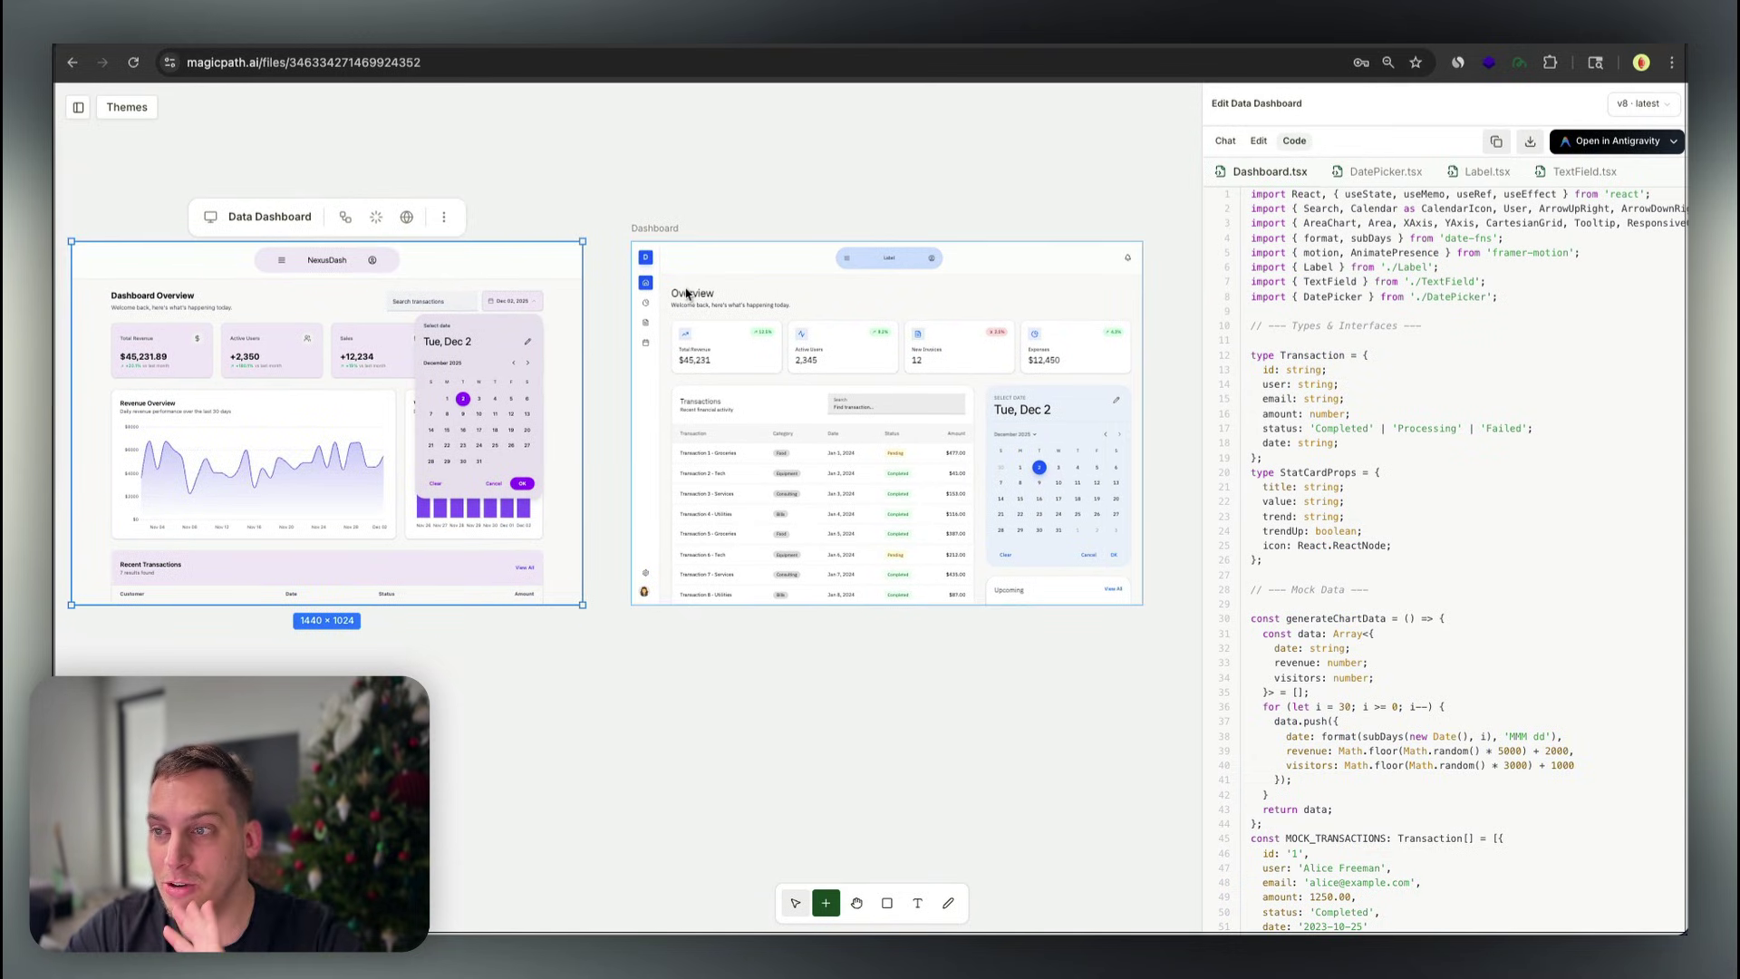
{"action": "scroll", "coordinate": [687, 293], "scroll_direction": "left", "scroll_amount": 3}
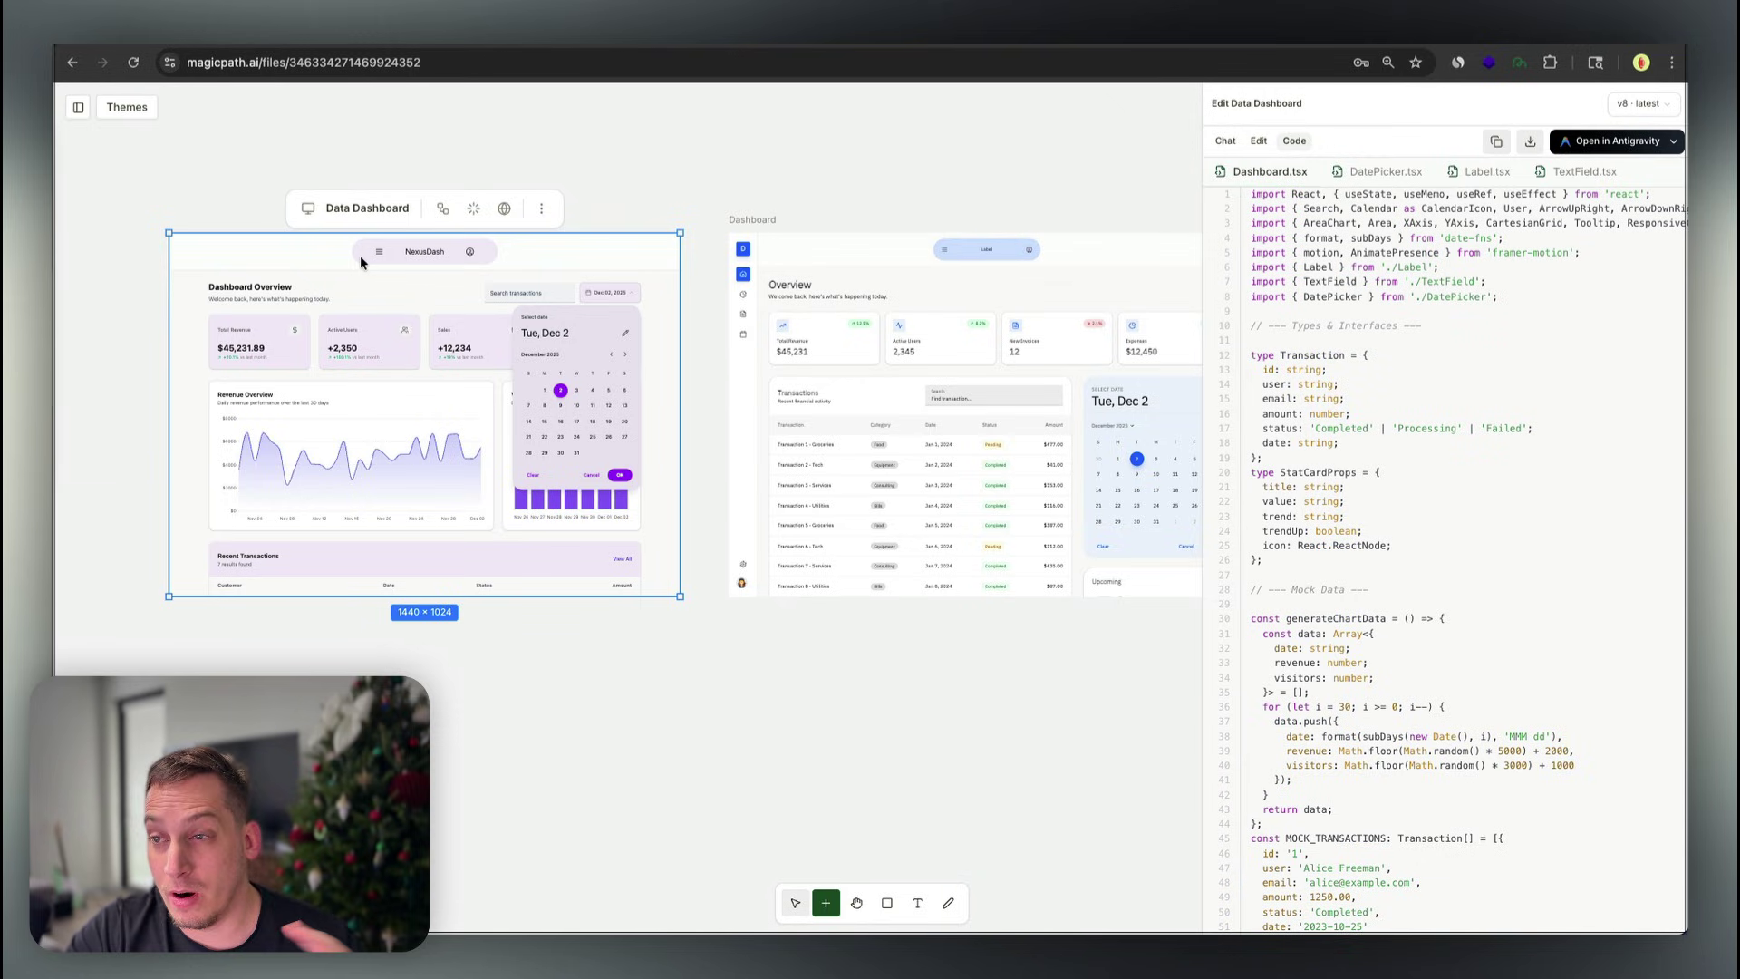
{"action": "scroll", "coordinate": [735, 233], "scroll_direction": "right", "scroll_amount": 3}
{"action": "scroll", "coordinate": [735, 233], "scroll_direction": "right", "scroll_amount": 3}
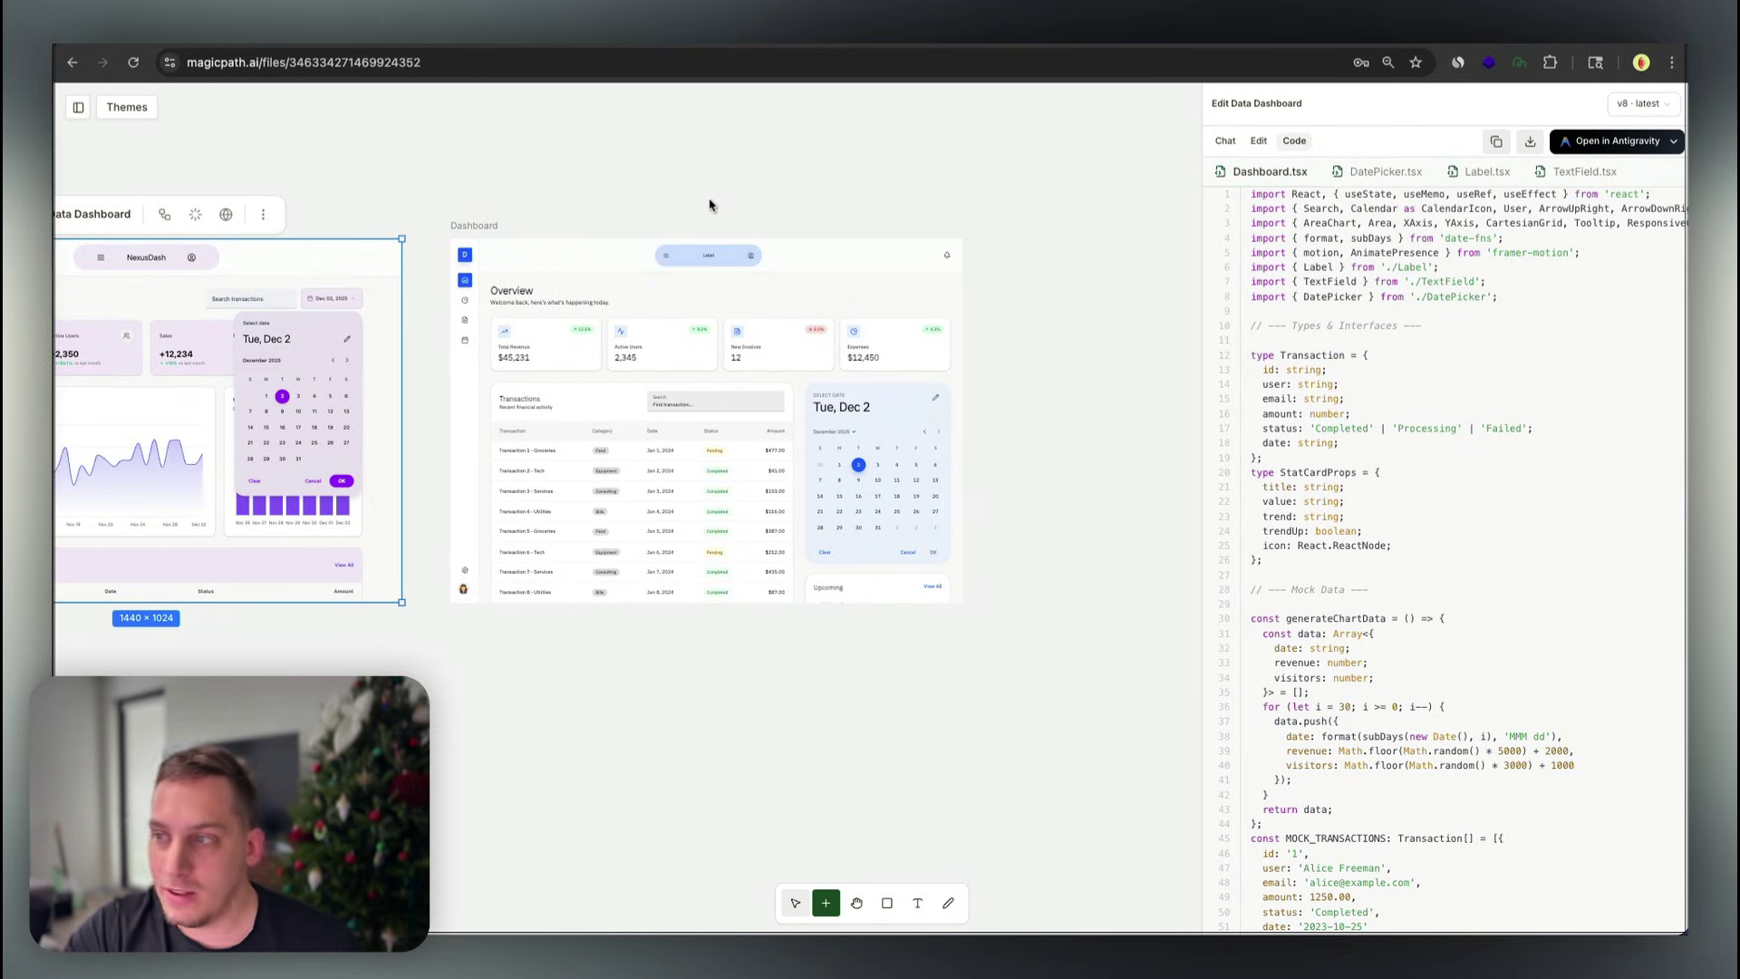
{"action": "scroll", "coordinate": [692, 190], "scroll_direction": "up", "scroll_amount": 5}
{"action": "scroll", "coordinate": [687, 194], "scroll_direction": "down", "scroll_amount": 1}
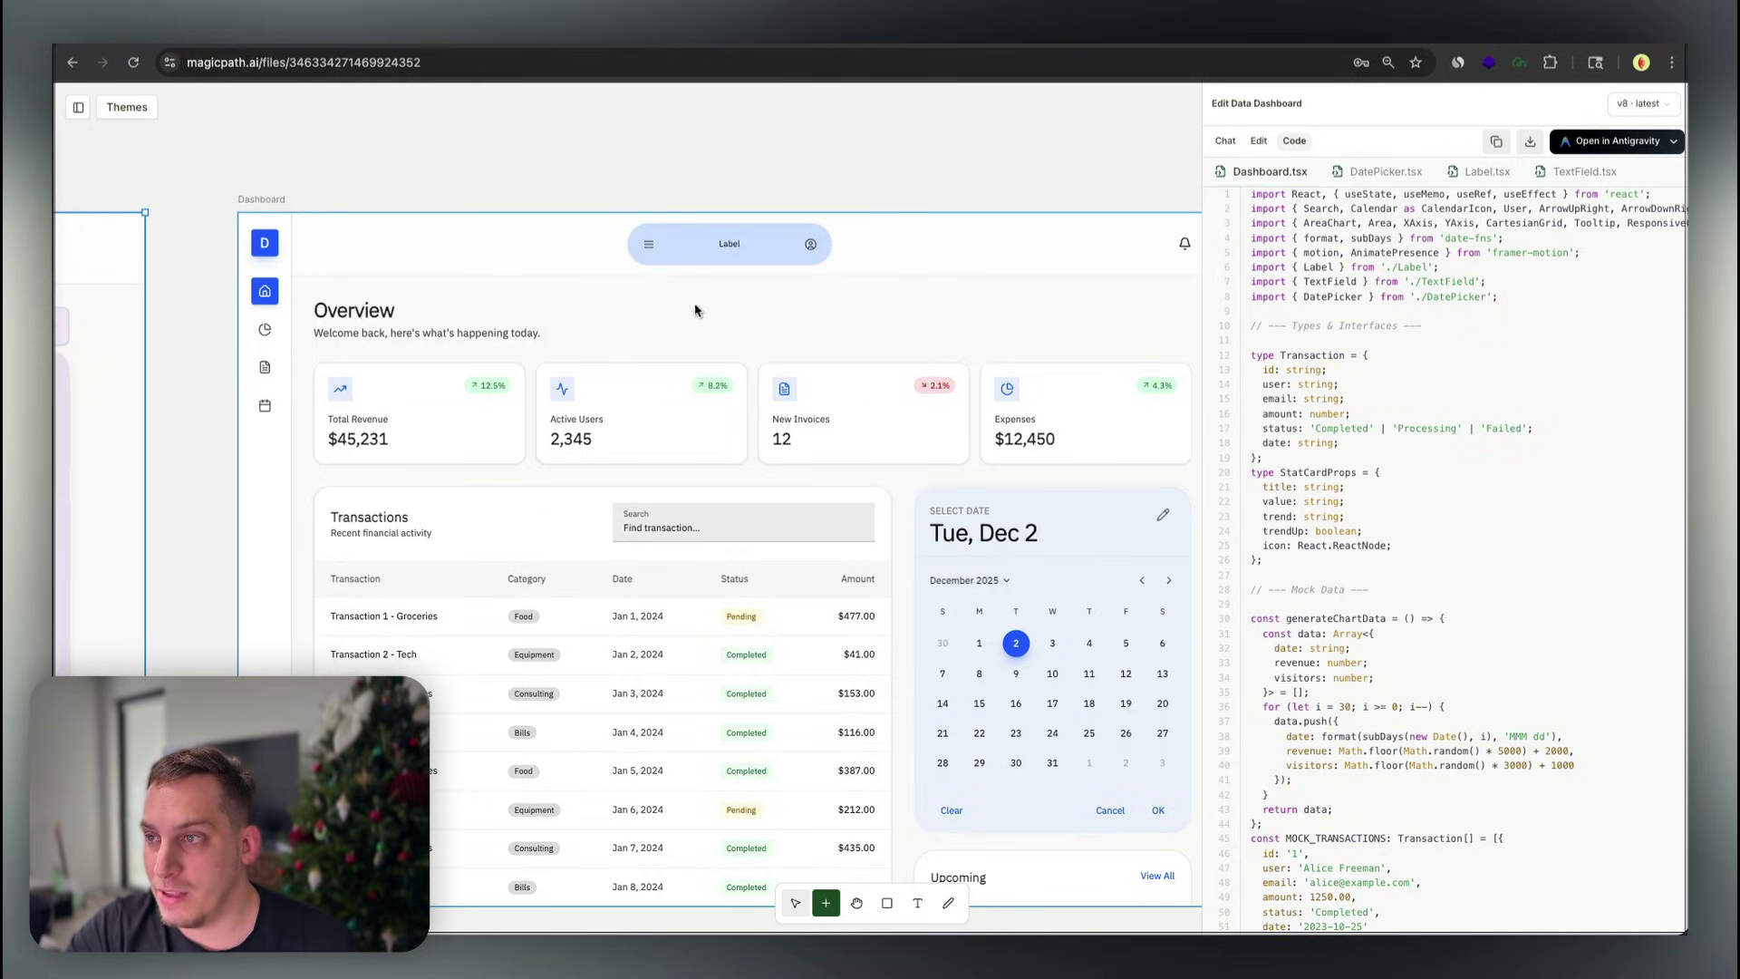
Select the Dashboard and pick dates Dec 9, 2 and 17, ending on Tue, Dec 23
{"action": "left_click", "coordinate": [733, 282]}
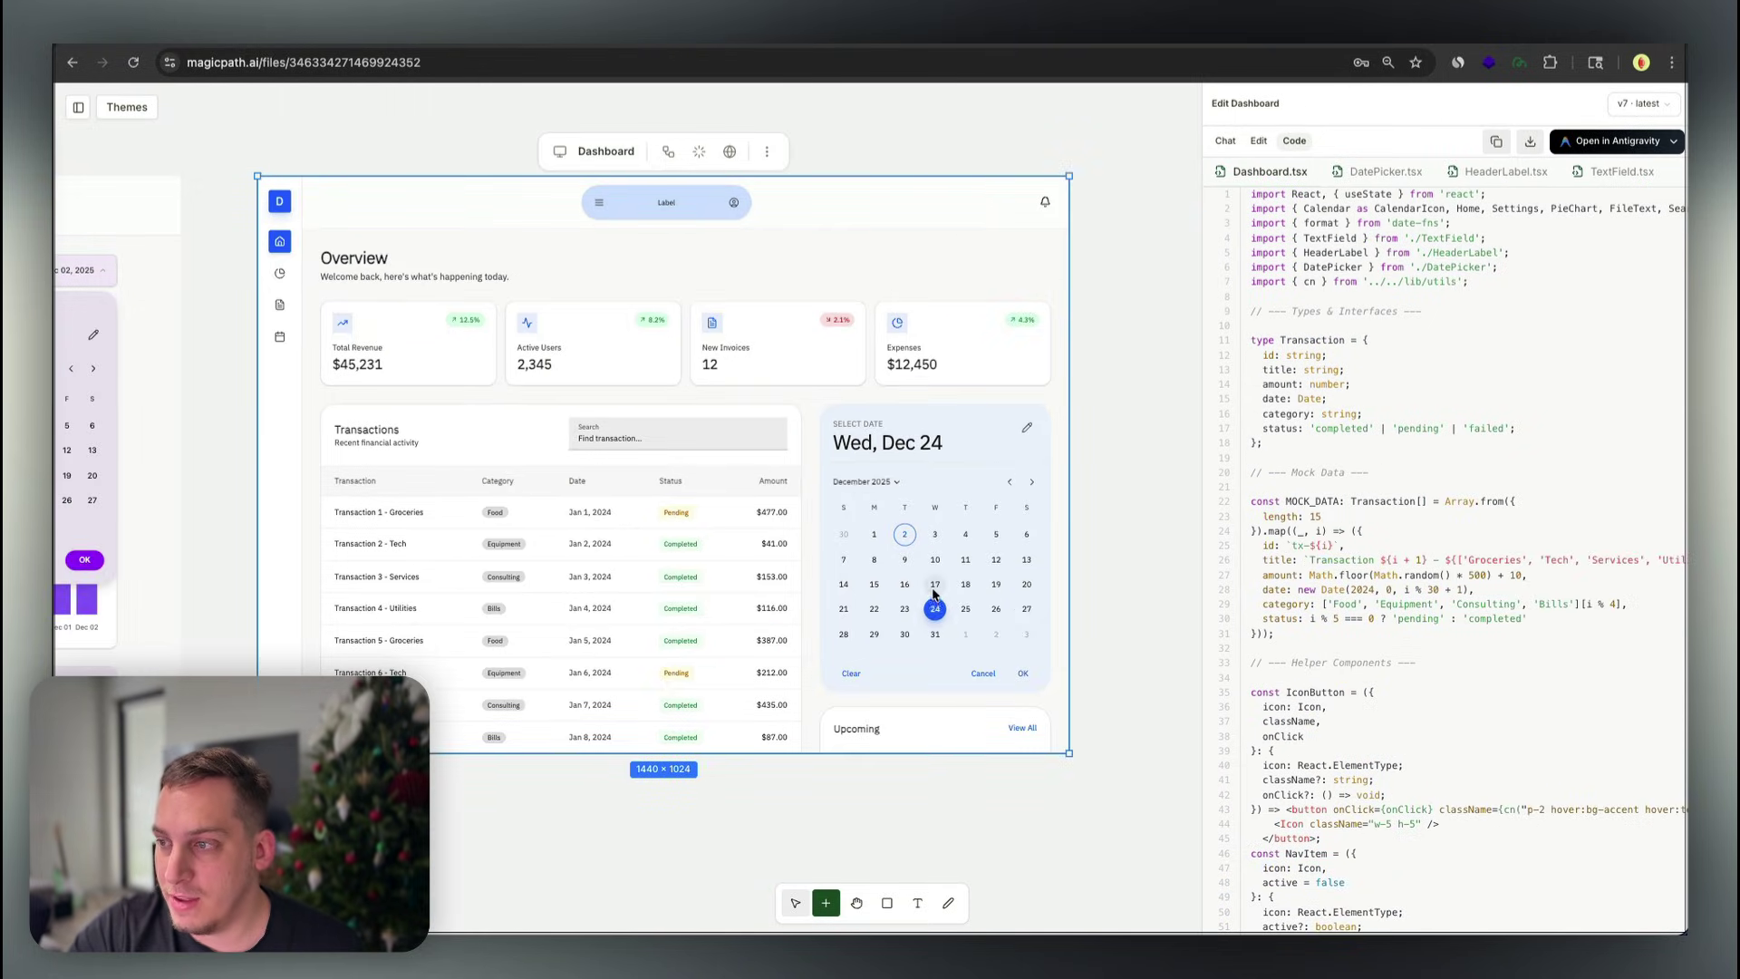
{"action": "left_click", "coordinate": [903, 555]}
{"action": "left_click", "coordinate": [901, 542]}
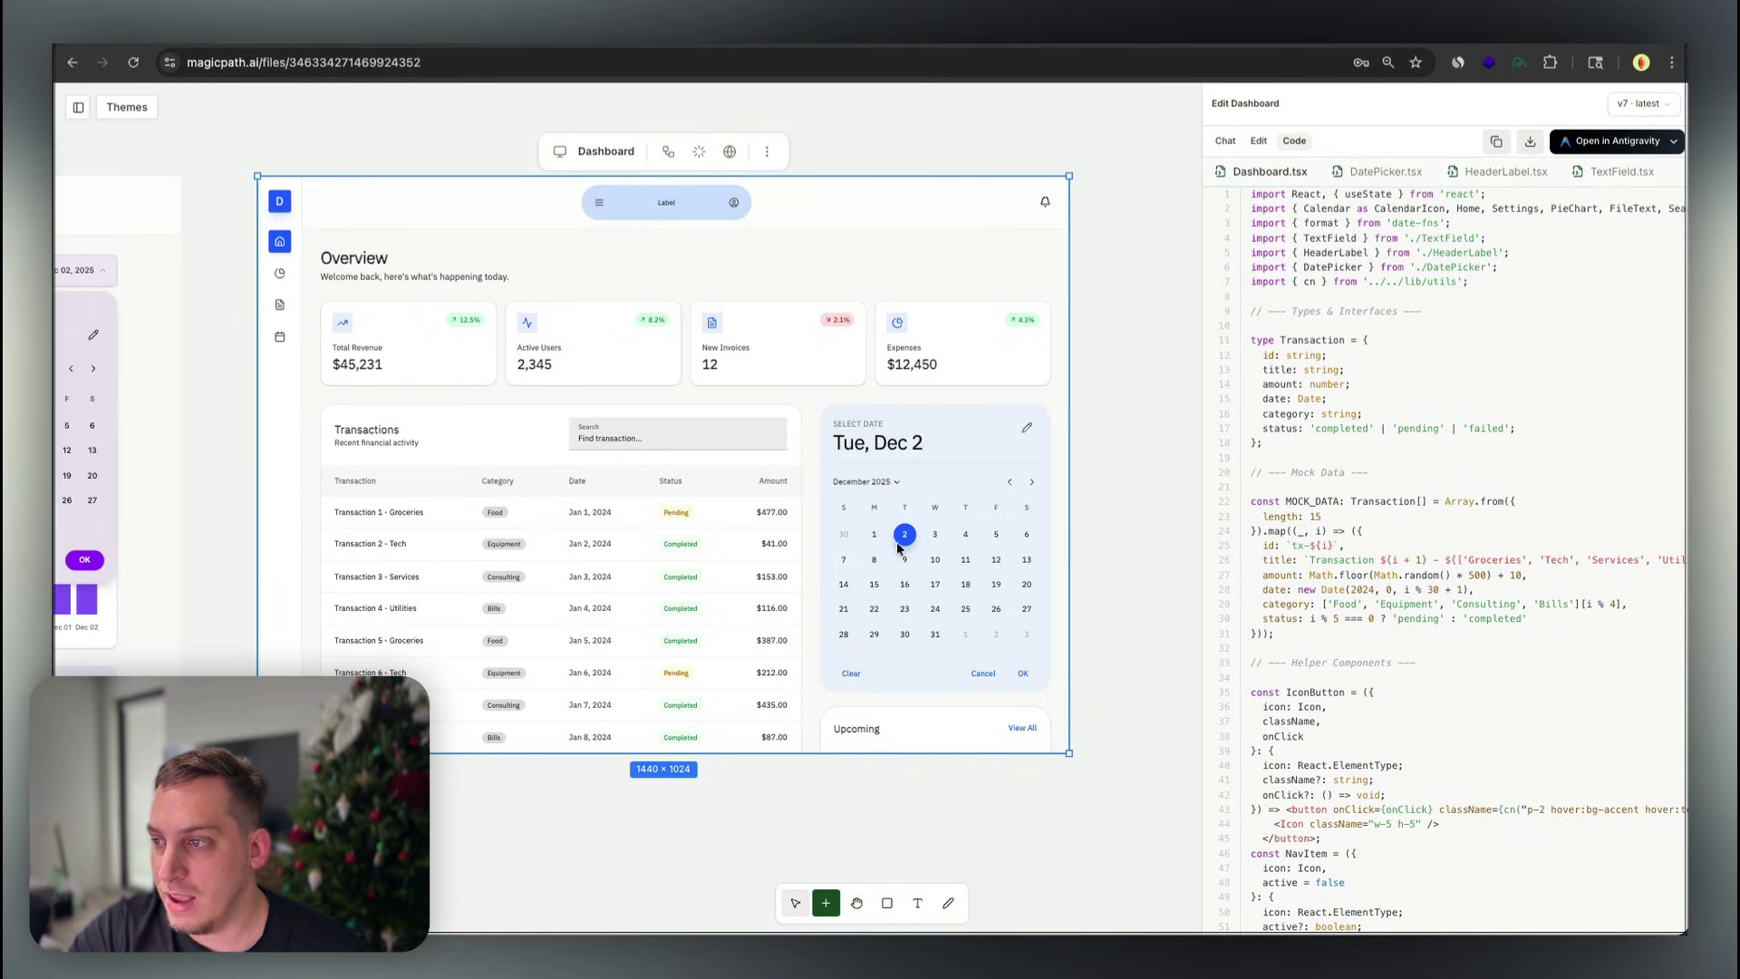
{"action": "left_click", "coordinate": [939, 582]}
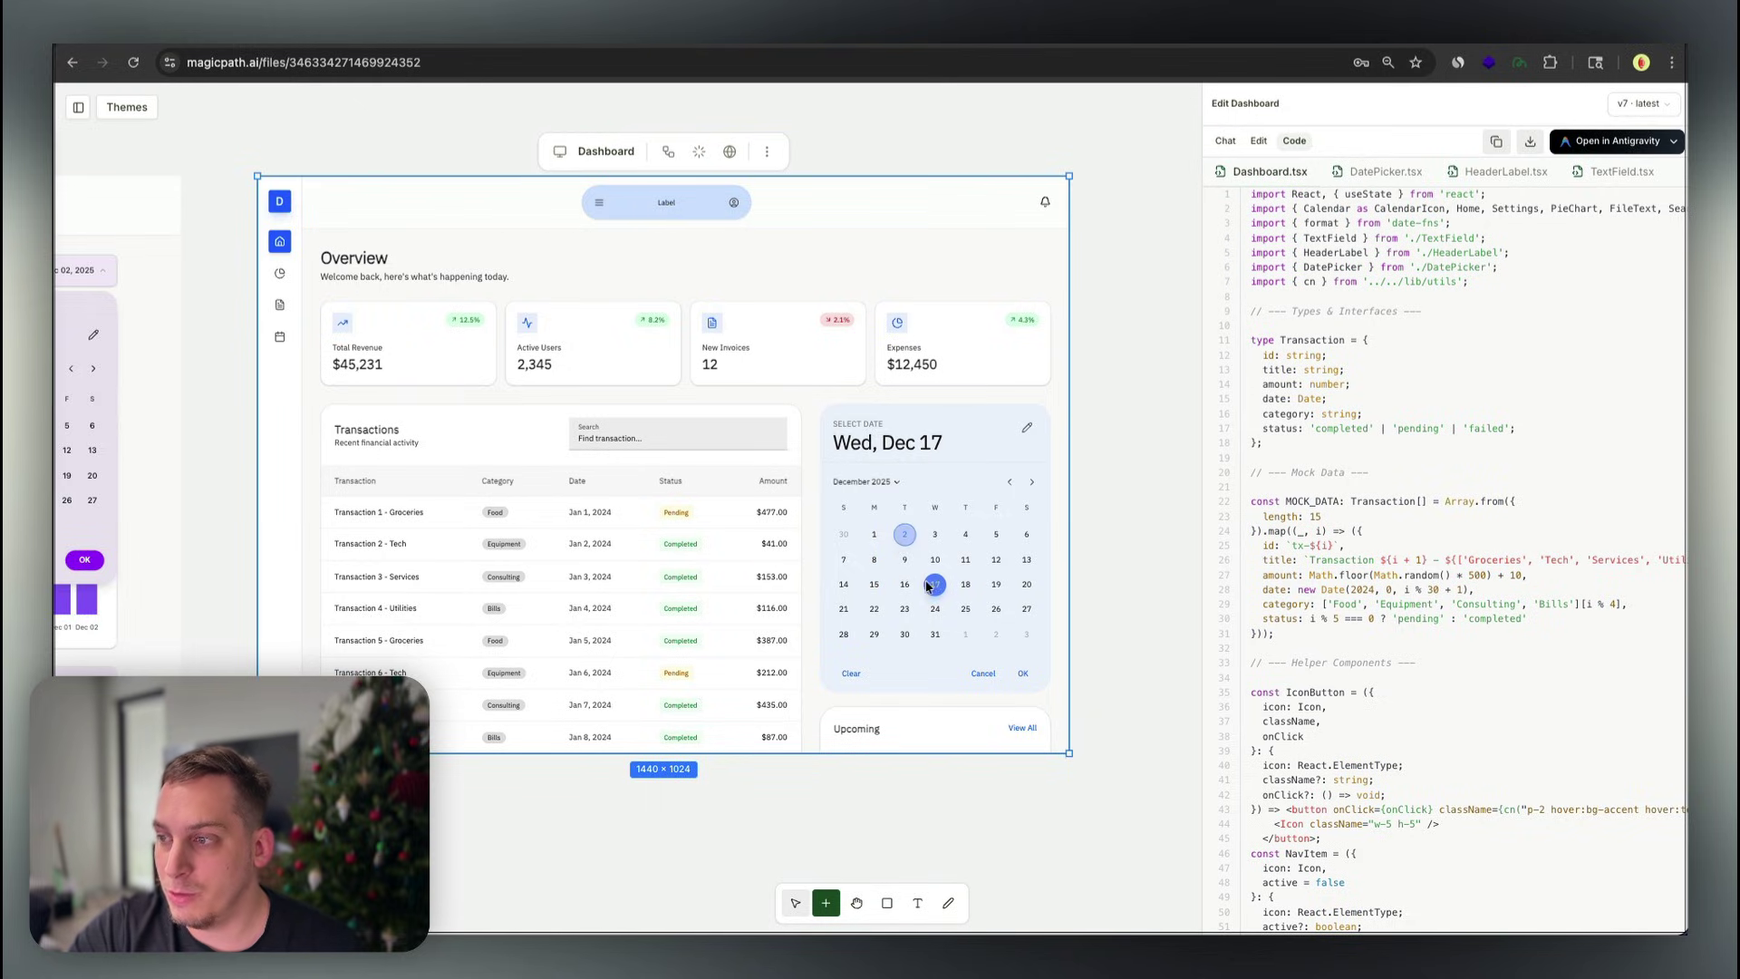
{"action": "left_click", "coordinate": [906, 611]}
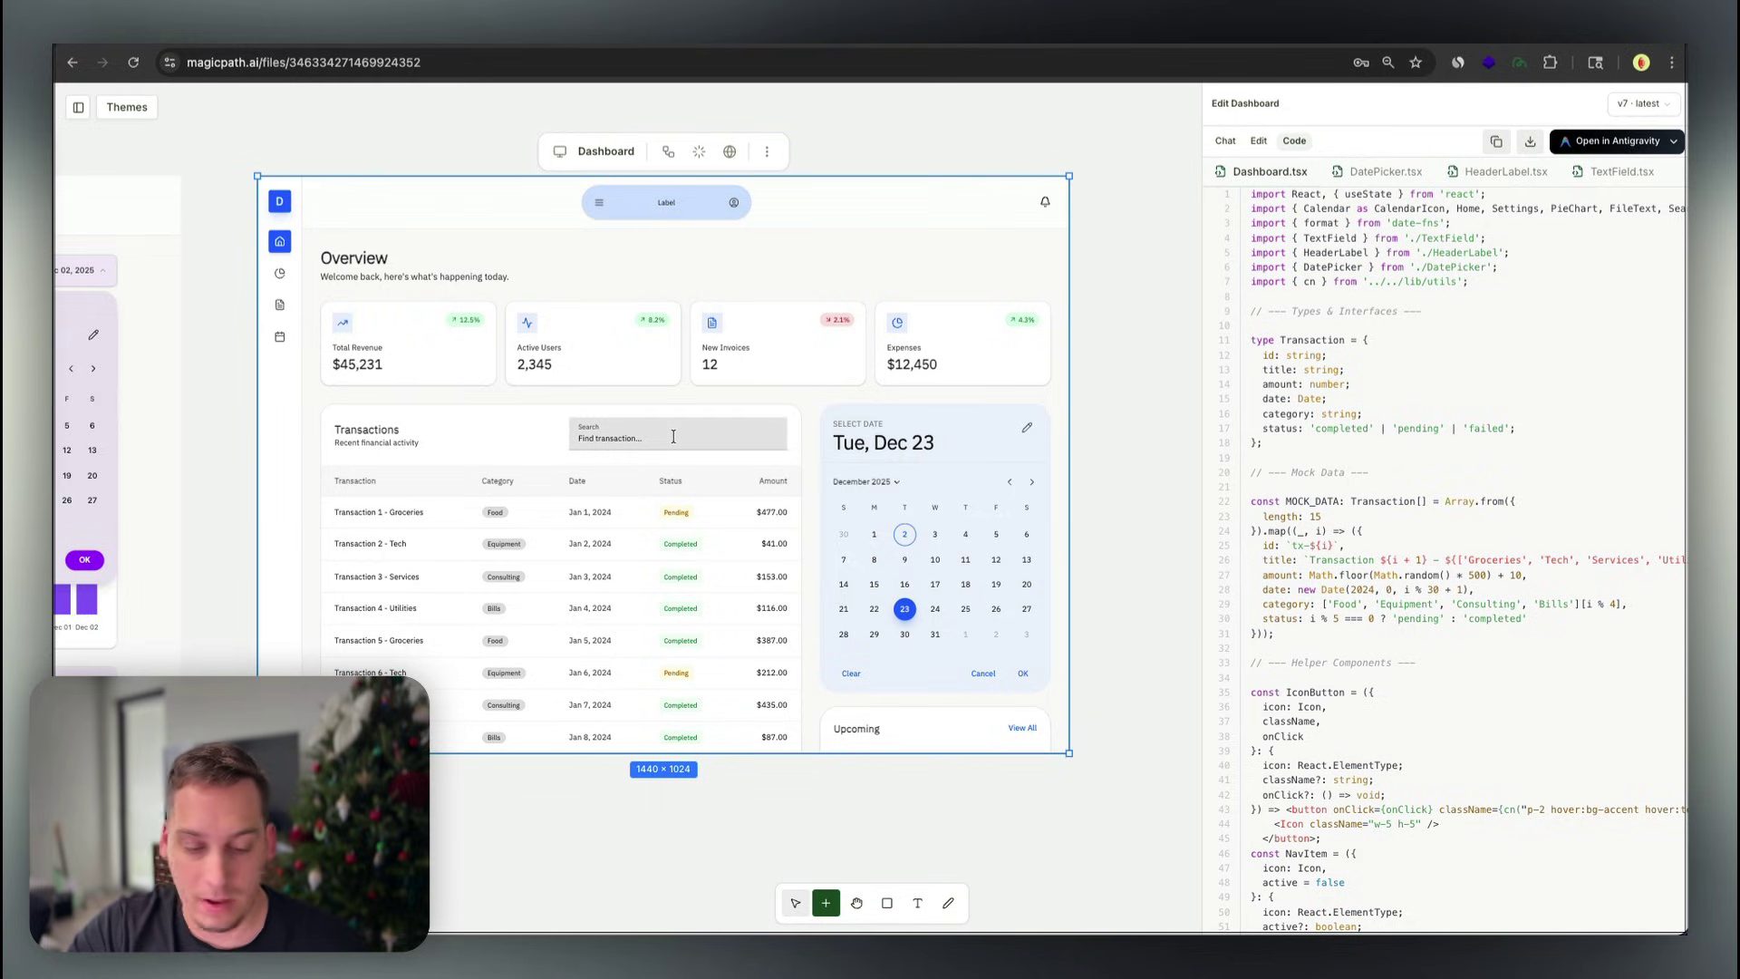
Type 'dsds' into the transaction search, then clear it and click away
{"action": "left_click", "coordinate": [679, 441]}
{"action": "type", "text": "dsds"}
{"action": "key", "text": "BackSpace"}
{"action": "key", "text": "BackSpace"}
{"action": "key", "text": "BackSpace"}
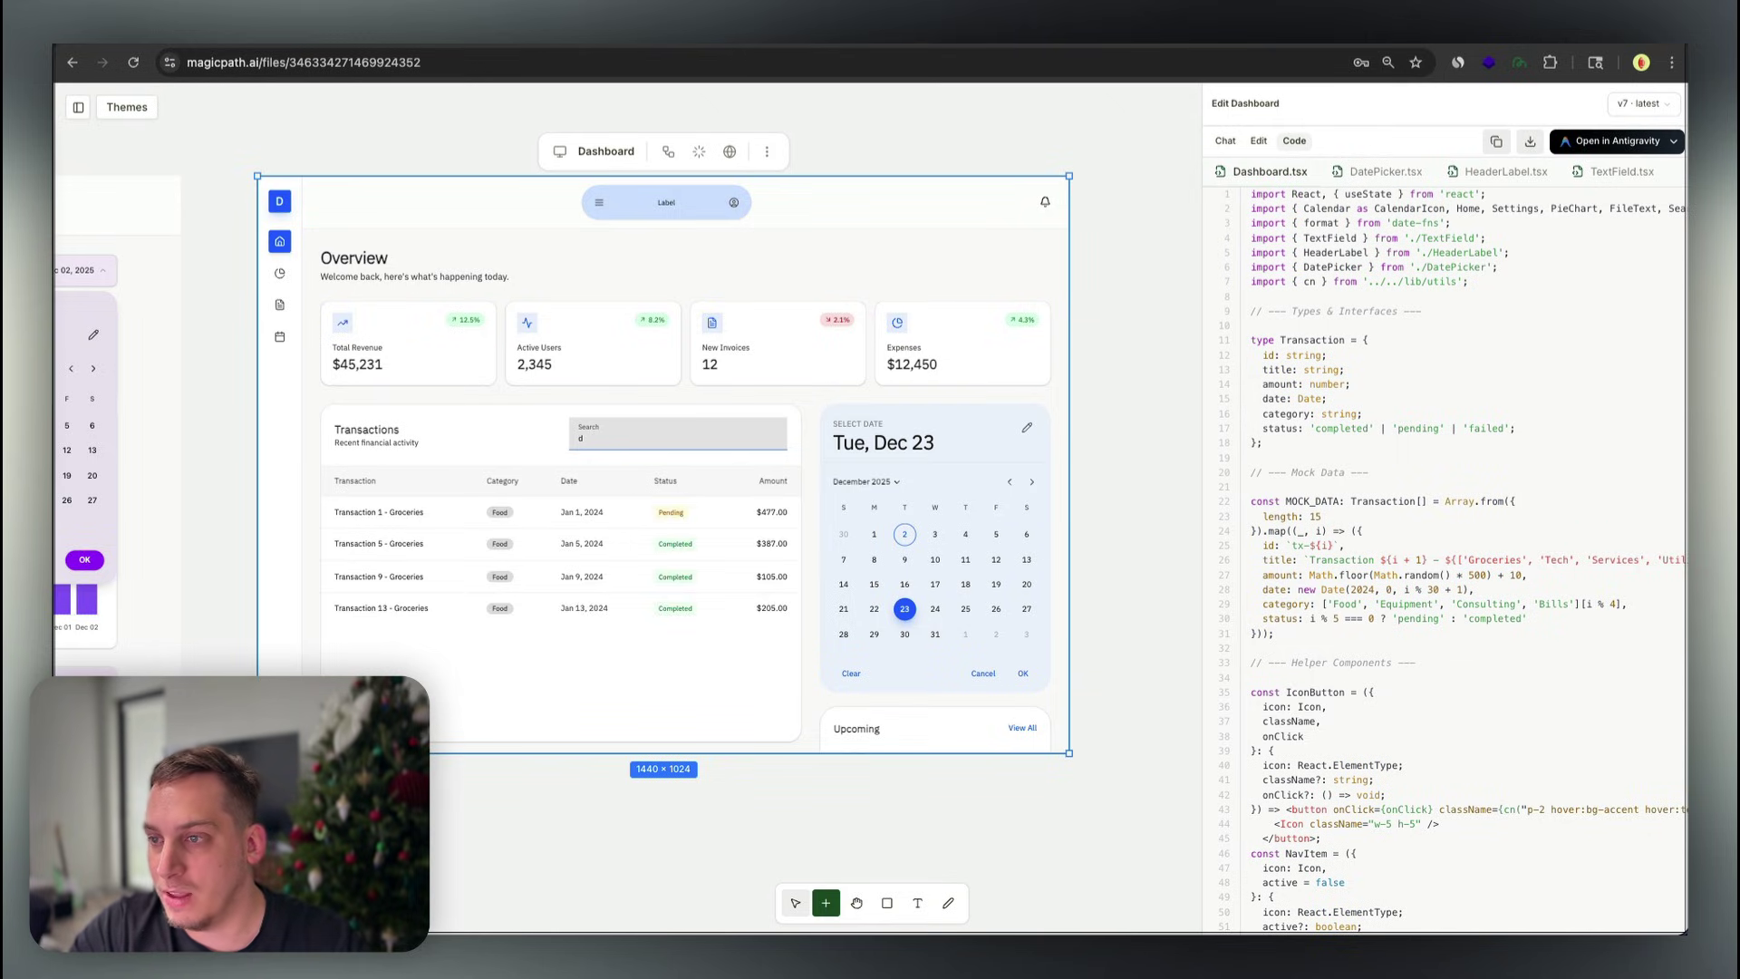
{"action": "key", "text": "BackSpace"}
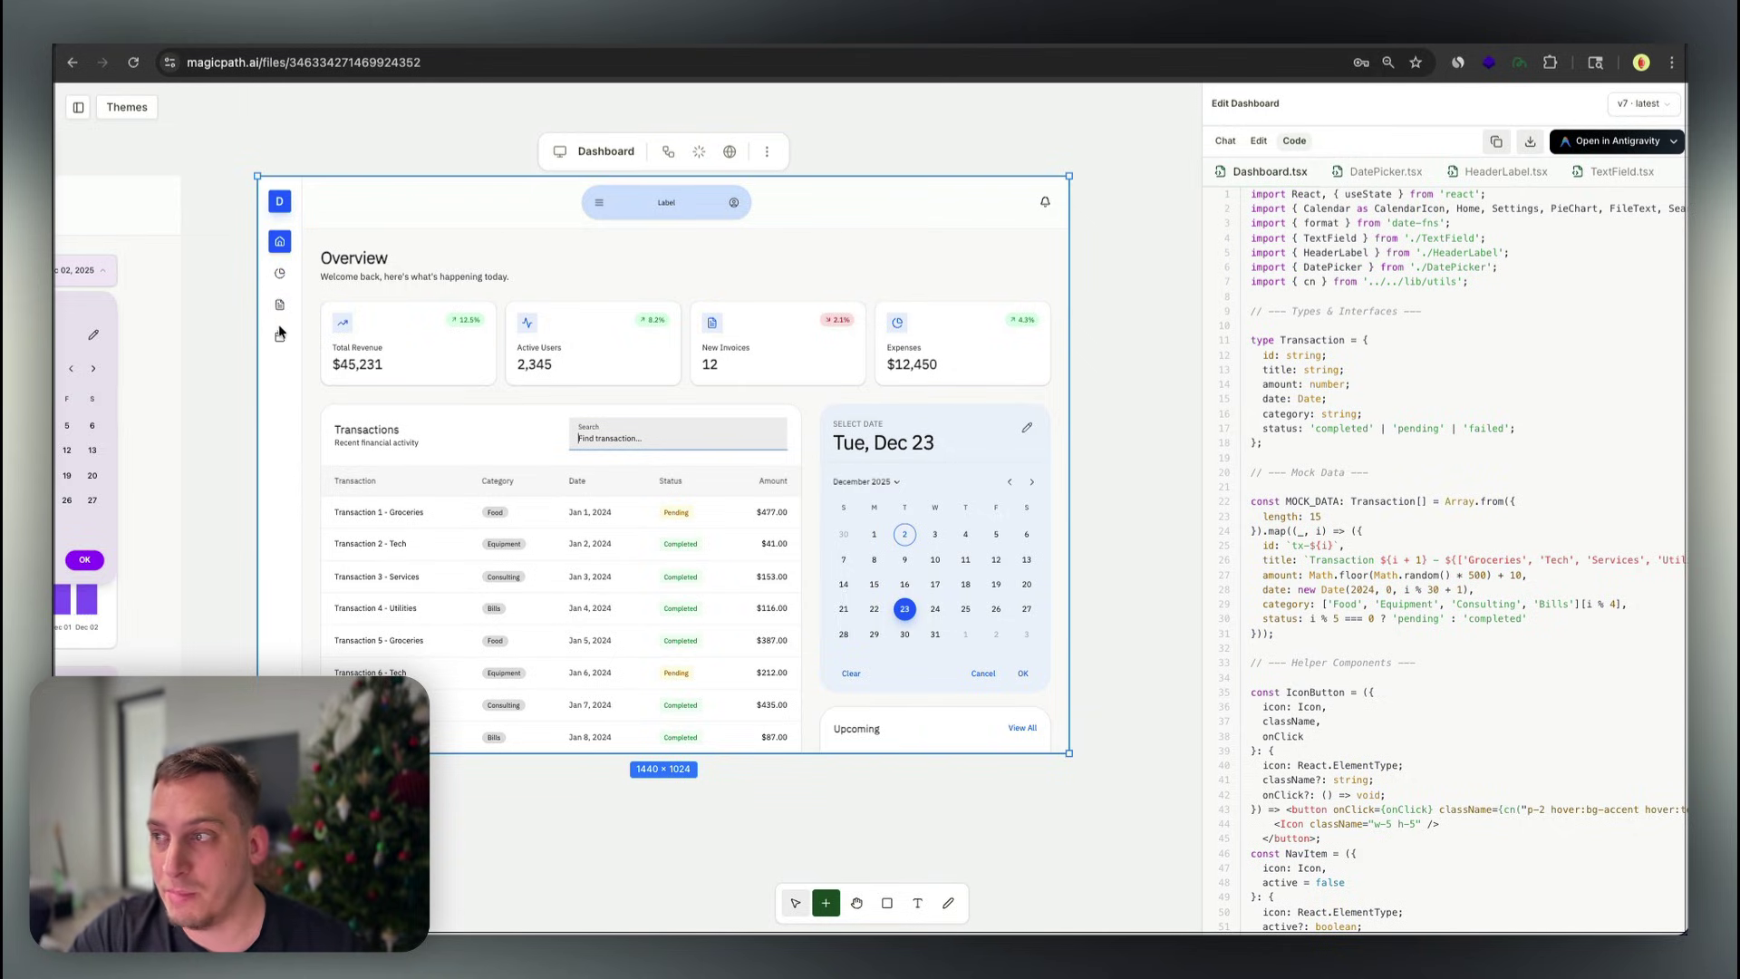
{"action": "left_click", "coordinate": [601, 205]}
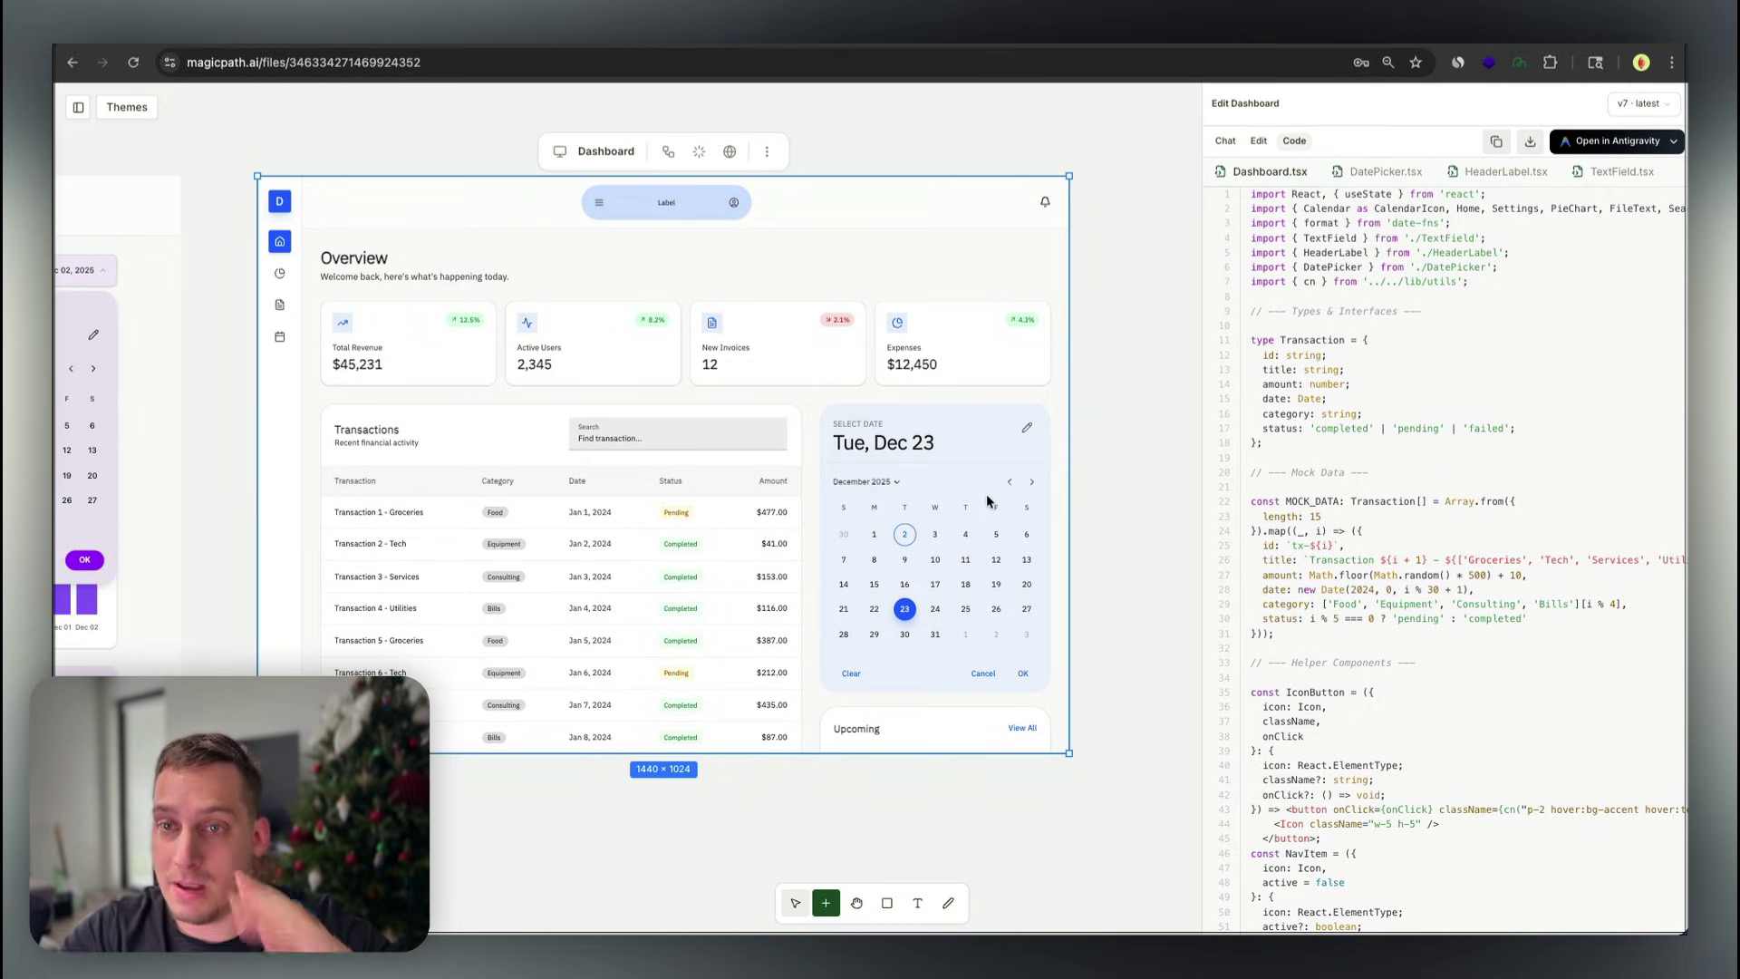
Check the Open in Antigravity options, deselect the Dashboard, and zoom out to the full canvas
{"action": "left_click", "coordinate": [1674, 142]}
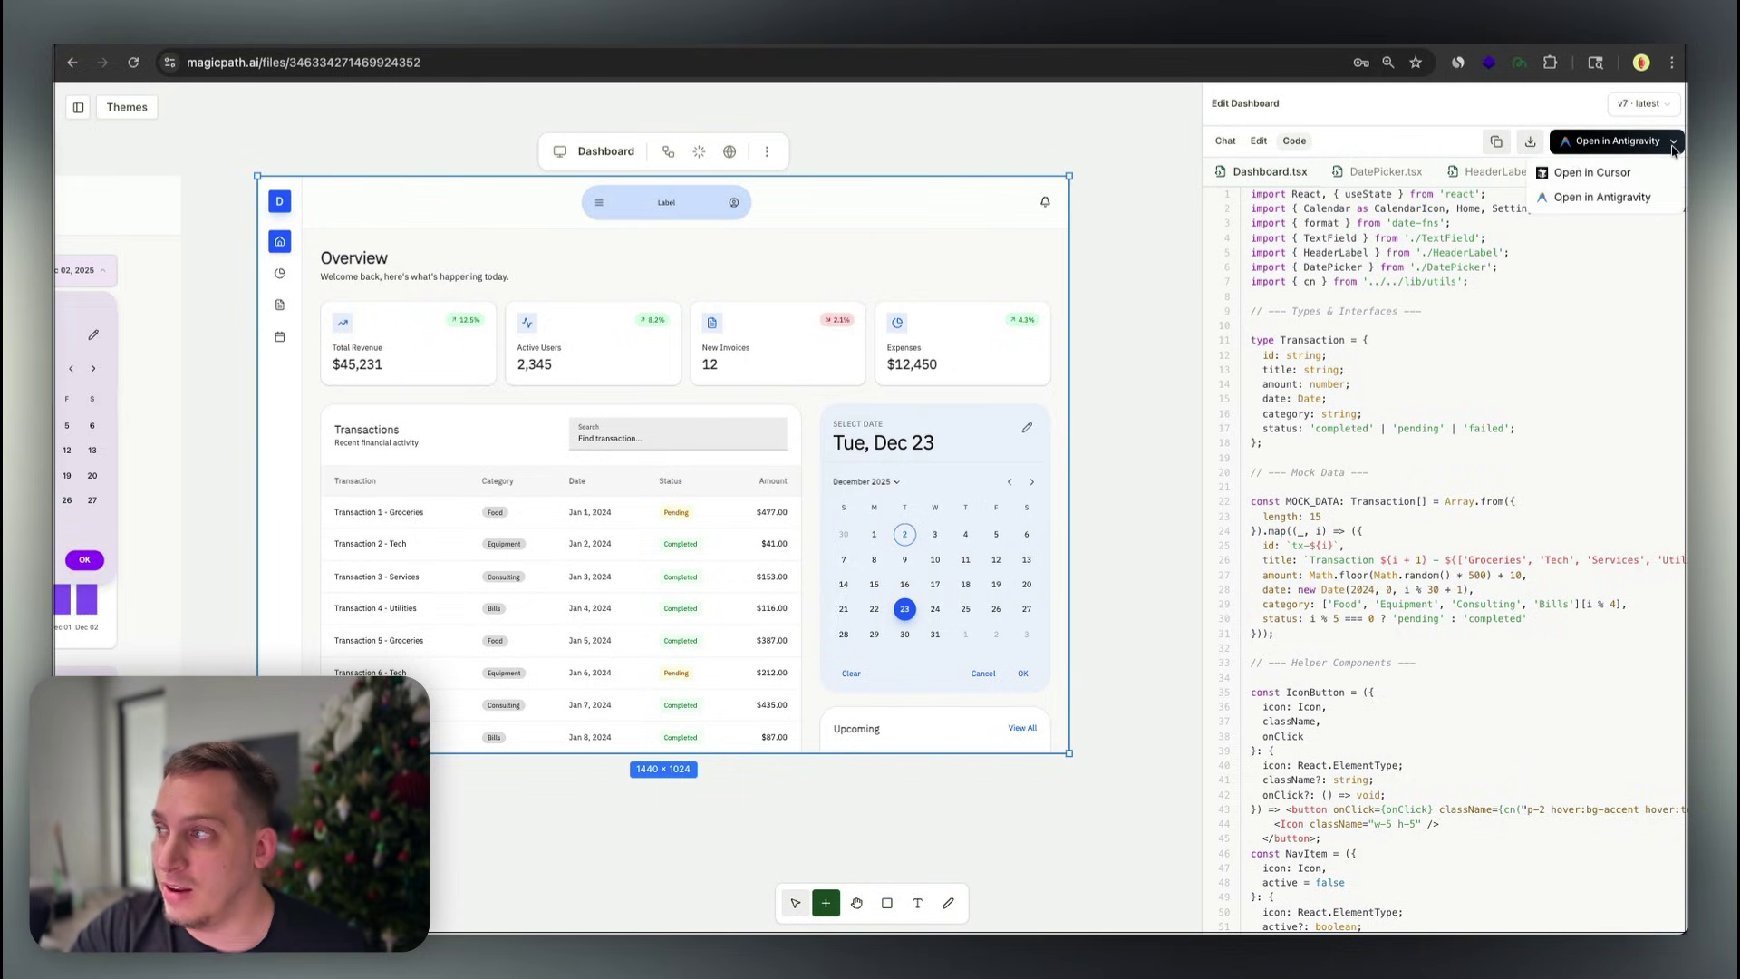
{"action": "left_click", "coordinate": [1629, 181]}
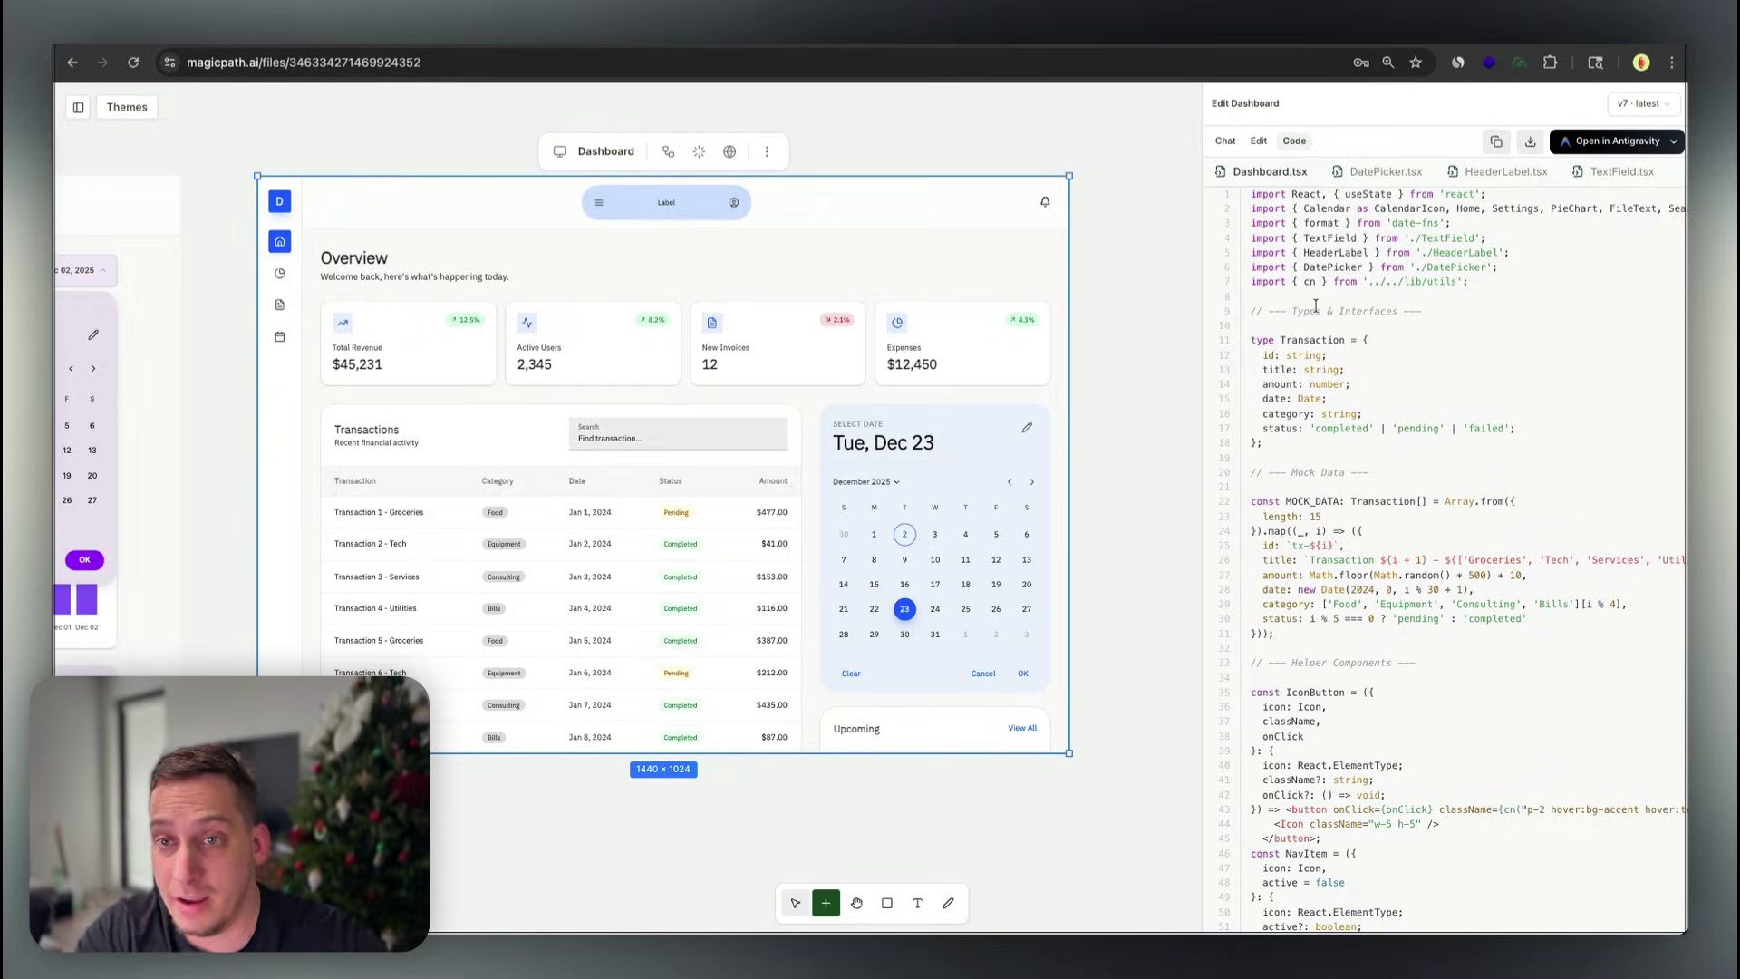
{"action": "key", "text": "Escape"}
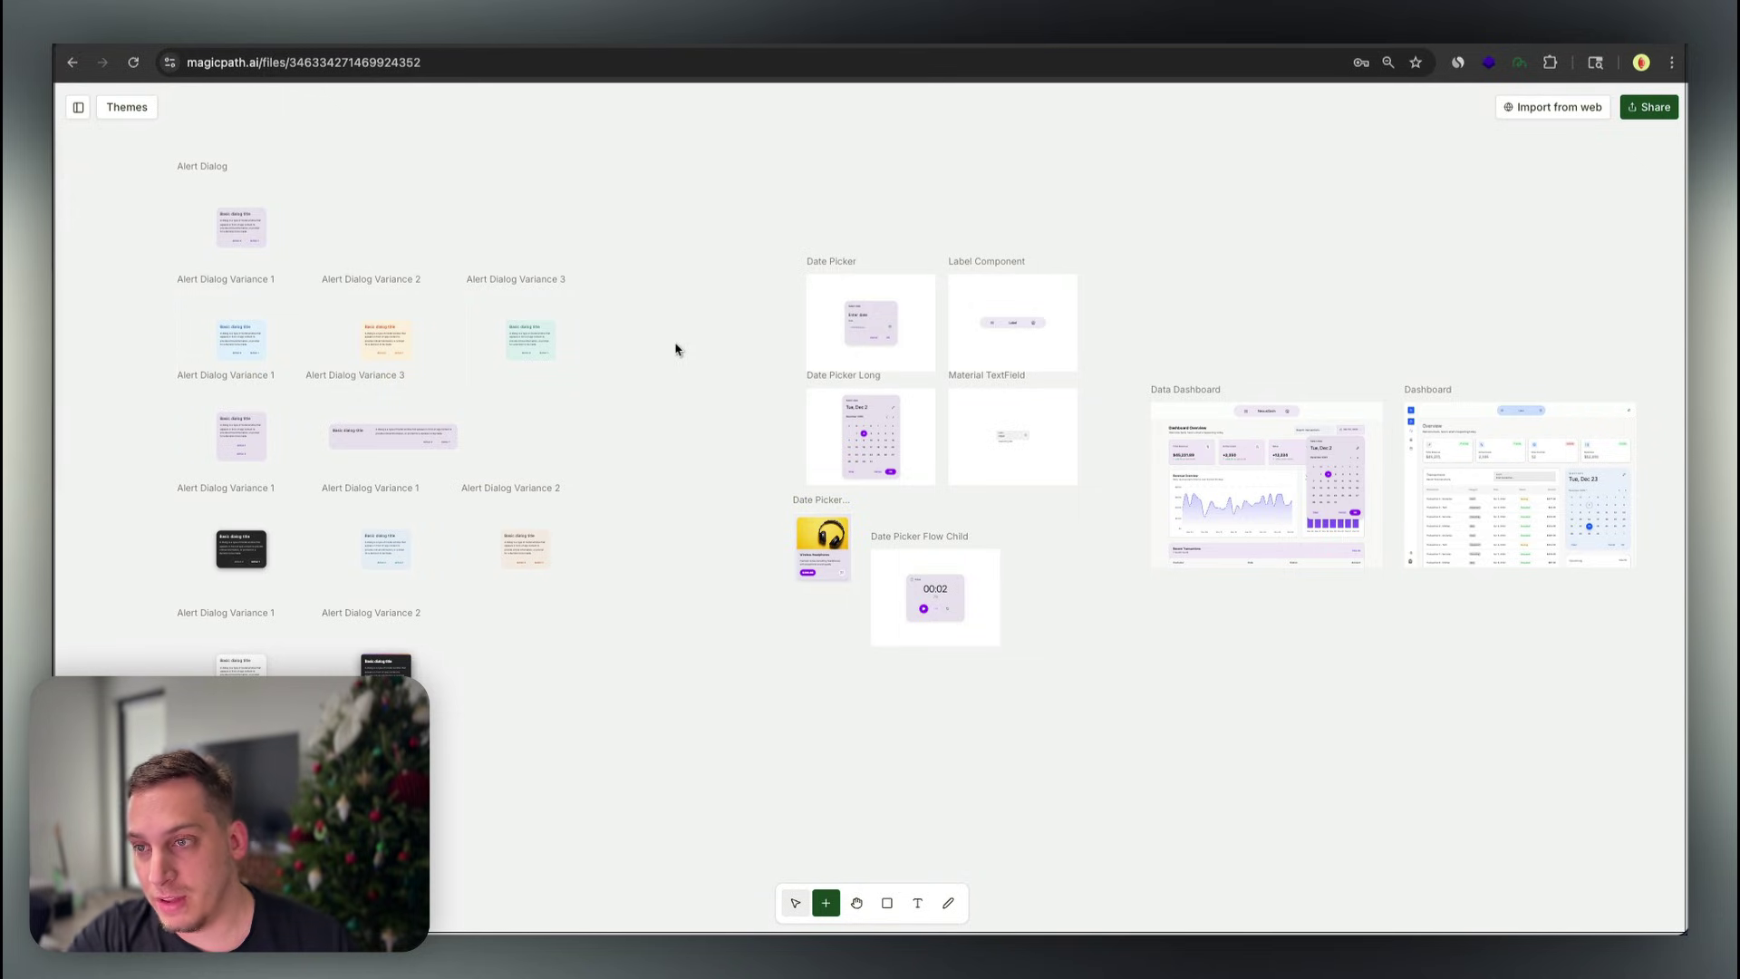
{"action": "scroll", "coordinate": [675, 349], "scroll_direction": "up", "scroll_amount": 1}
{"action": "scroll", "coordinate": [675, 349], "scroll_direction": "right", "scroll_amount": 1}
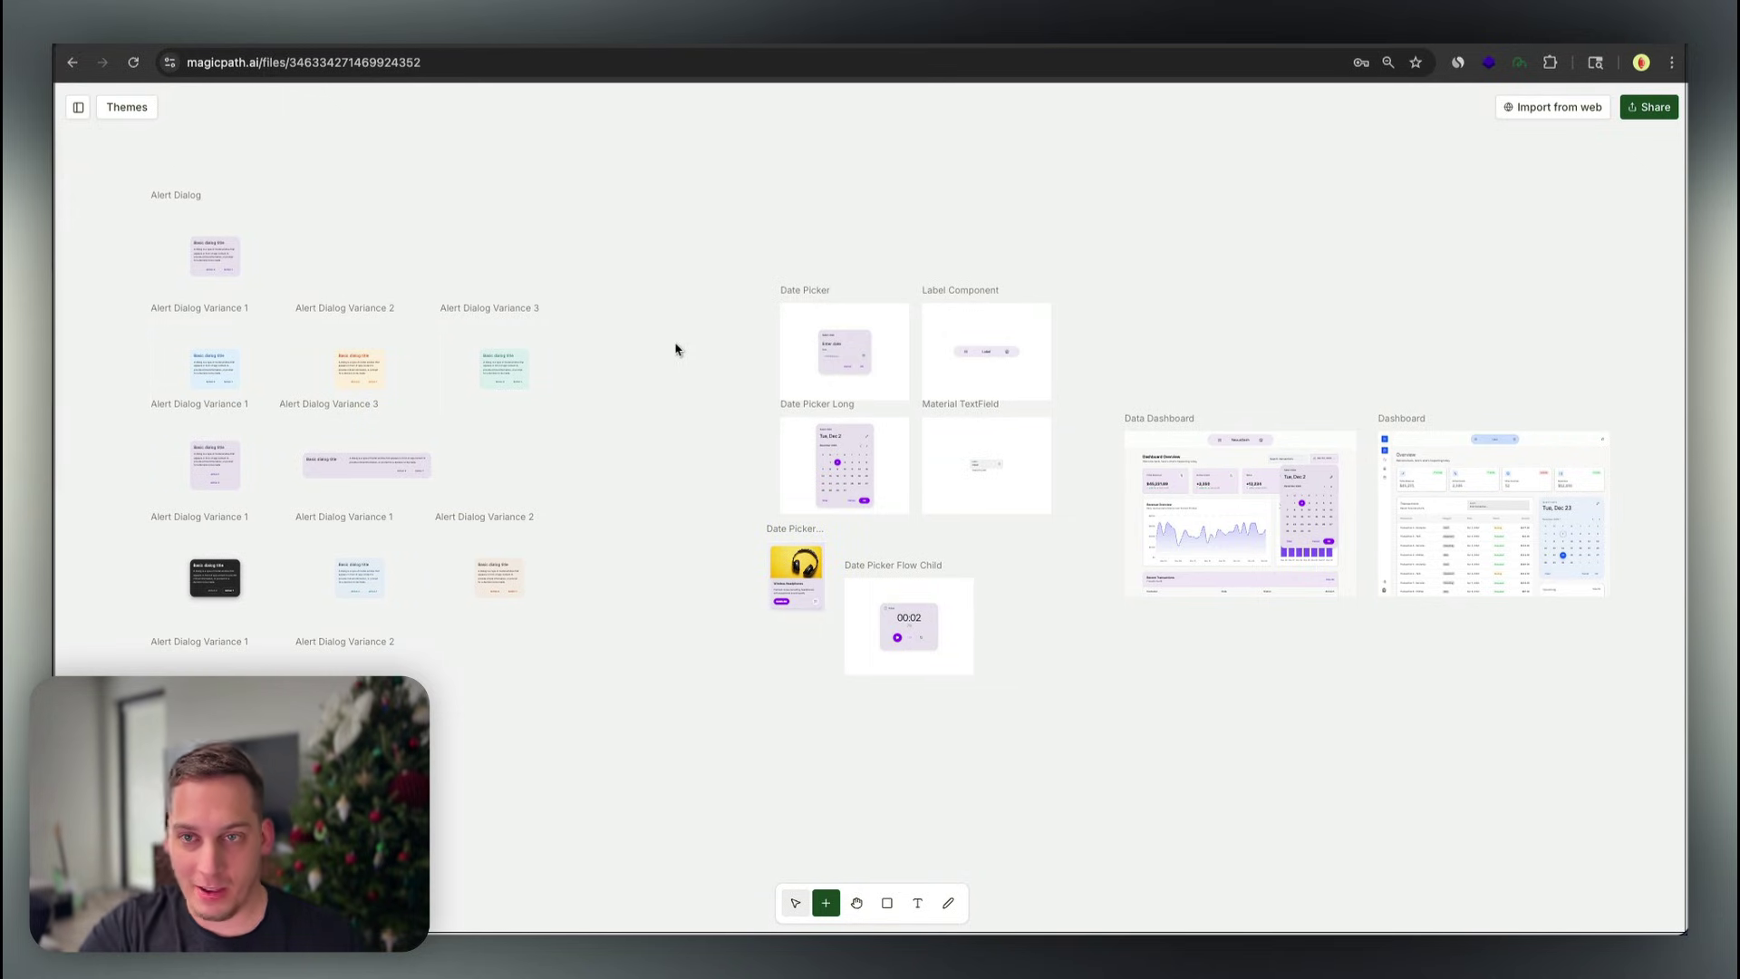